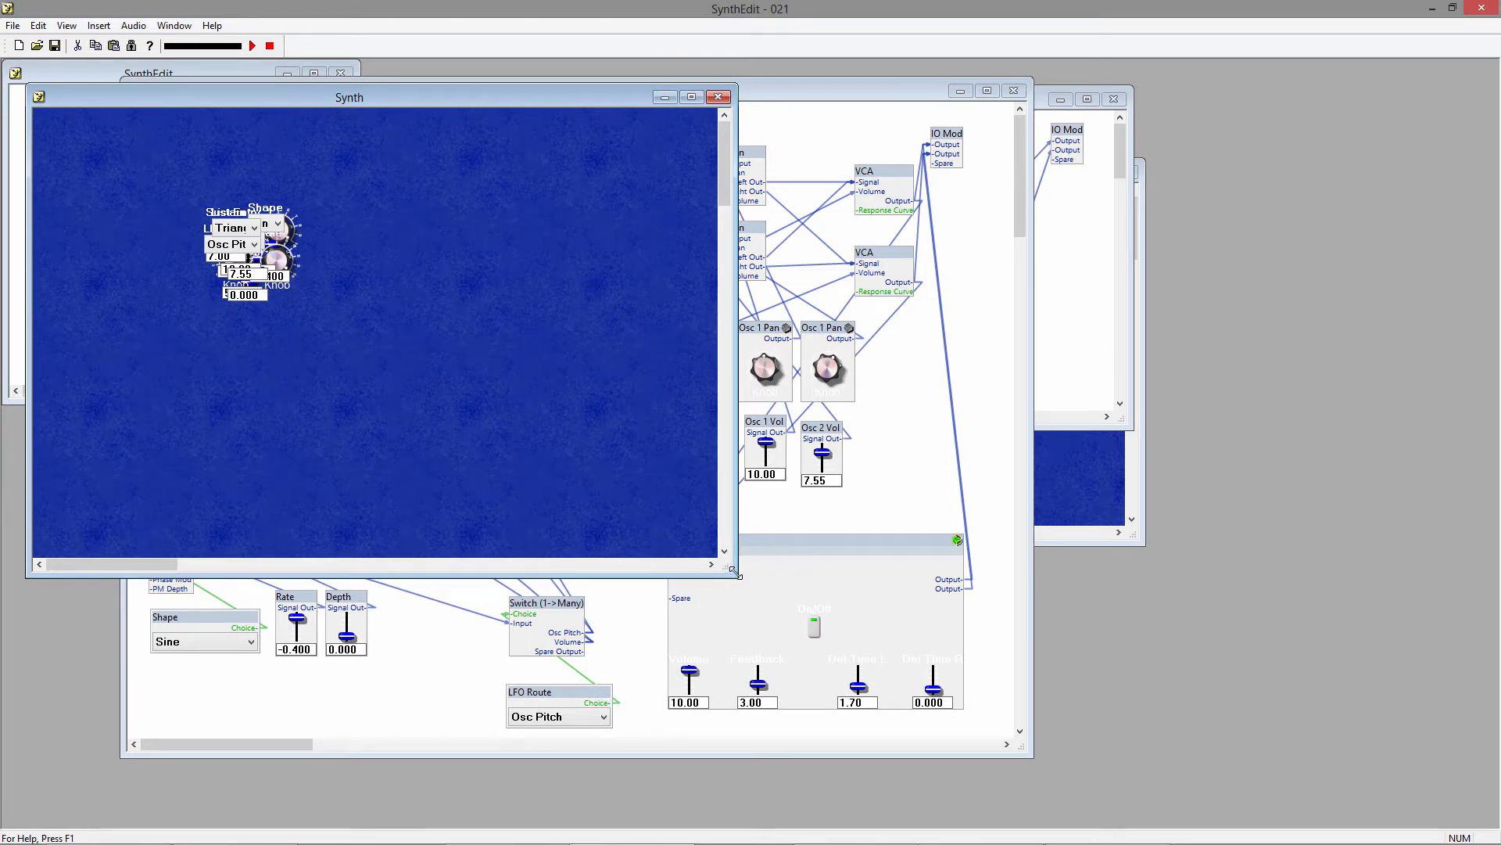
Spread the List Entry, Shape and LFO Route selectors and the Sustain, Osc 1 Vol and Osc 2 Vol sliders out of the Synth panel's pile.
left_click_drag(249, 218, 140, 176)
left_click(263, 202)
left_click_drag(263, 202, 112, 202)
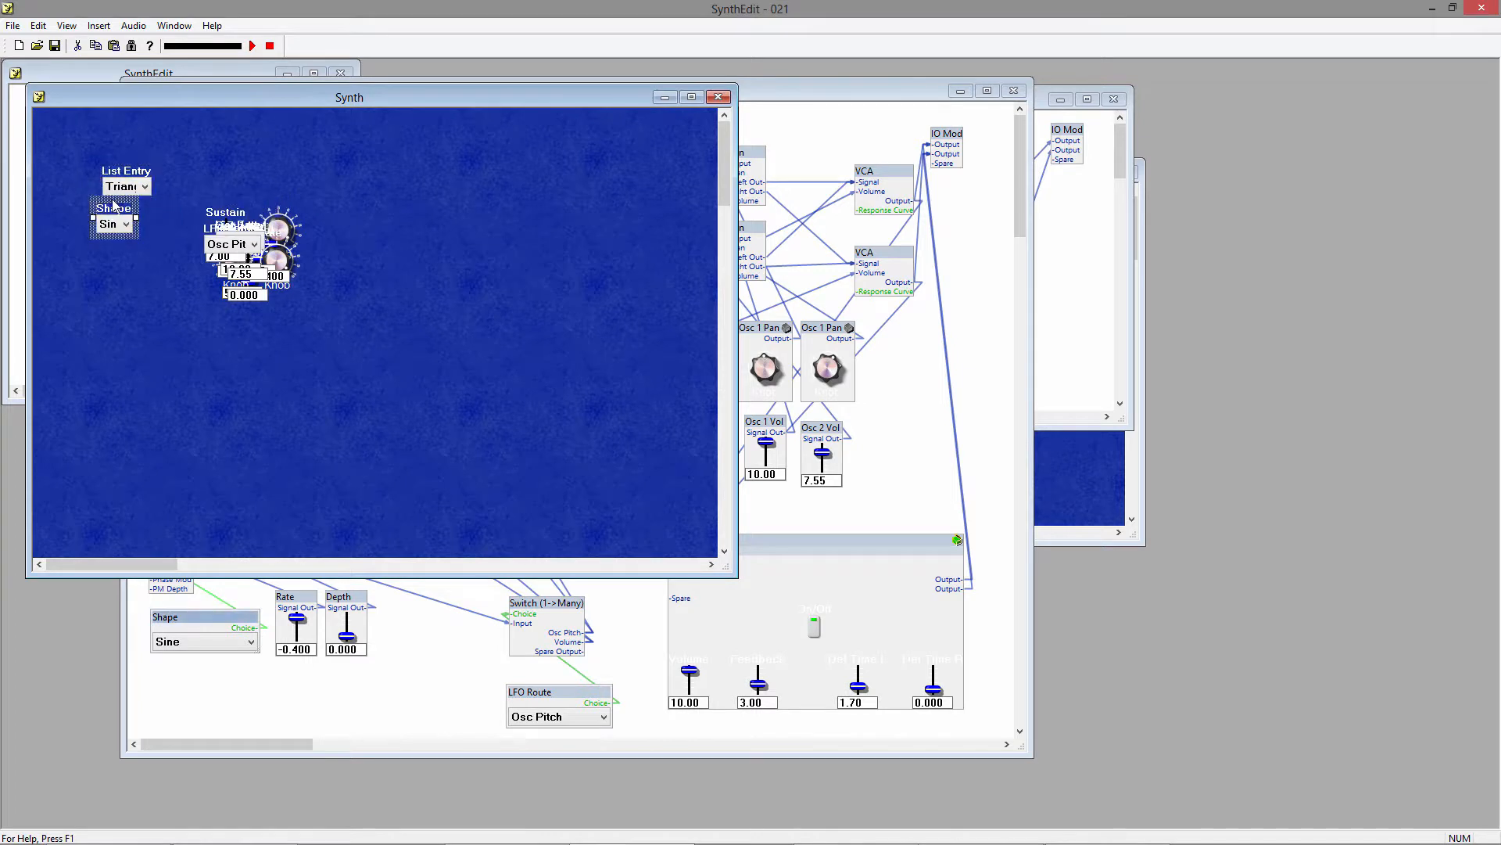
left_click_drag(243, 202, 240, 346)
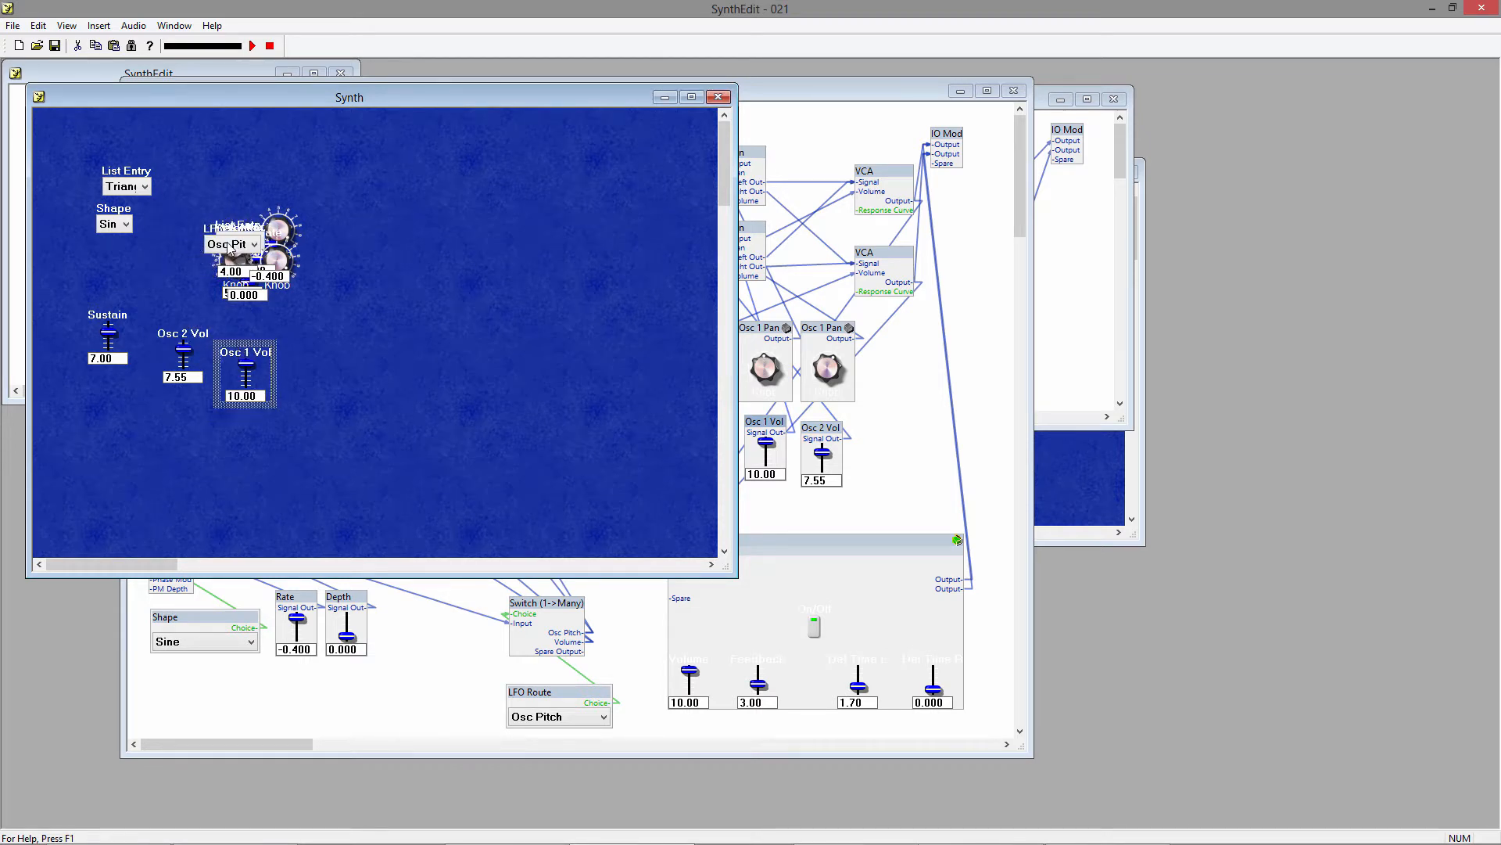
left_click(227, 244)
left_click(181, 250)
left_click_drag(212, 227, 98, 253)
Move two knobs out of the pile and set them side by side in the Synth panel's upper right.
left_click(280, 210)
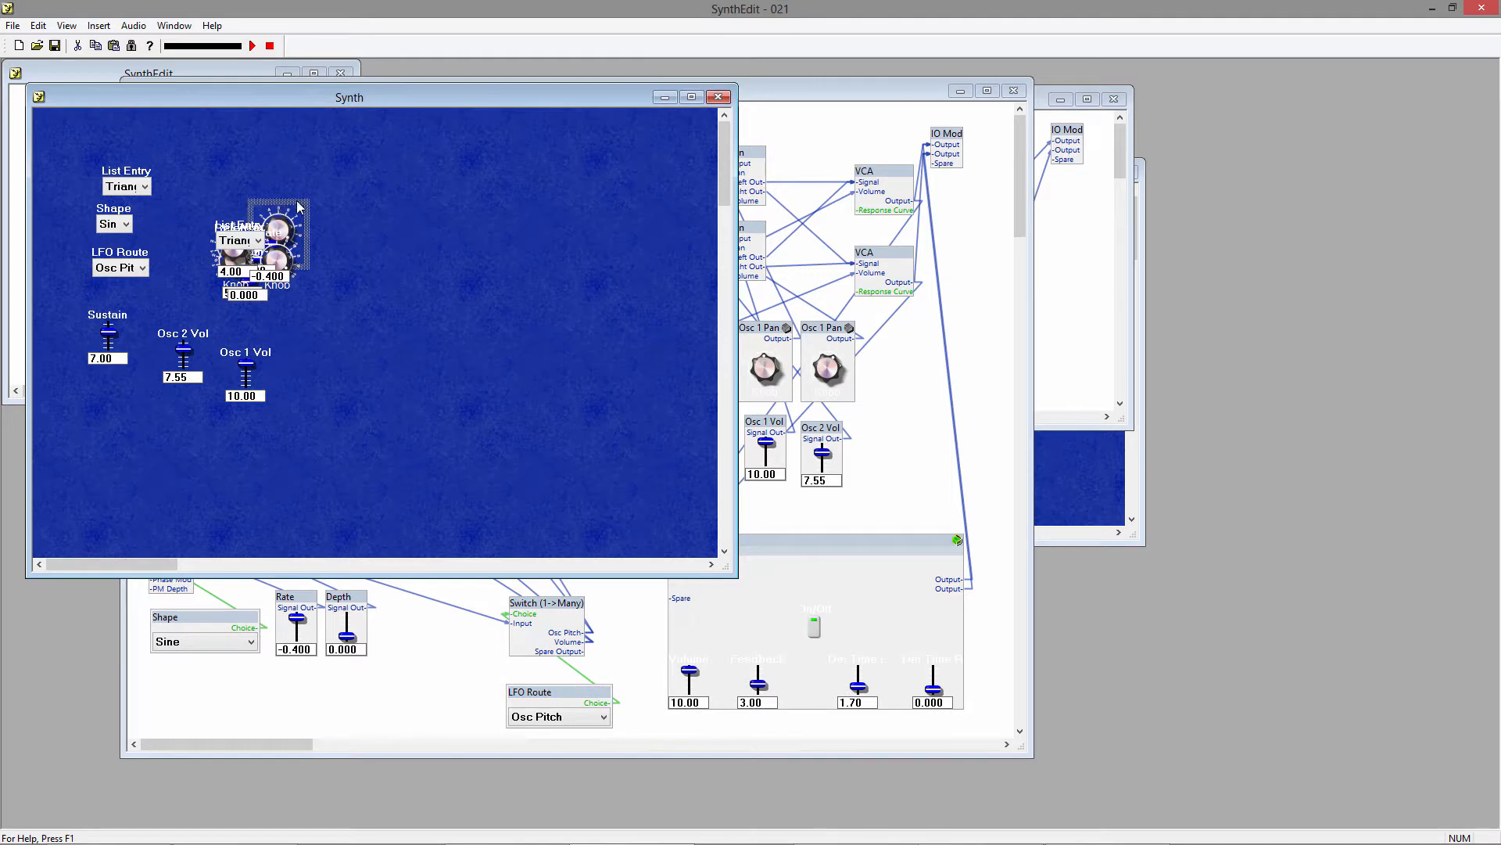
left_click_drag(297, 205, 465, 188)
left_click(279, 258)
left_click_drag(297, 232, 536, 191)
Move the remaining List Entry selector to the panel's middle and line up the last two knobs beside the first pair.
left_click(258, 239)
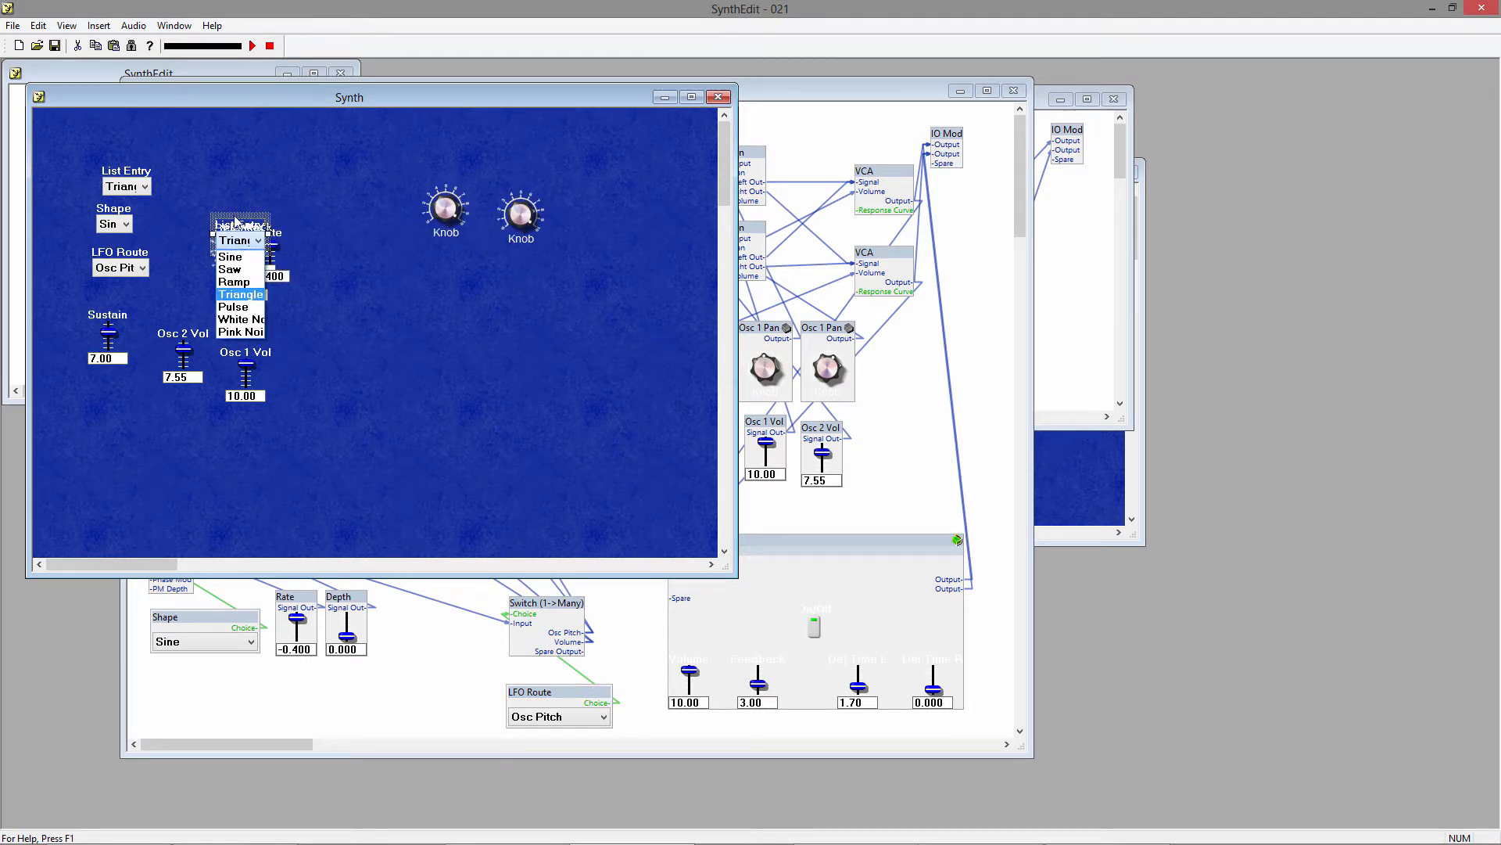
left_click(249, 241)
left_click_drag(233, 223, 345, 356)
left_click(232, 244)
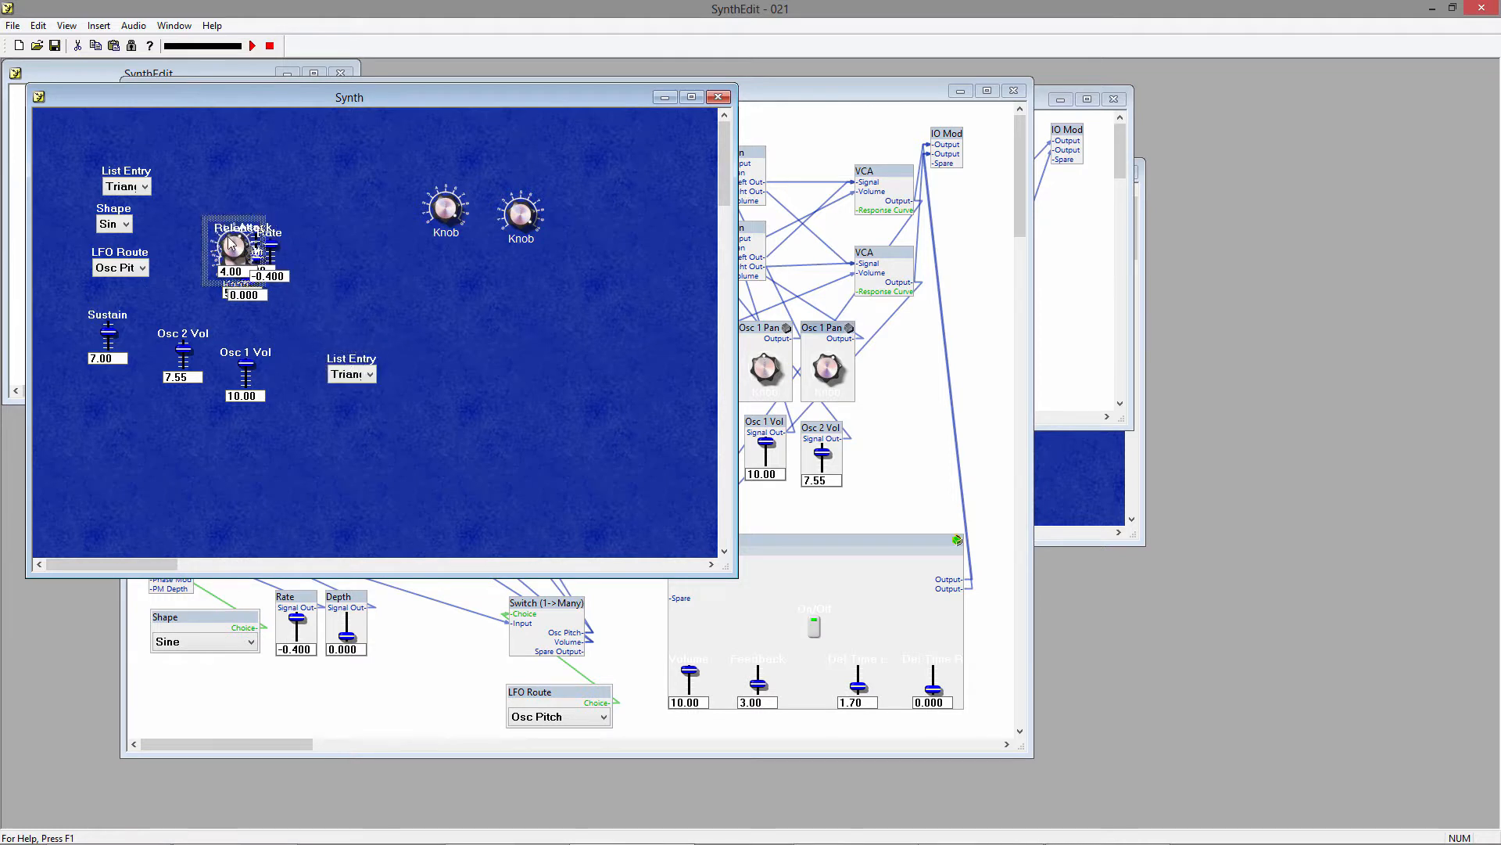
left_click_drag(224, 222, 581, 187)
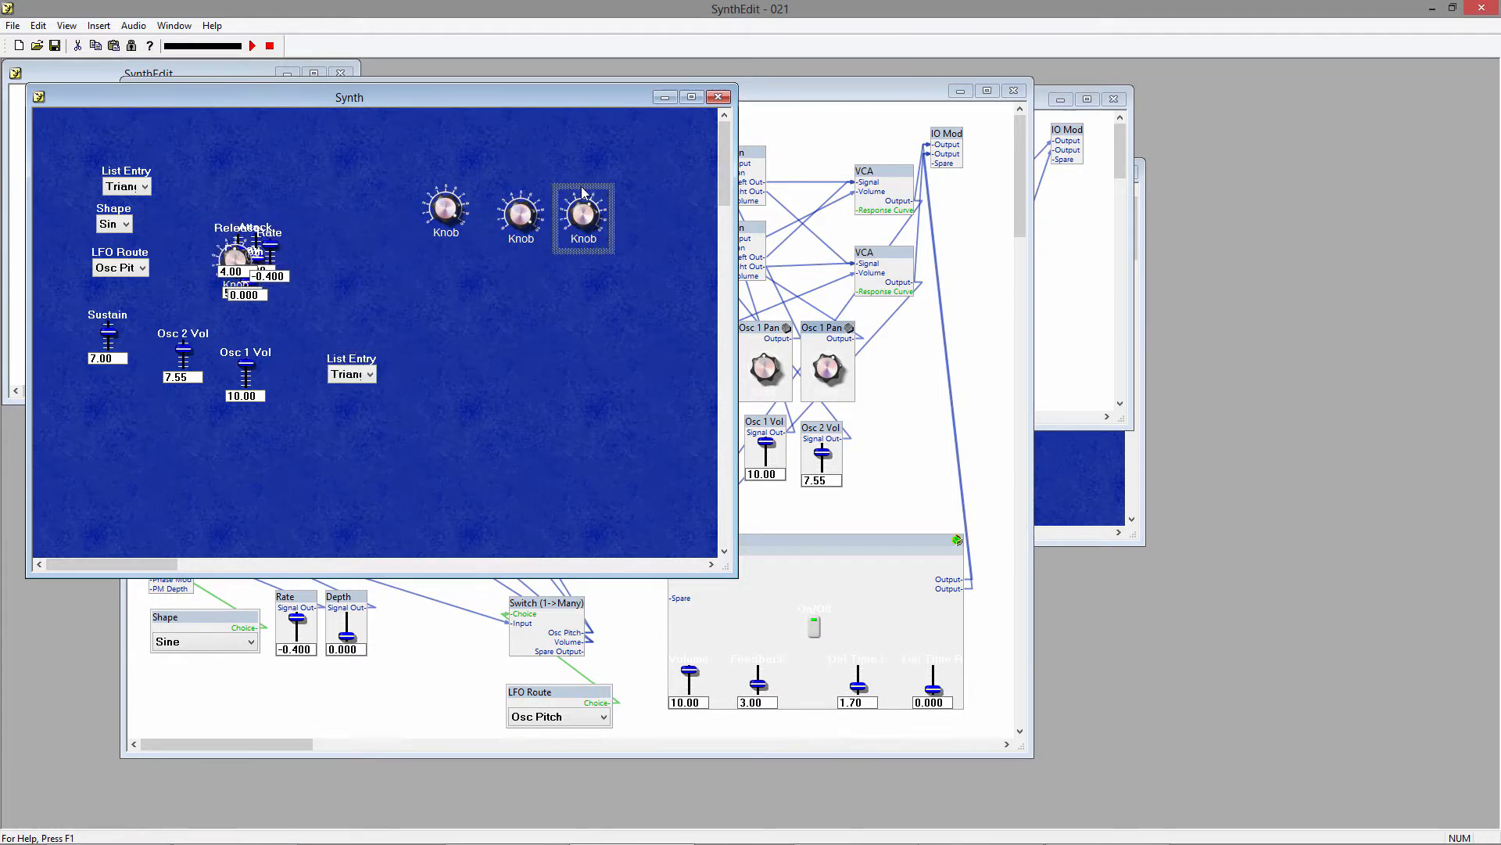
left_click(225, 256)
left_click_drag(213, 241, 631, 205)
Arrange the Attack, Release, Decay and Sustain sliders in a row along the panel's bottom, with Rate and Depth side by side at the right.
left_click(219, 240)
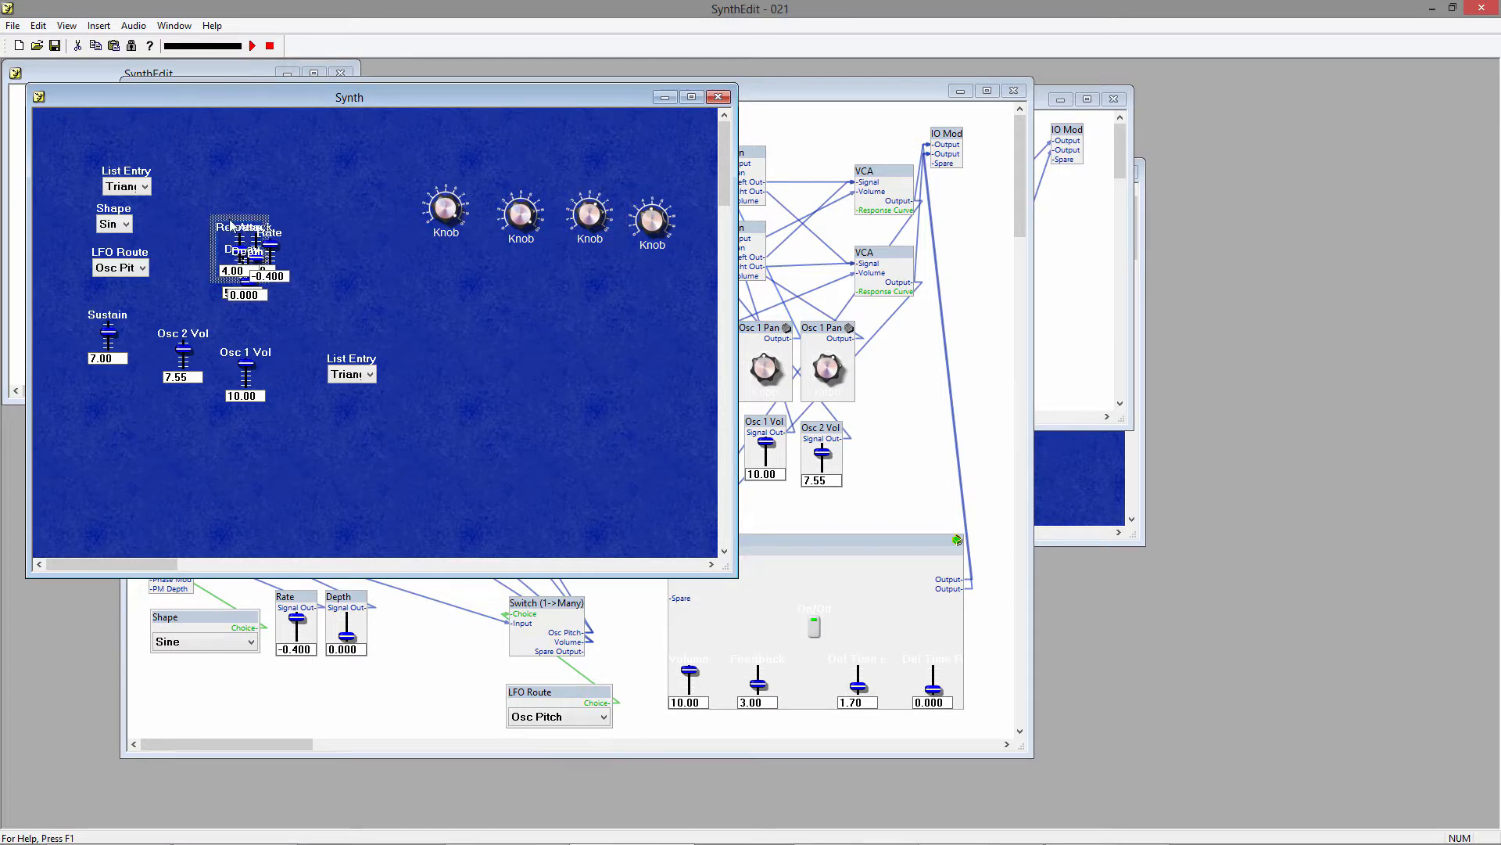
left_click_drag(219, 240, 255, 477)
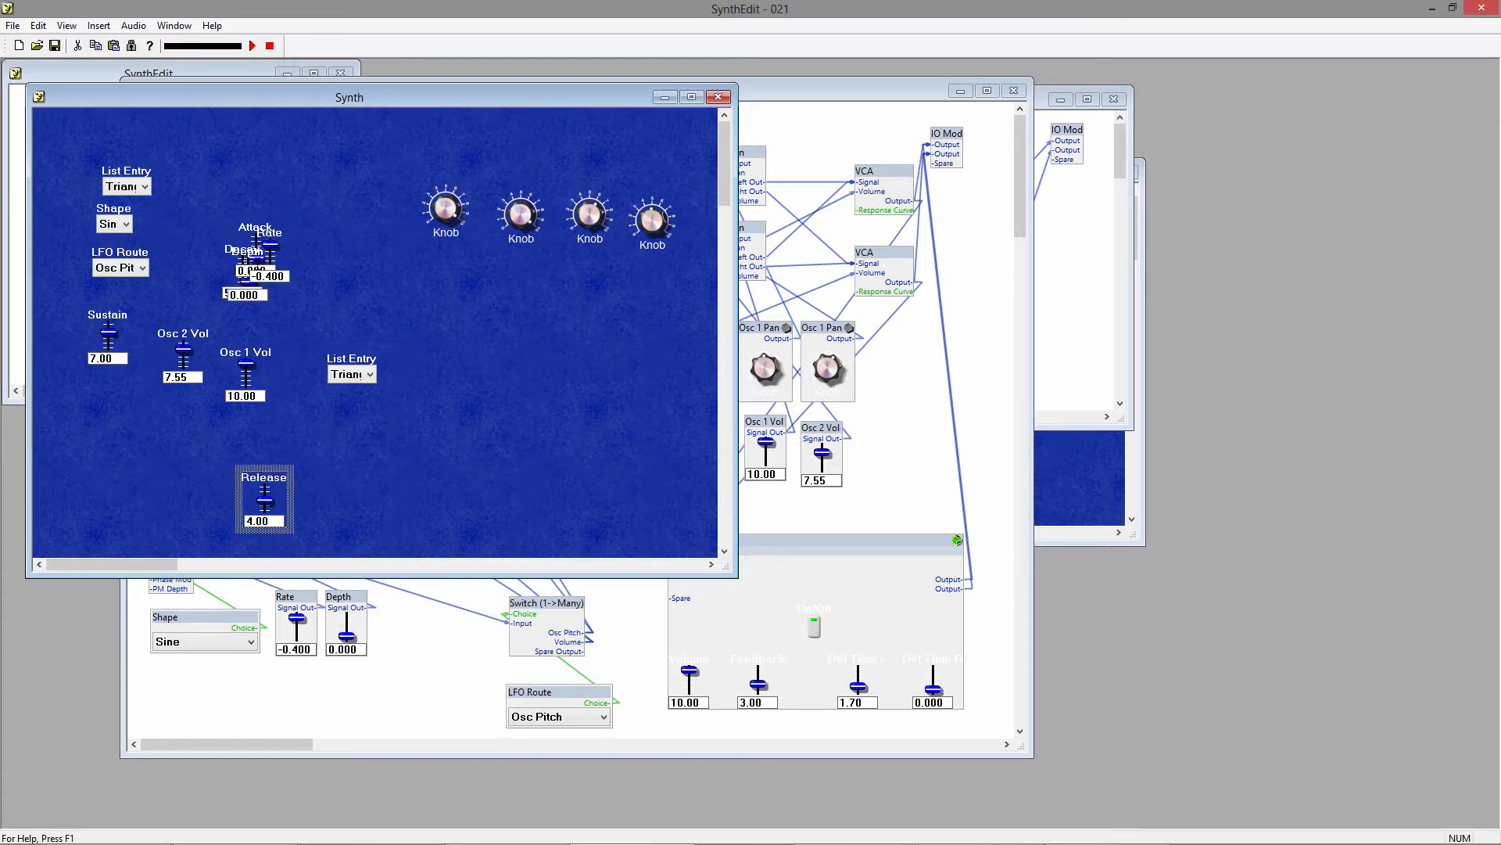
left_click(254, 232)
left_click_drag(256, 226, 529, 336)
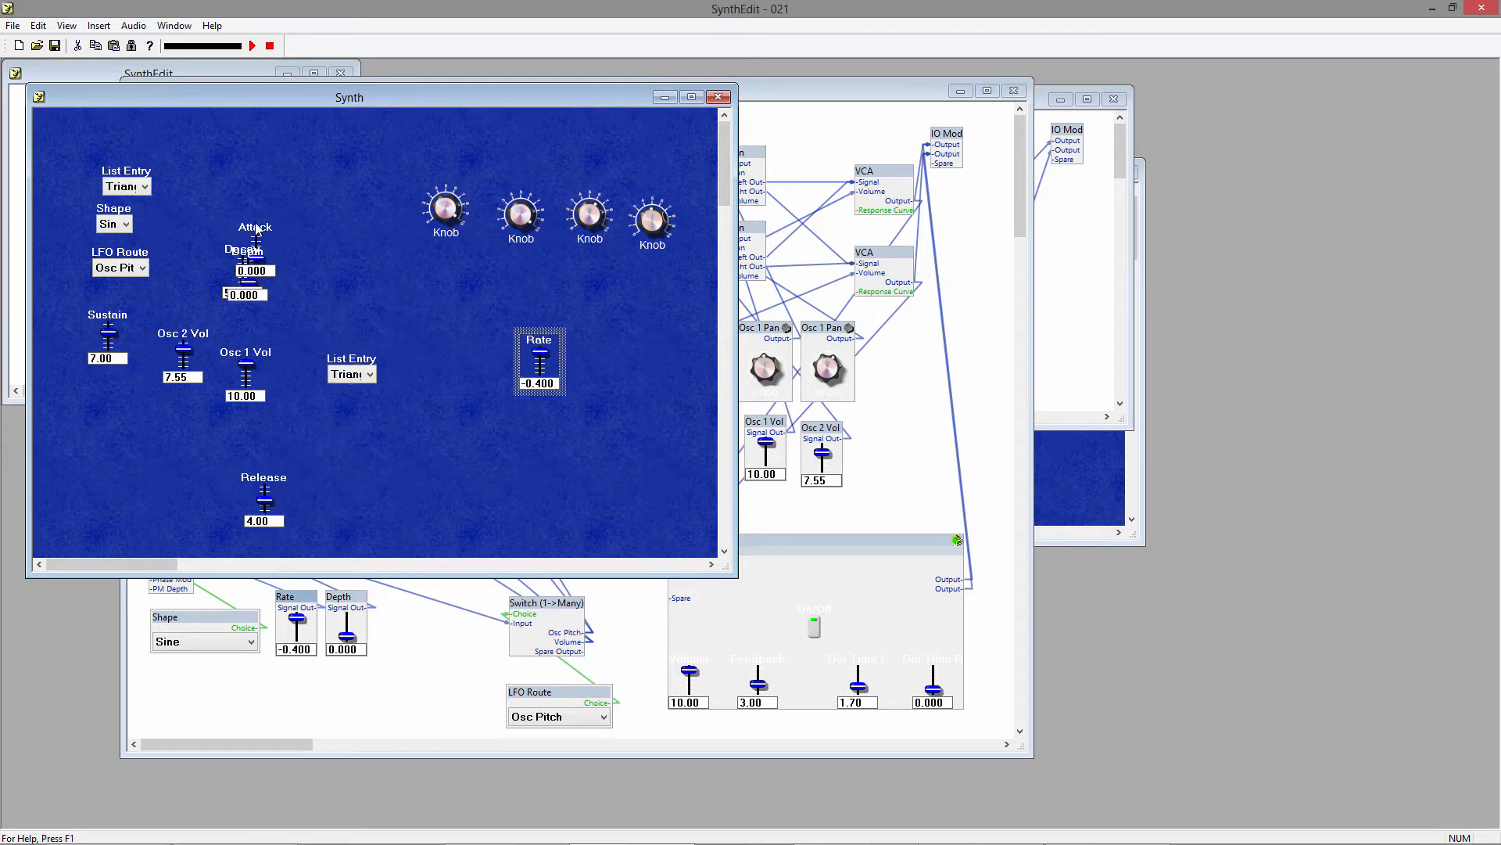
left_click_drag(255, 226, 597, 339)
left_click_drag(254, 253, 339, 481)
left_click_drag(114, 321, 404, 475)
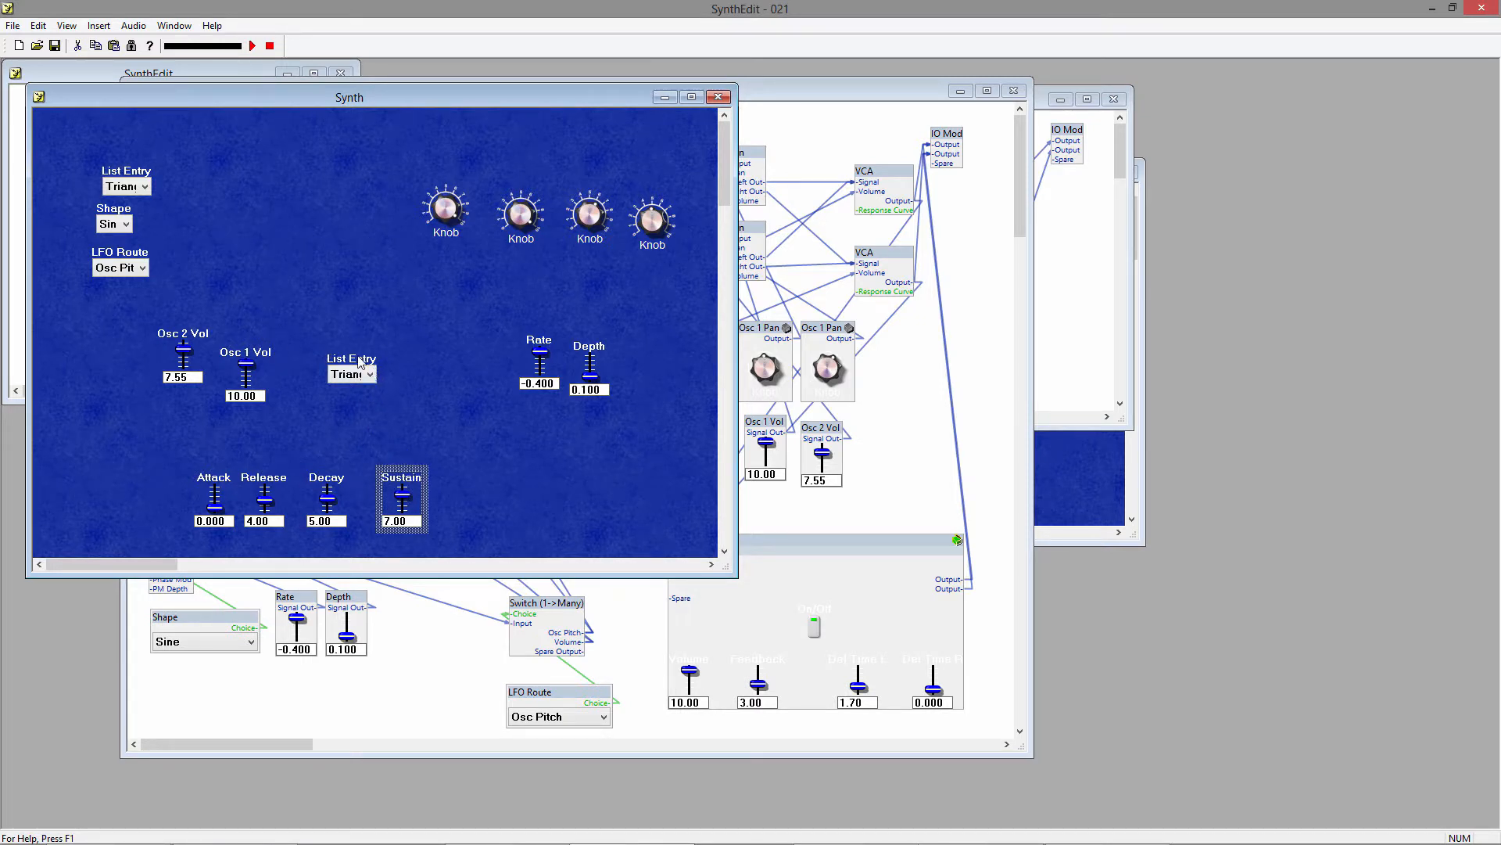
Stack both List Entry selectors above the oscillator volume sliders and place the LFO Route and Shape selectors above Rate and Depth.
left_click_drag(359, 360, 256, 309)
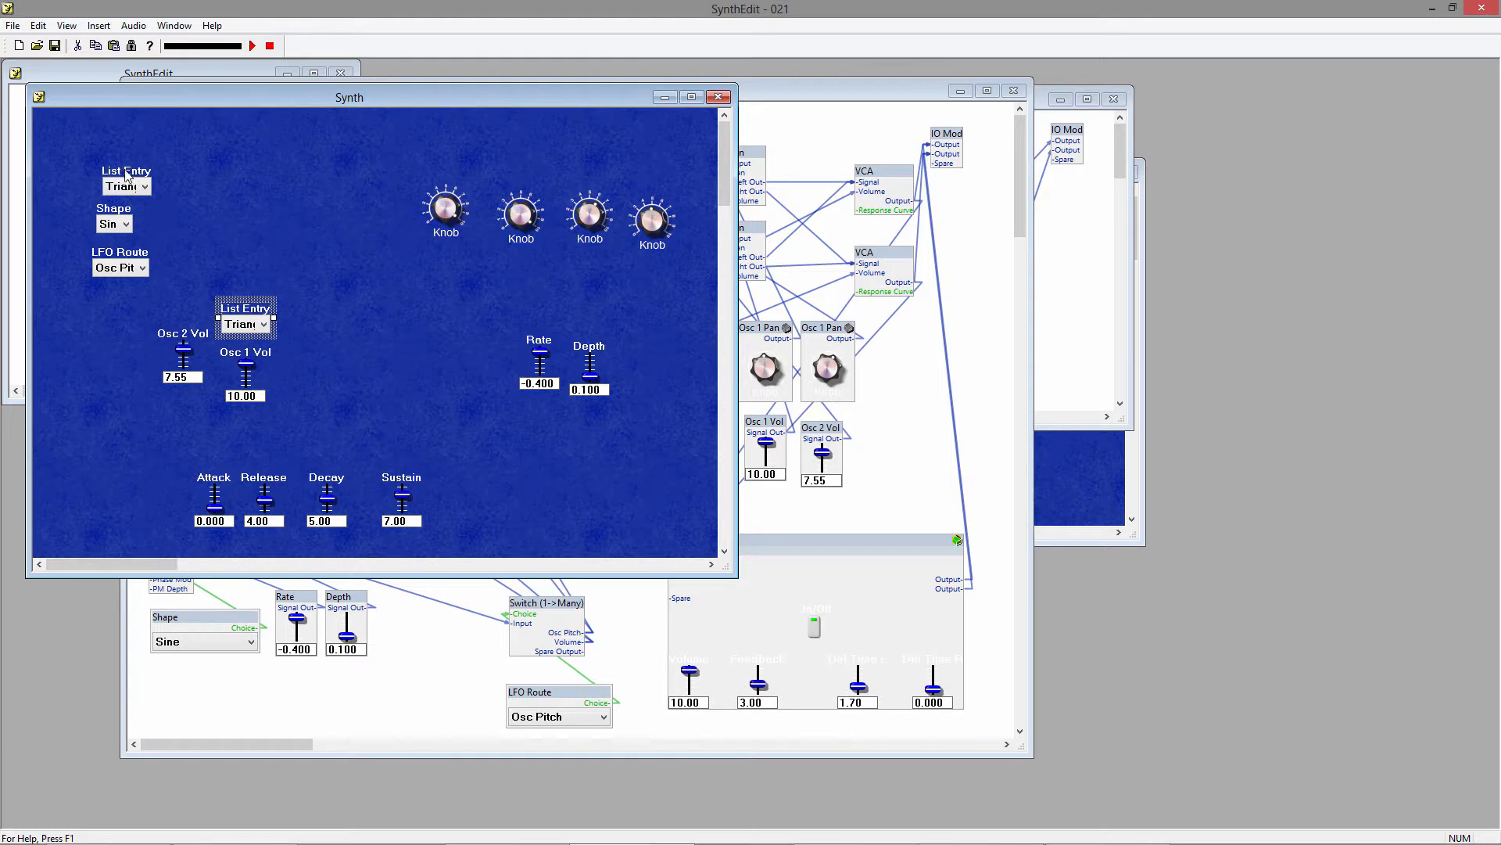
left_click_drag(125, 175, 245, 273)
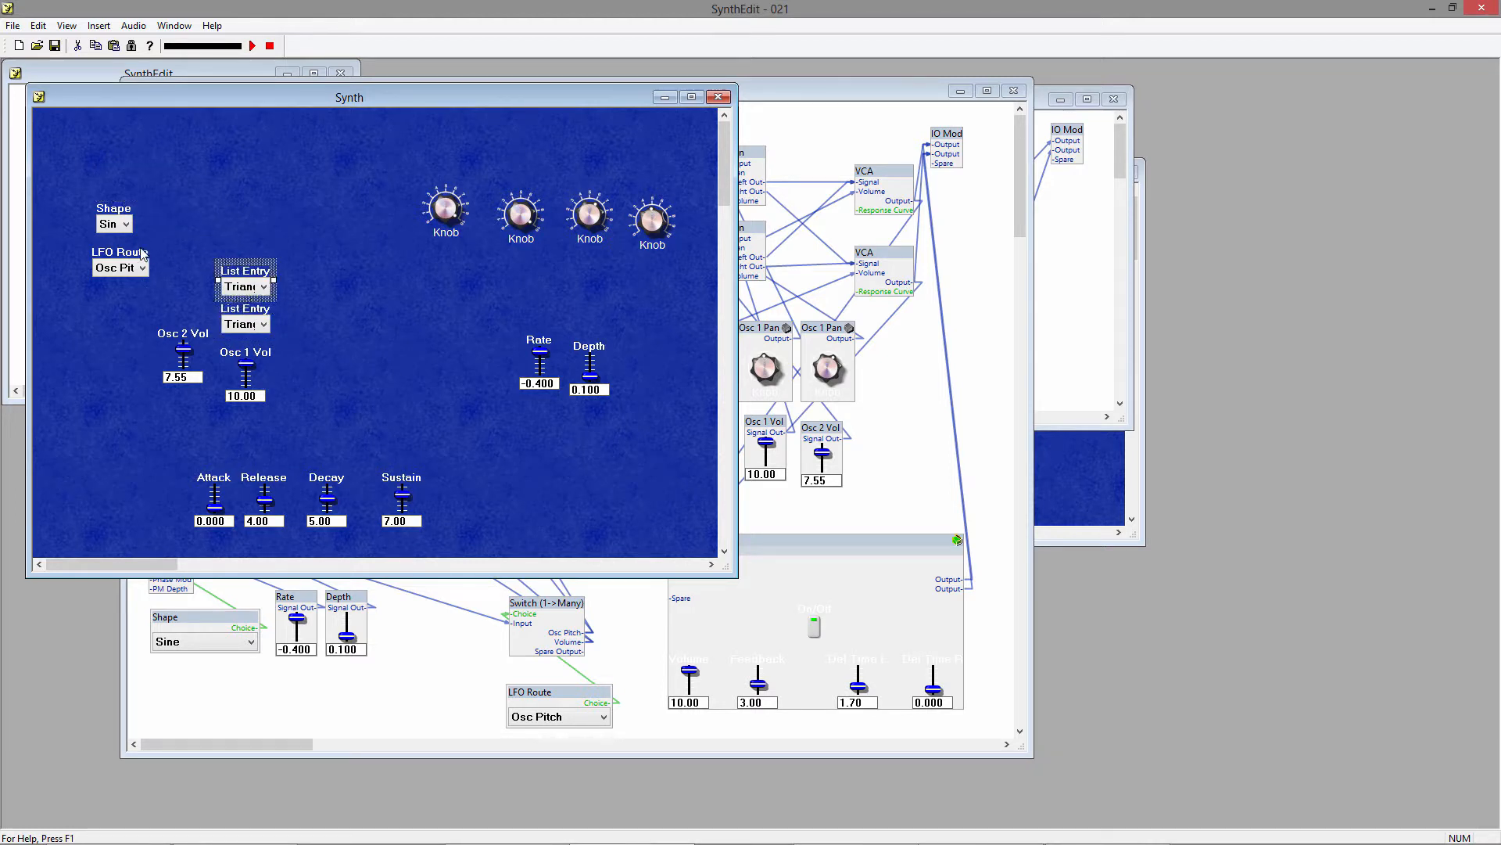
left_click_drag(144, 255, 594, 298)
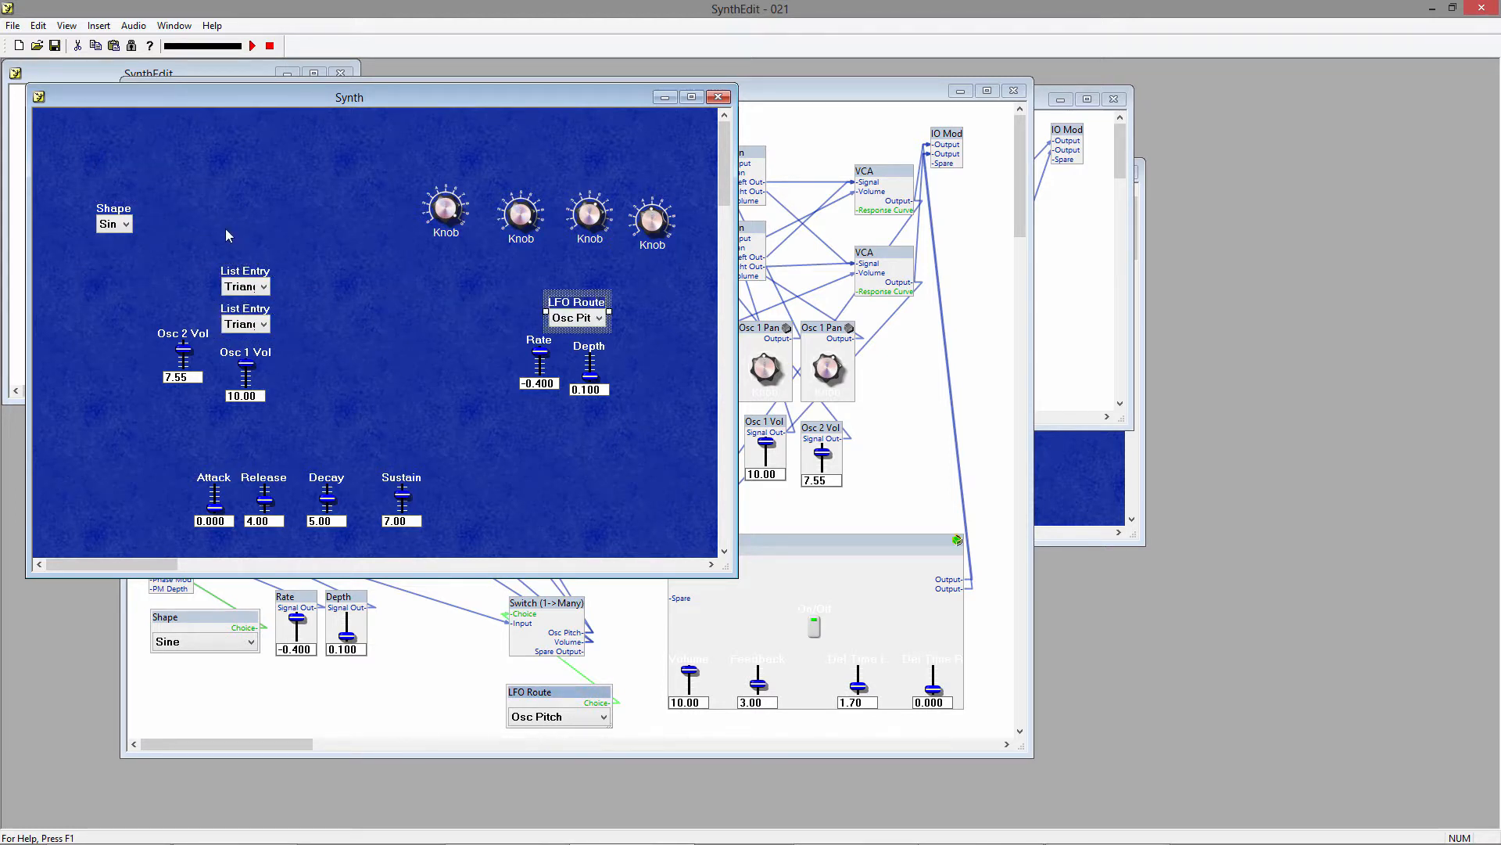
left_click_drag(116, 211, 646, 307)
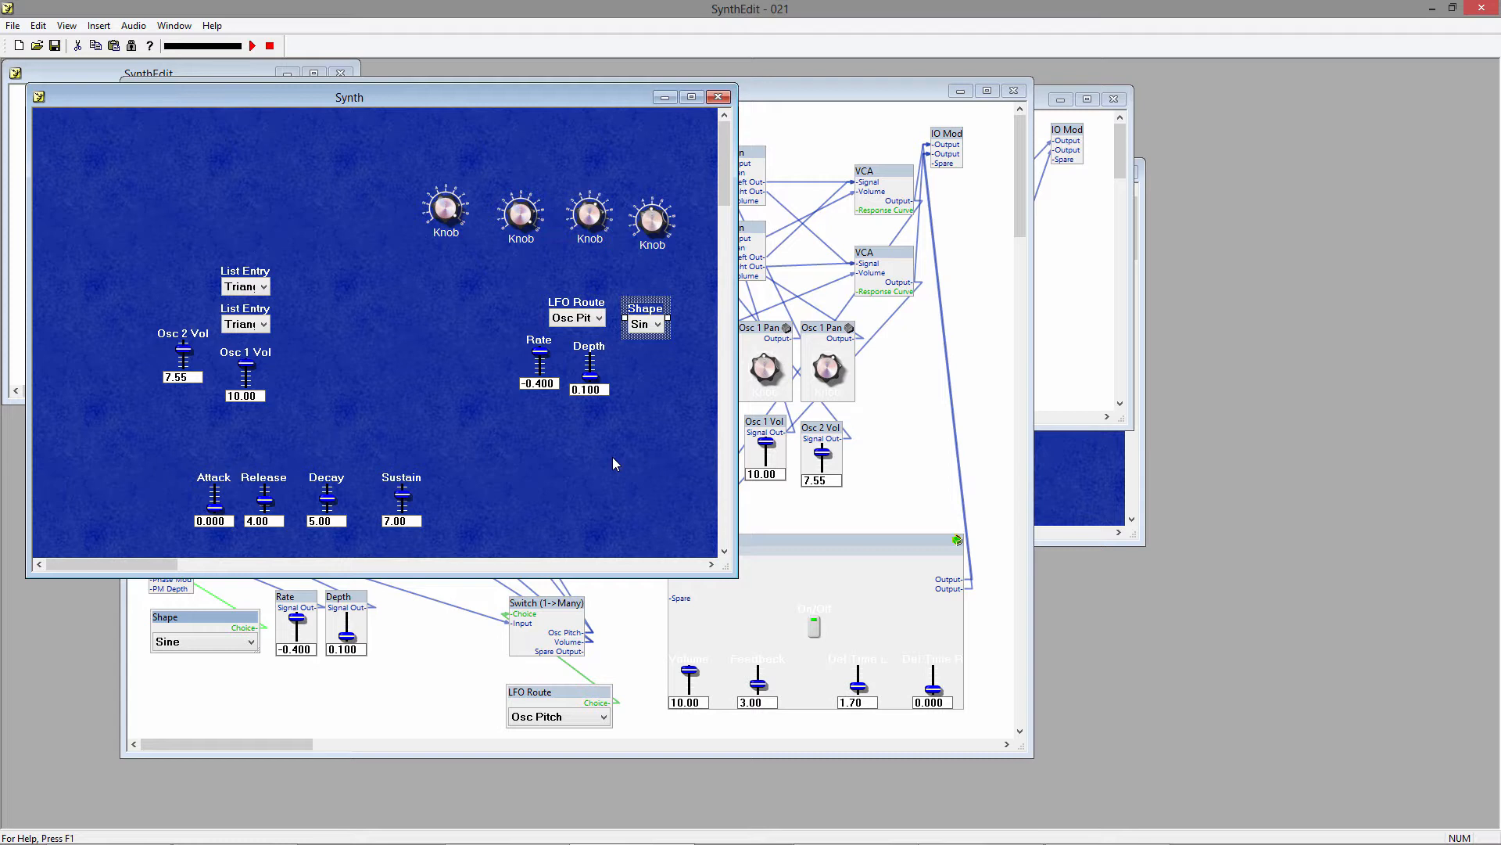
Set Controls on Parent to true for the Moog Filter container in the Synth structure.
left_click(801, 151)
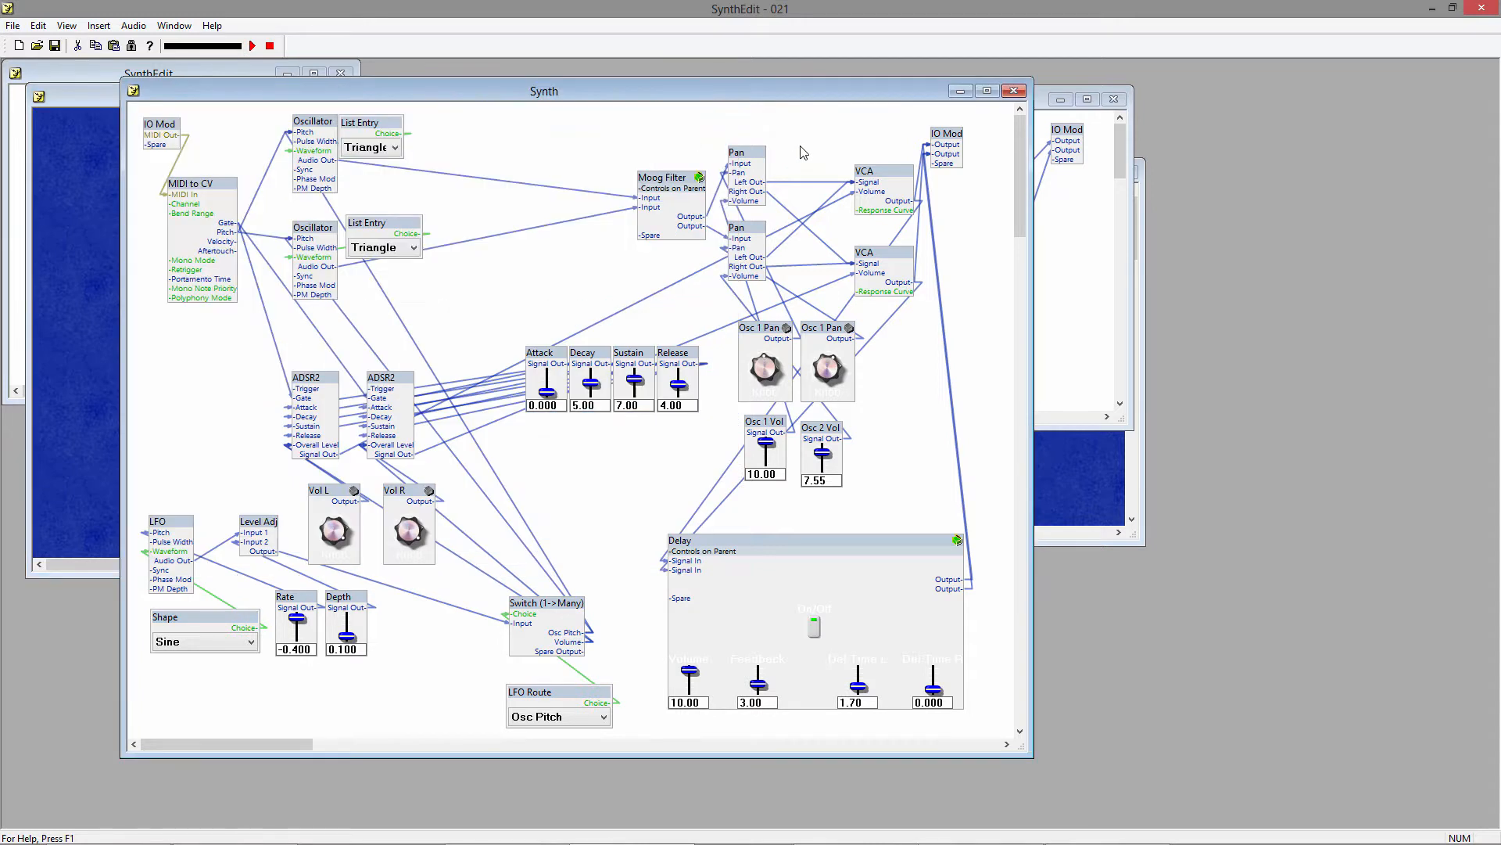
right_click(663, 182)
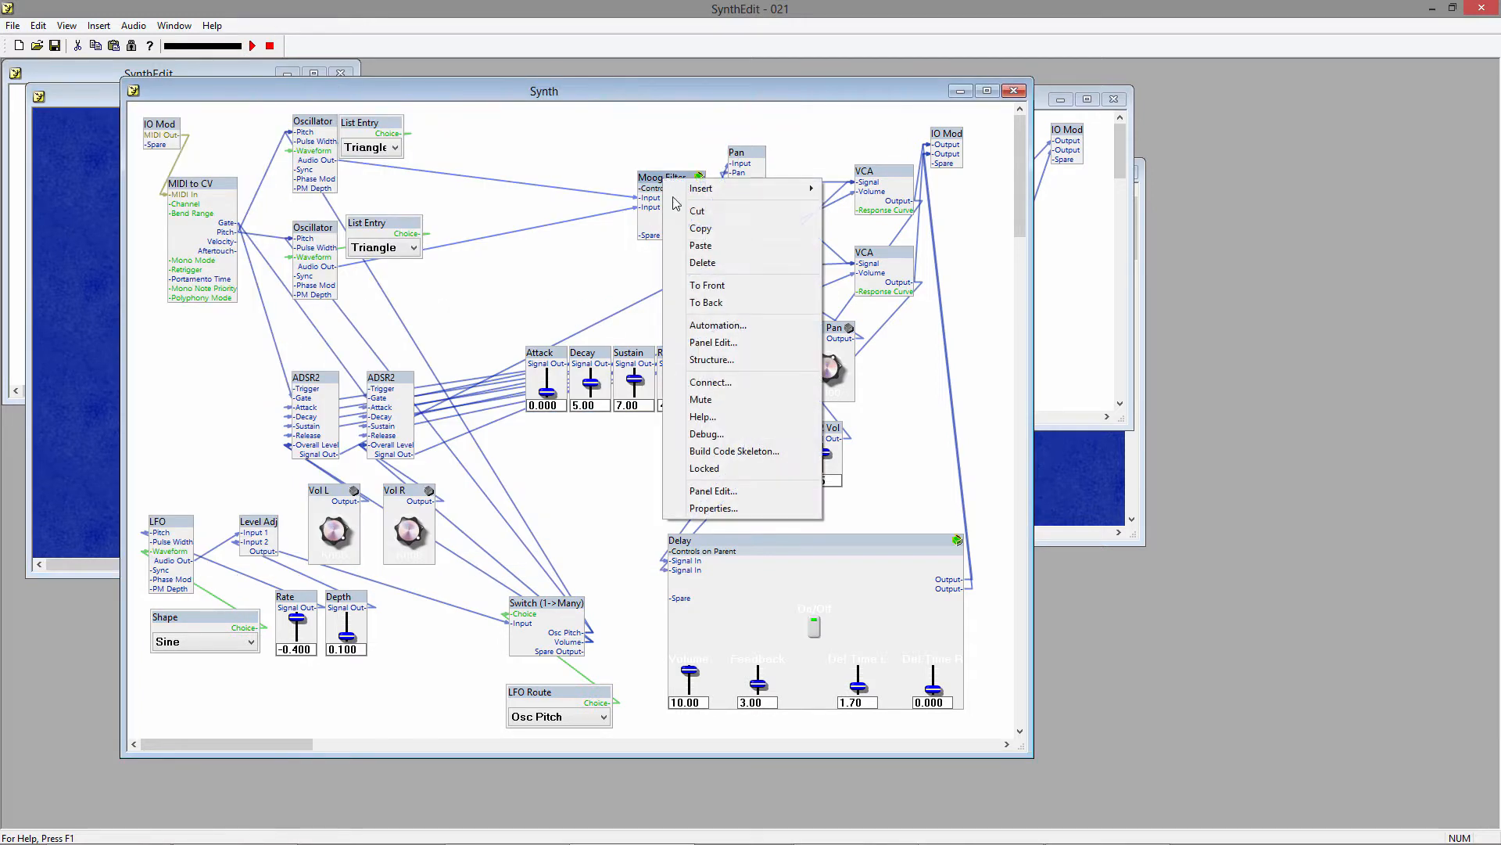
left_click(721, 506)
left_click(769, 444)
left_click(774, 446)
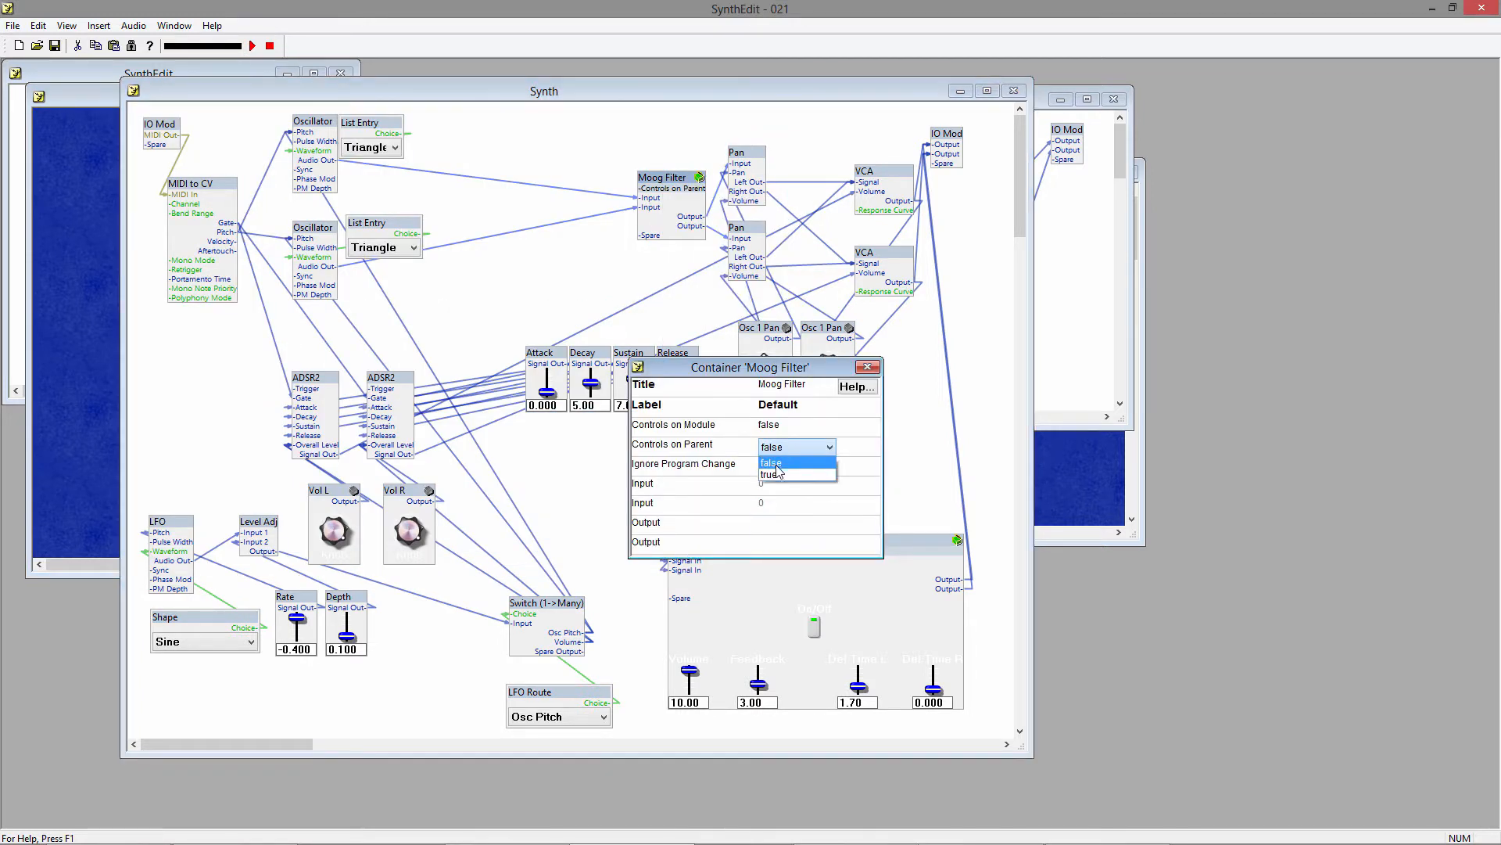
left_click(778, 474)
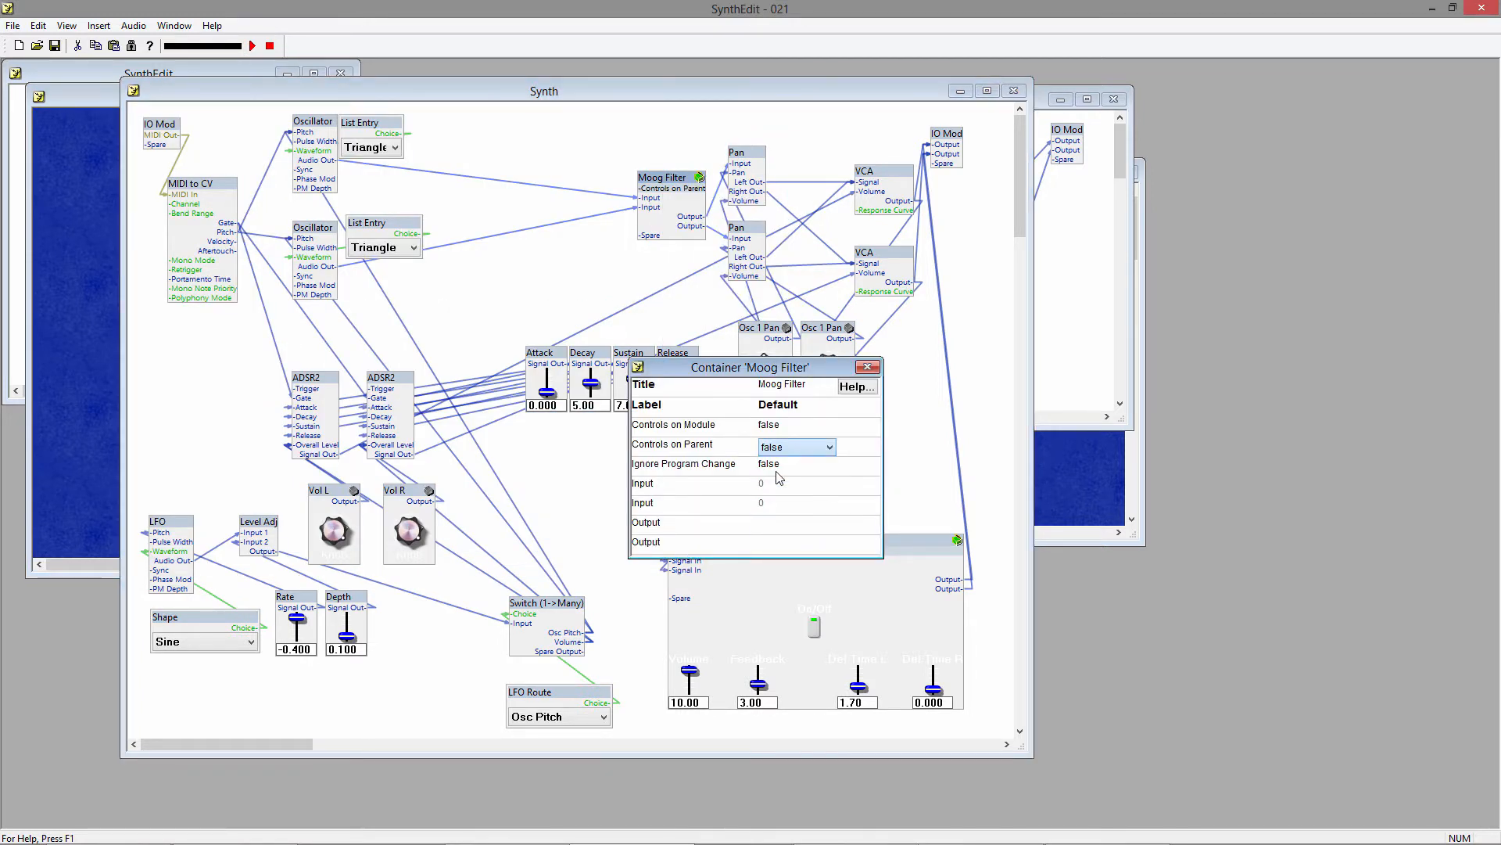
left_click(868, 368)
Set Controls on Parent to true for the Delay container.
right_click(776, 546)
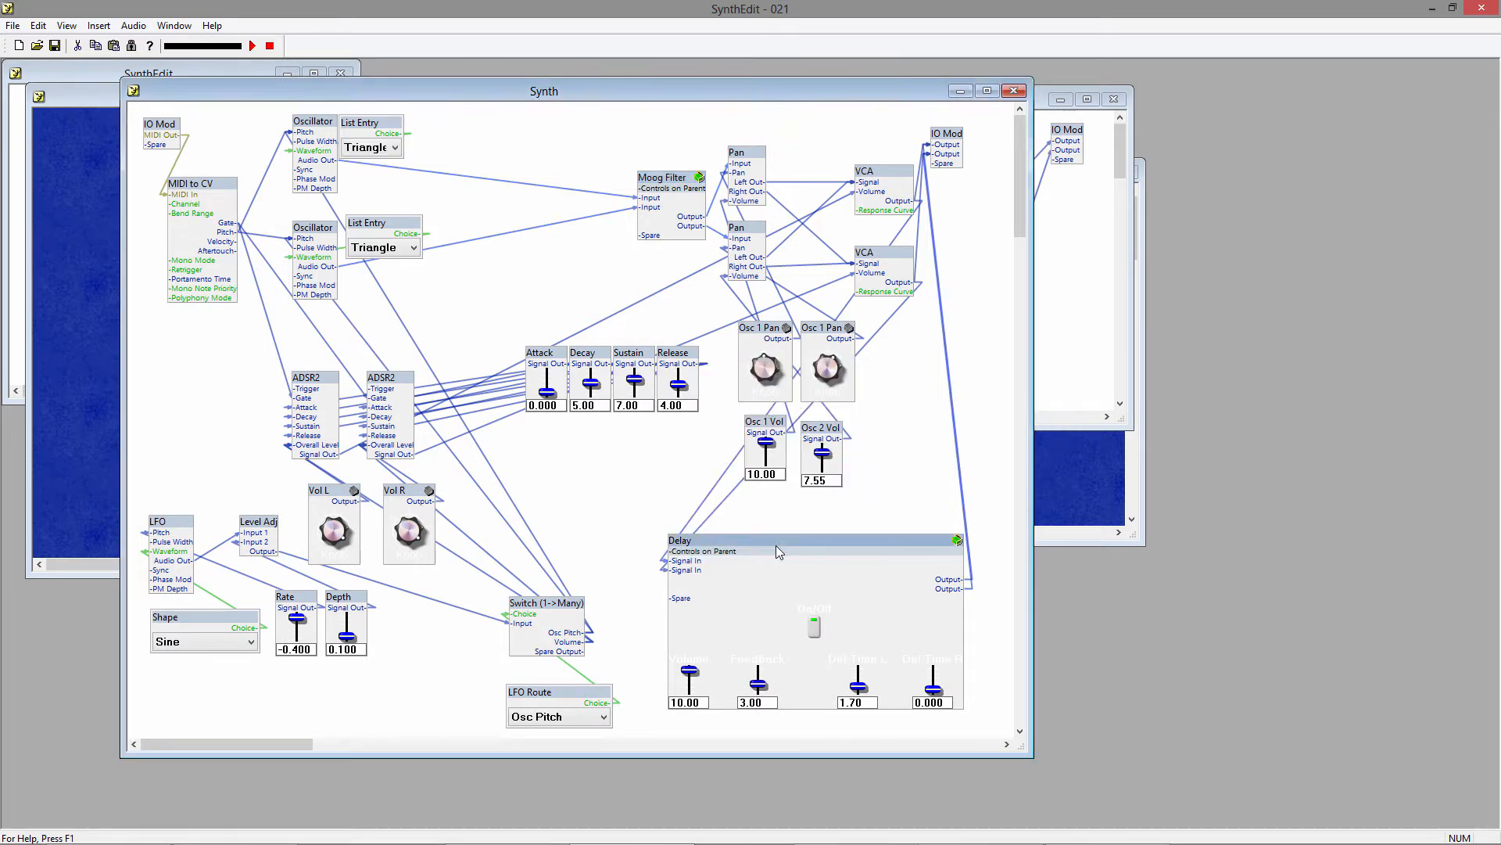
left_click(814, 541)
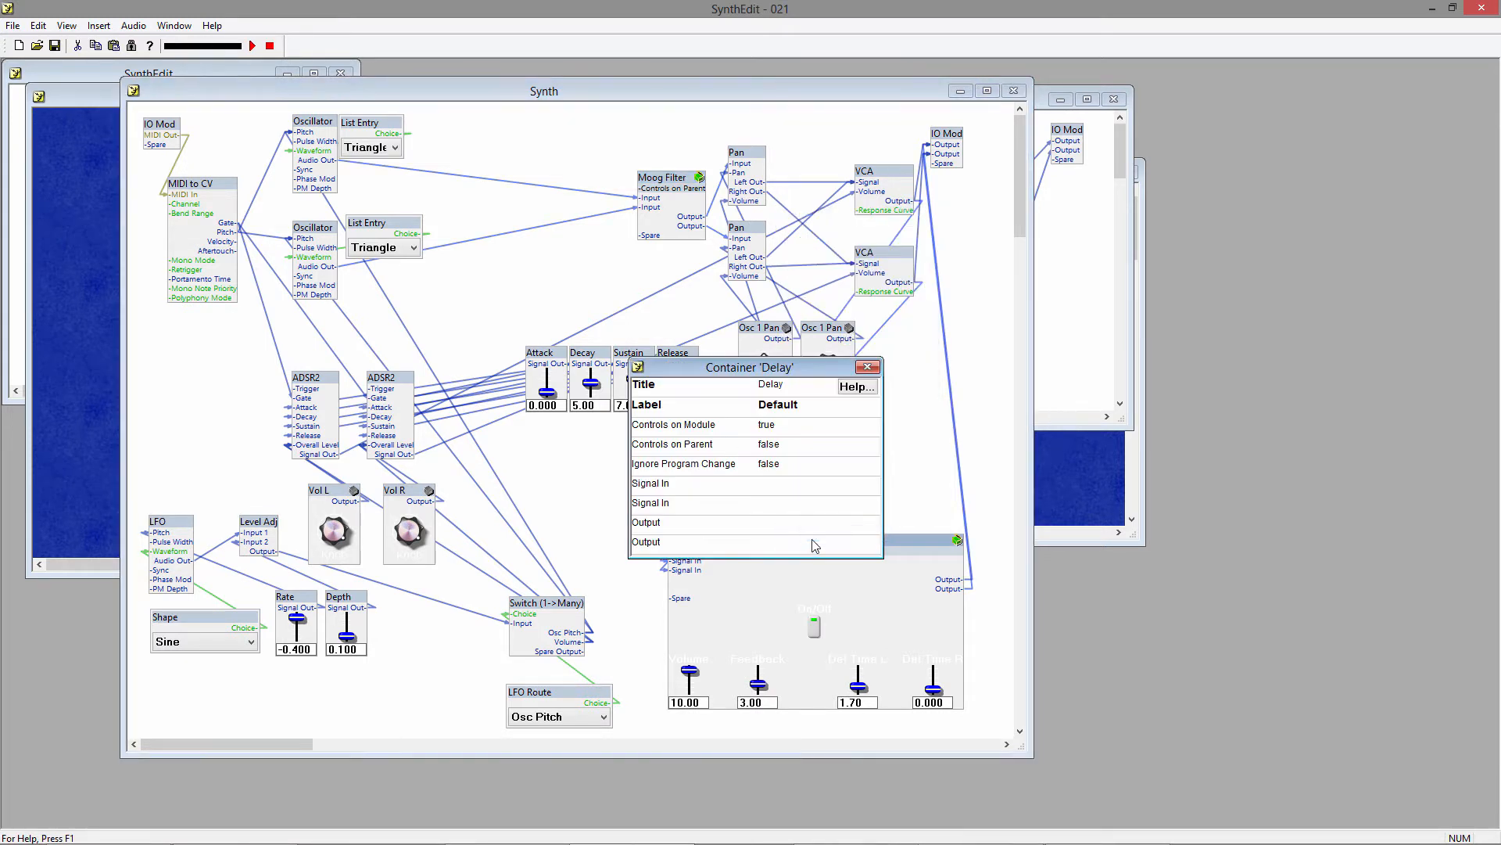
left_click(783, 448)
left_click(792, 475)
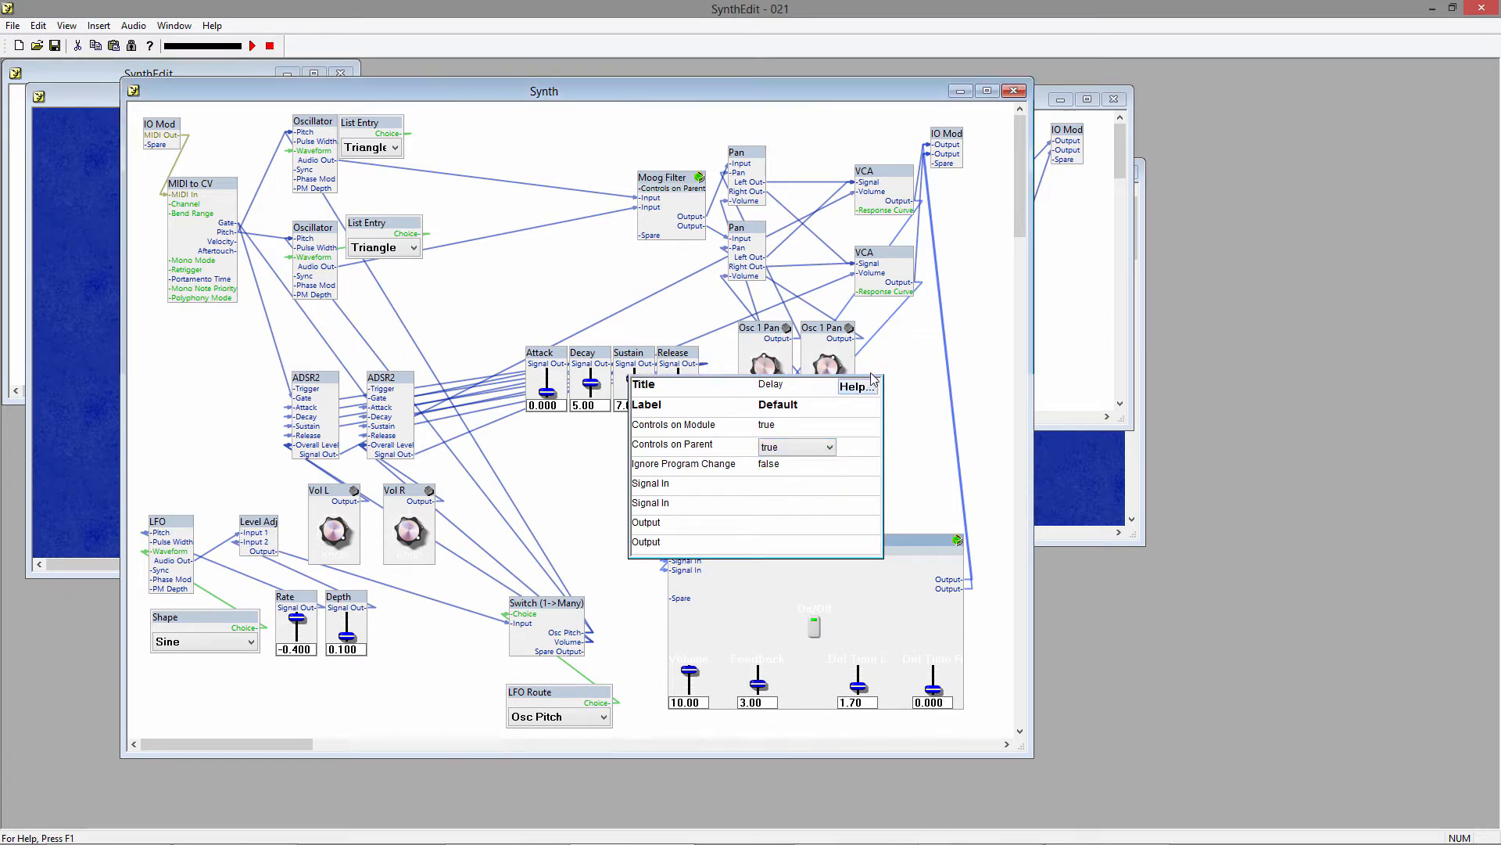
left_click(867, 367)
Place the delay controls in the Synth panel's upper left, the oscillator controls beneath them and the filter controls in the middle.
left_click_drag(383, 97, 880, 95)
left_click(367, 243)
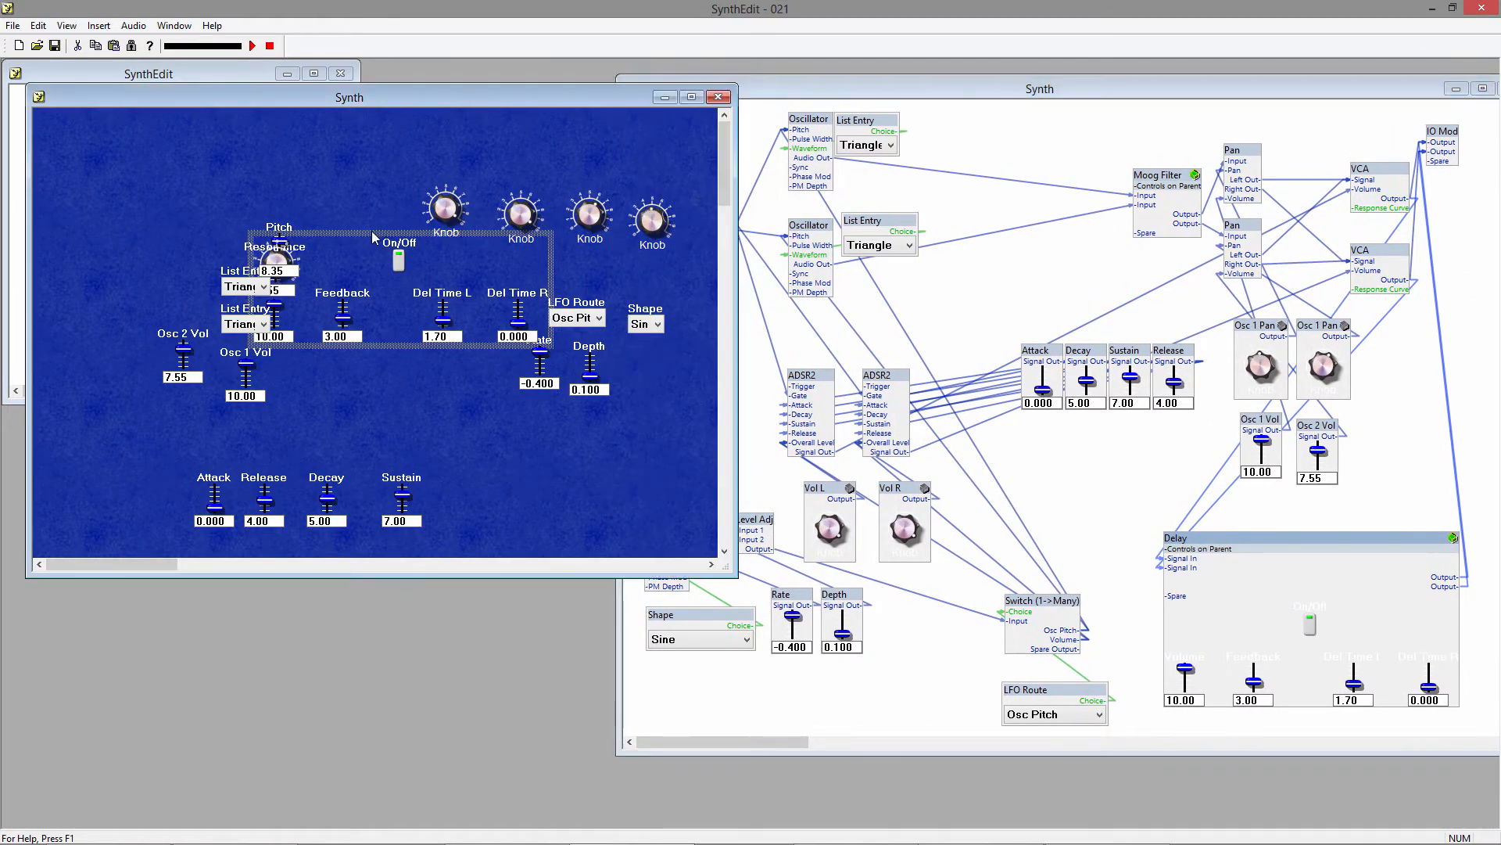
left_click_drag(397, 239, 201, 130)
left_click(294, 266)
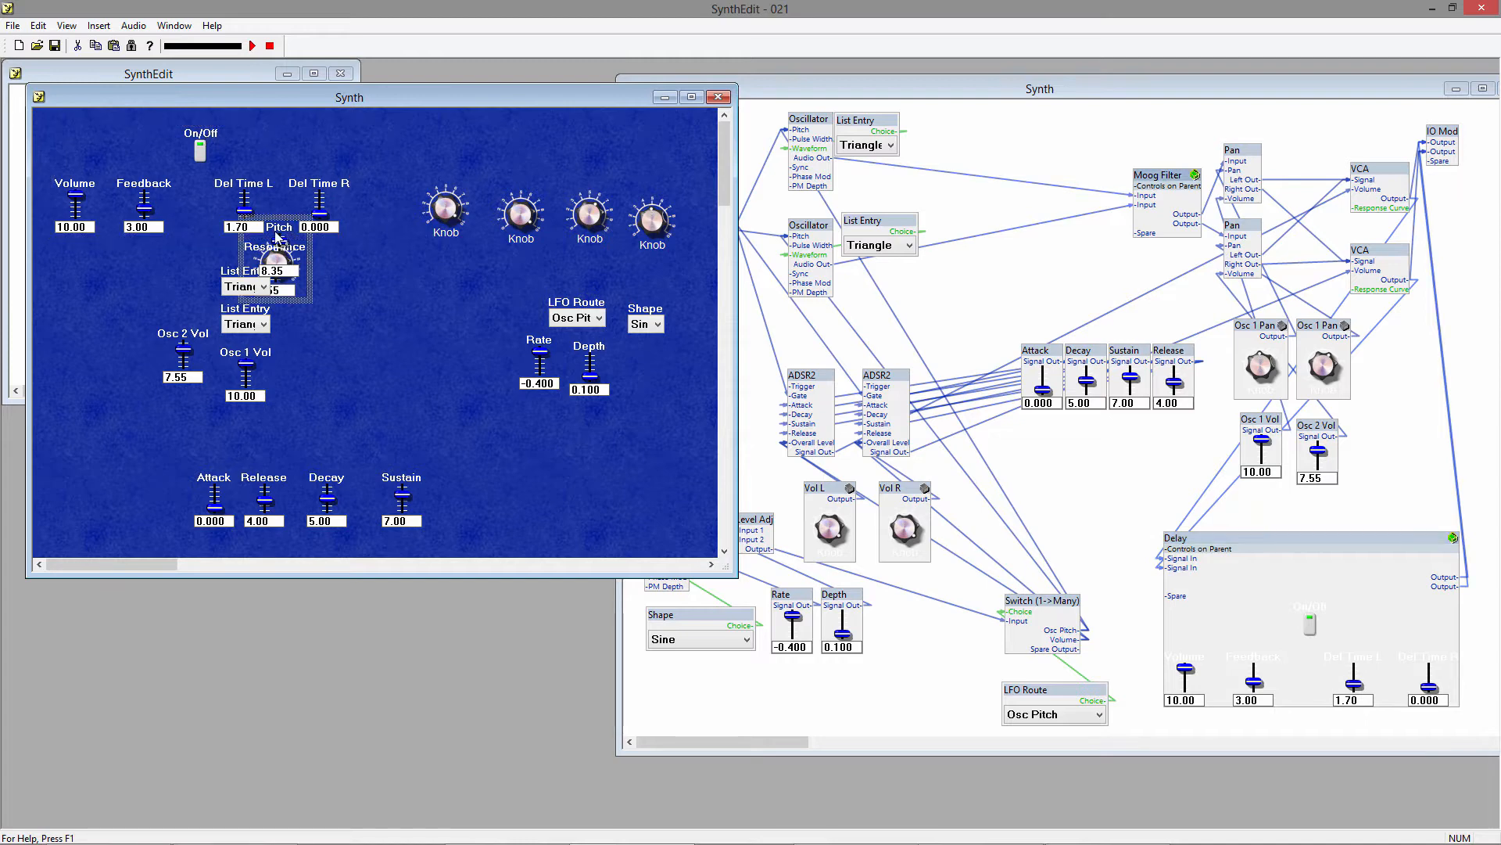
left_click_drag(275, 237, 309, 339)
Open the Moog Filter container's panel for editing and spread its Pitch slider, knob and Resonance slider in a row at the upper left.
left_click(1173, 182)
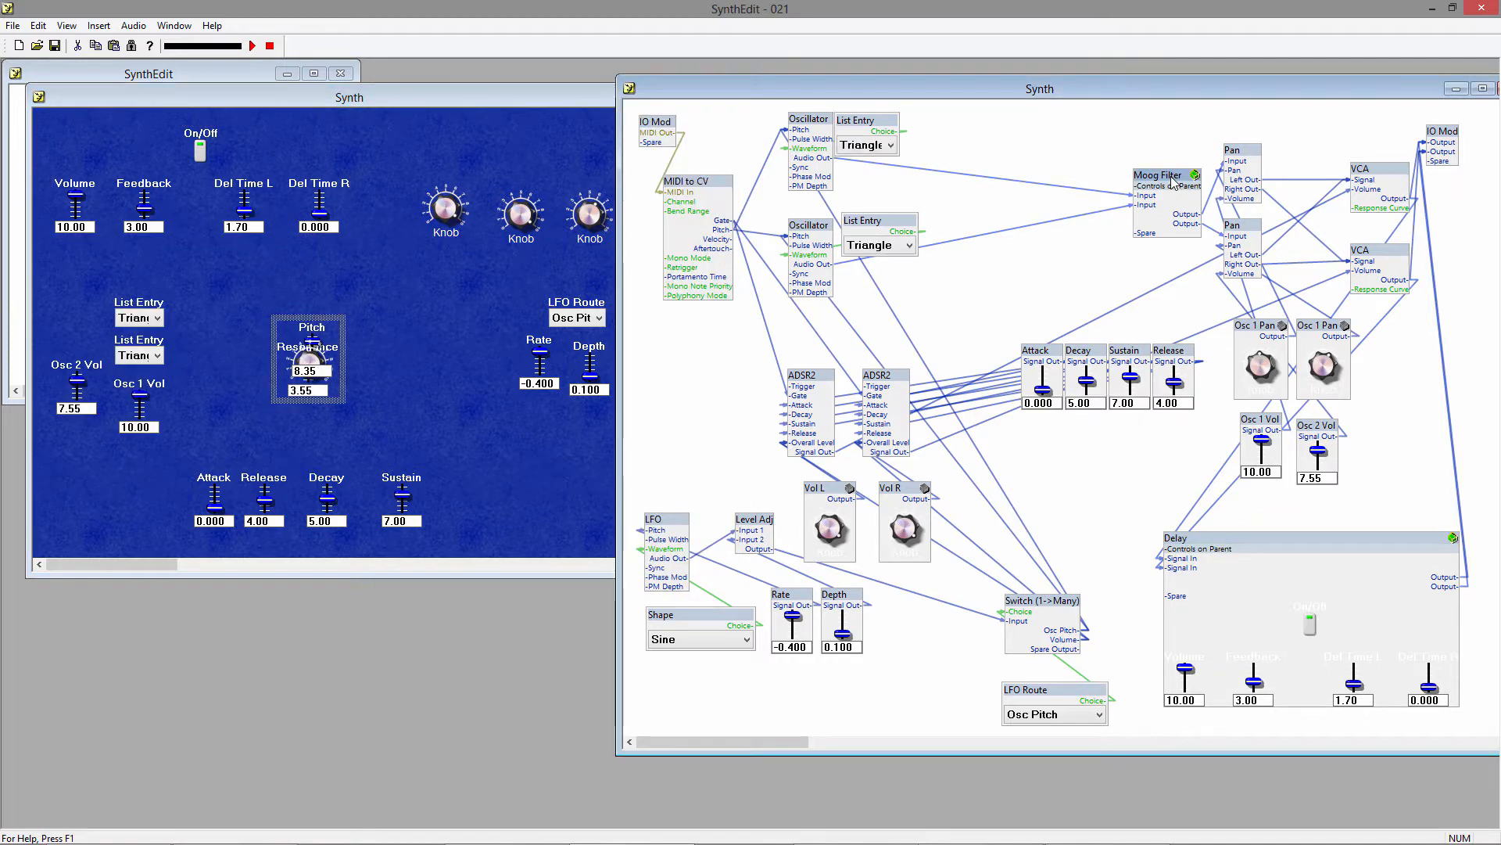
right_click(1173, 181)
left_click(1246, 490)
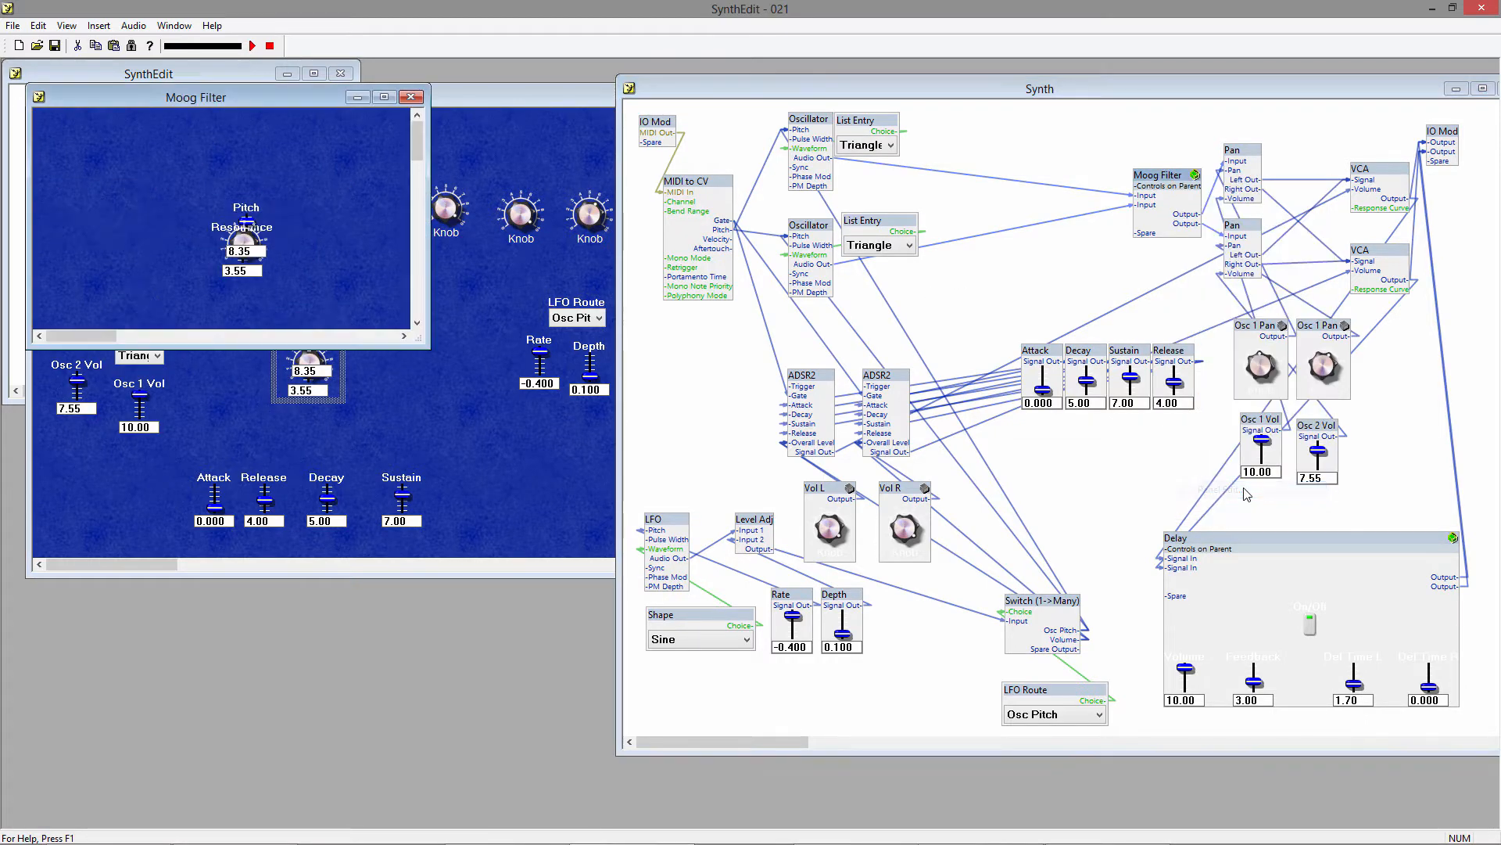
left_click(243, 211)
left_click_drag(239, 205, 187, 132)
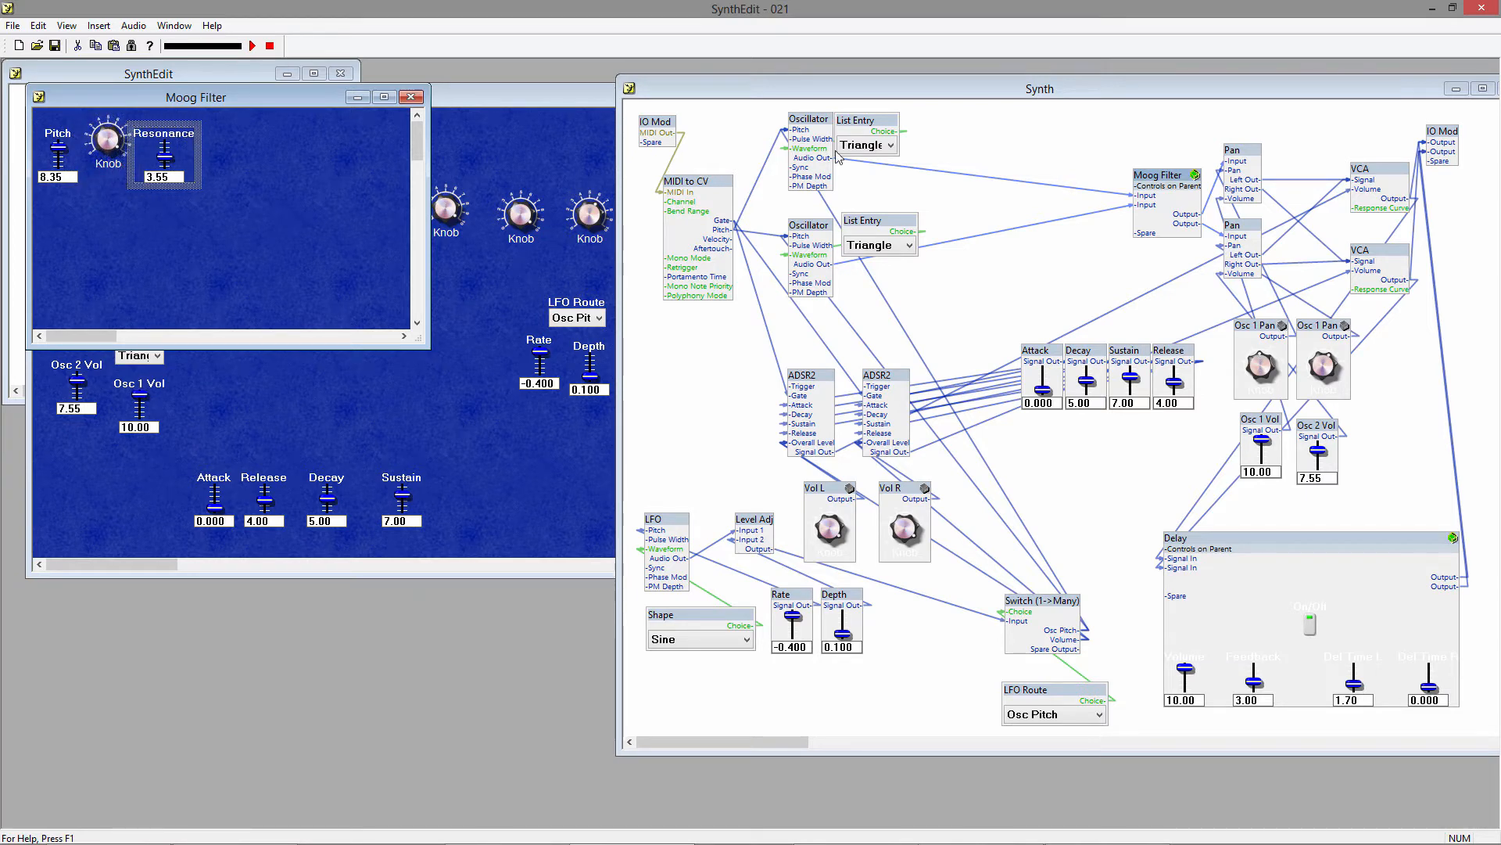
Rename the Resonance slider inside the Moog Filter structure to Reso.
double_click(1149, 178)
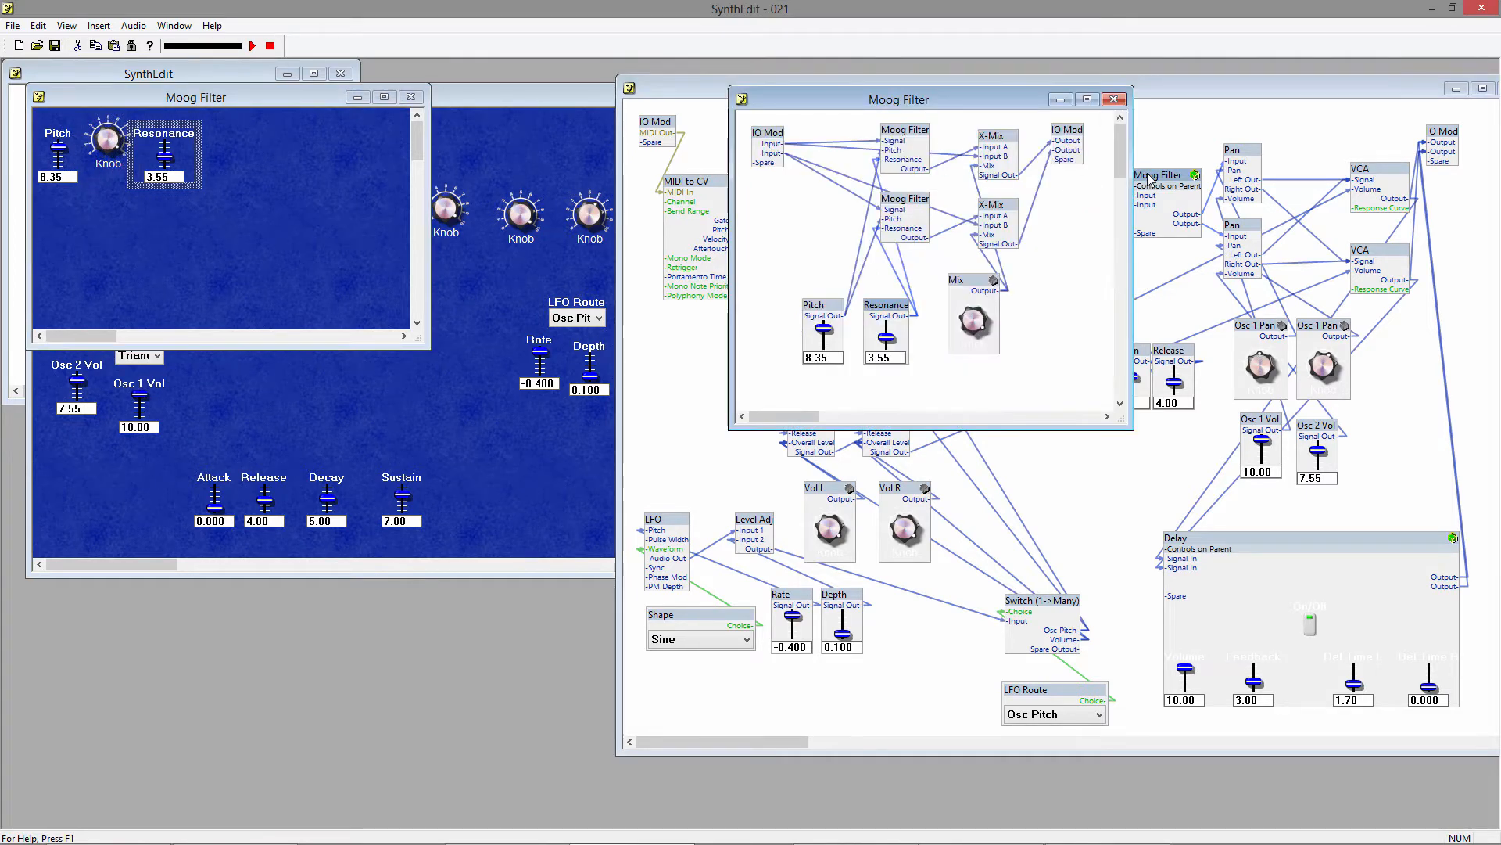
right_click(873, 305)
left_click(923, 580)
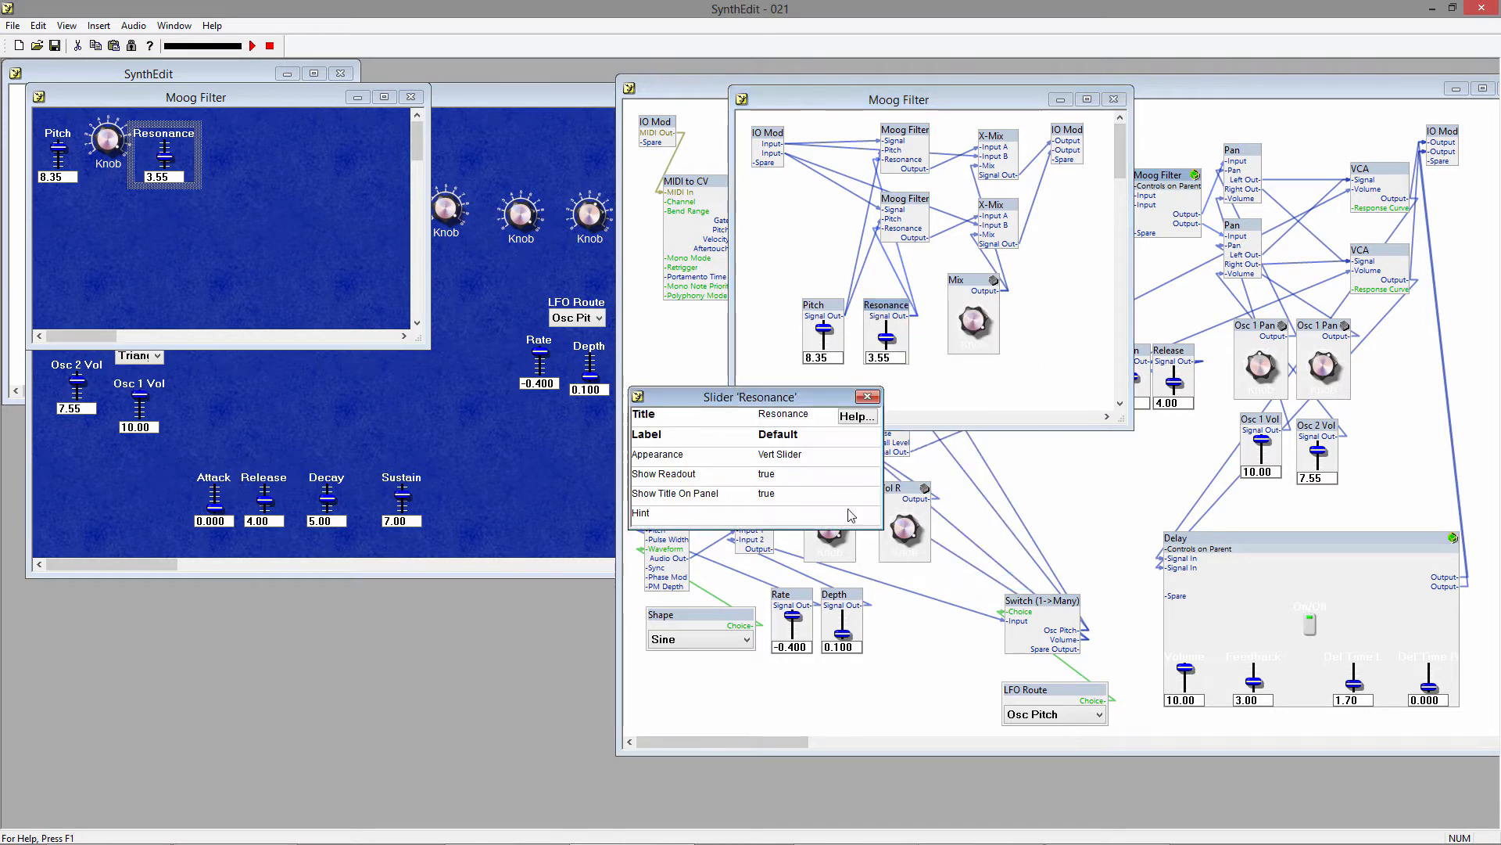
left_click(789, 416)
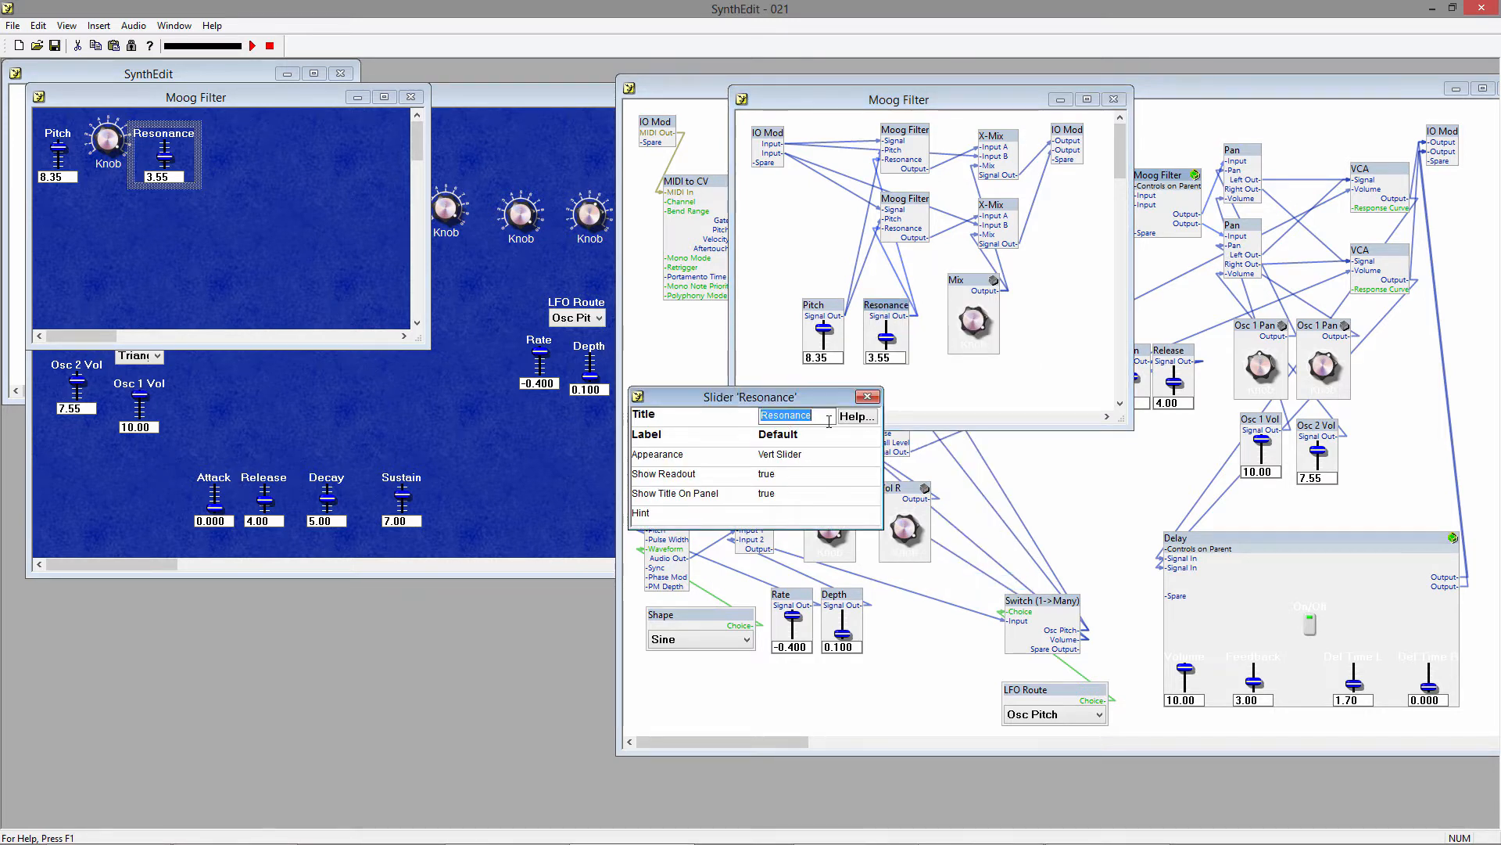
left_click(829, 422)
key("BackSpace")
key("BackSpace")
key("BackSpace")
key("BackSpace")
key("BackSpace")
key("Return")
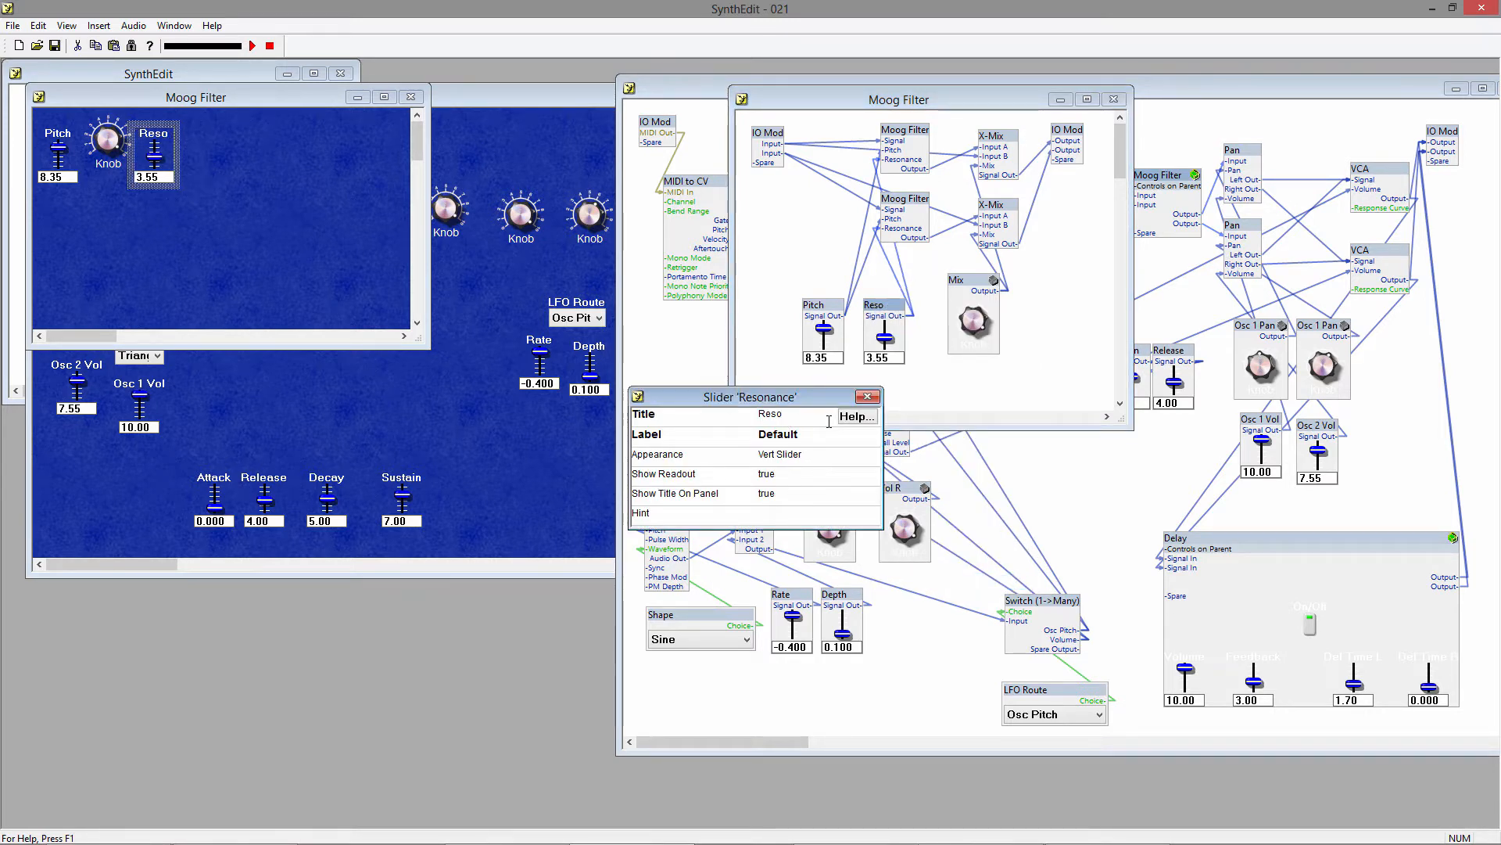
Turn off the value readout of the Reso slider by setting Show Readout to false.
left_click(751, 378)
left_click(777, 475)
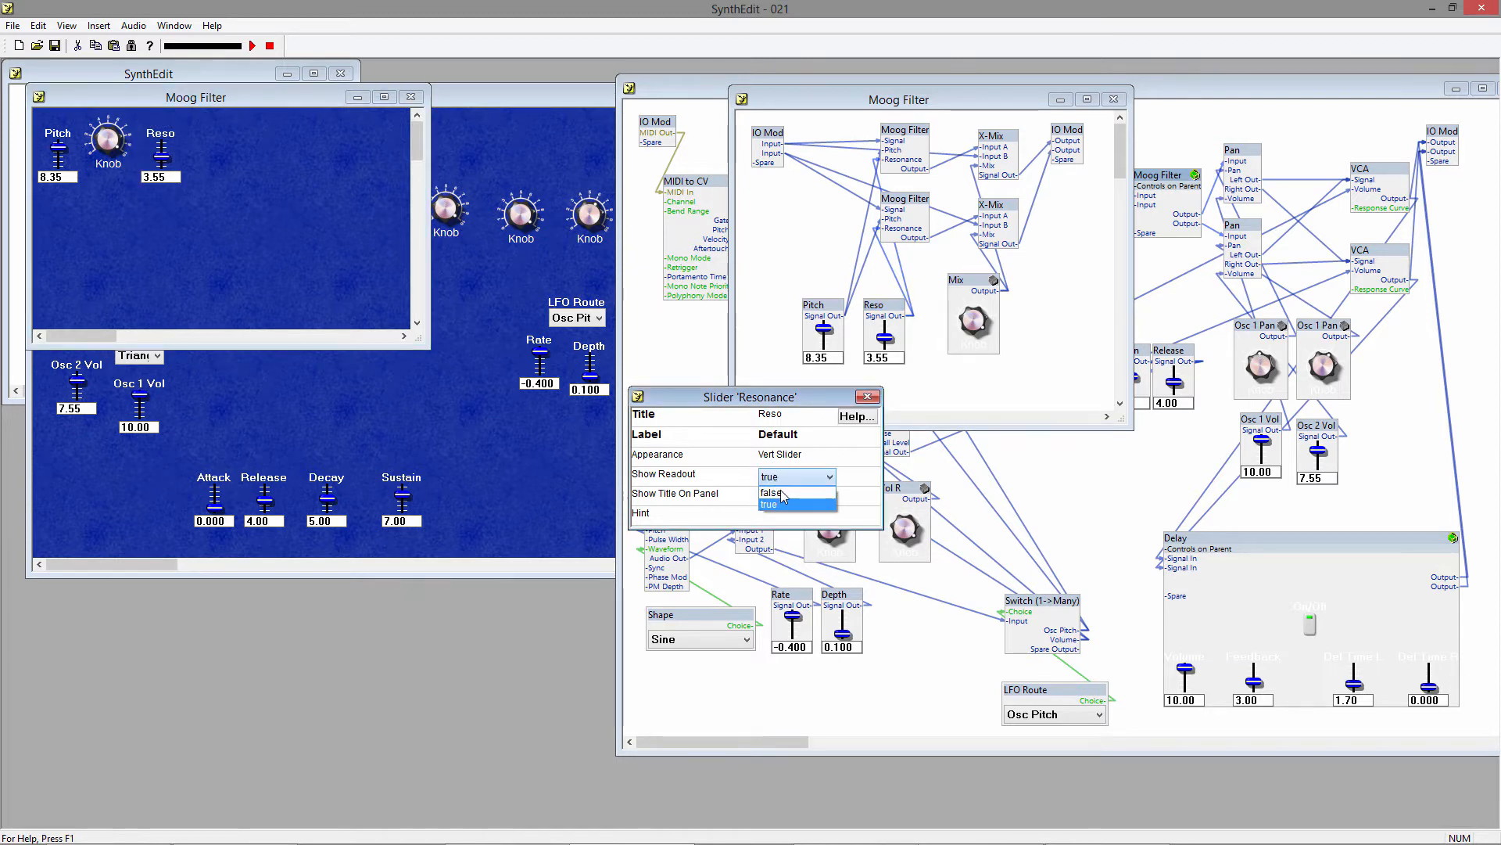
left_click(782, 495)
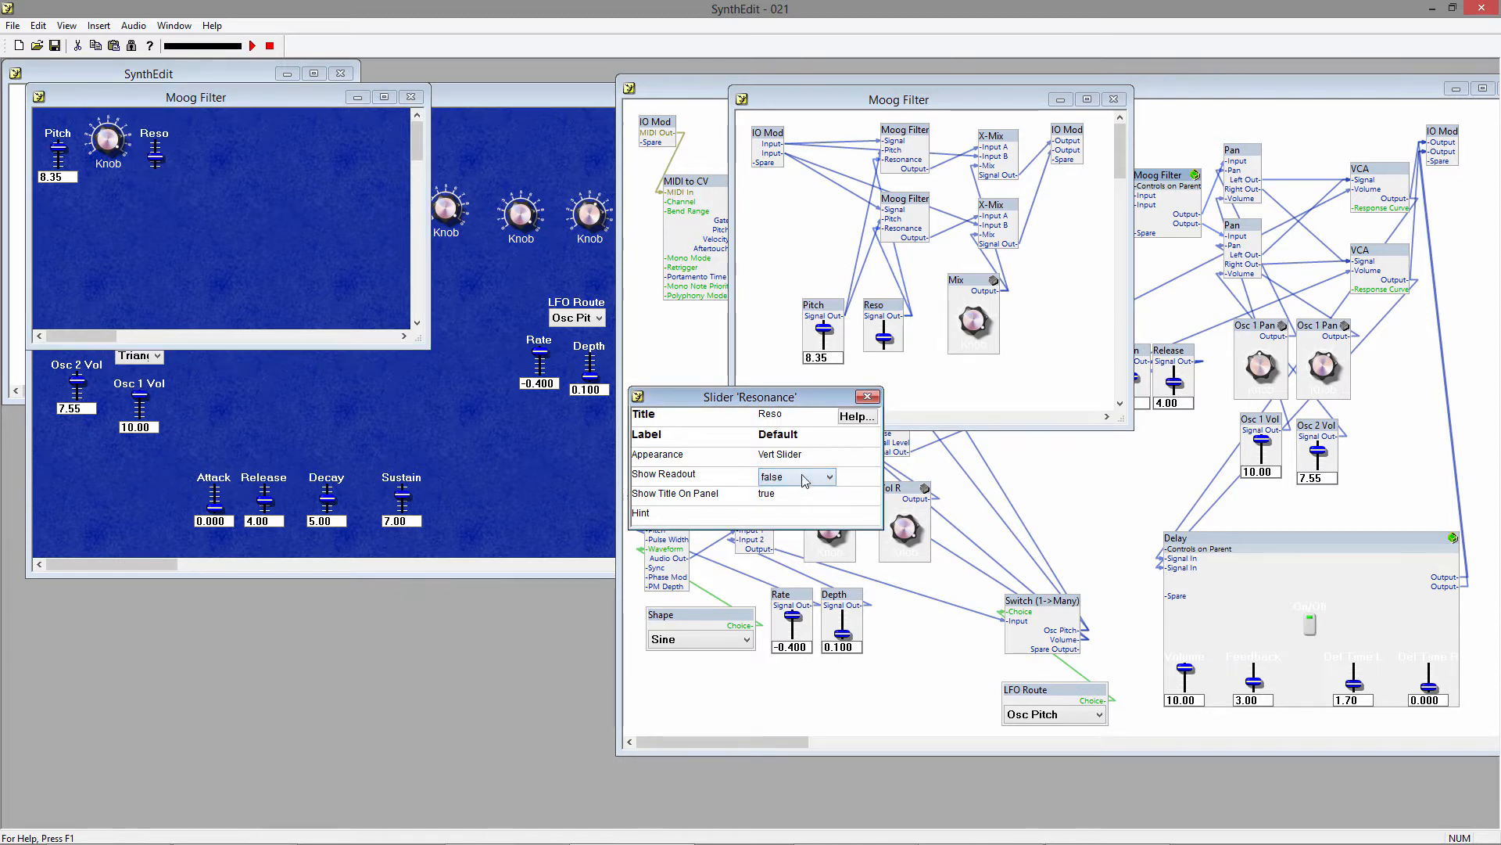
left_click(867, 396)
Set Show Readout to false for the Moog Filter's Pitch slider.
right_click(837, 311)
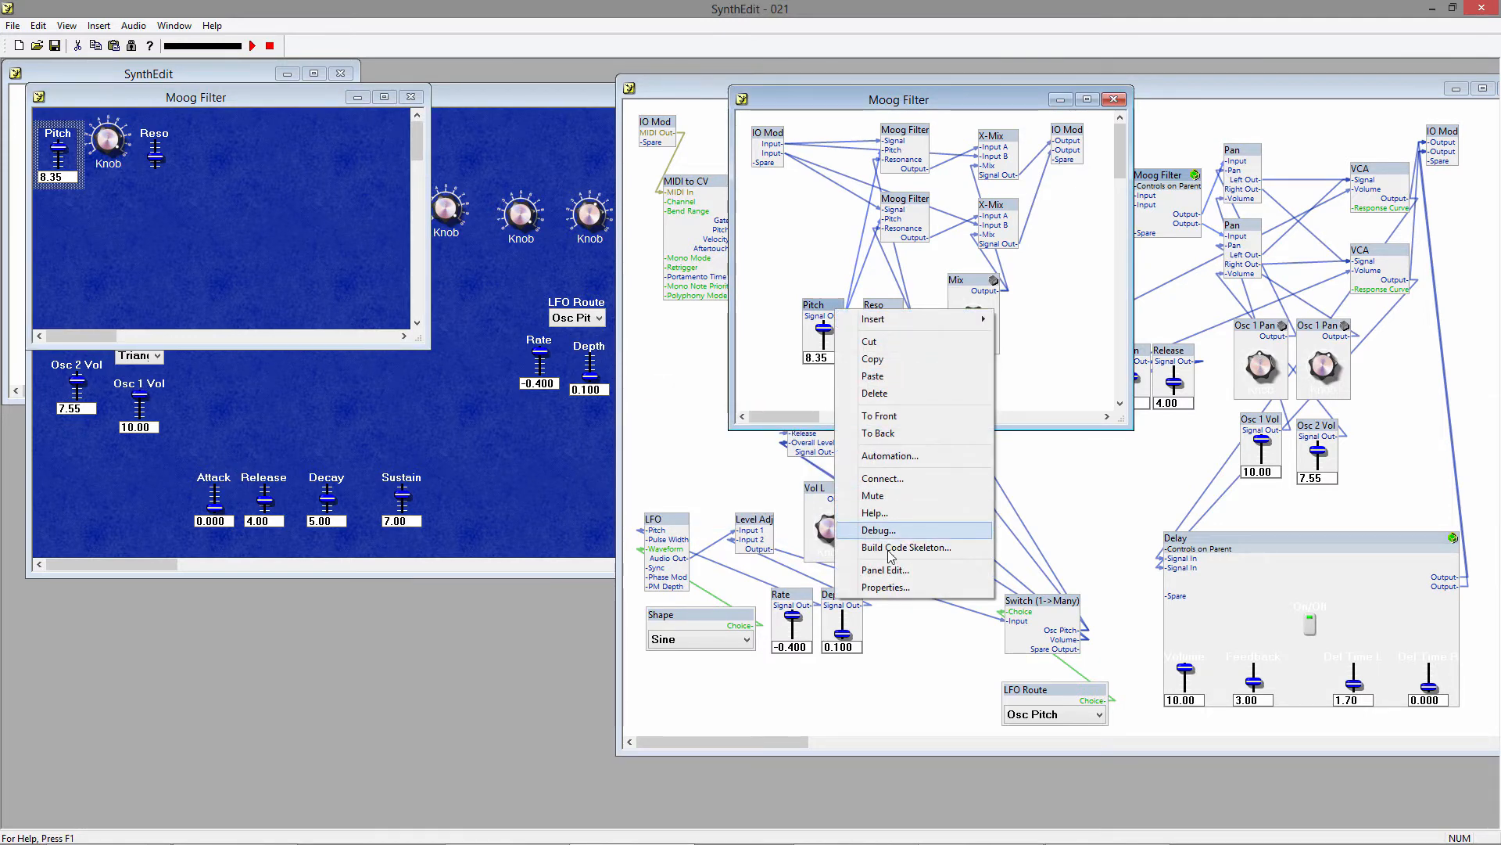
left_click(886, 587)
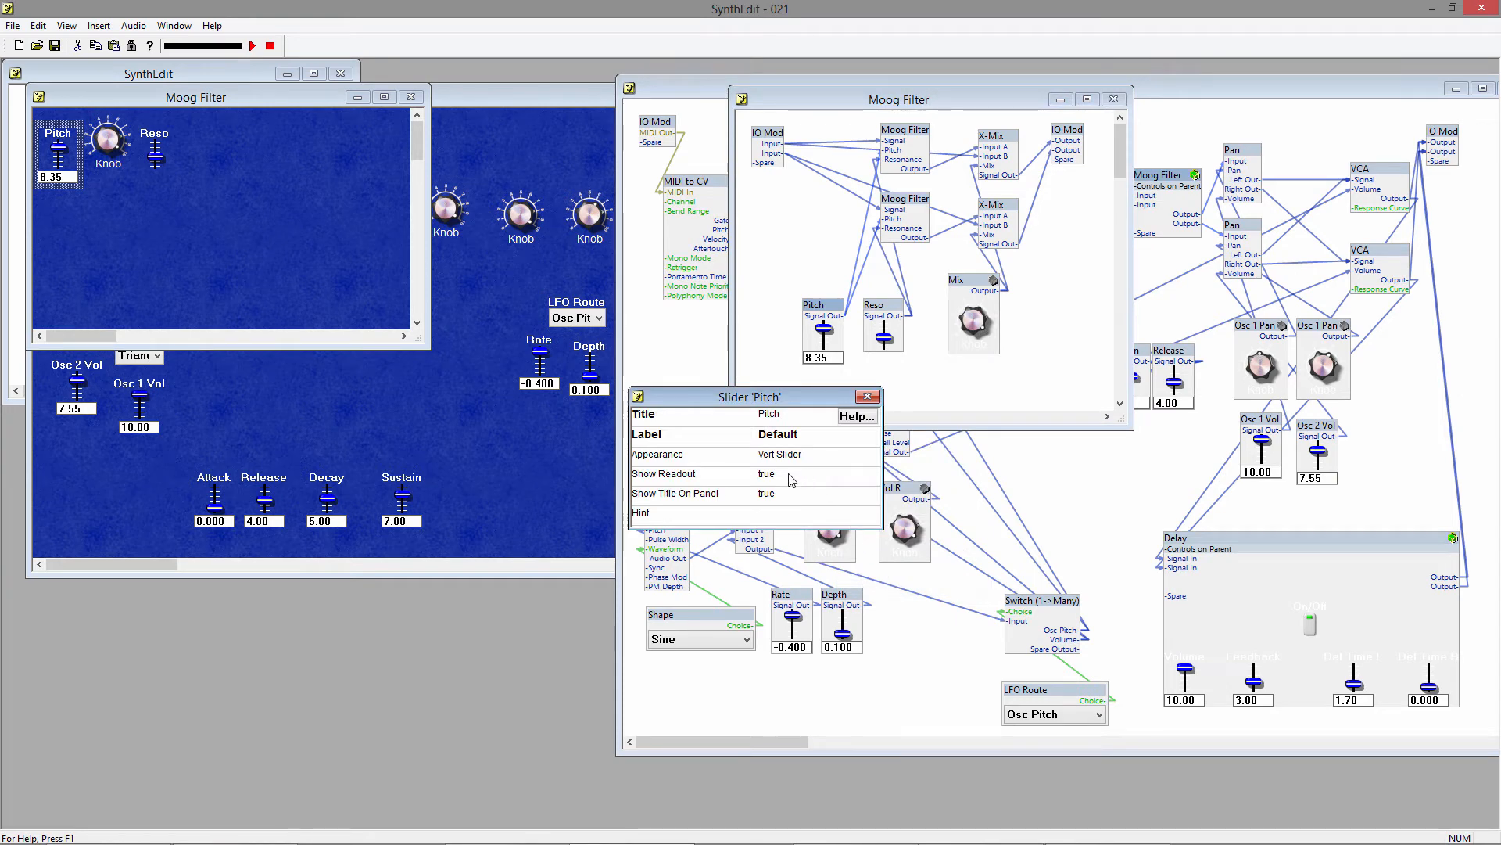
left_click(790, 475)
left_click(782, 494)
left_click(868, 397)
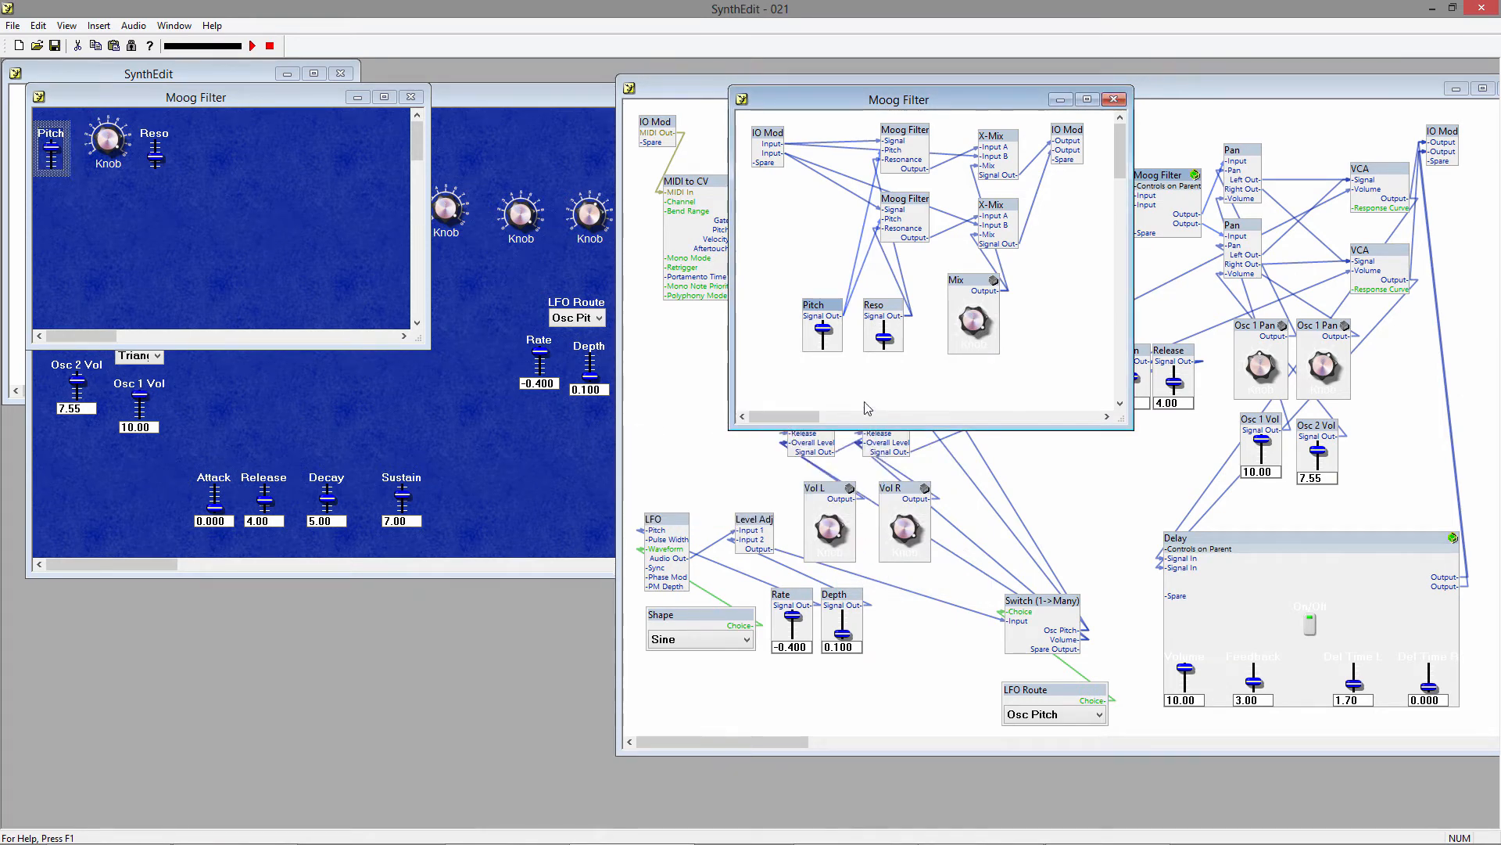
Unlock the Mix knob container in the Moog Filter structure and open its internal structure.
right_click(961, 285)
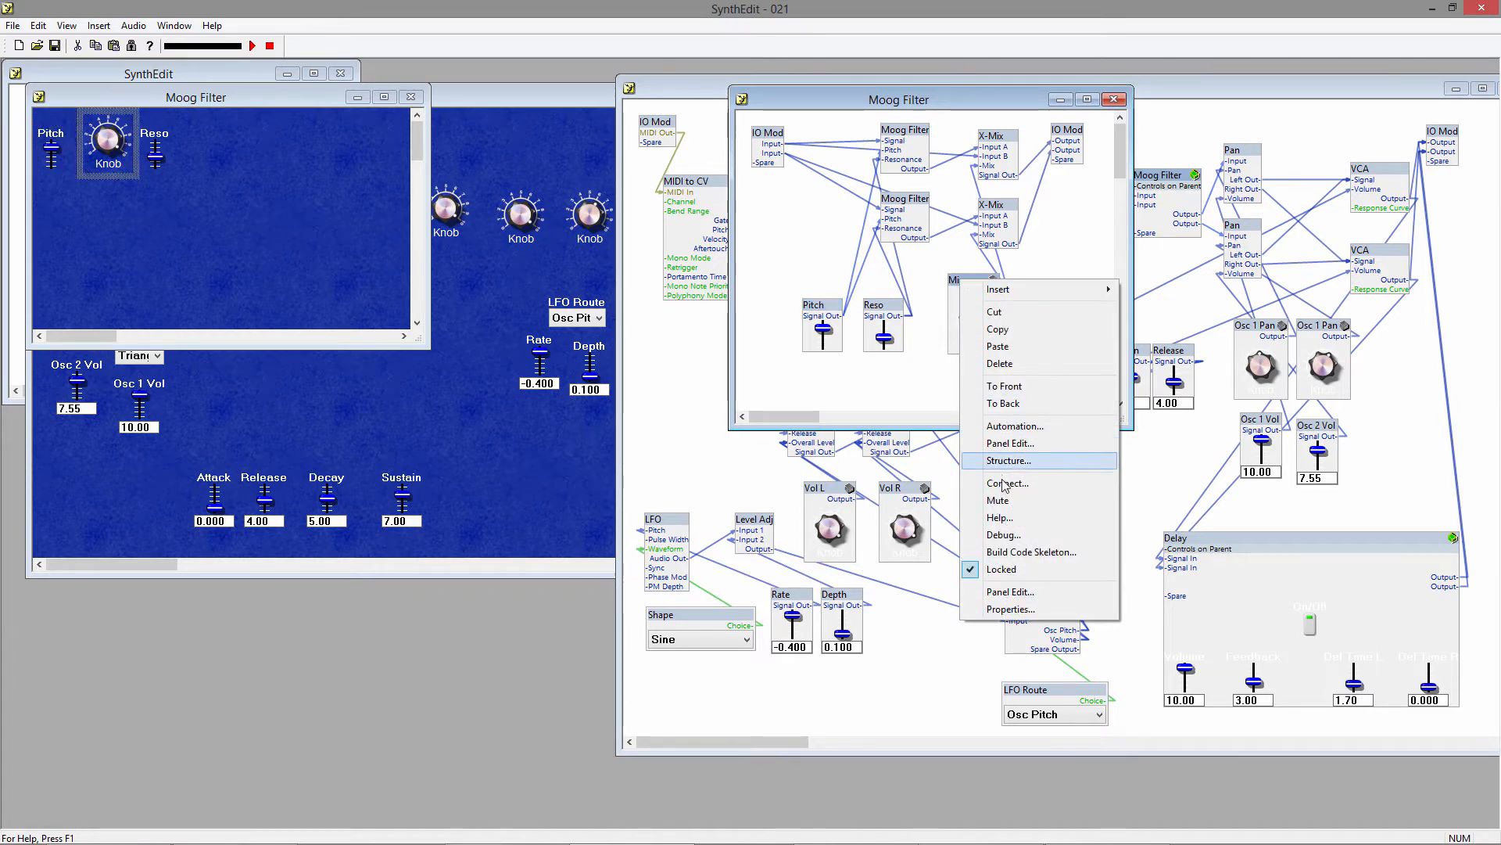
left_click(1009, 568)
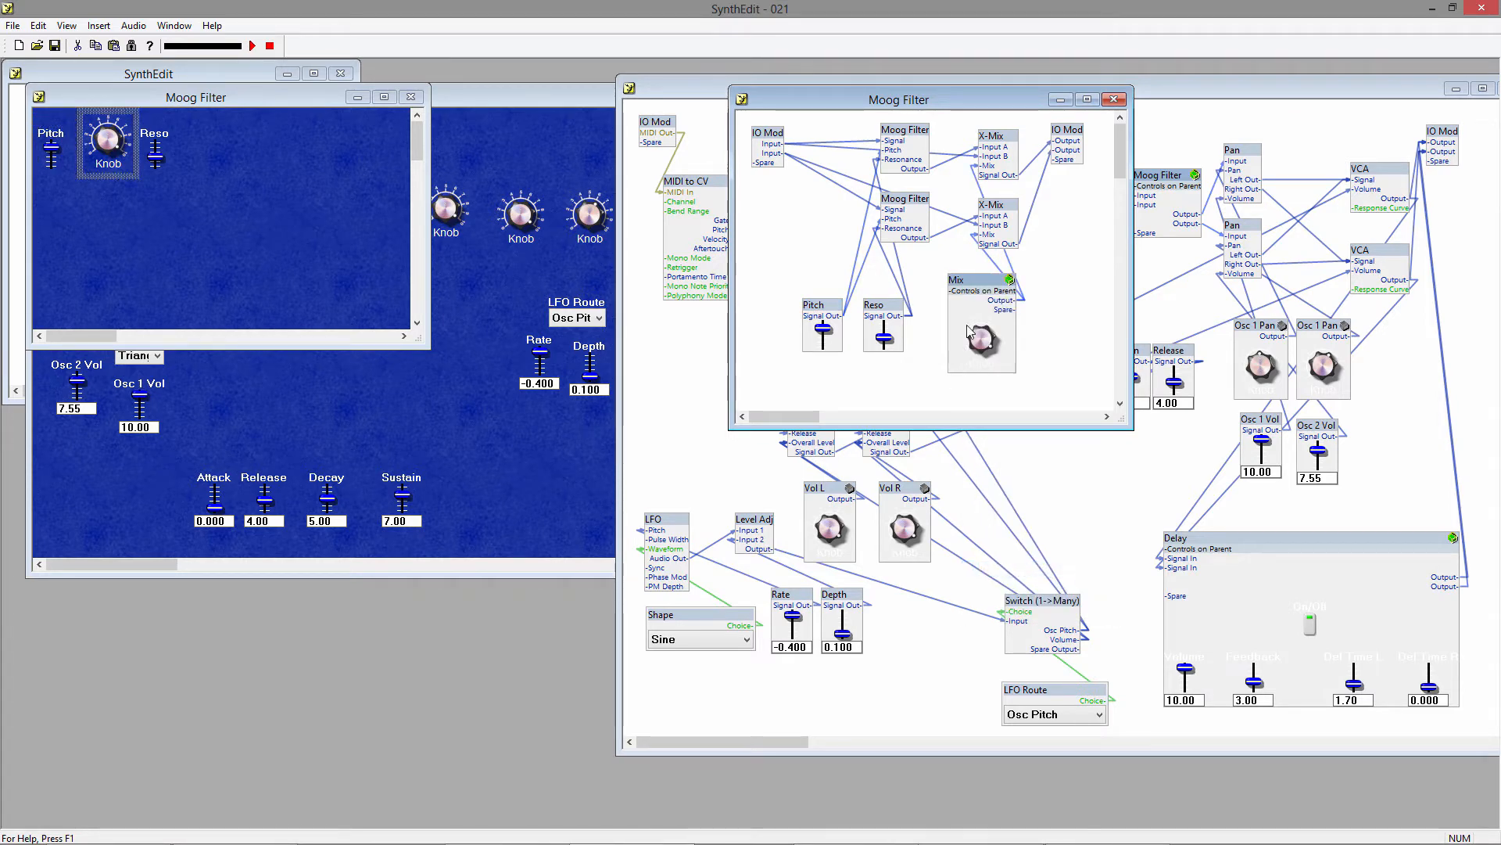
double_click(986, 283)
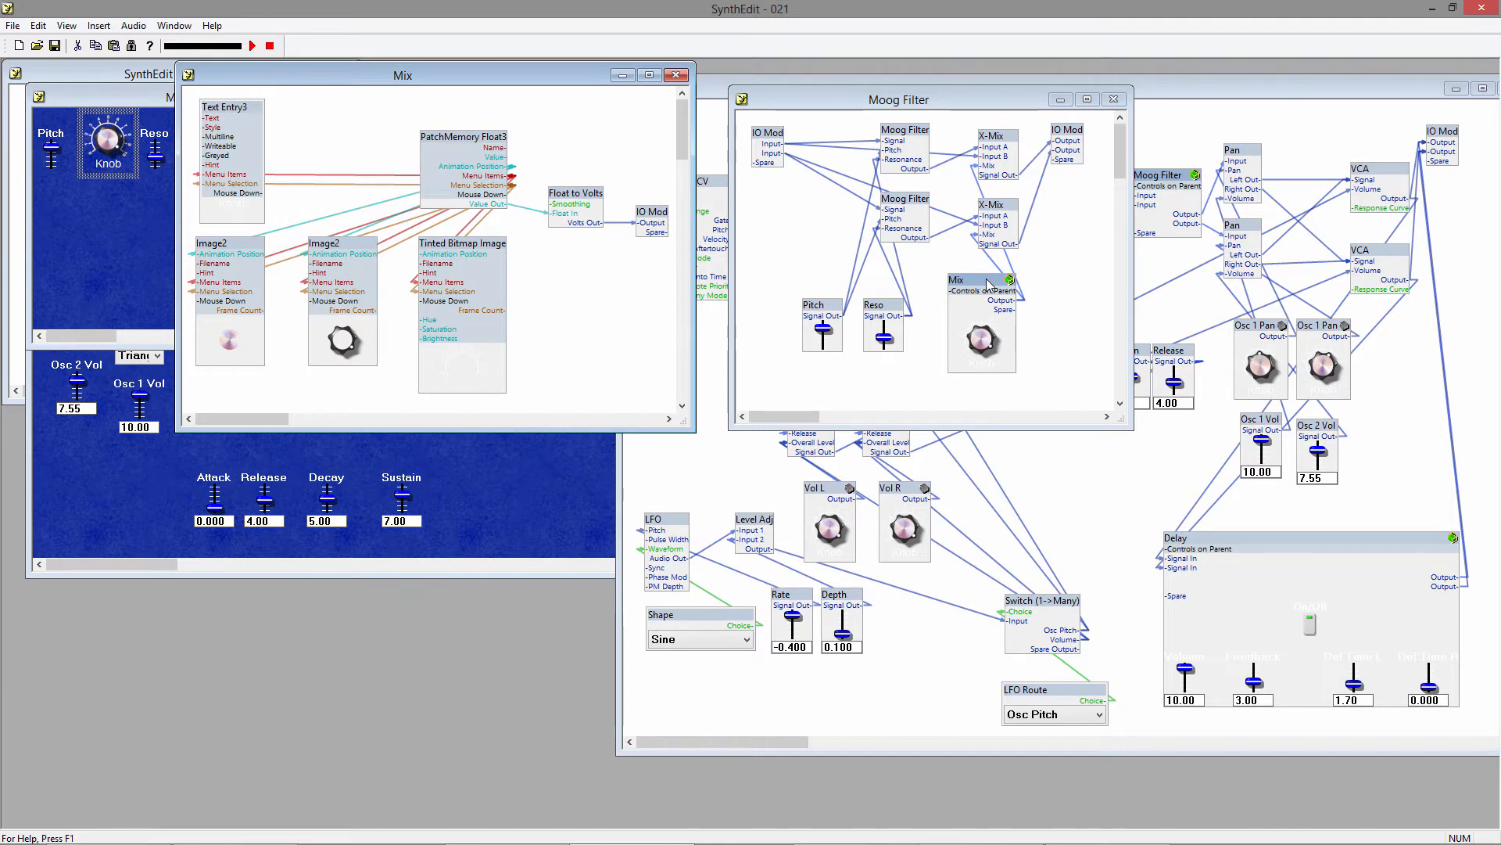
Set the text of the Mix knob's Text Entry3 module to Dry/Wet and lock the Mix container again.
right_click(251, 146)
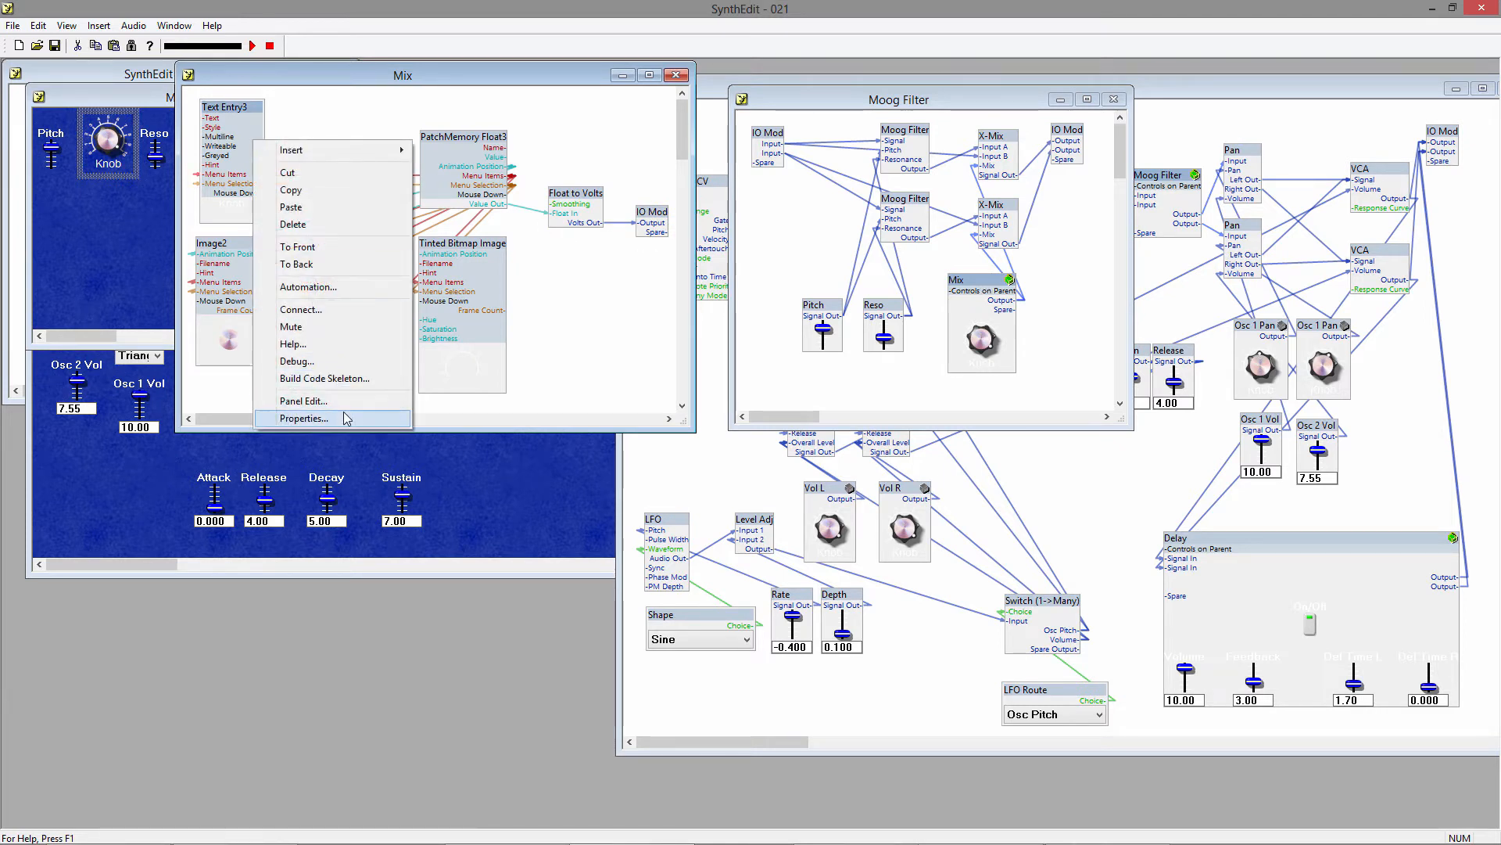
left_click(371, 416)
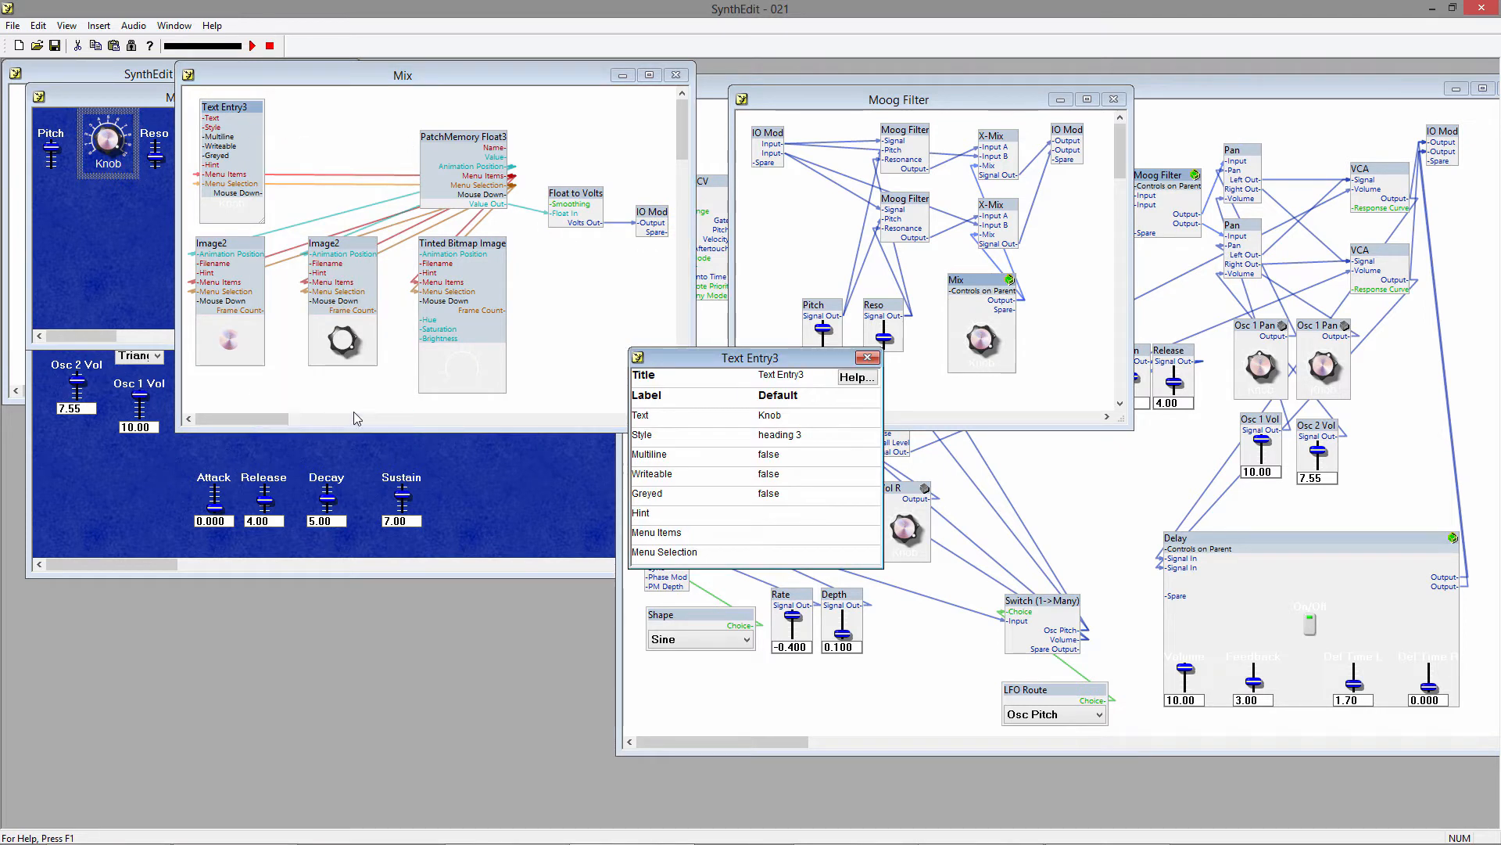
left_click(772, 418)
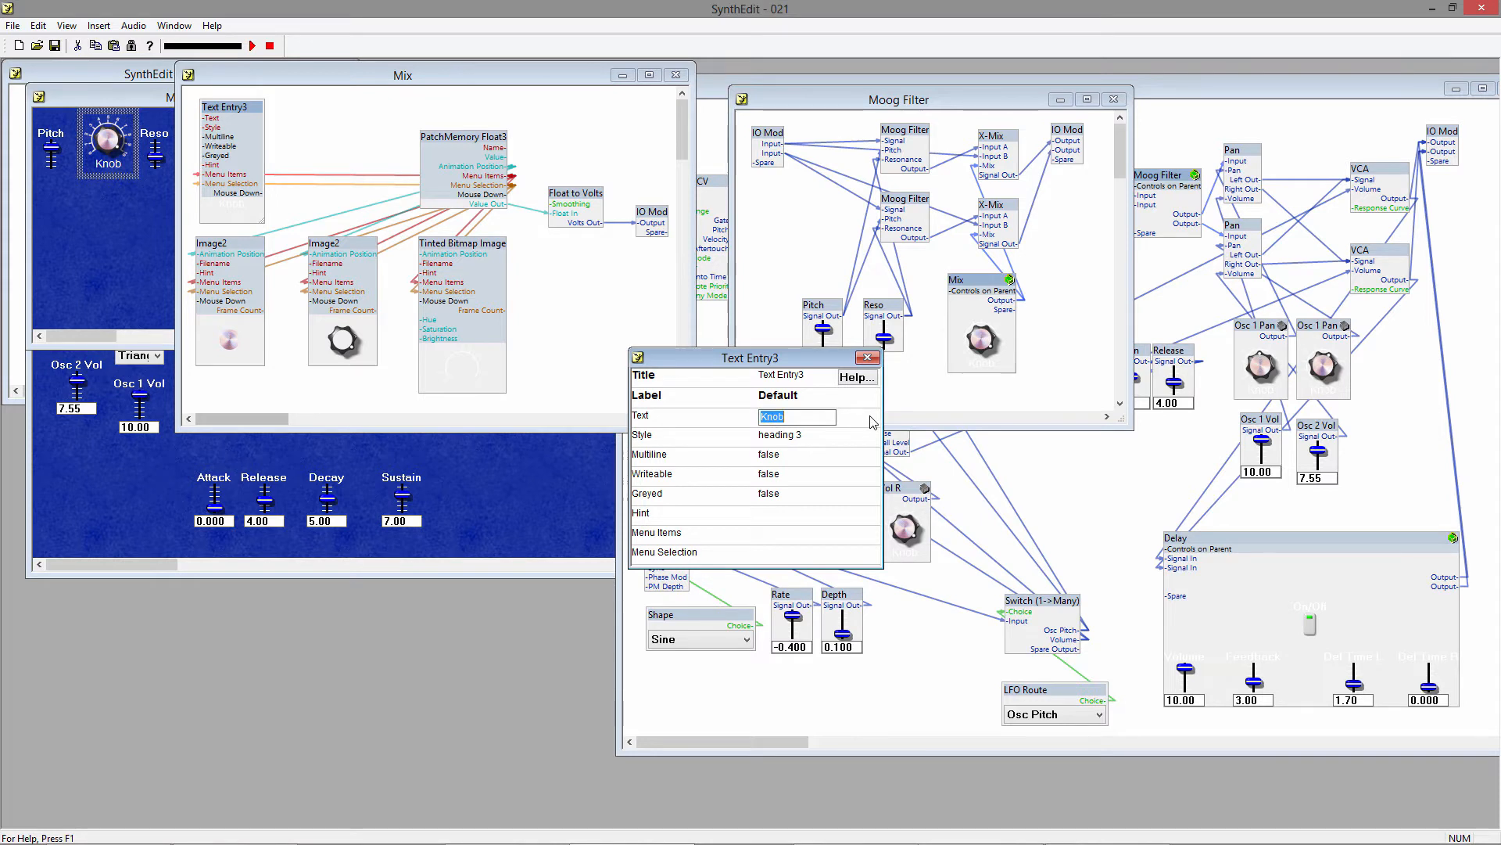
type("Dry/Wet")
key("Tab")
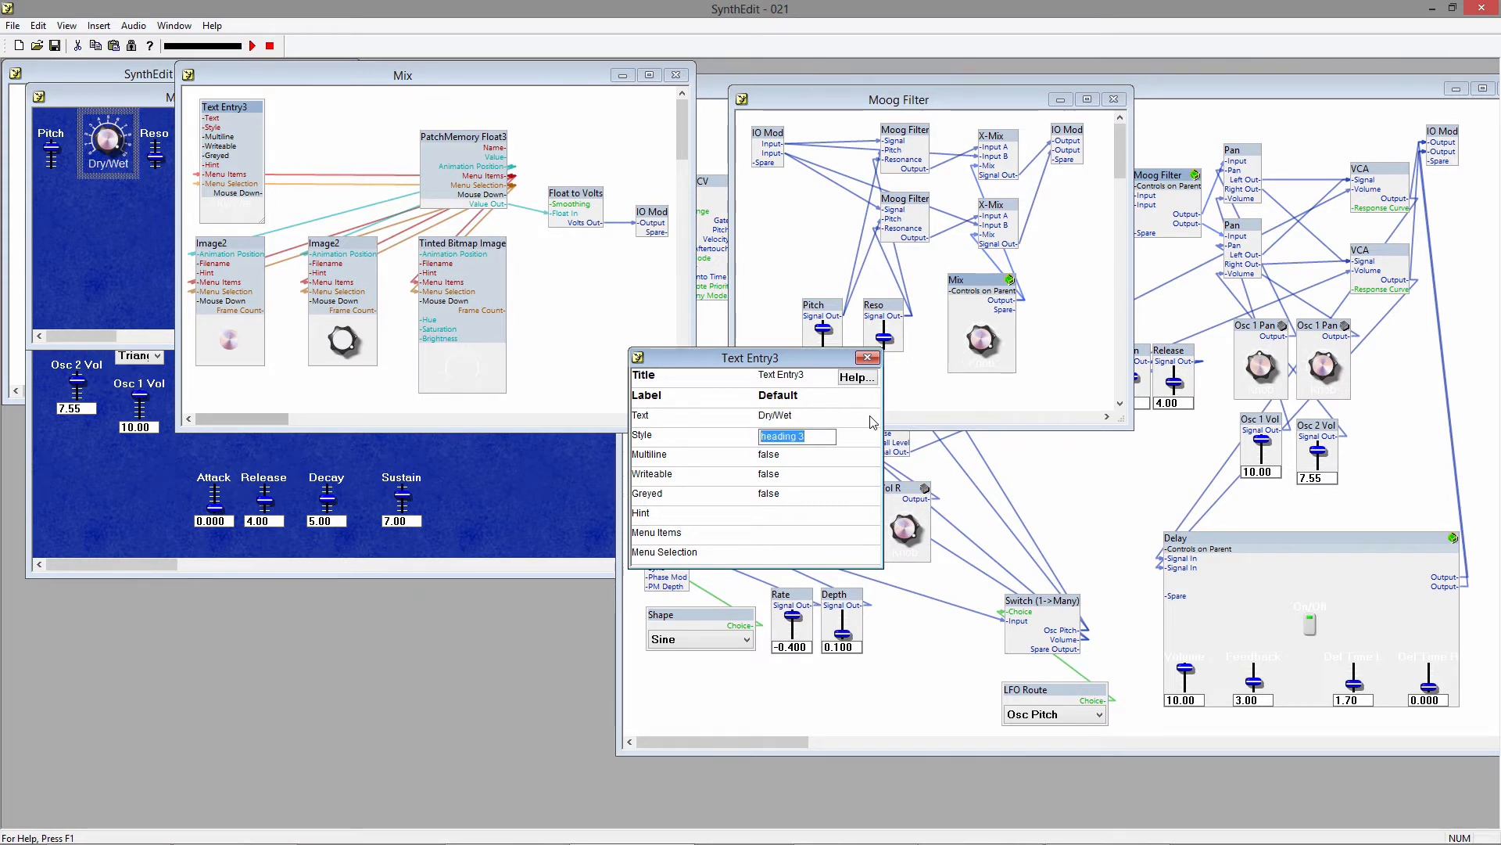
left_click(862, 362)
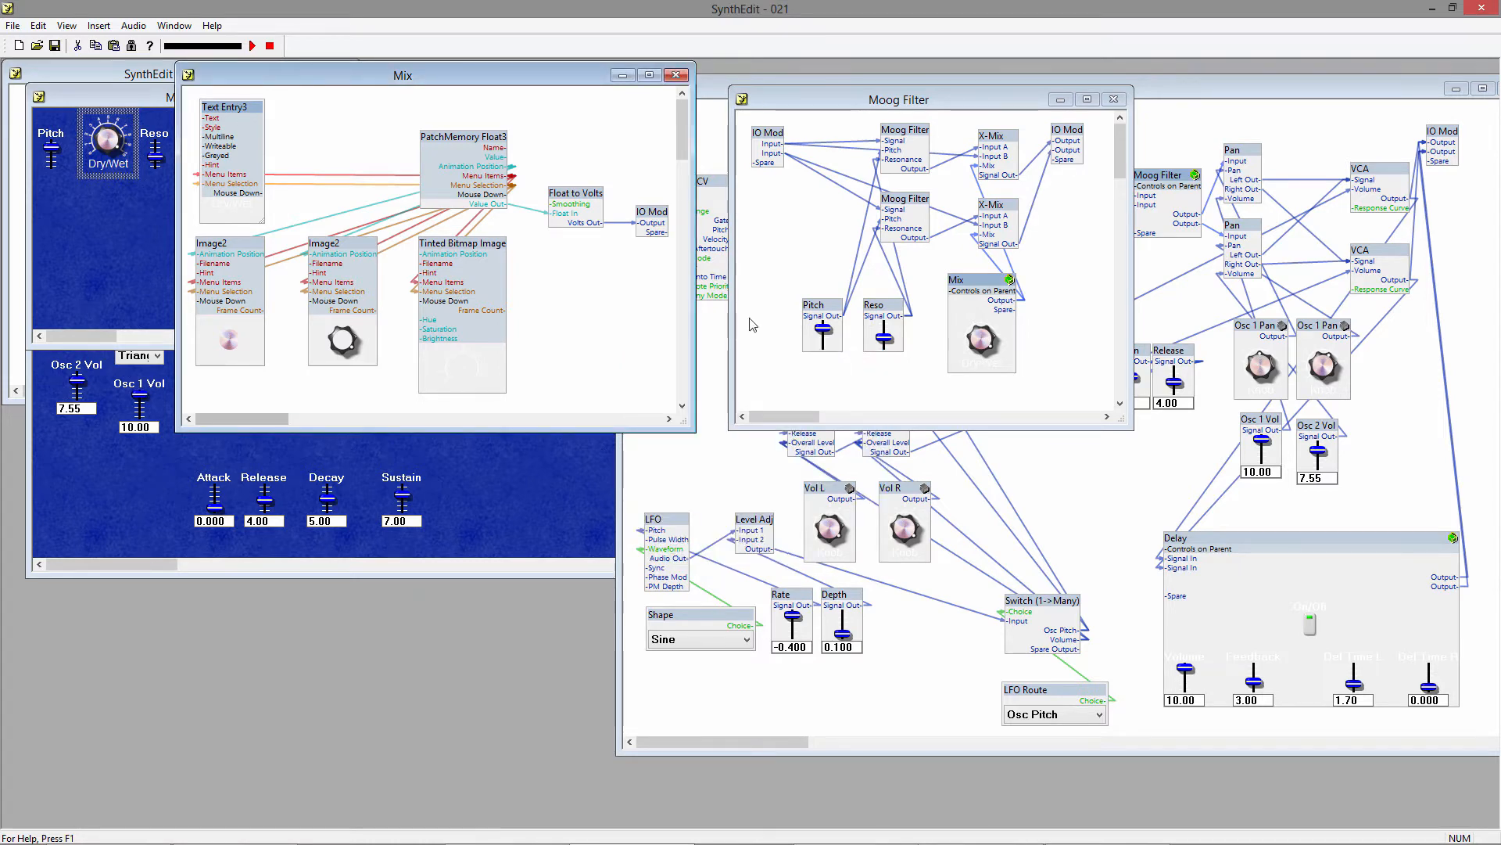
left_click(677, 74)
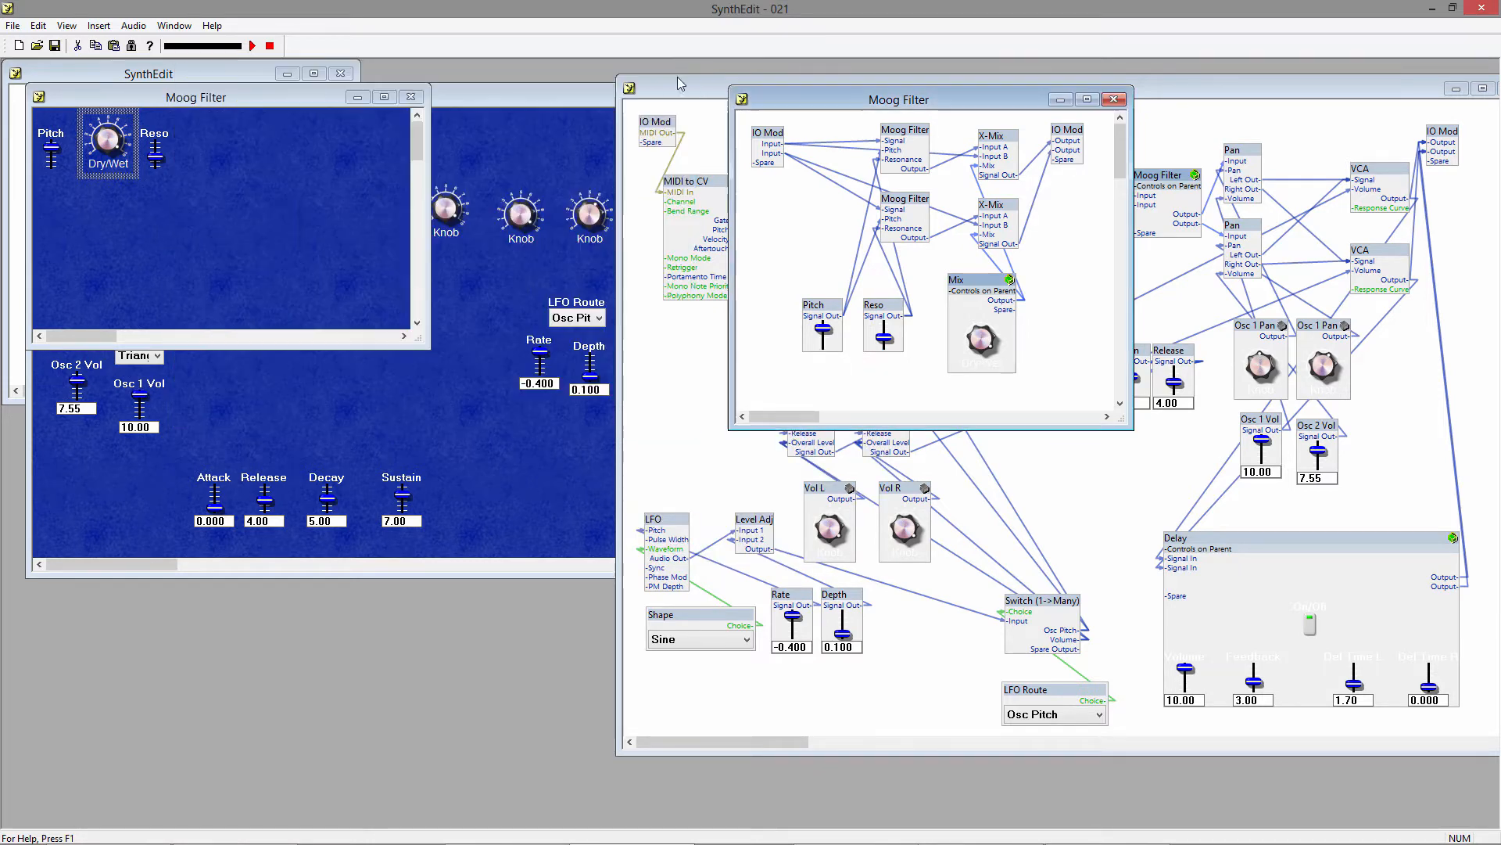
right_click(964, 278)
left_click(1030, 571)
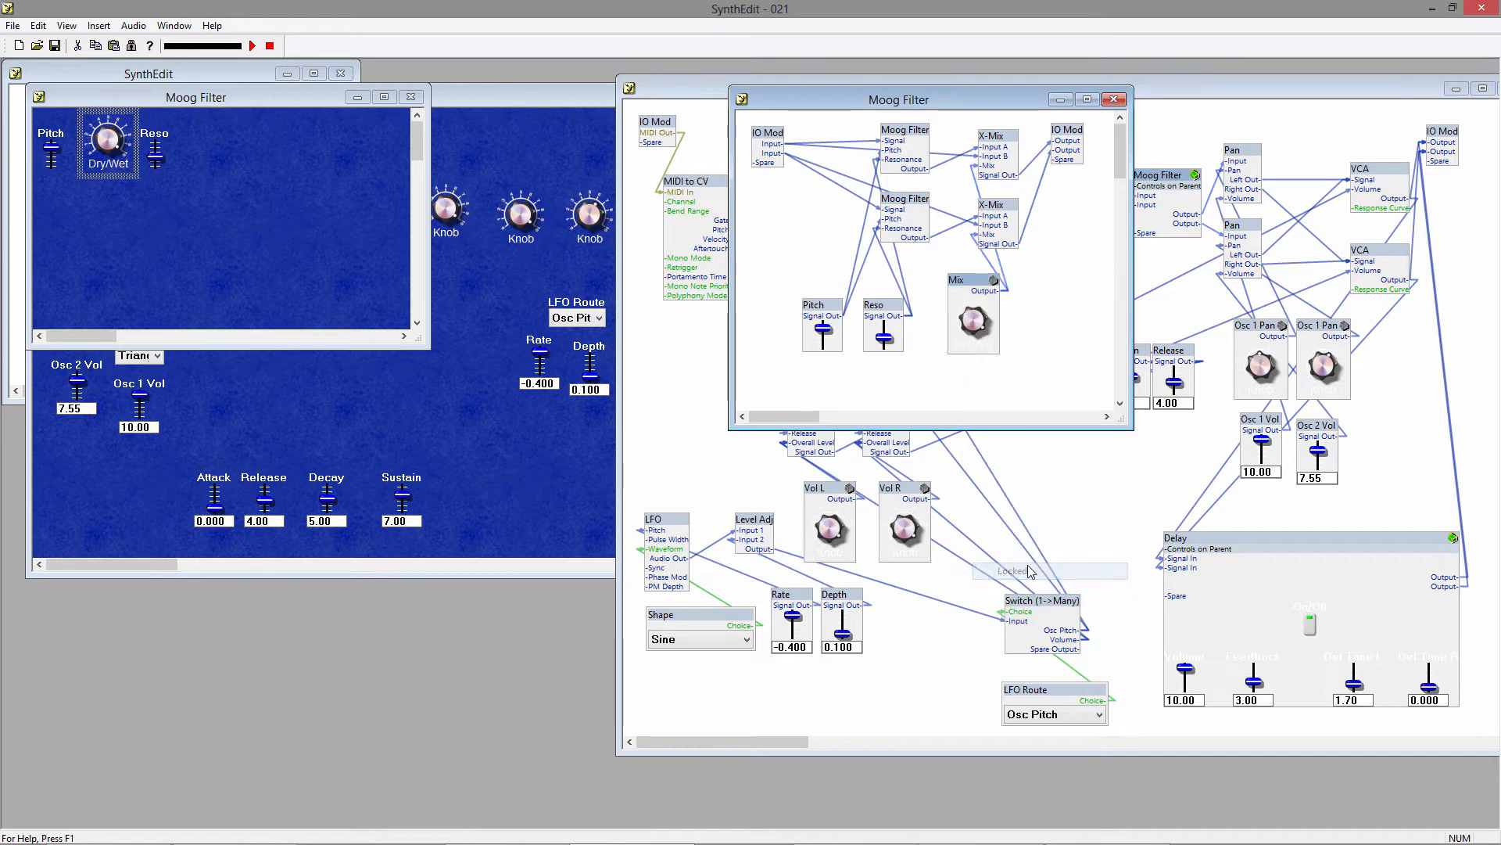
Insert a Rectangle sub-control into the Moog Filter panel and move it over the Pitch and Dry/Wet controls.
right_click(196, 224)
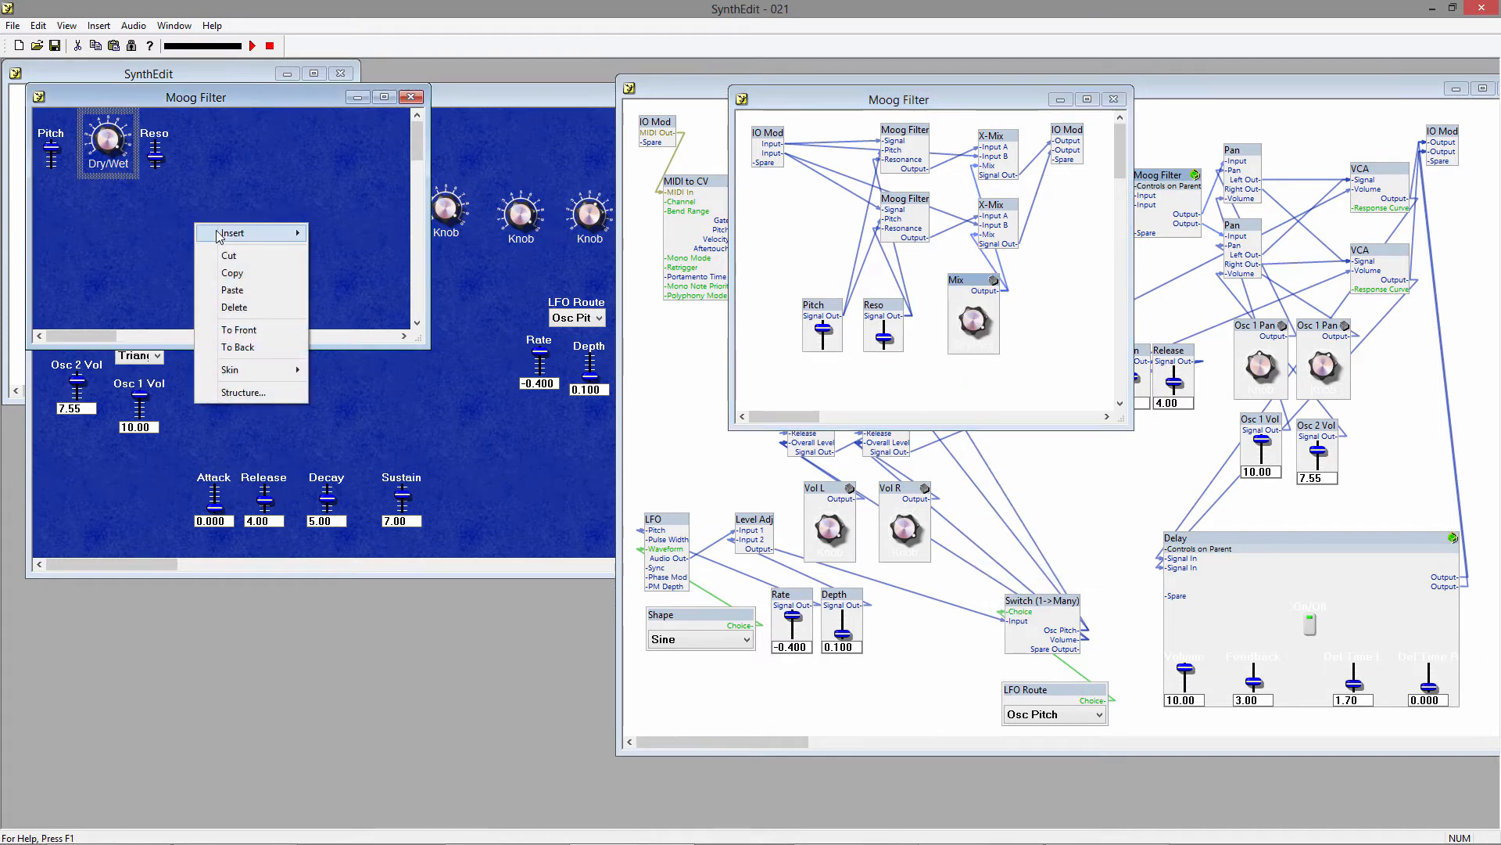
mouse_move(234, 232)
mouse_move(364, 344)
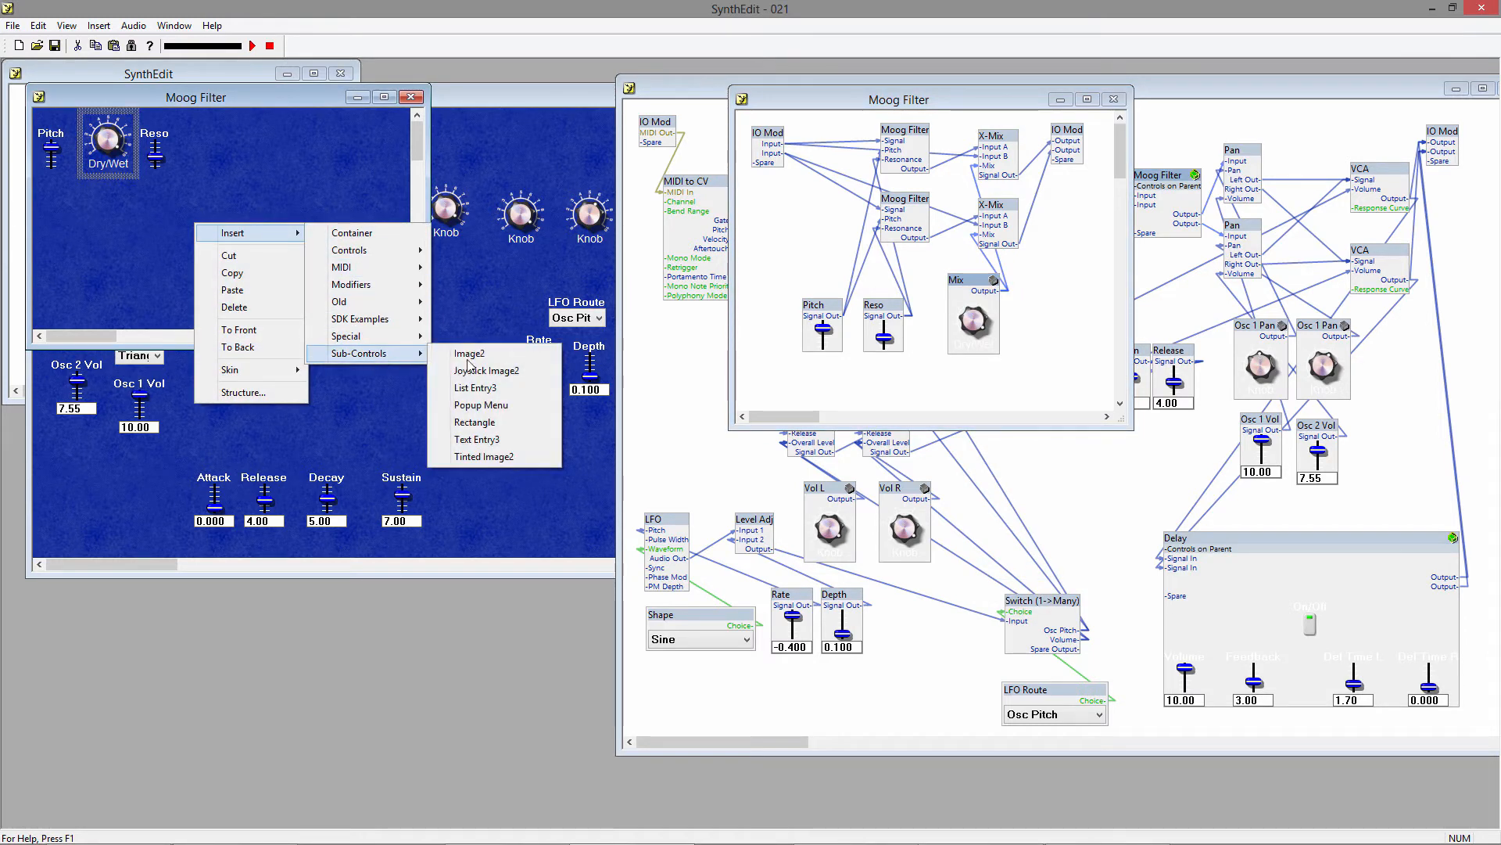
left_click(500, 423)
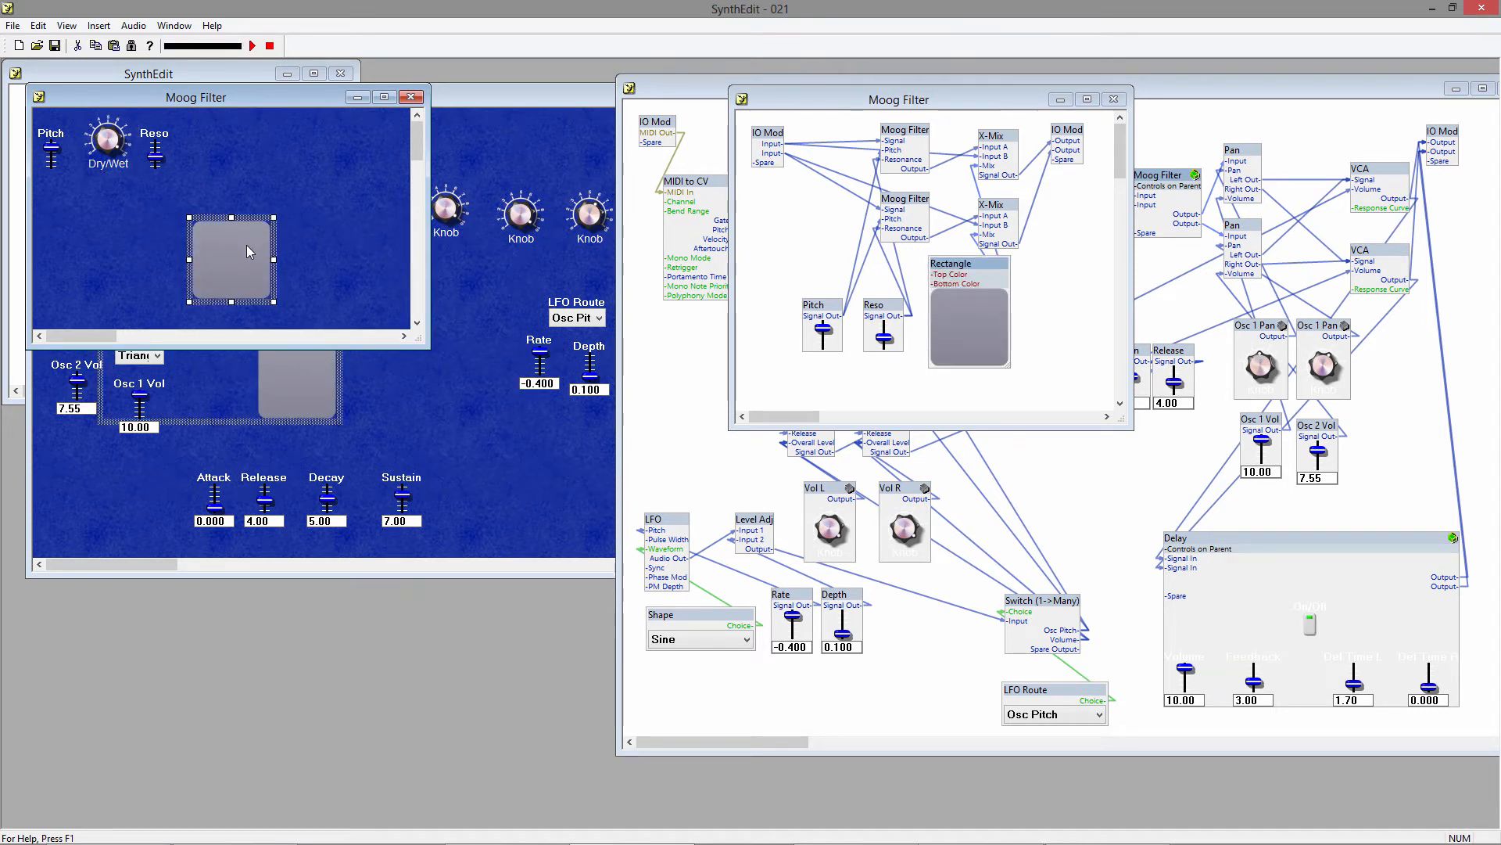
left_click_drag(249, 223, 109, 131)
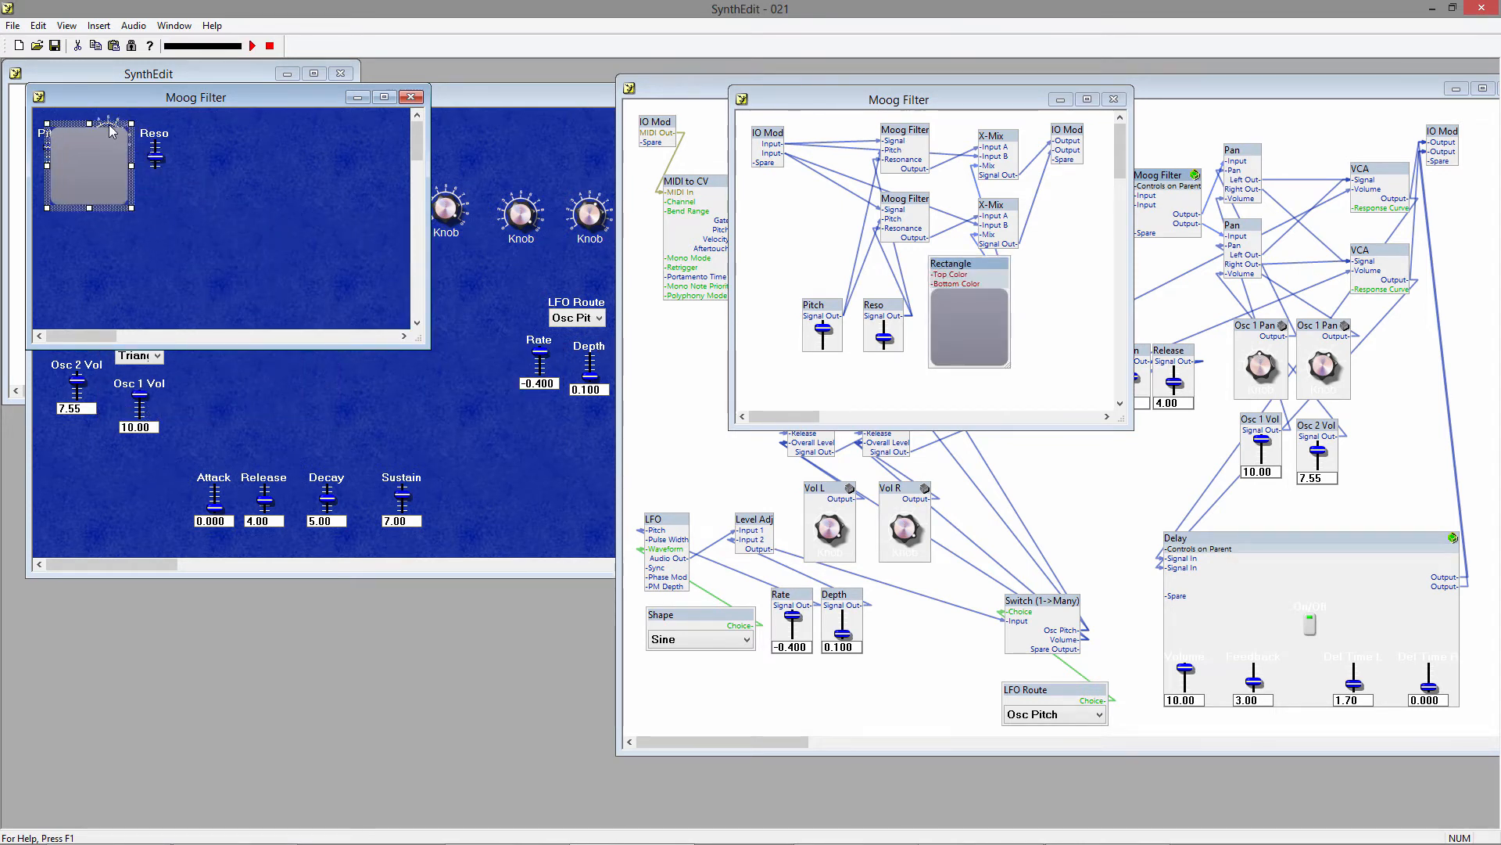
Send the rectangle to the back and fit it as a backdrop around the Pitch, Dry/Wet and Reso controls.
right_click(143, 237)
left_click(162, 296)
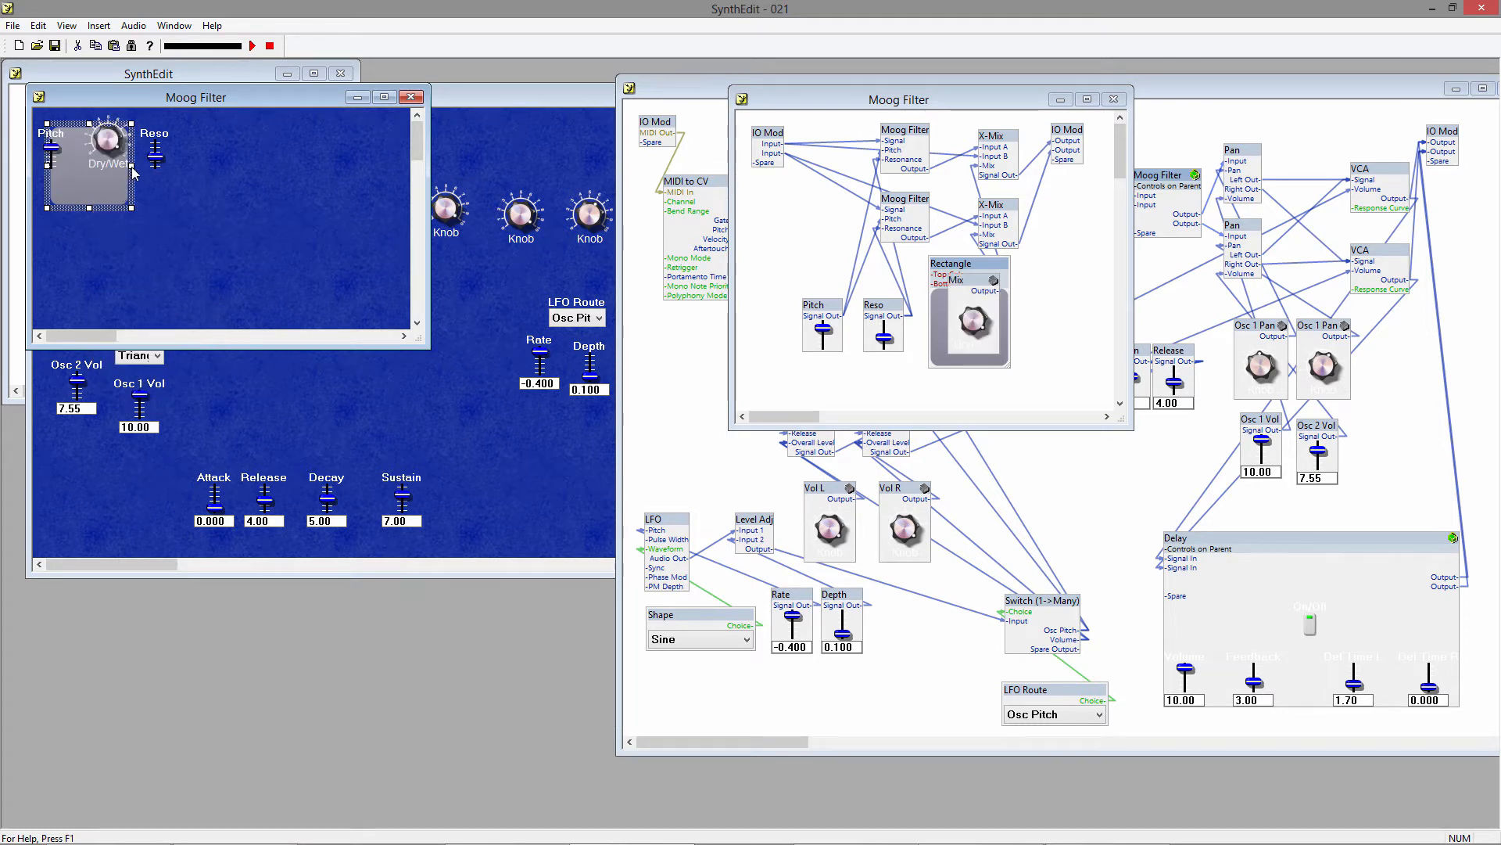
left_click_drag(131, 165, 182, 216)
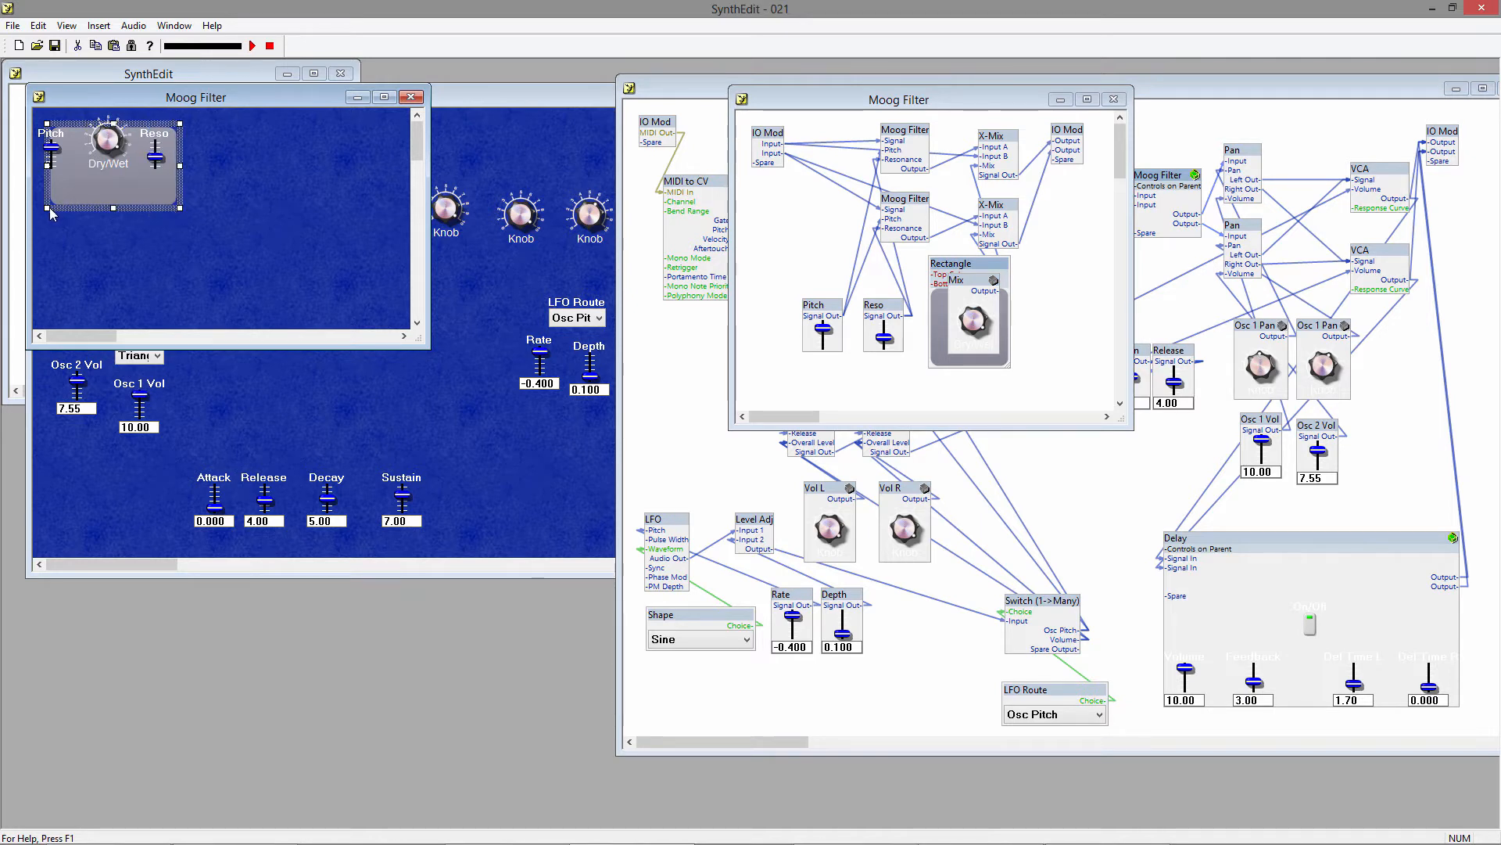
left_click_drag(50, 212, 43, 216)
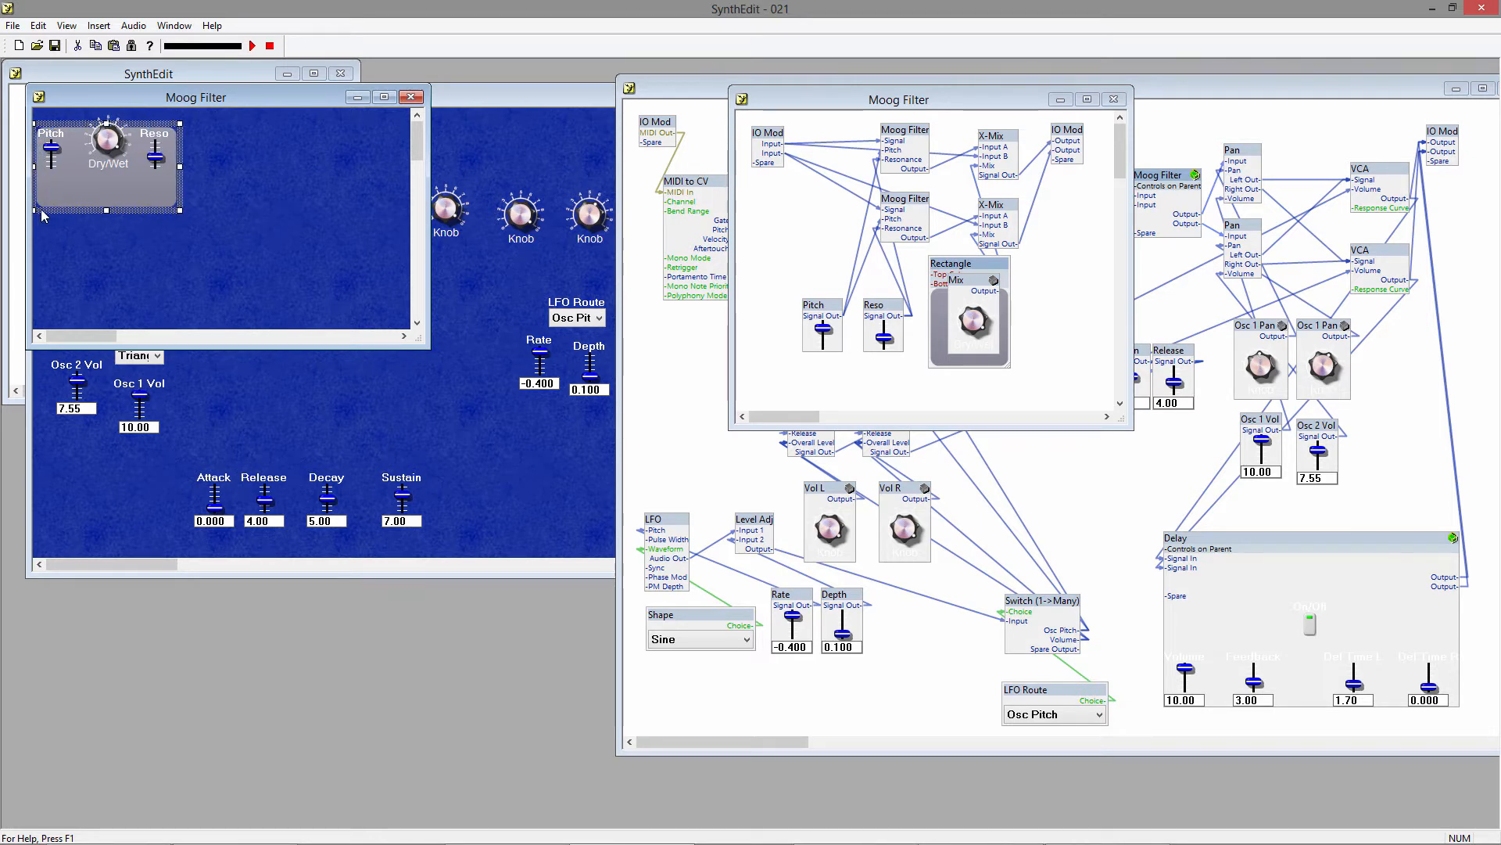
left_click(166, 222)
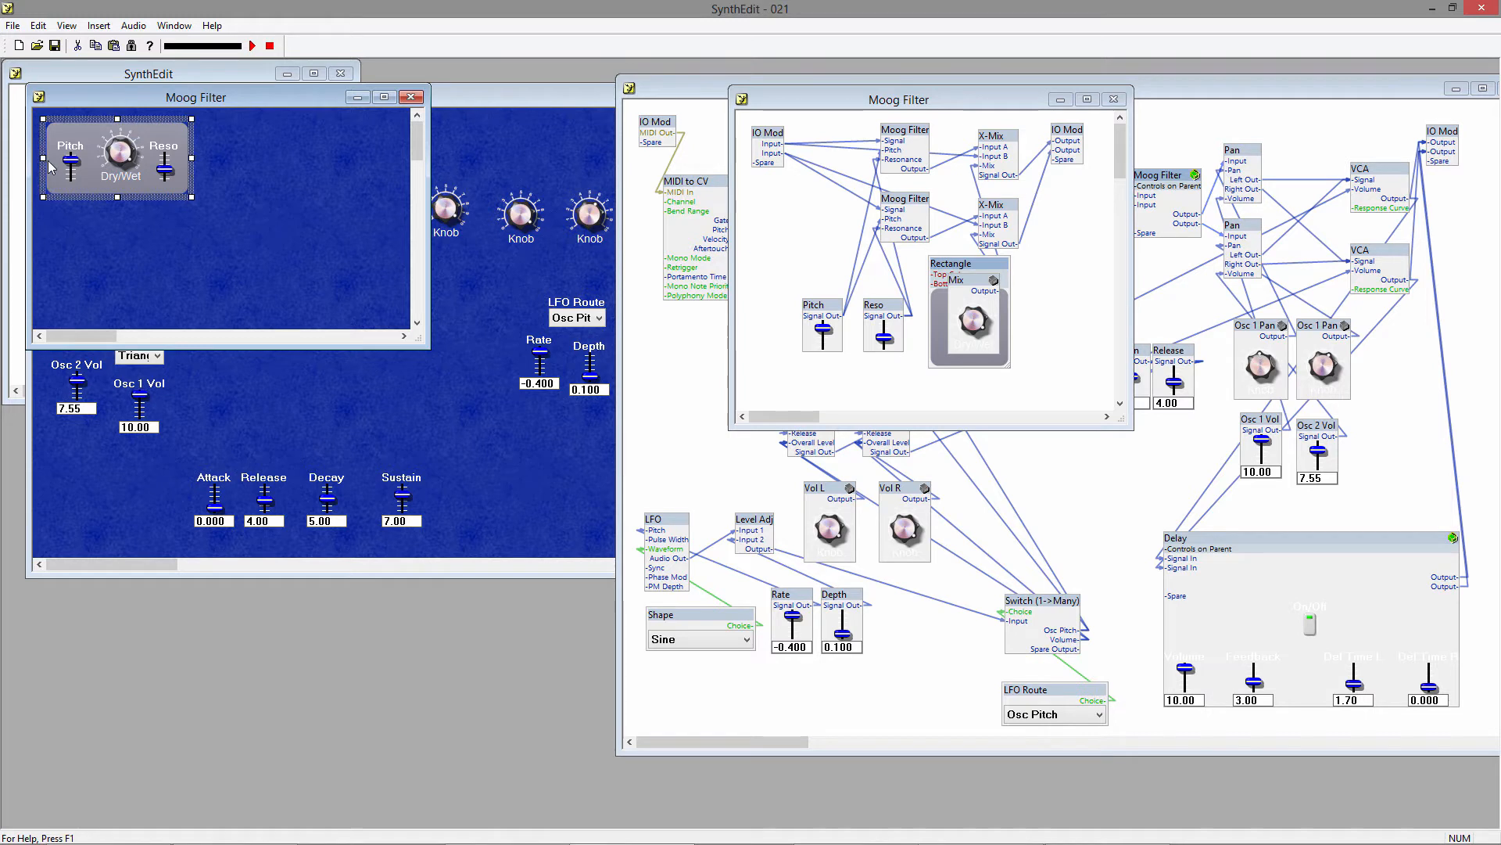
Insert a Panel Group2 control and size its frame to match the rectangle around the three filter controls.
right_click(168, 222)
mouse_move(227, 226)
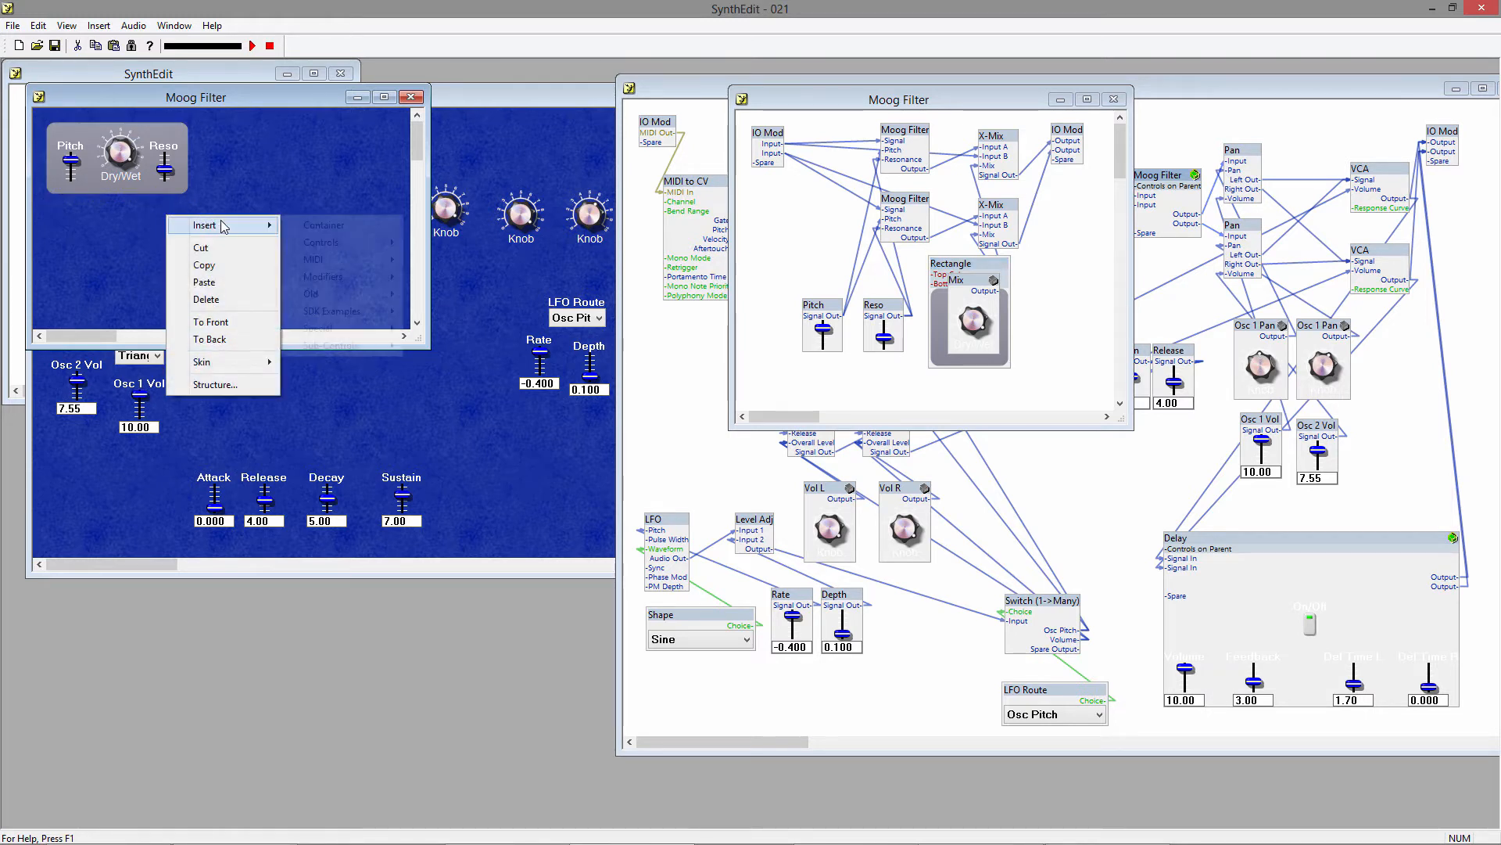
mouse_move(338, 245)
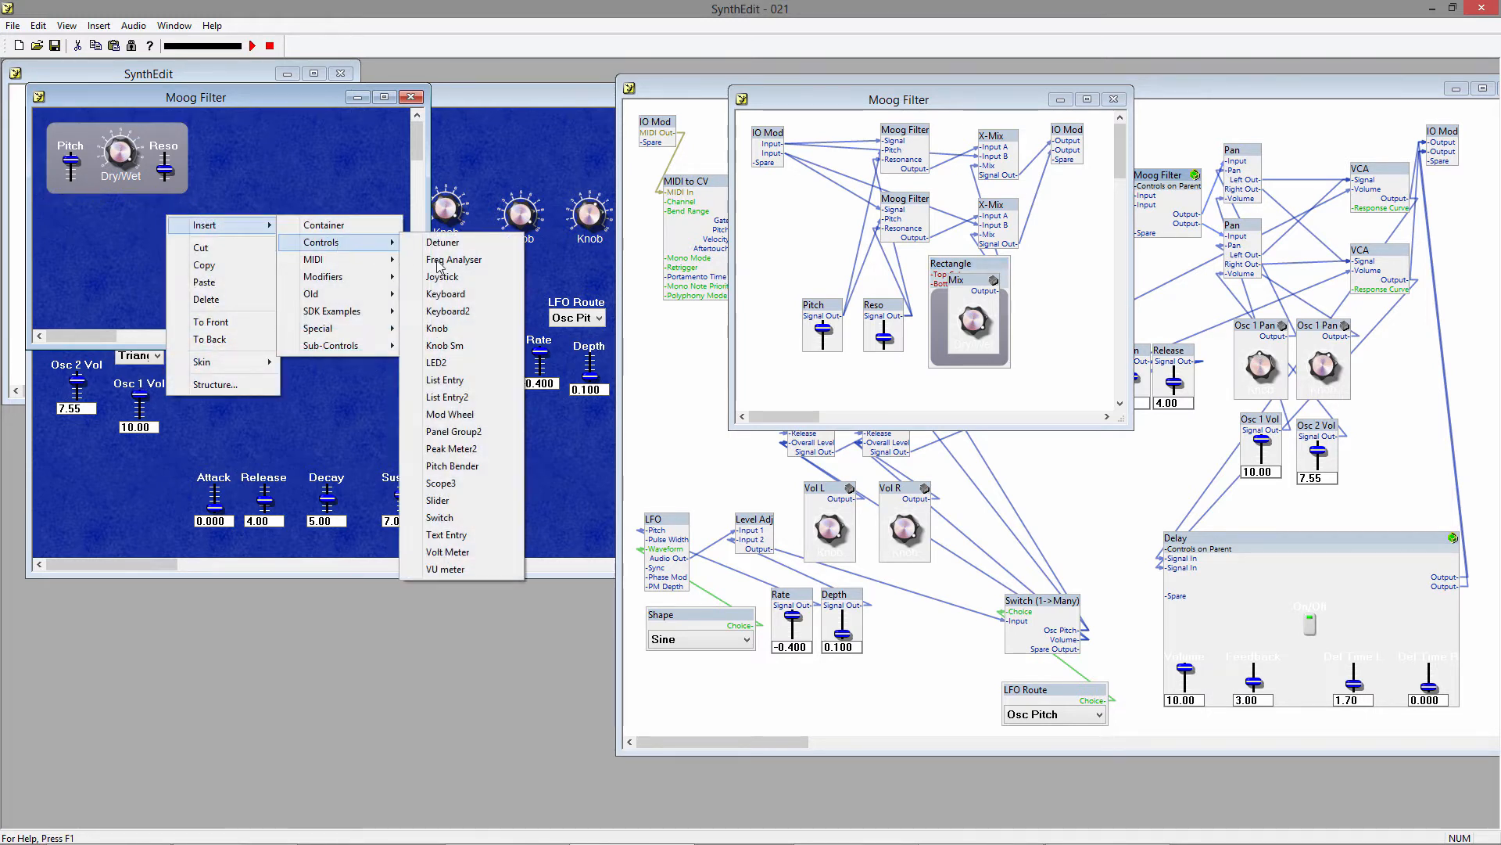
left_click(479, 431)
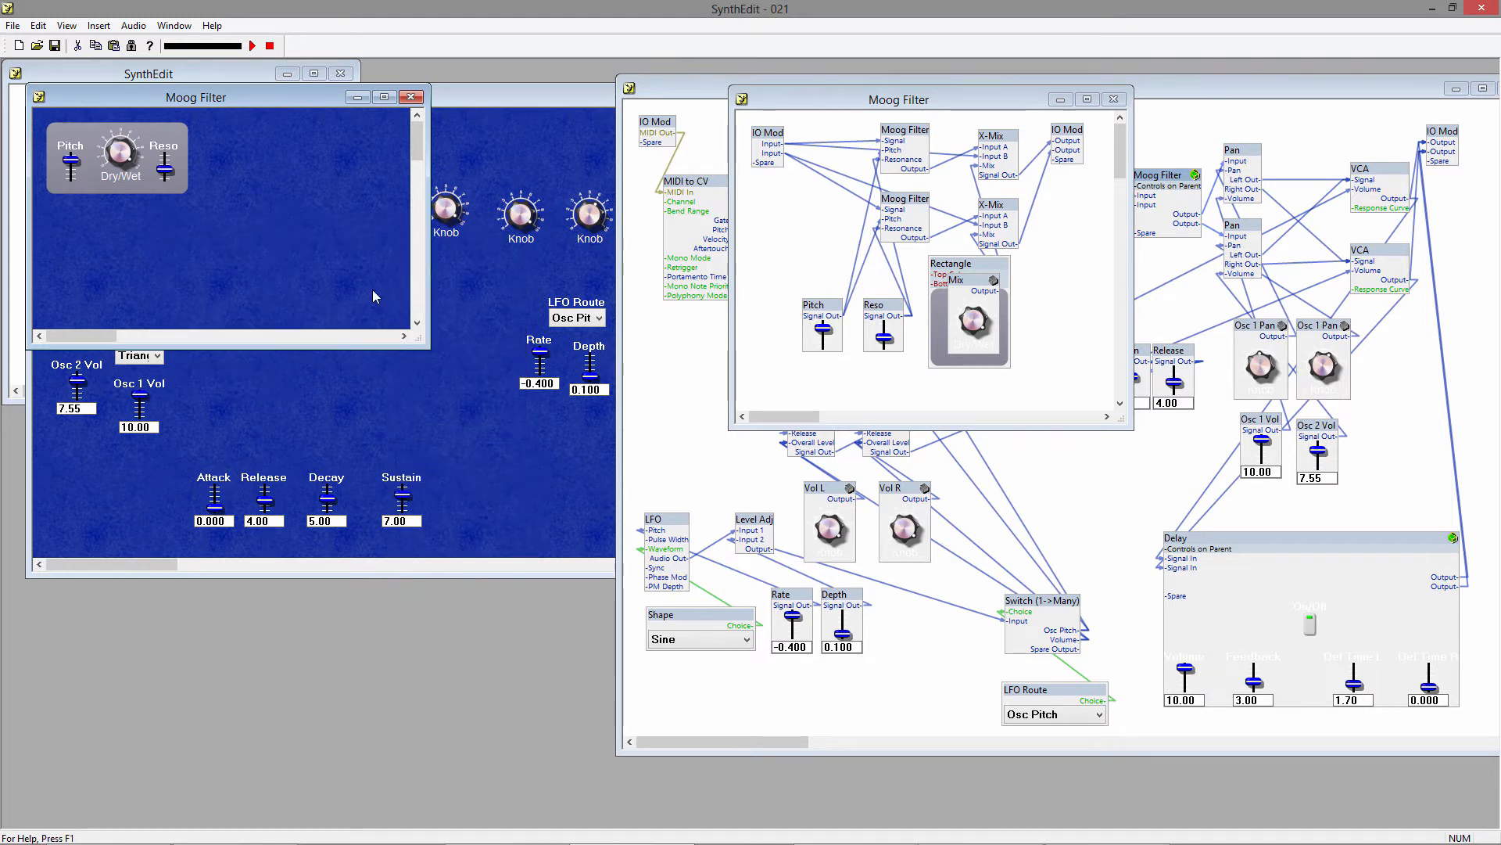
left_click_drag(233, 219, 117, 198)
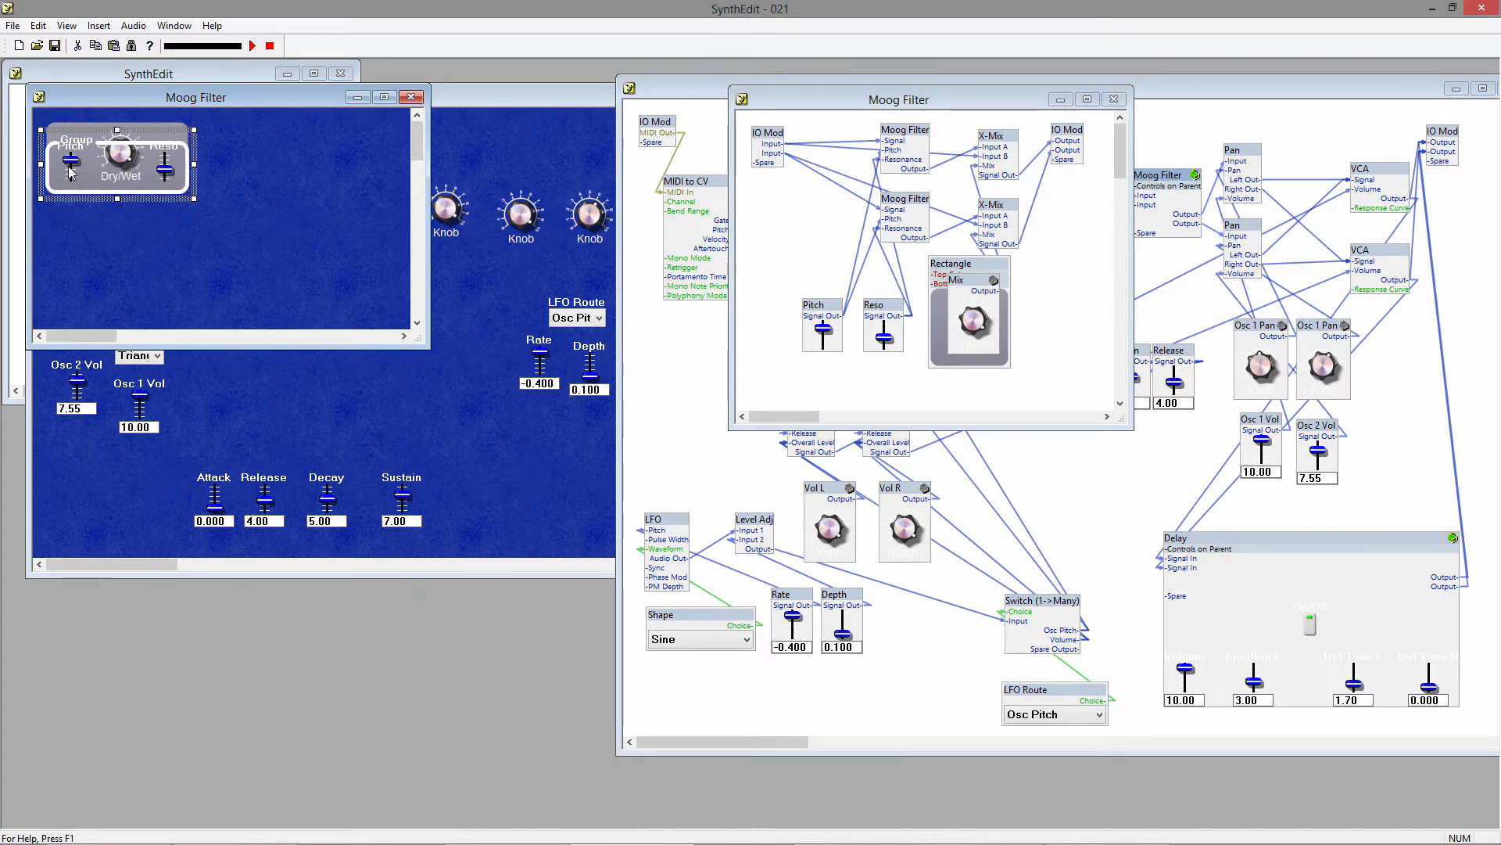
left_click_drag(41, 164, 38, 163)
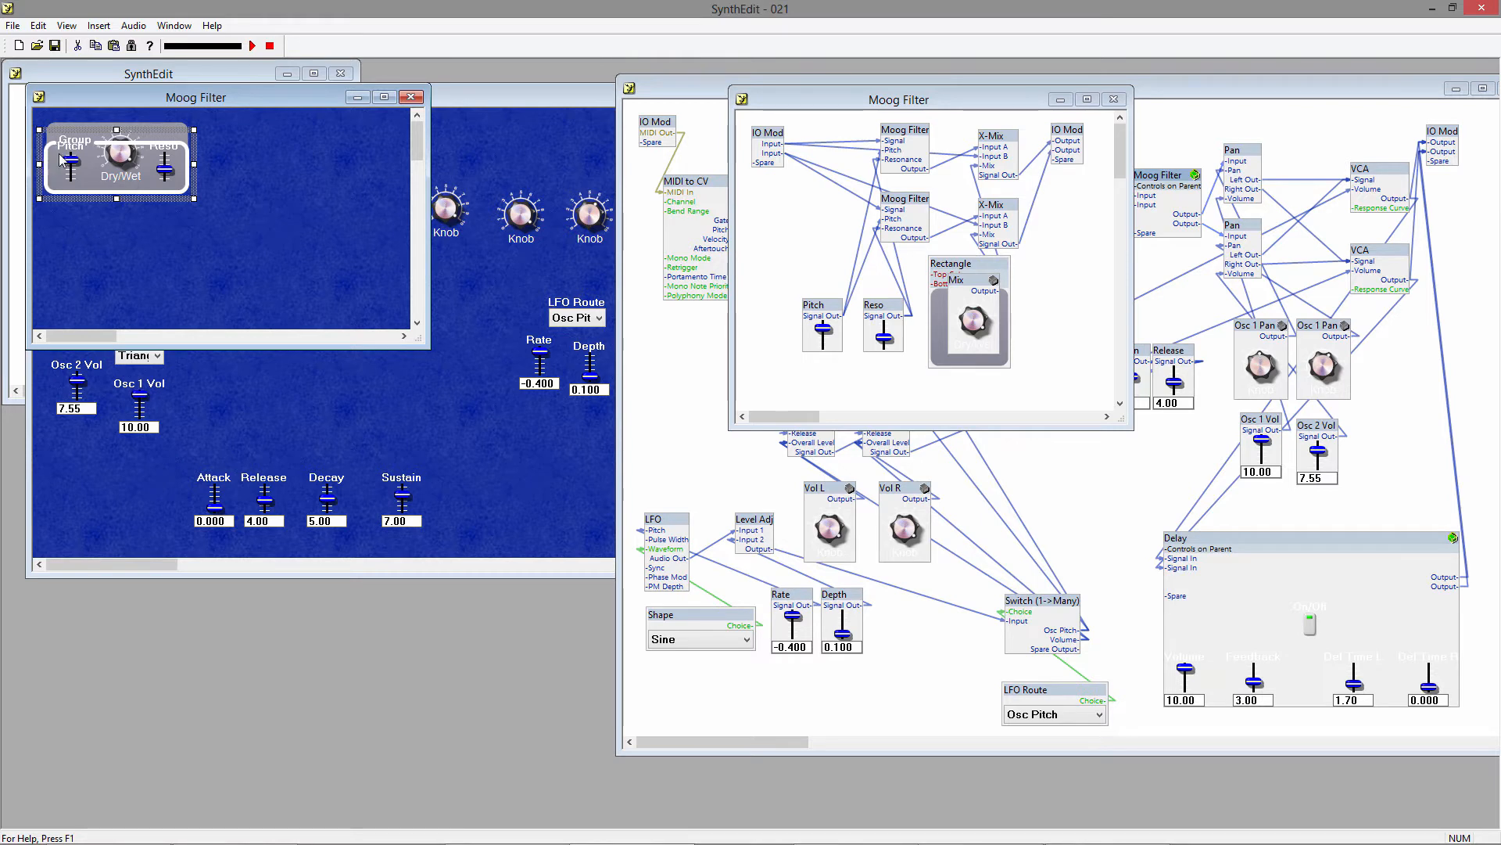
left_click_drag(117, 134, 143, 113)
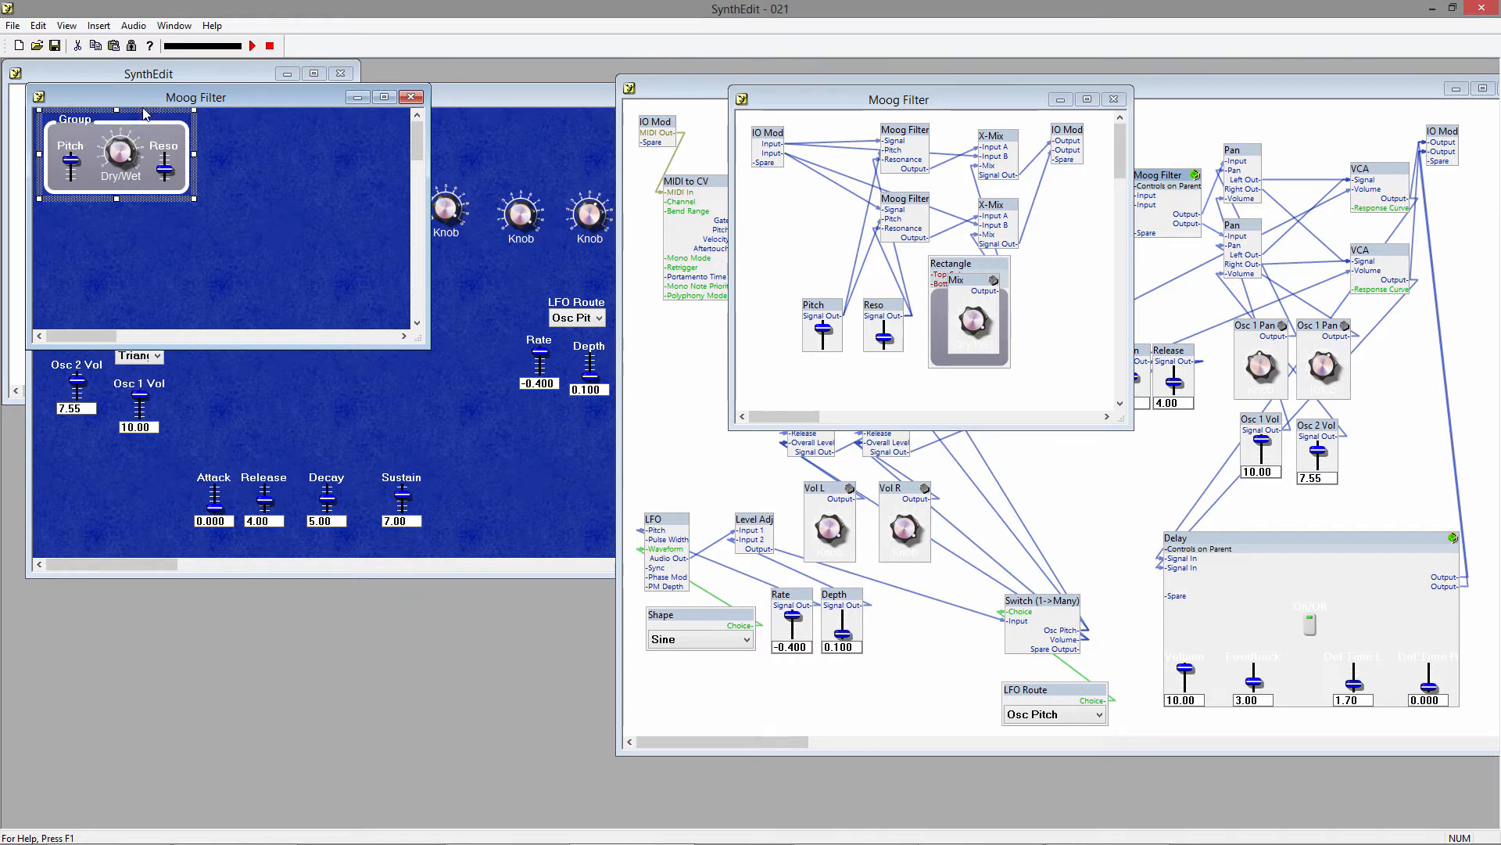
Set the text of the panel group around the filter controls to Moog Filter.
right_click(156, 121)
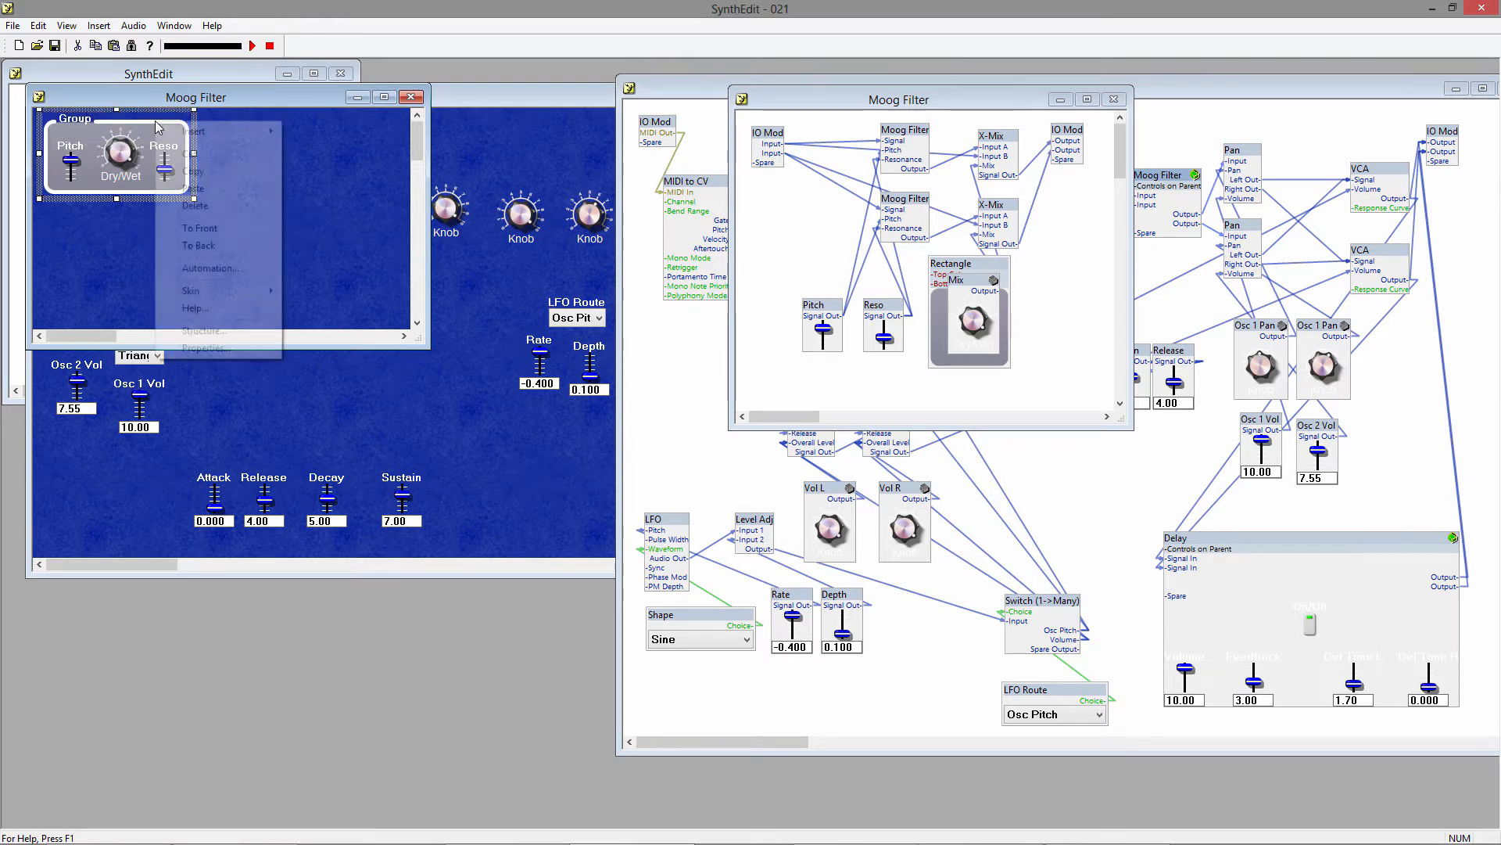
left_click(208, 348)
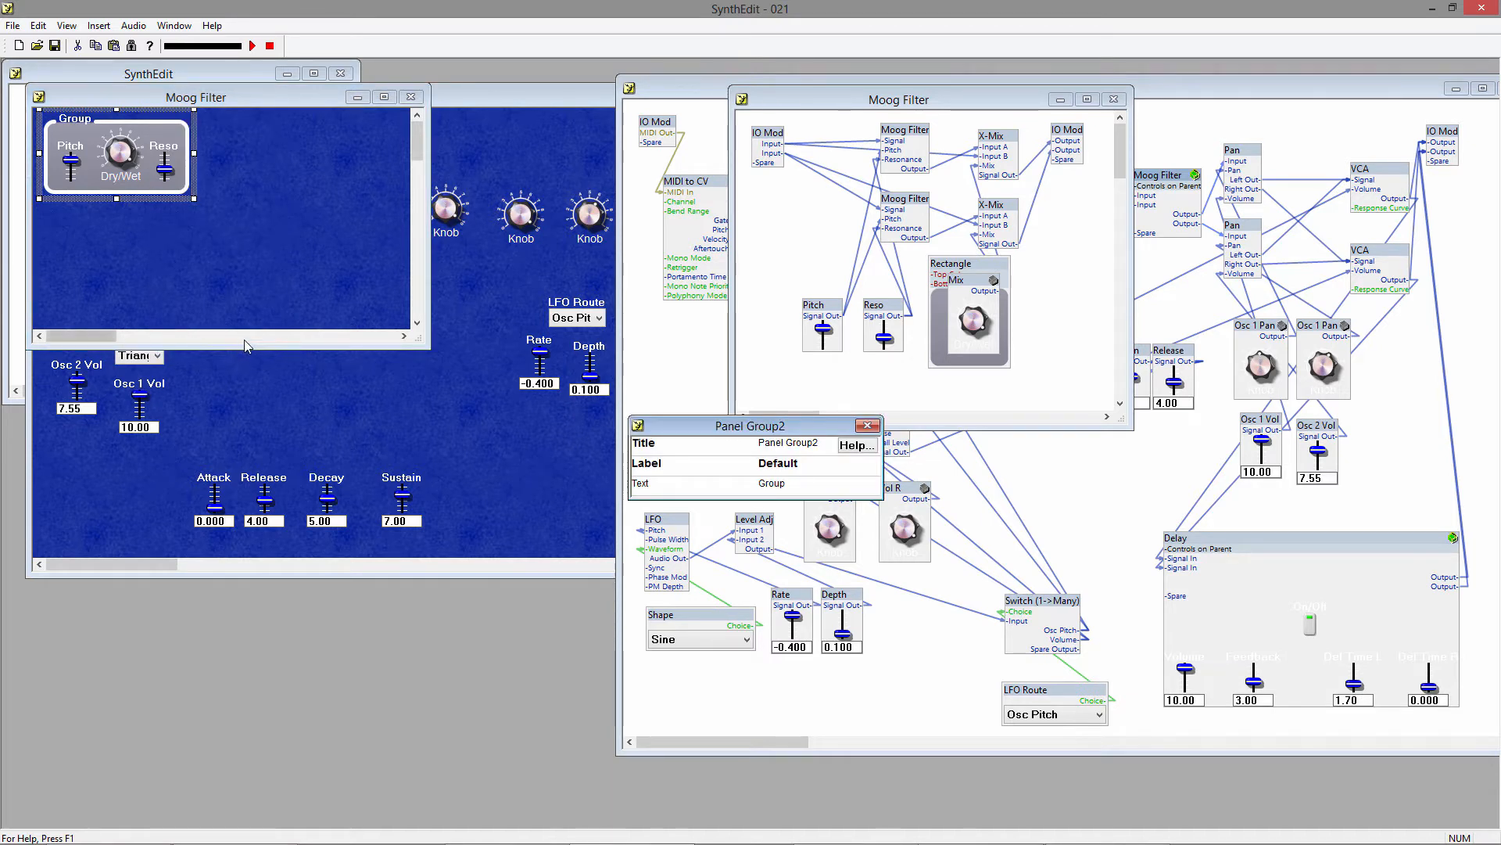
left_click_drag(700, 432, 515, 292)
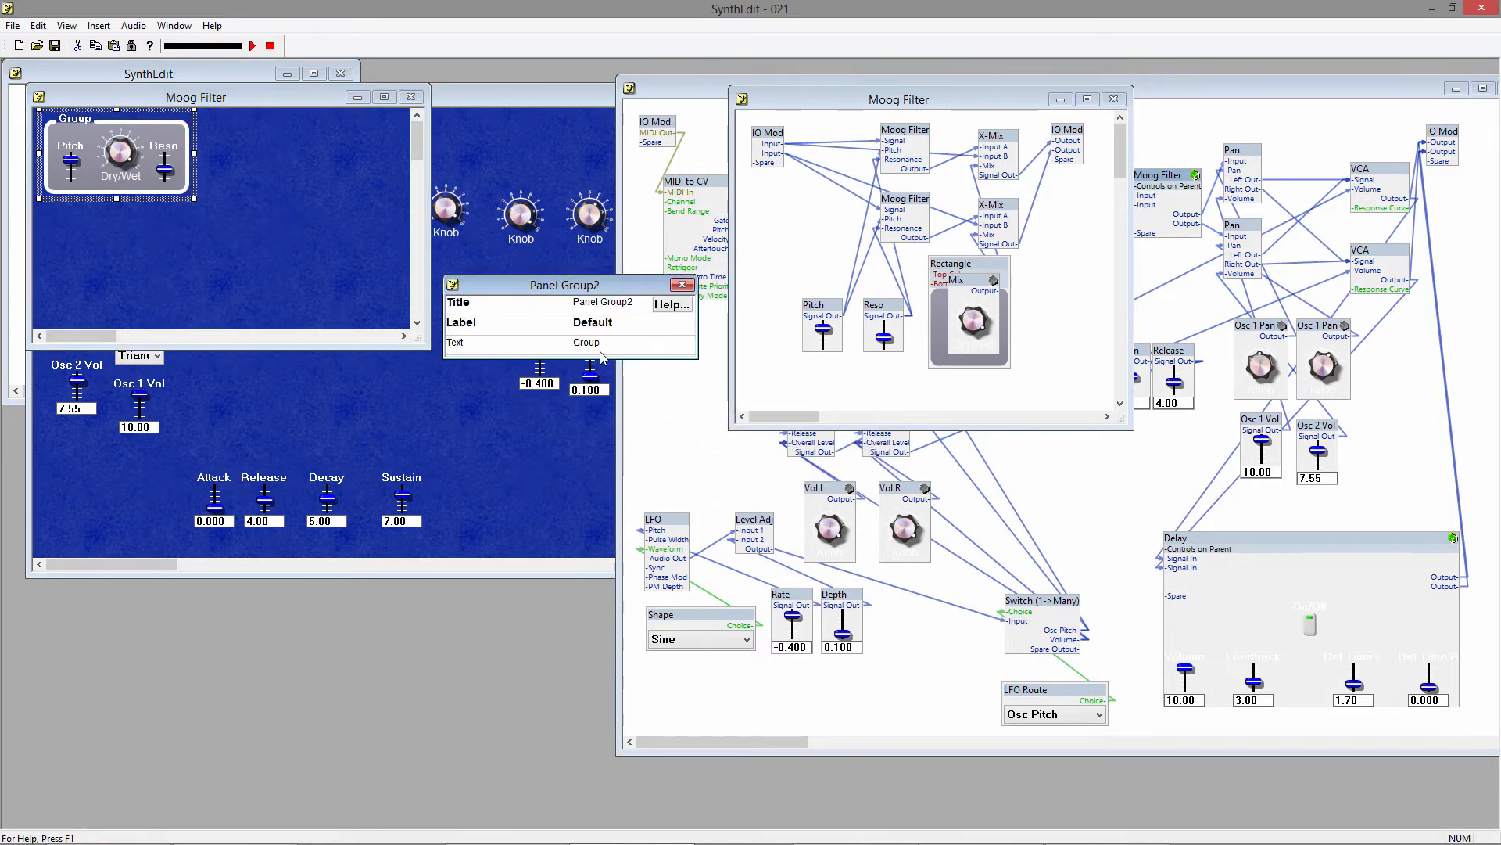
left_click(604, 344)
type("Moog Filter")
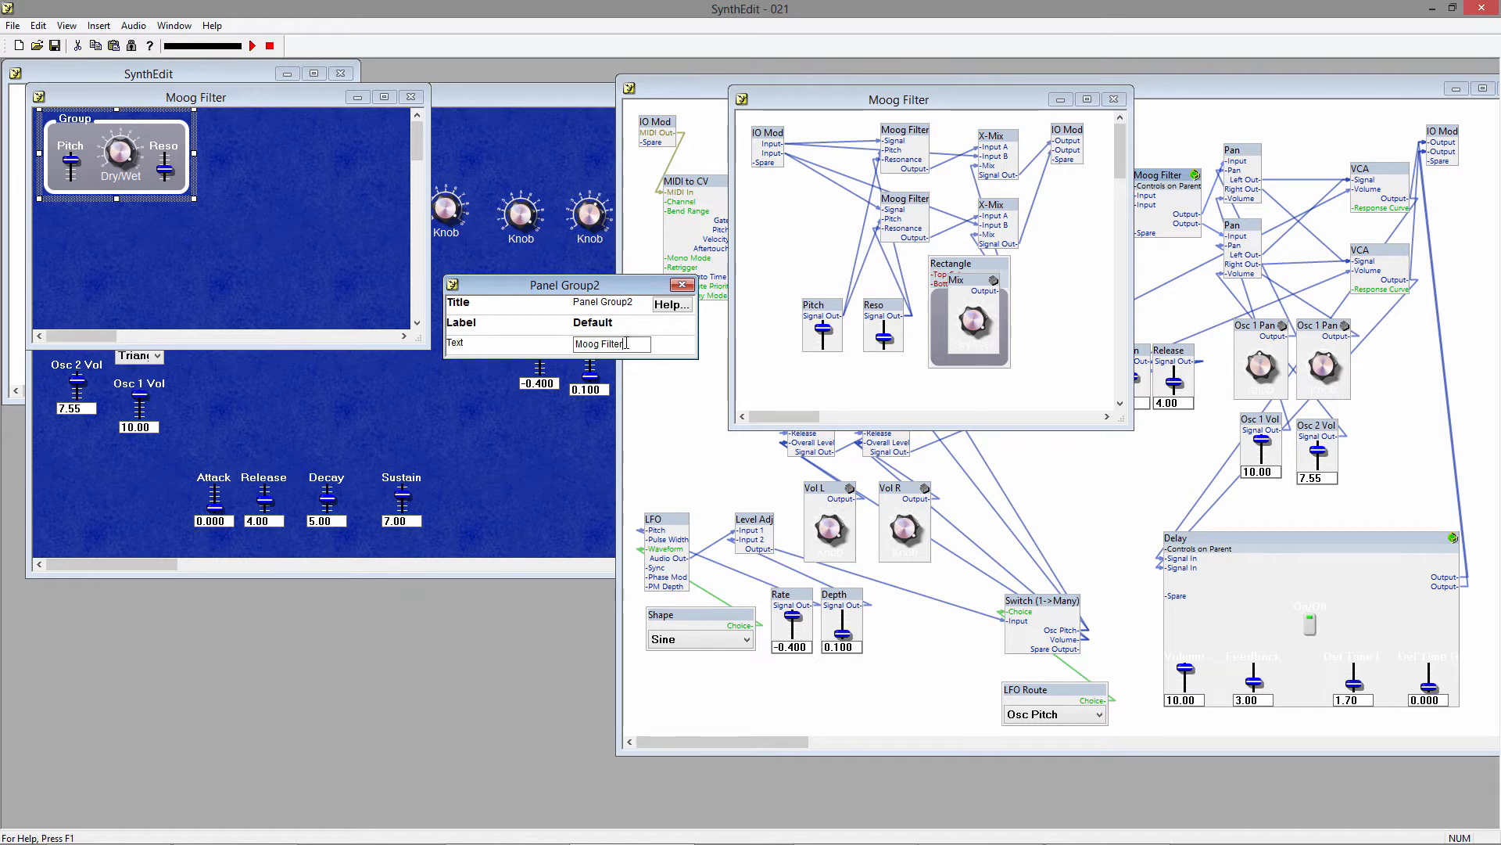
key("Tab")
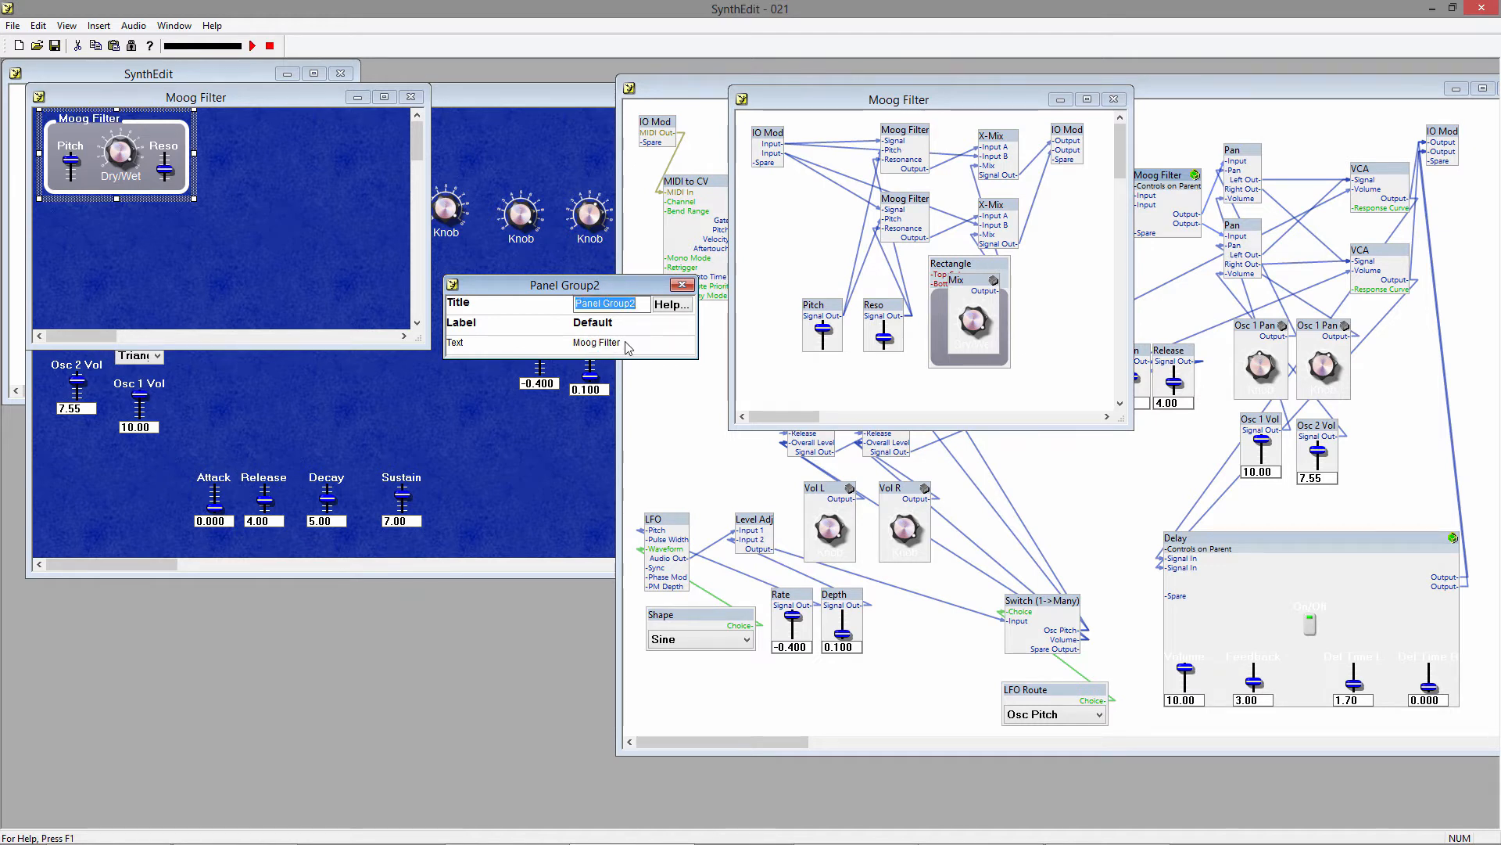
left_click(681, 284)
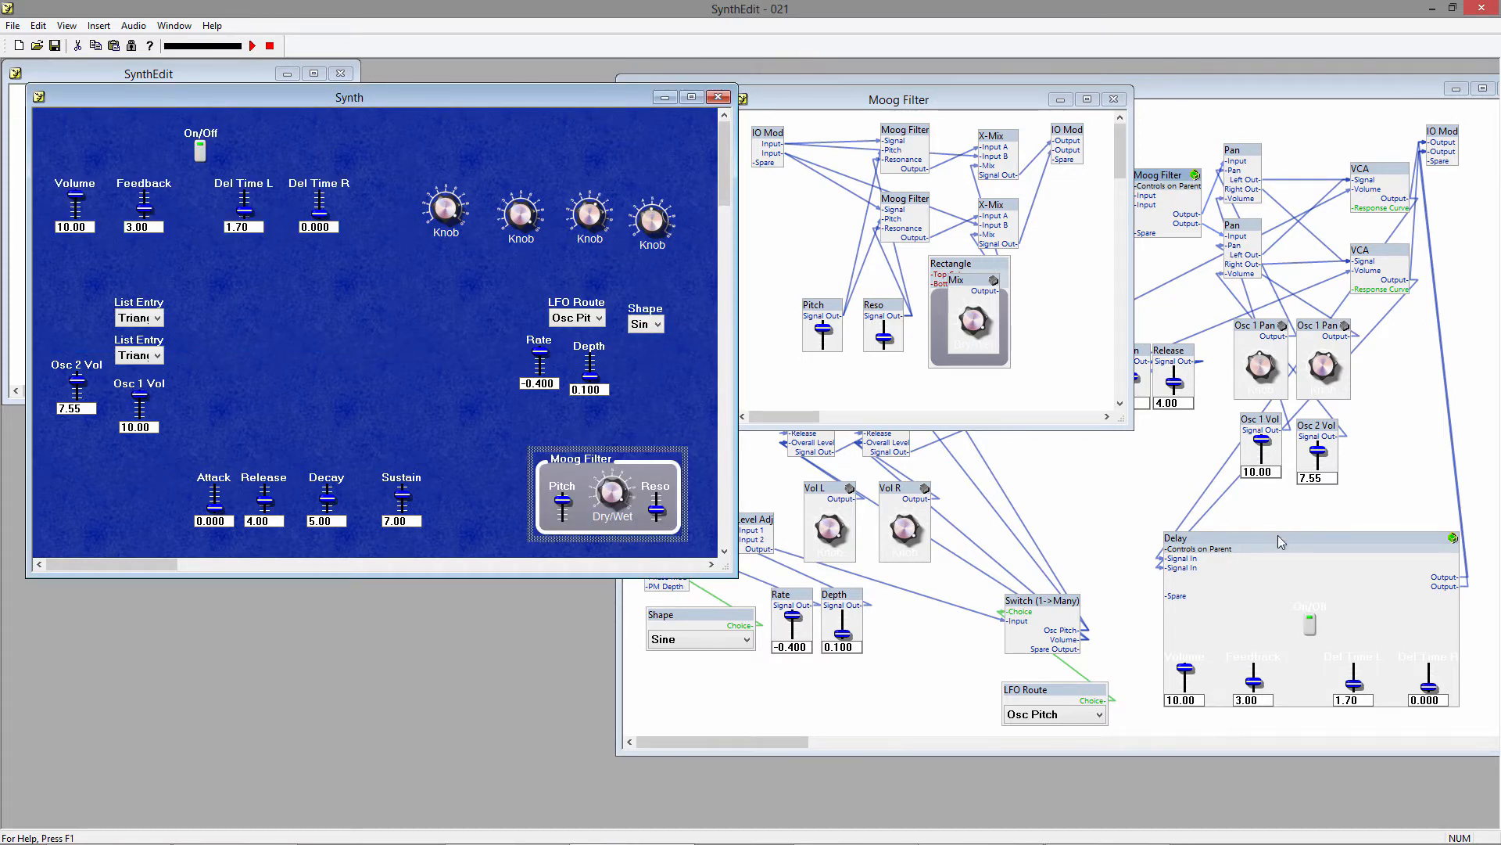
Open the Delay container's panel for editing and arrange Volume and Feedback above Del Time L and Del Time R, with On/Off centred above.
right_click(1280, 541)
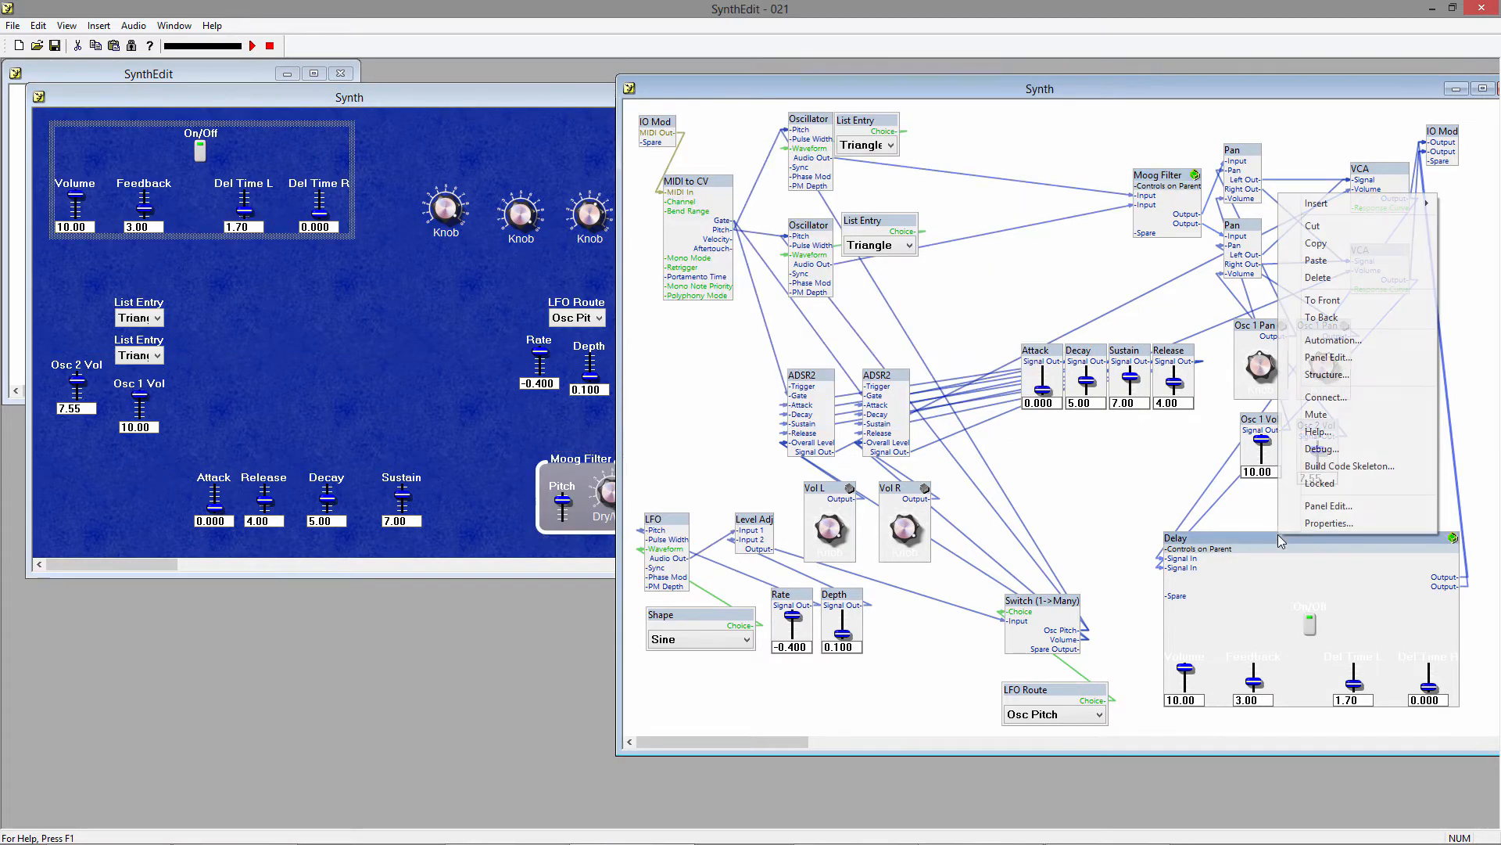
left_click(1326, 518)
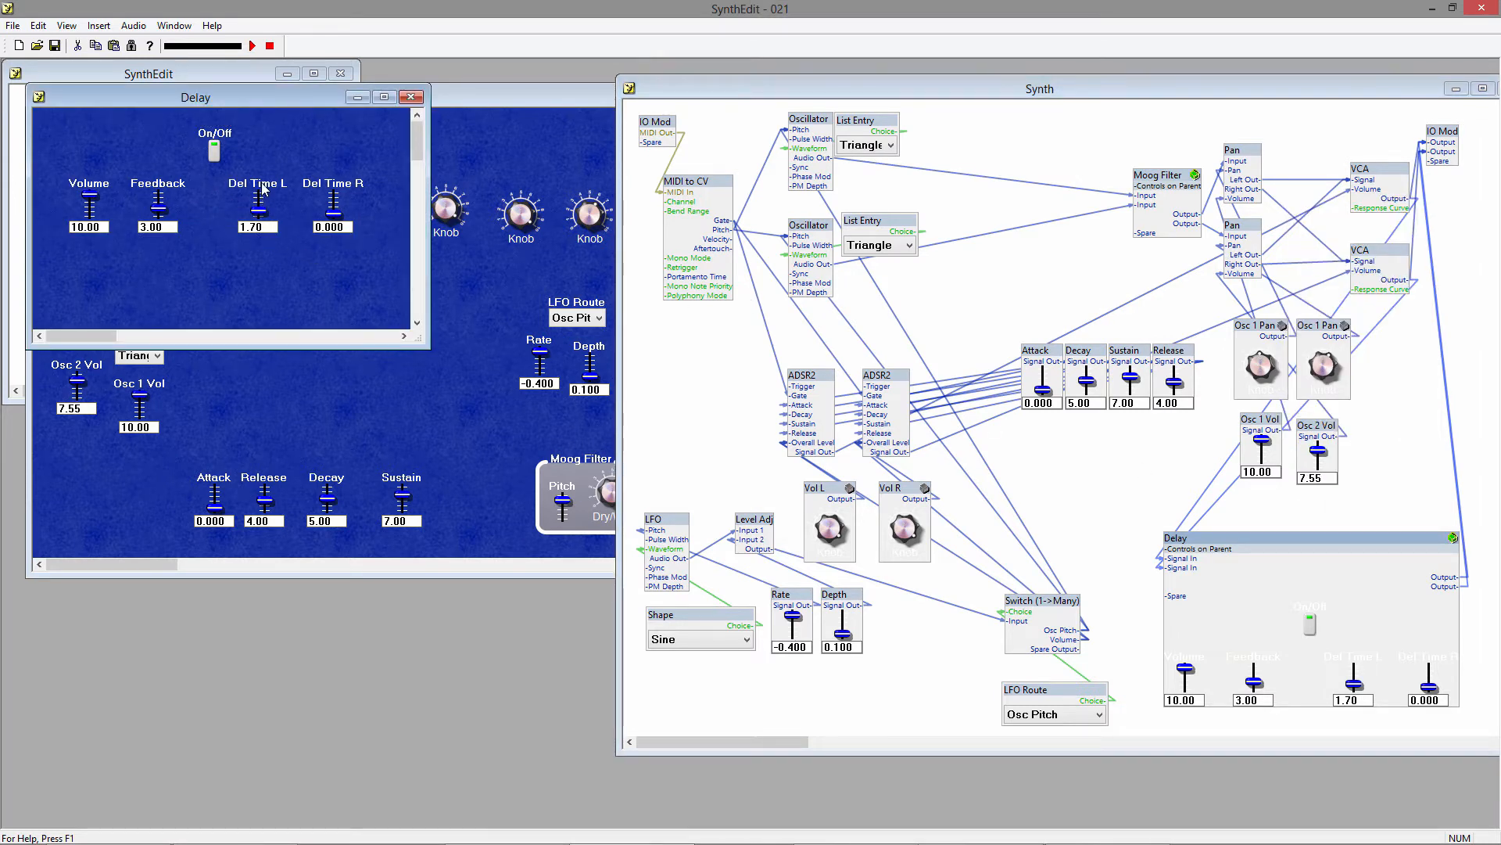
left_click_drag(262, 199, 226, 261)
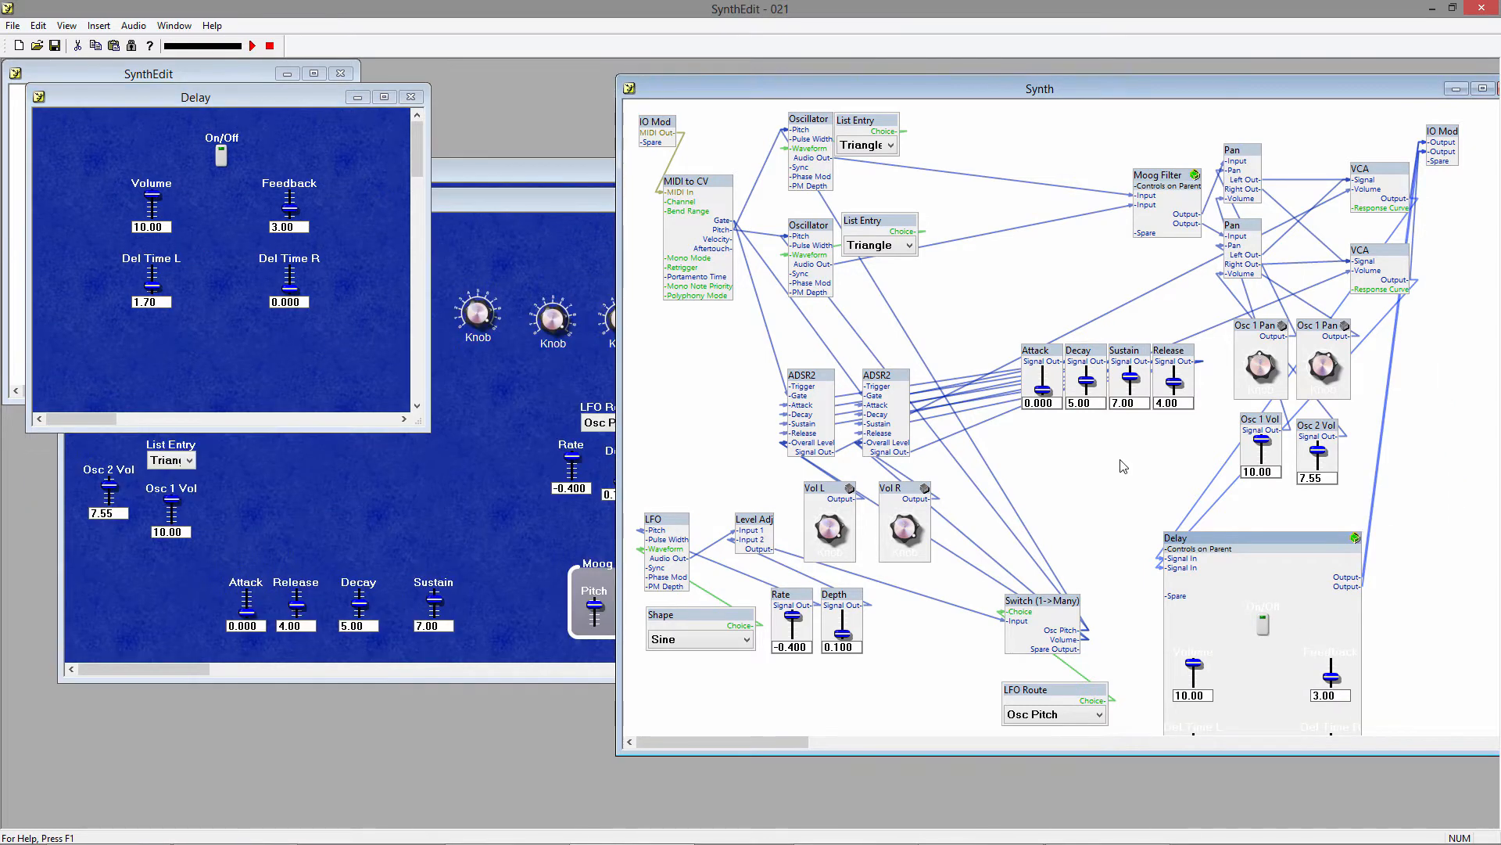
Open the Delay container's structure and set Show Readout to false for the Volume slider.
double_click(1216, 543)
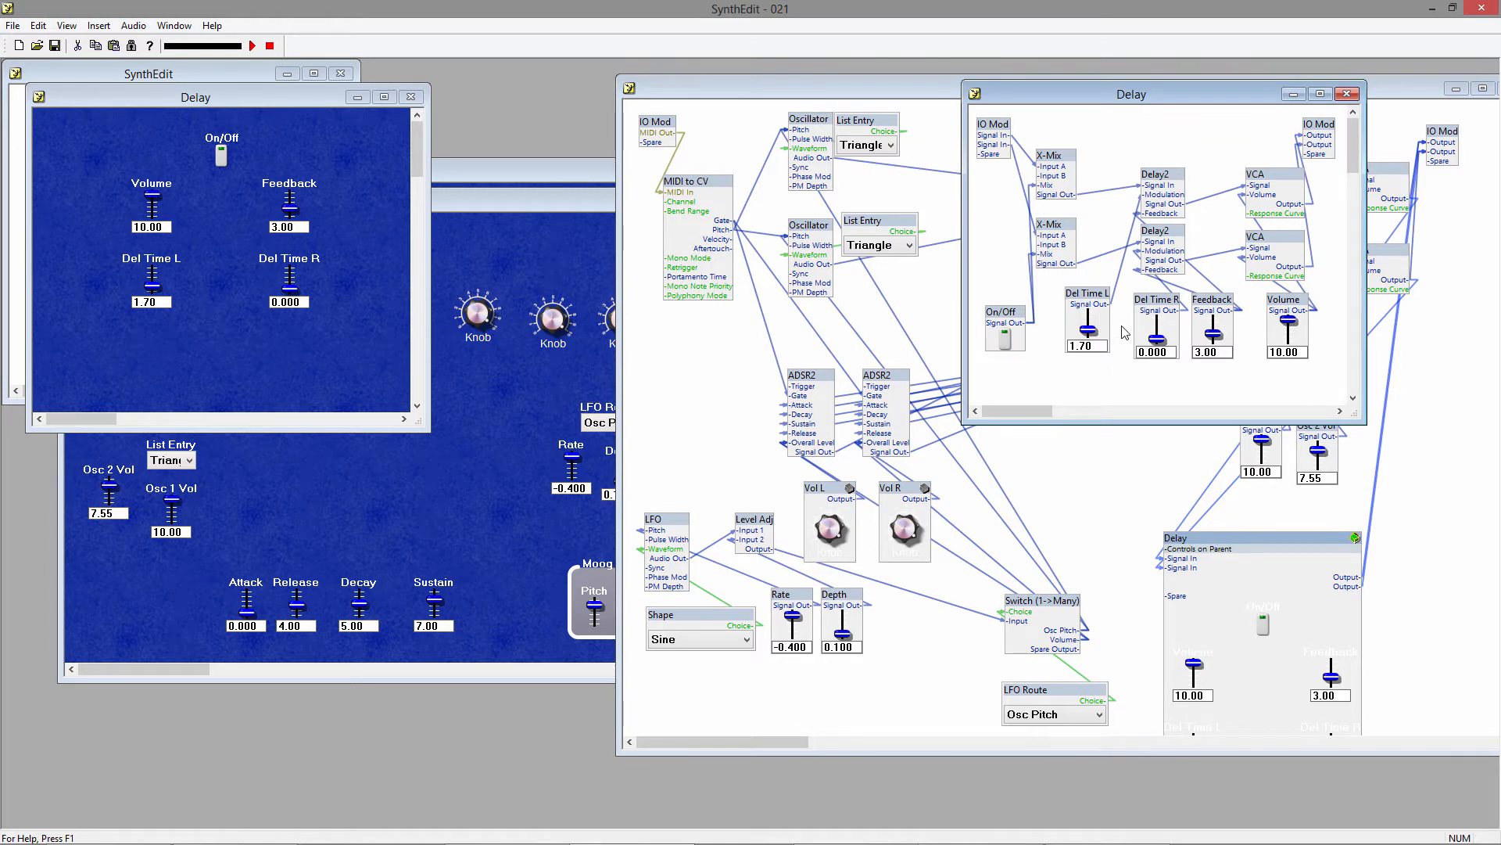
right_click(1282, 310)
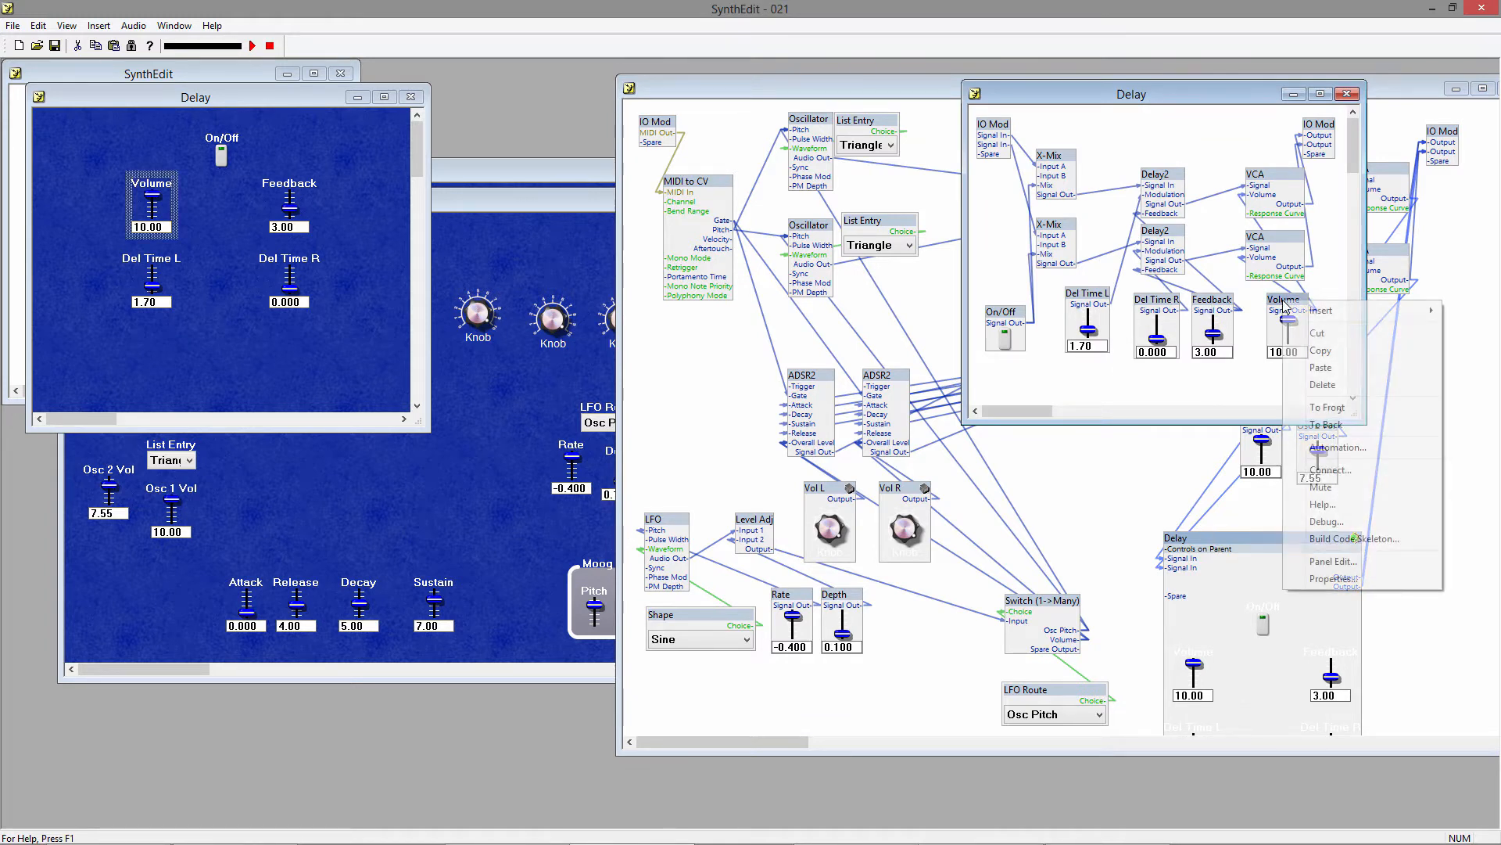
left_click(1298, 561)
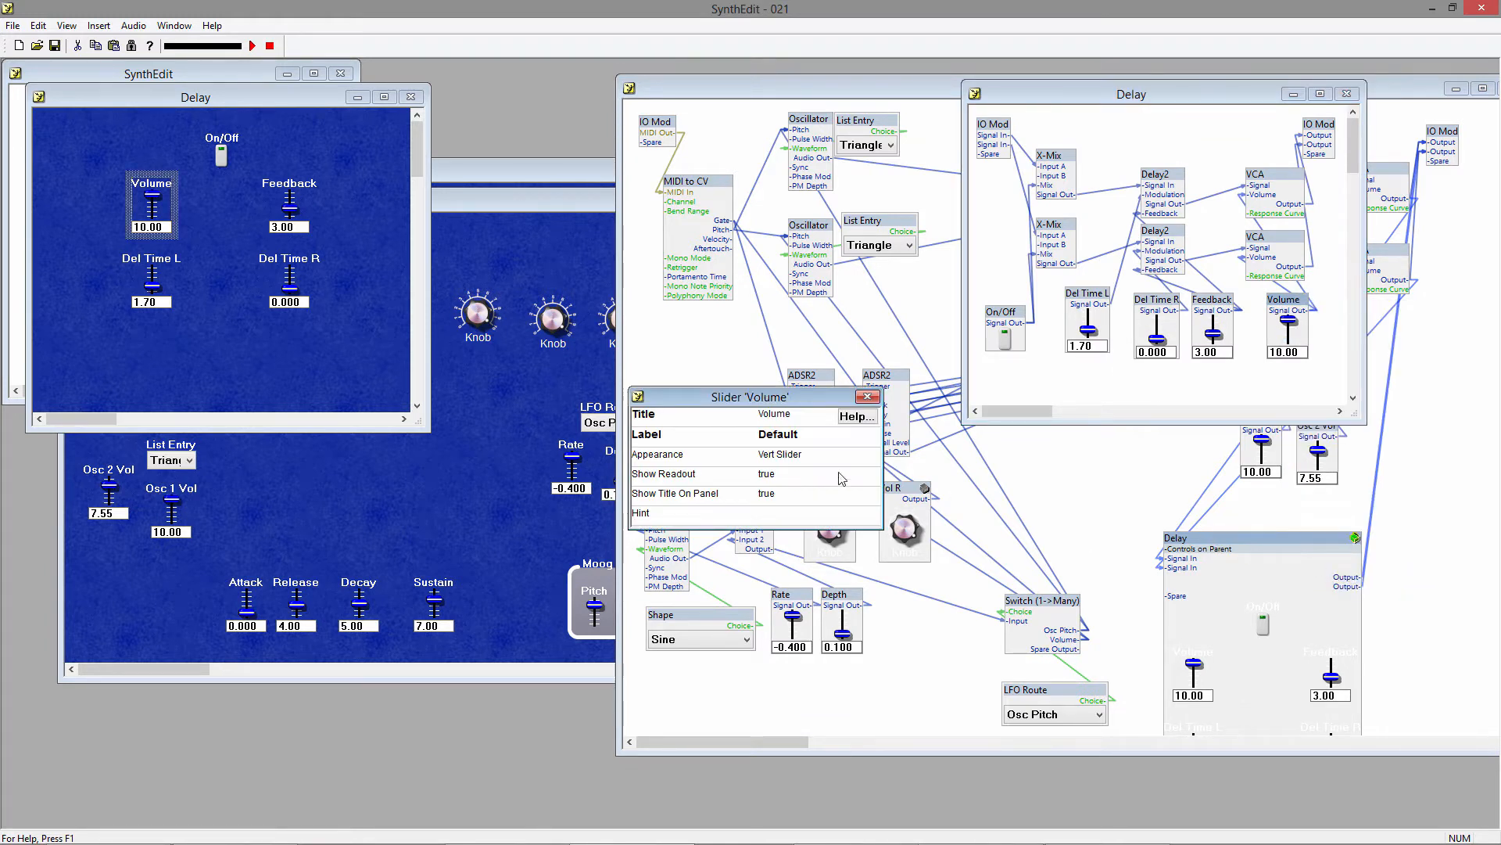
left_click(778, 479)
left_click(779, 504)
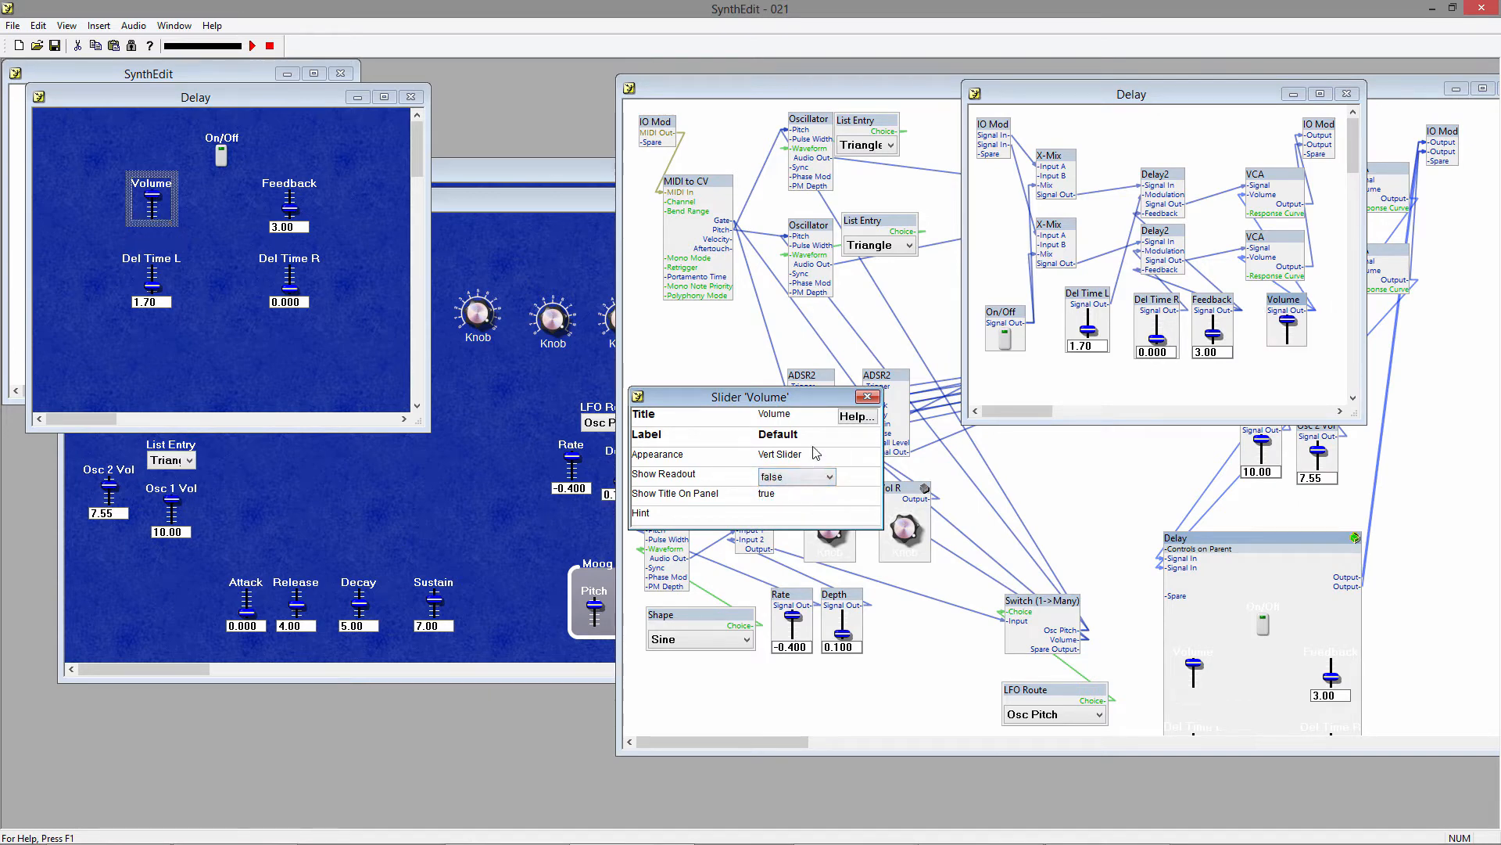
left_click(868, 396)
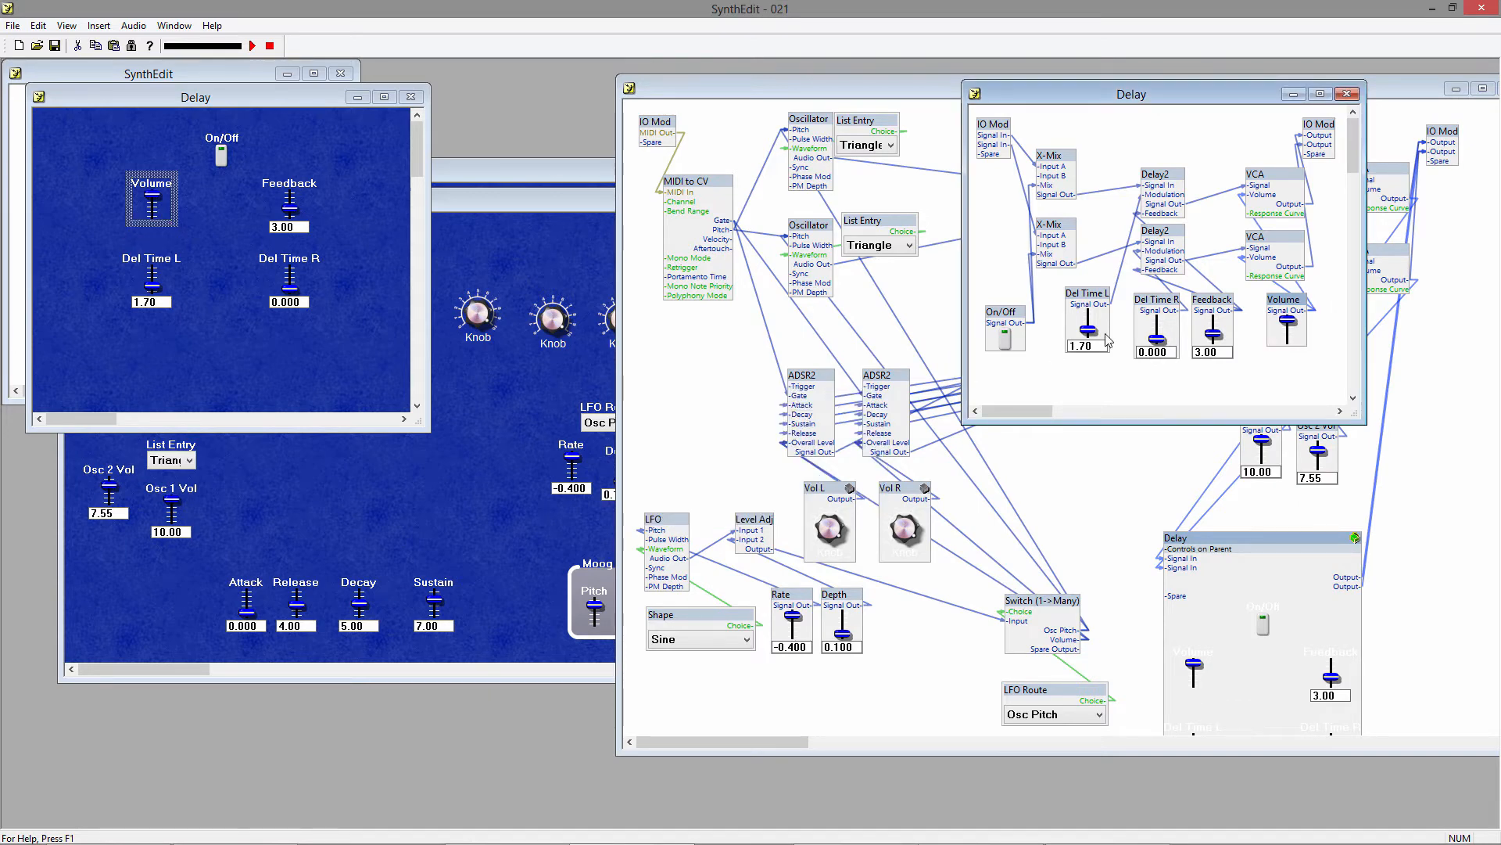
Set Show Readout to false for the Feedback slider in the Delay container.
right_click(1232, 297)
left_click(1276, 575)
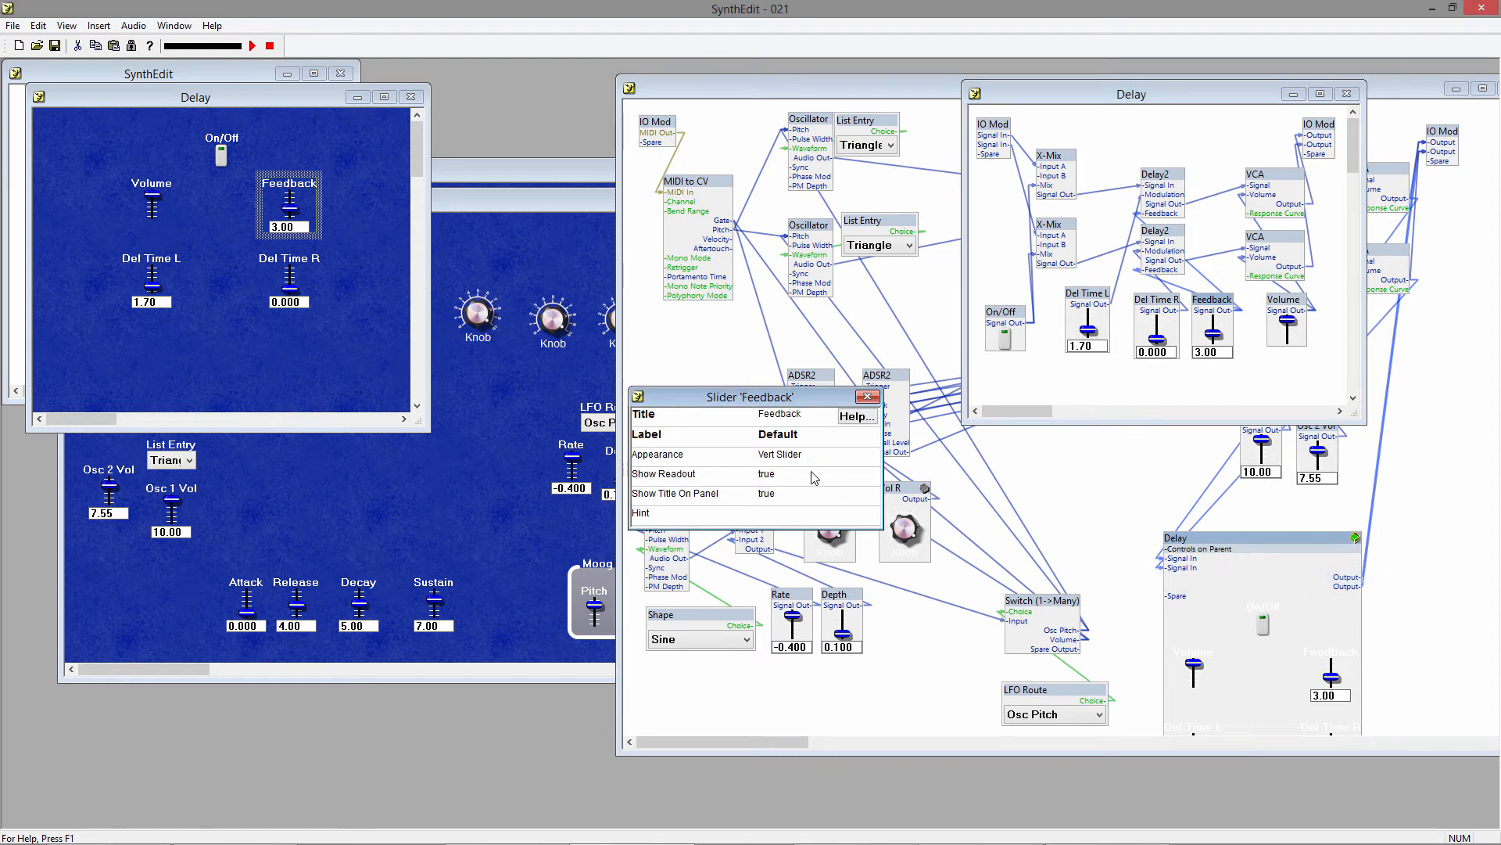
left_click(778, 474)
left_click(778, 501)
left_click(868, 396)
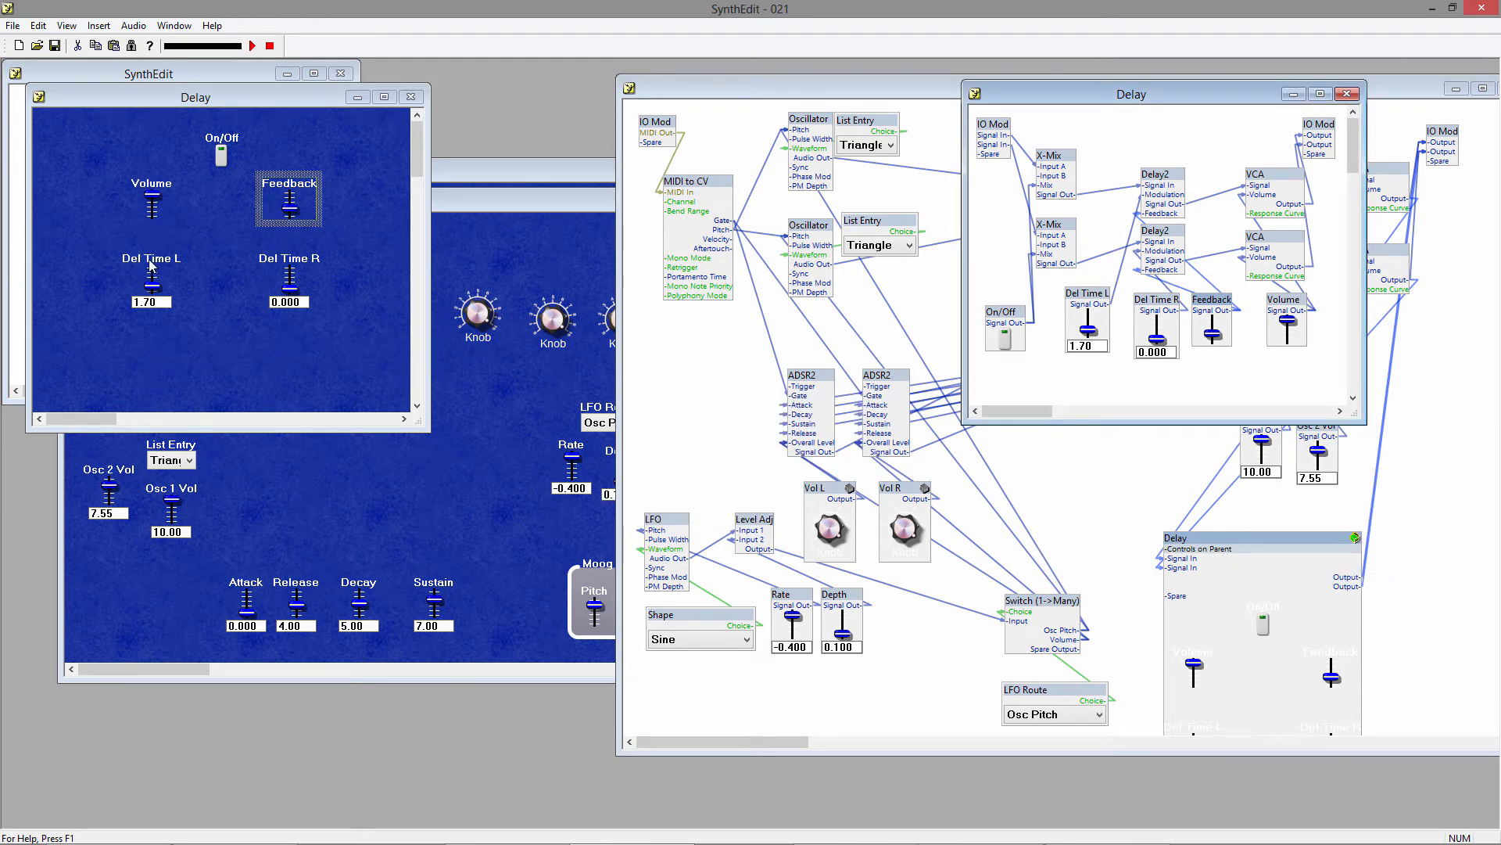
Insert a Rectangle sub-control in the Delay panel and move it up over the Volume slider.
right_click(178, 371)
mouse_move(247, 386)
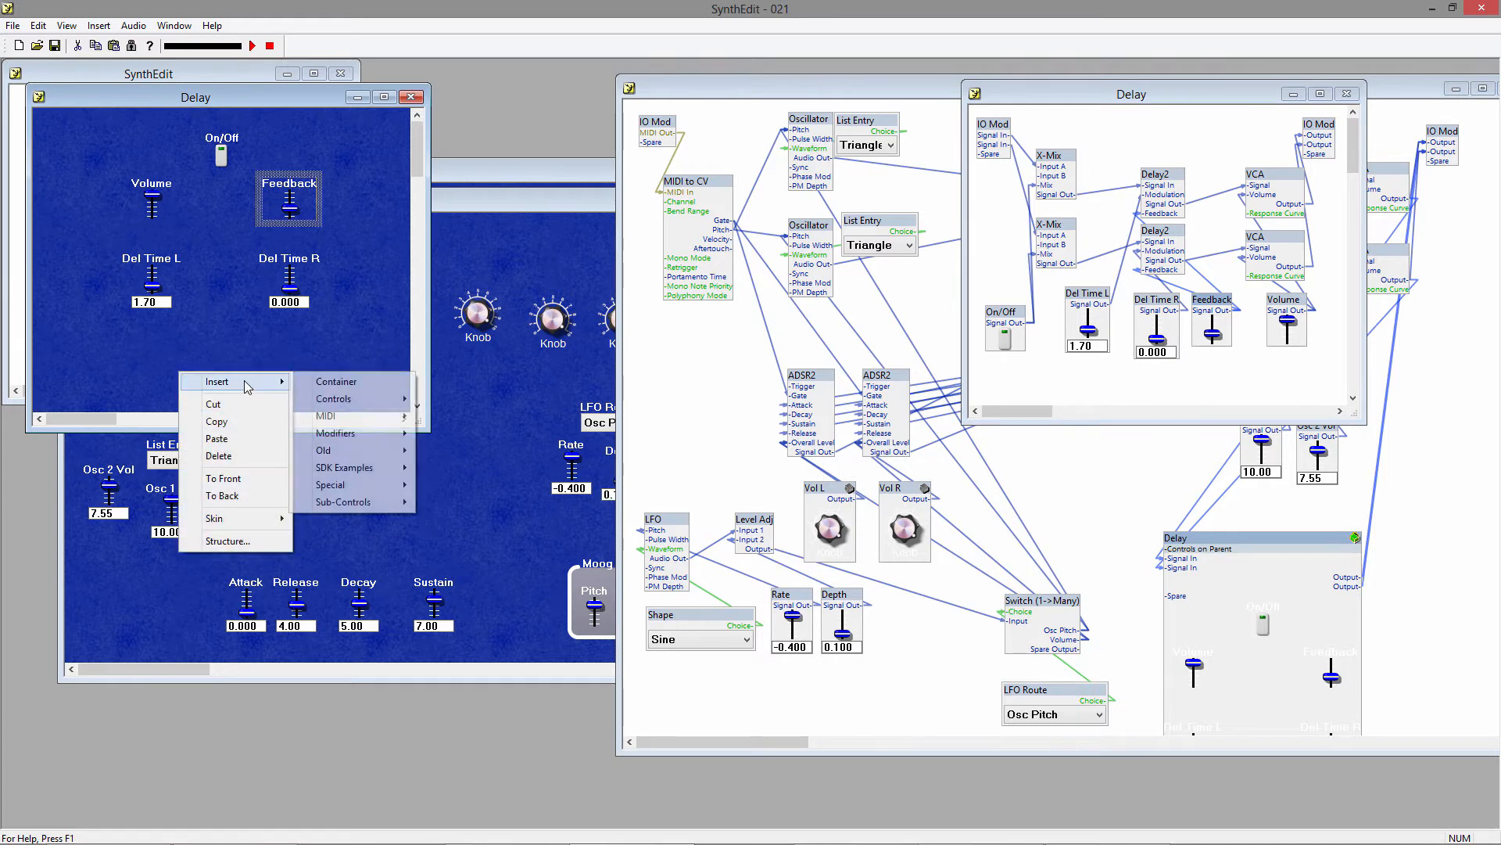
mouse_move(382, 505)
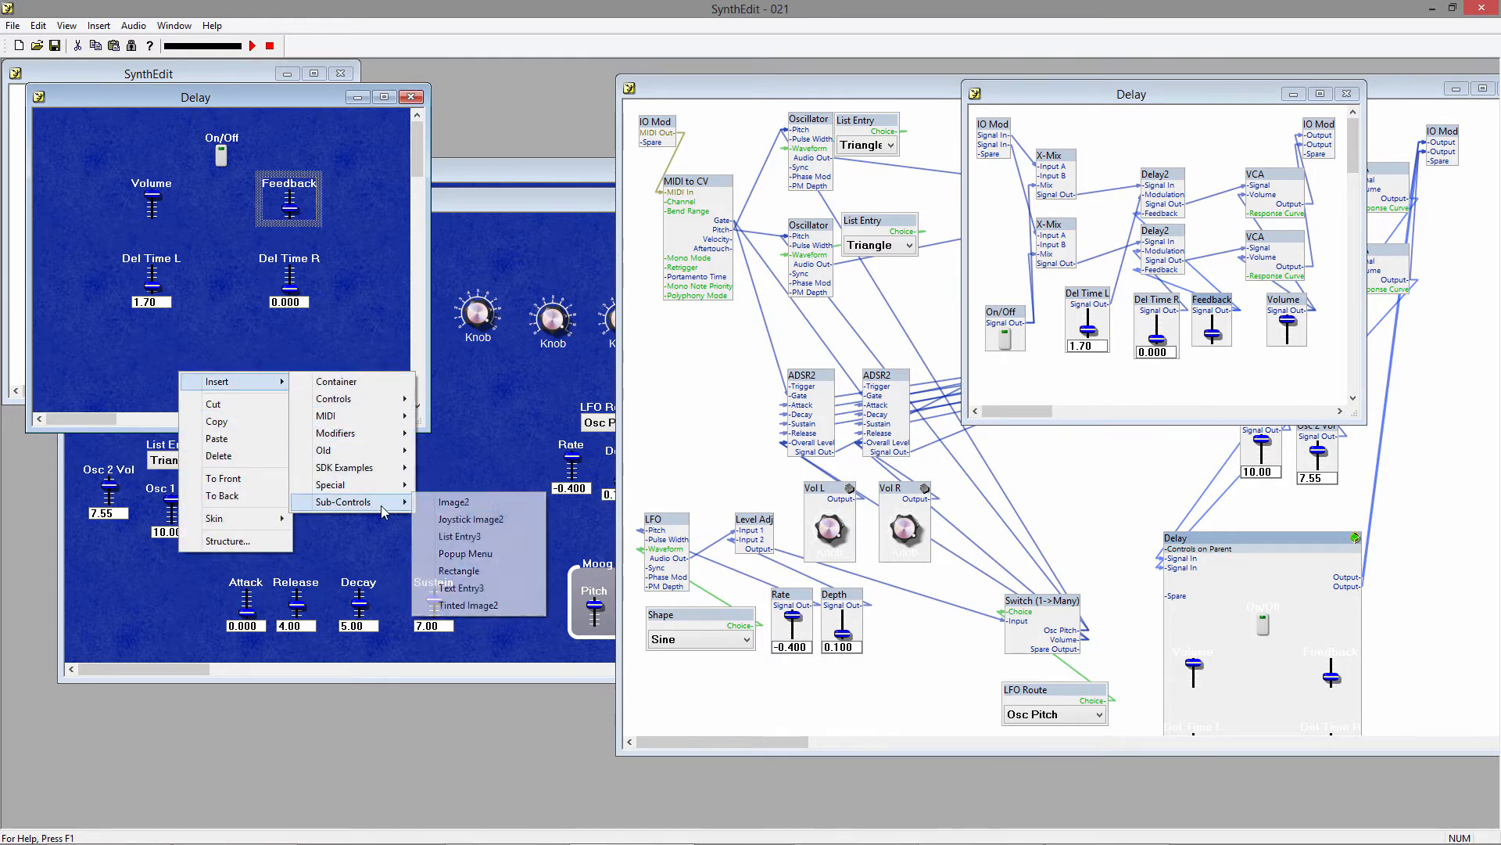
left_click(460, 571)
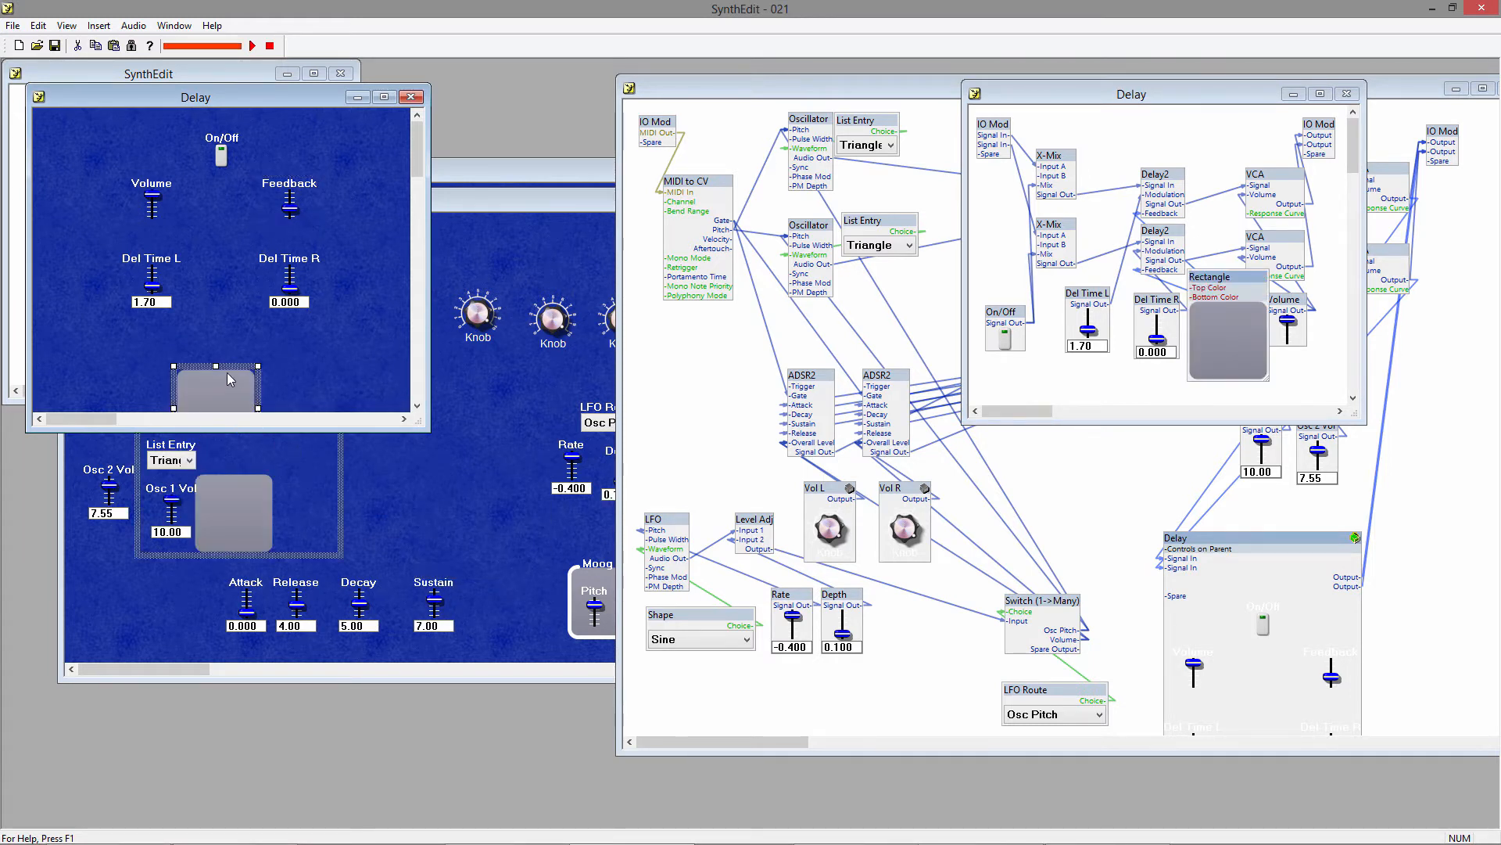
left_click_drag(240, 366, 189, 147)
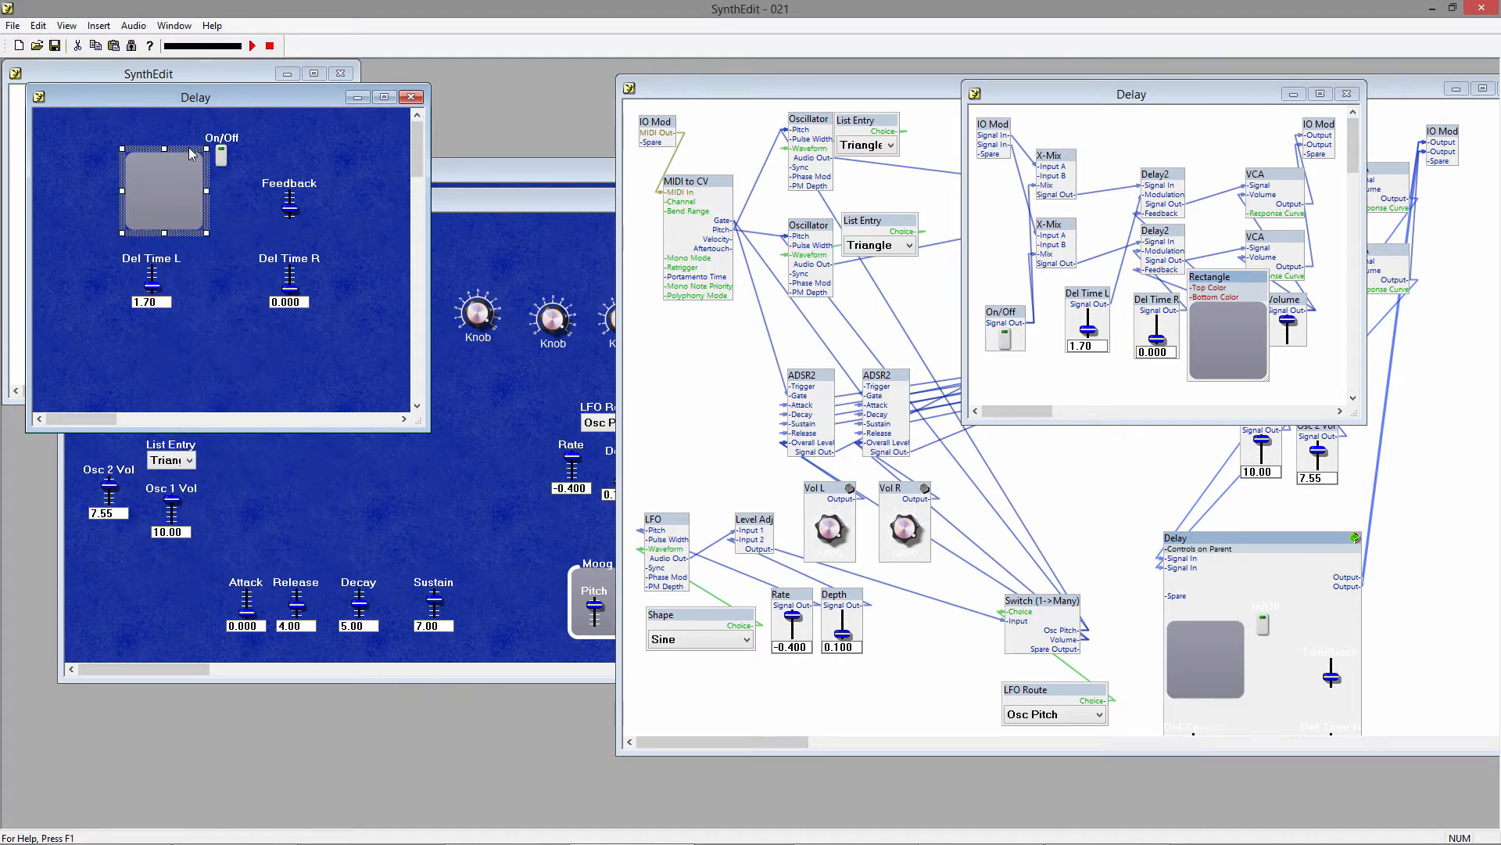
Send the rectangle to the back and enlarge it as a backdrop around On/Off, Volume, Feedback, Del Time L and Del Time R.
right_click(186, 148)
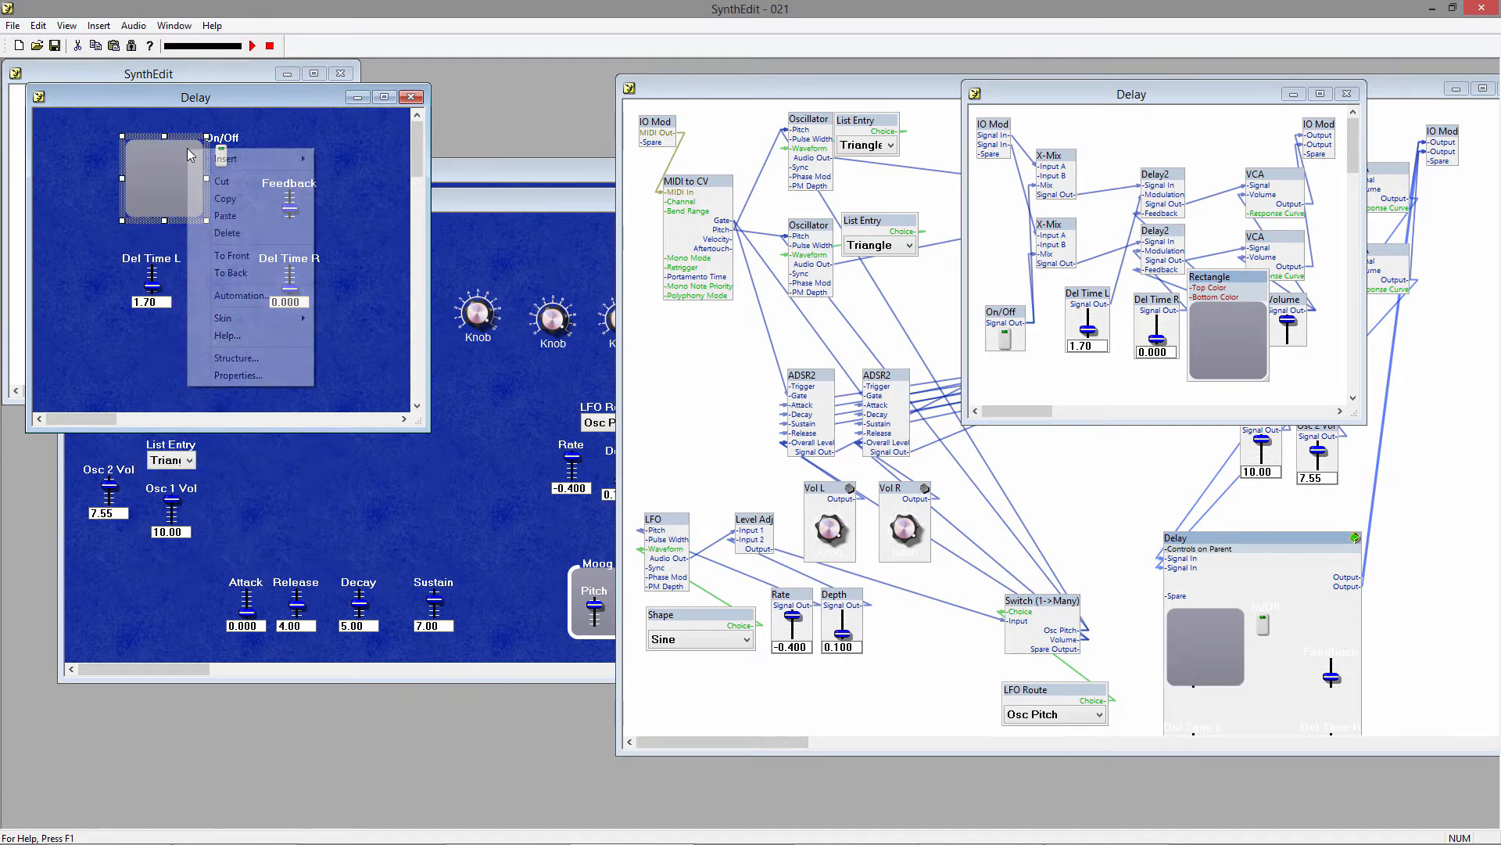
left_click(263, 278)
left_click_drag(206, 221, 325, 323)
left_click(222, 338)
left_click(223, 312)
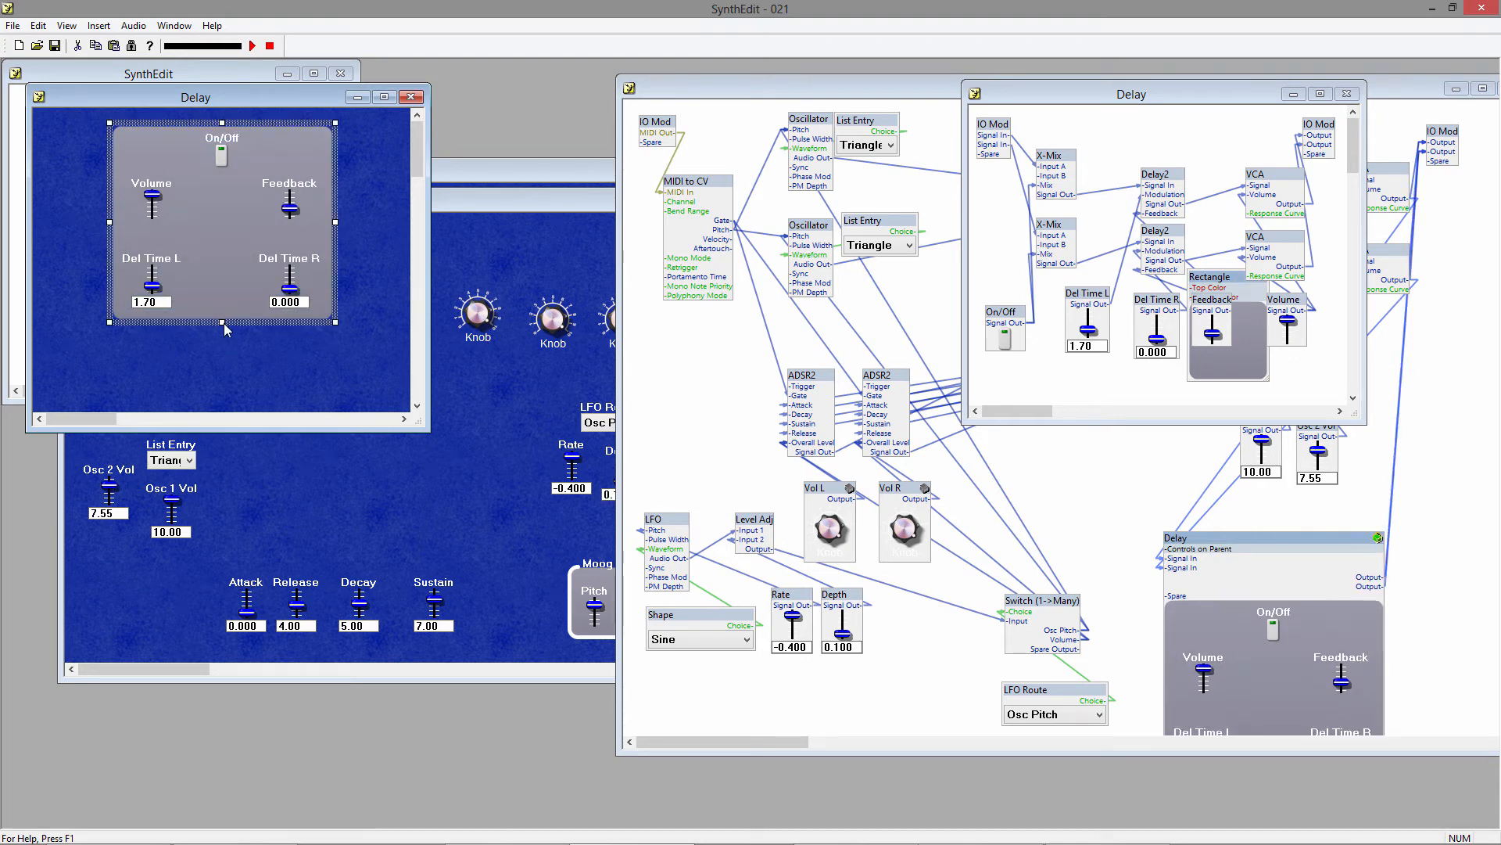
Insert a Panel Group2 control in the Delay panel and fit its frame around the rectangle.
right_click(227, 356)
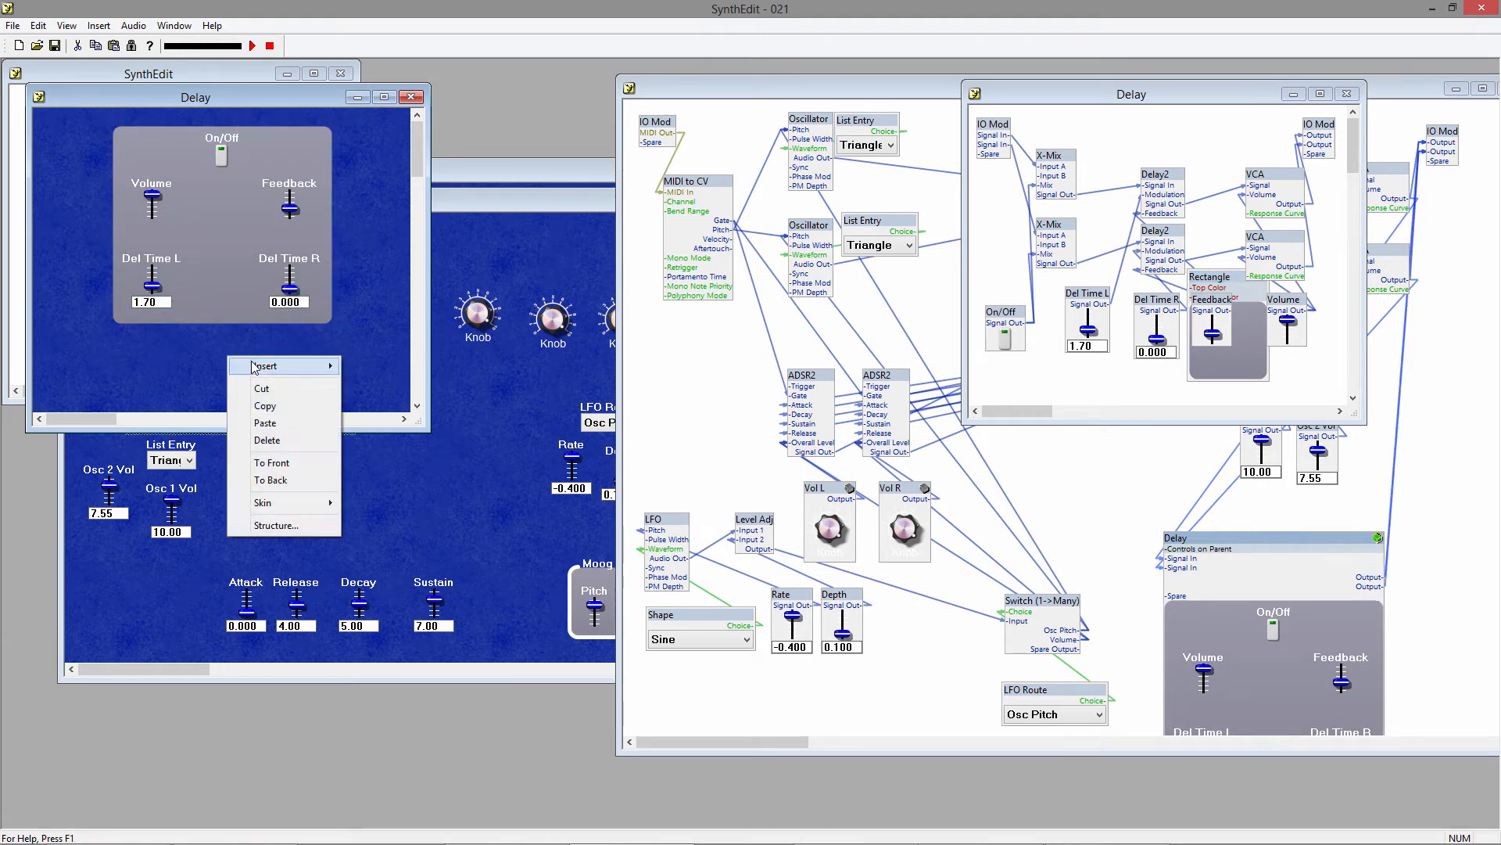
mouse_move(254, 366)
mouse_move(435, 384)
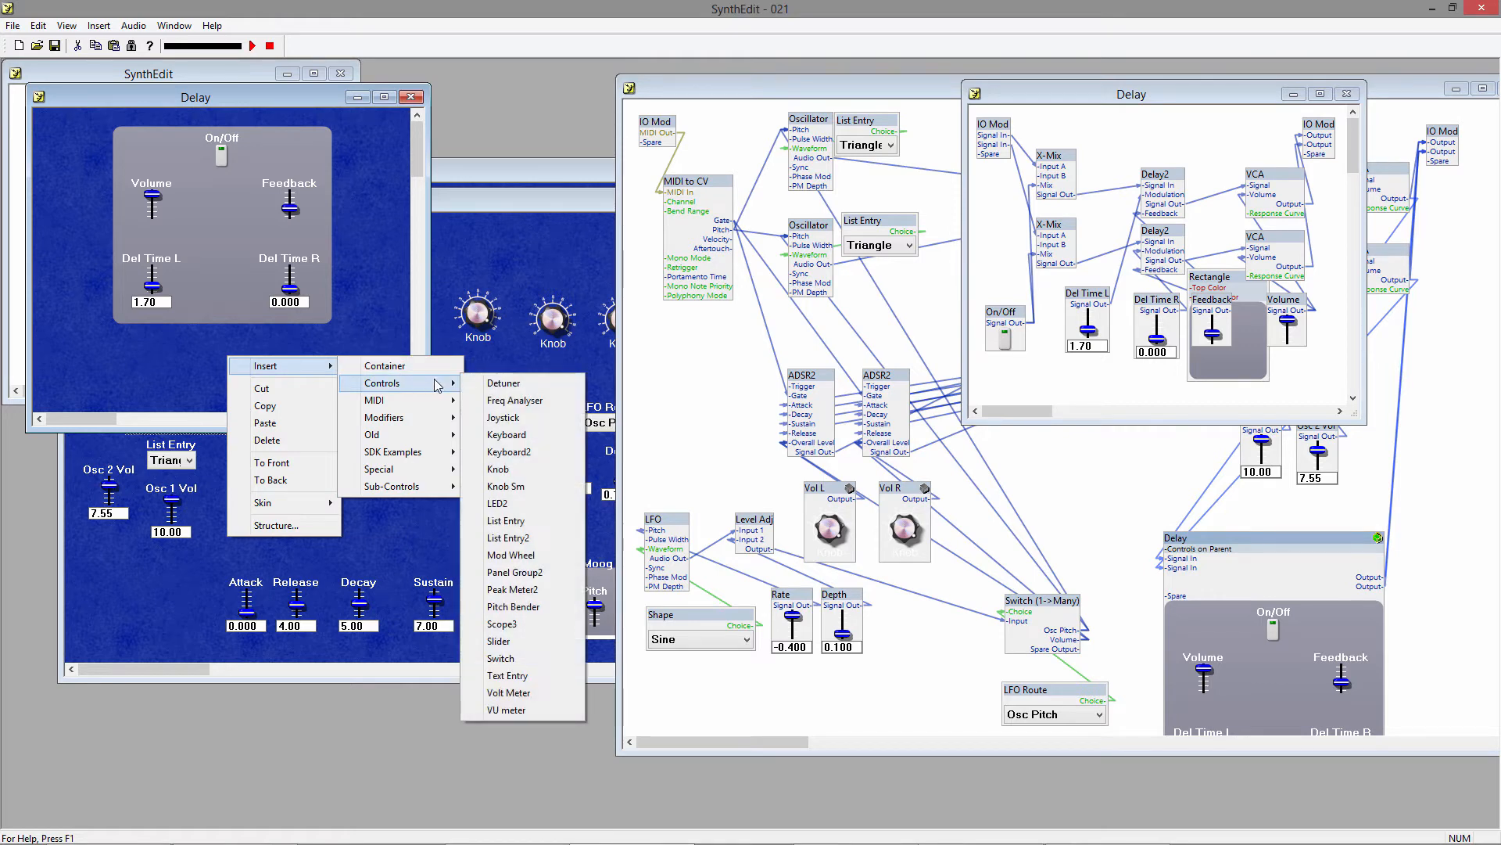
left_click(522, 580)
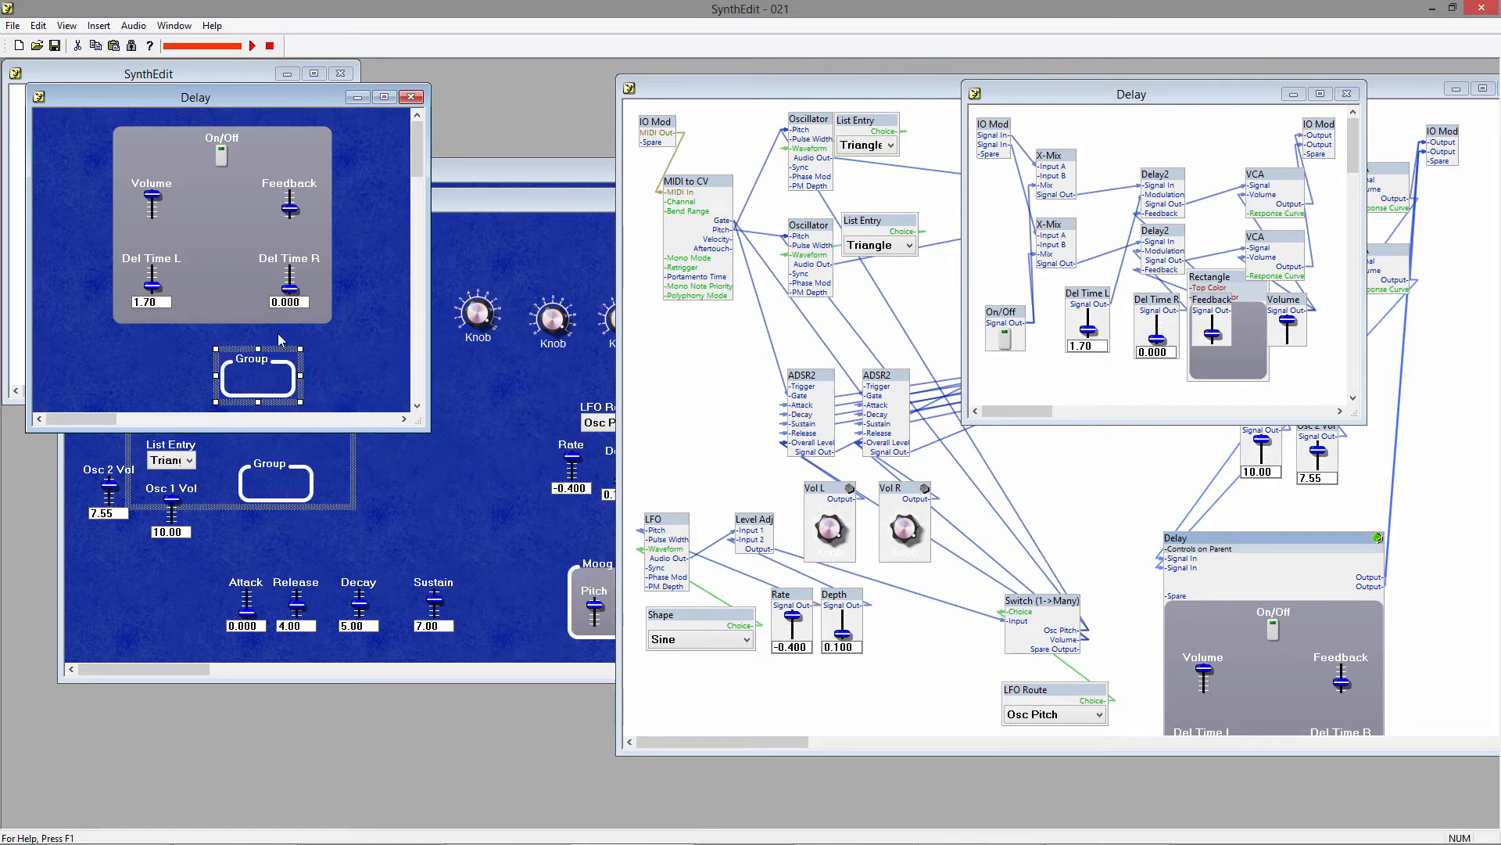
left_click_drag(280, 353, 172, 144)
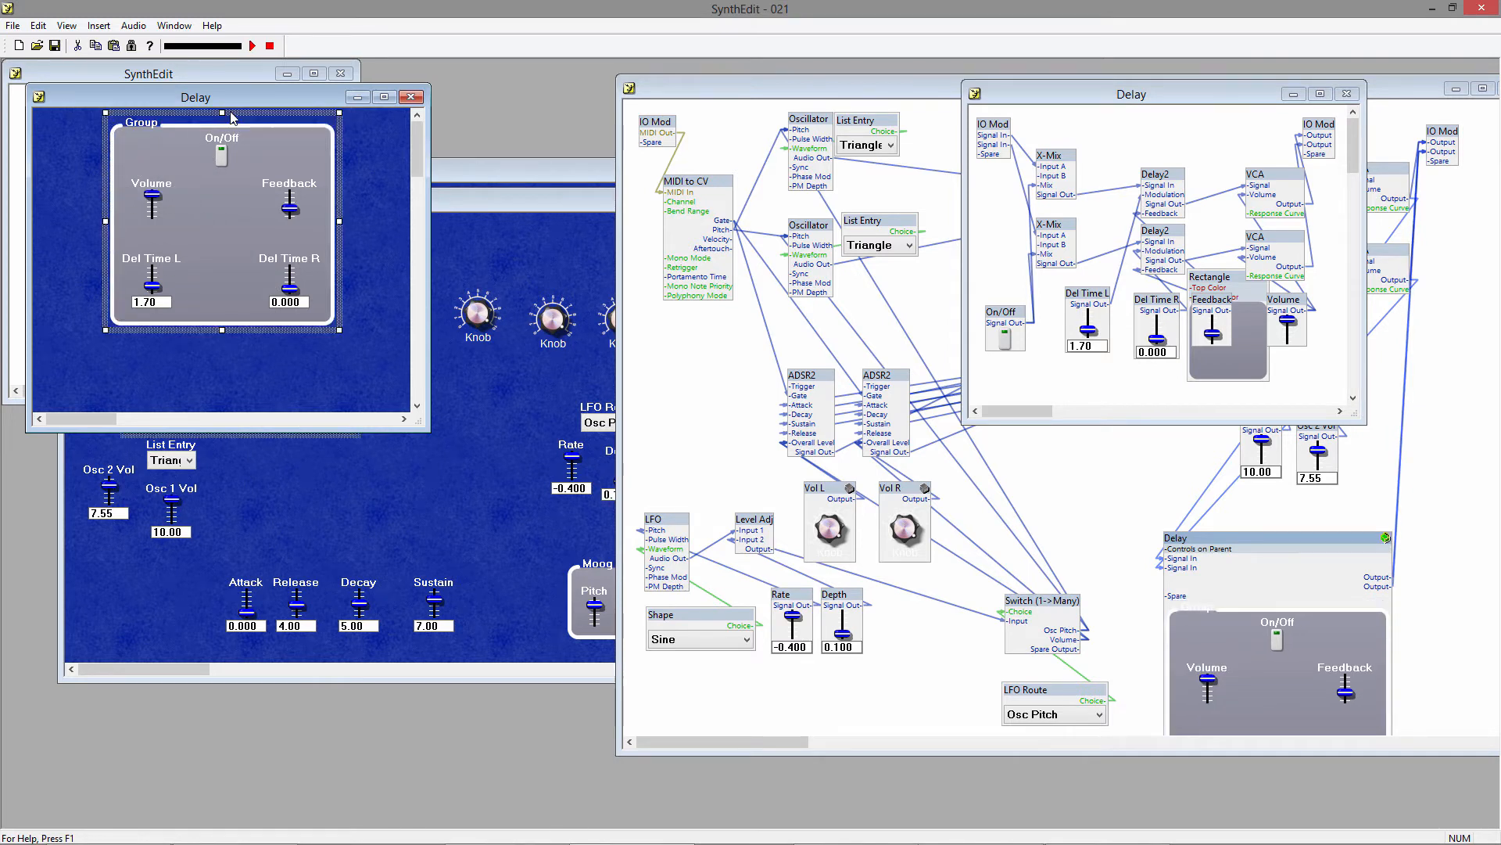
Set the text of the panel group around the delay controls to Delay.
right_click(288, 126)
left_click(341, 353)
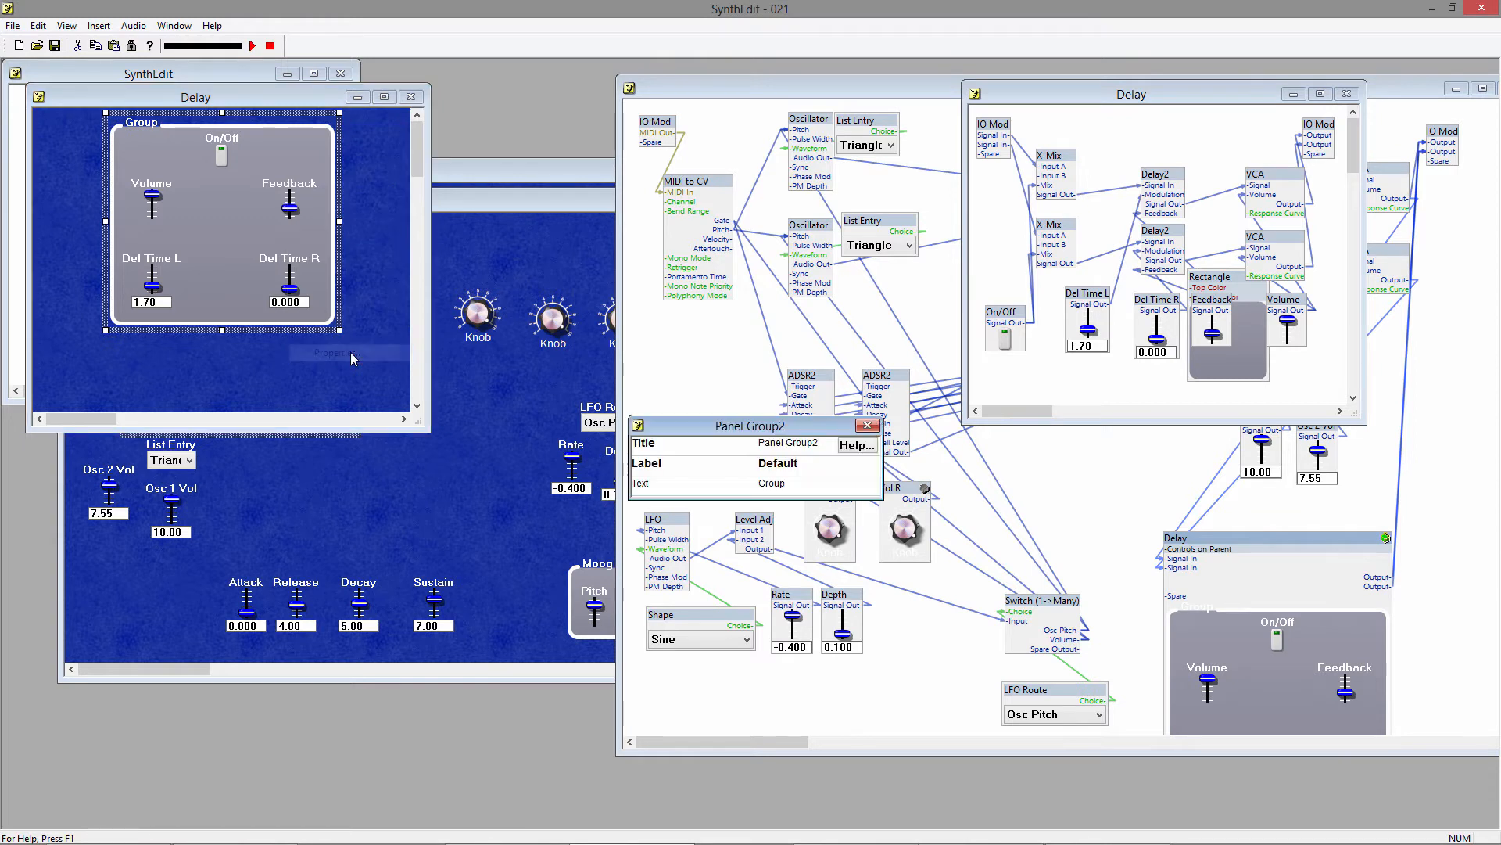
left_click(774, 483)
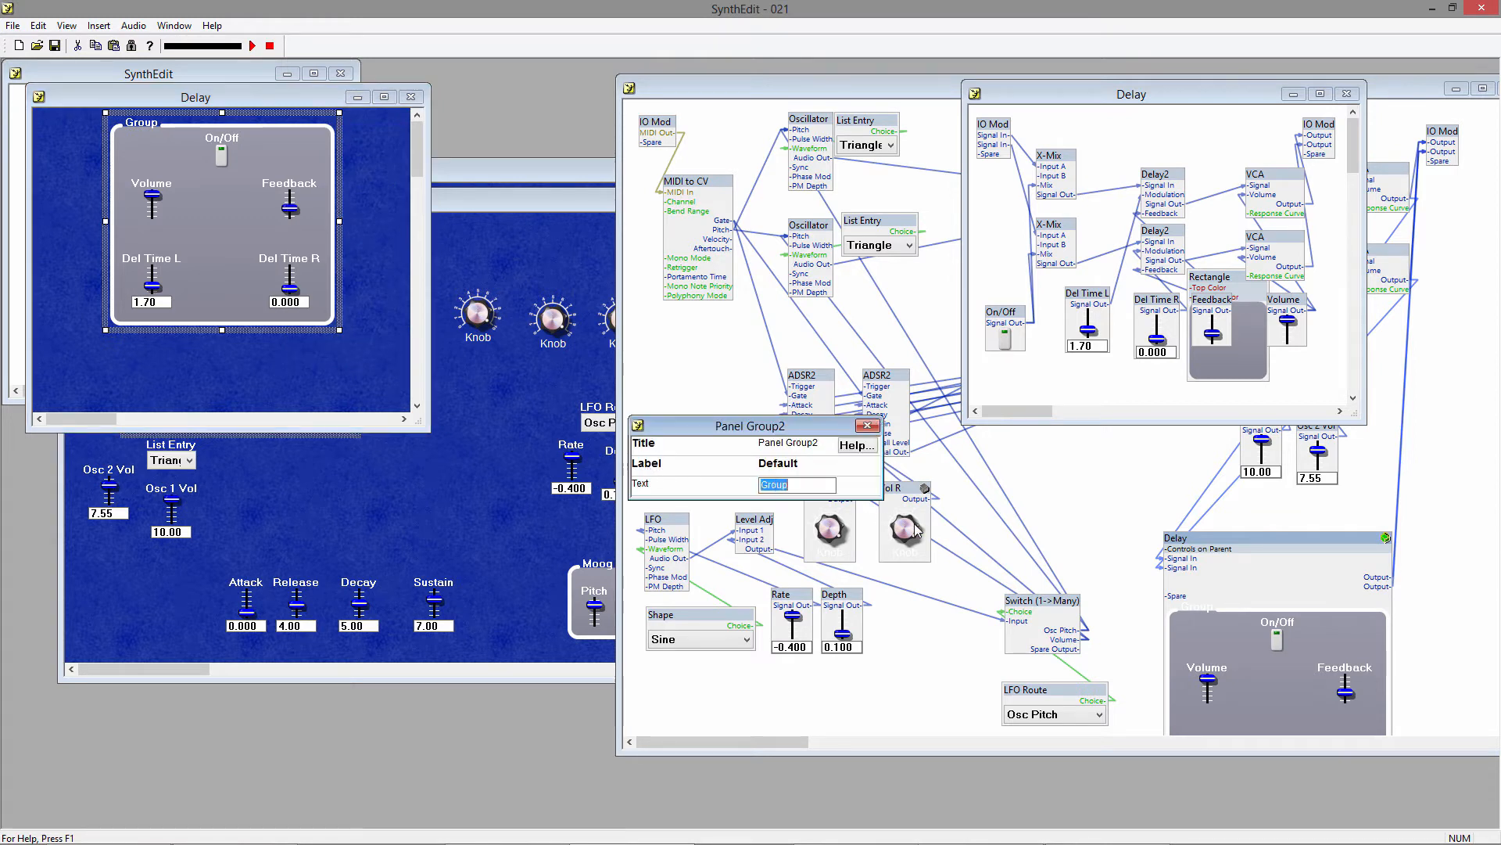
type("Delay")
key("Tab")
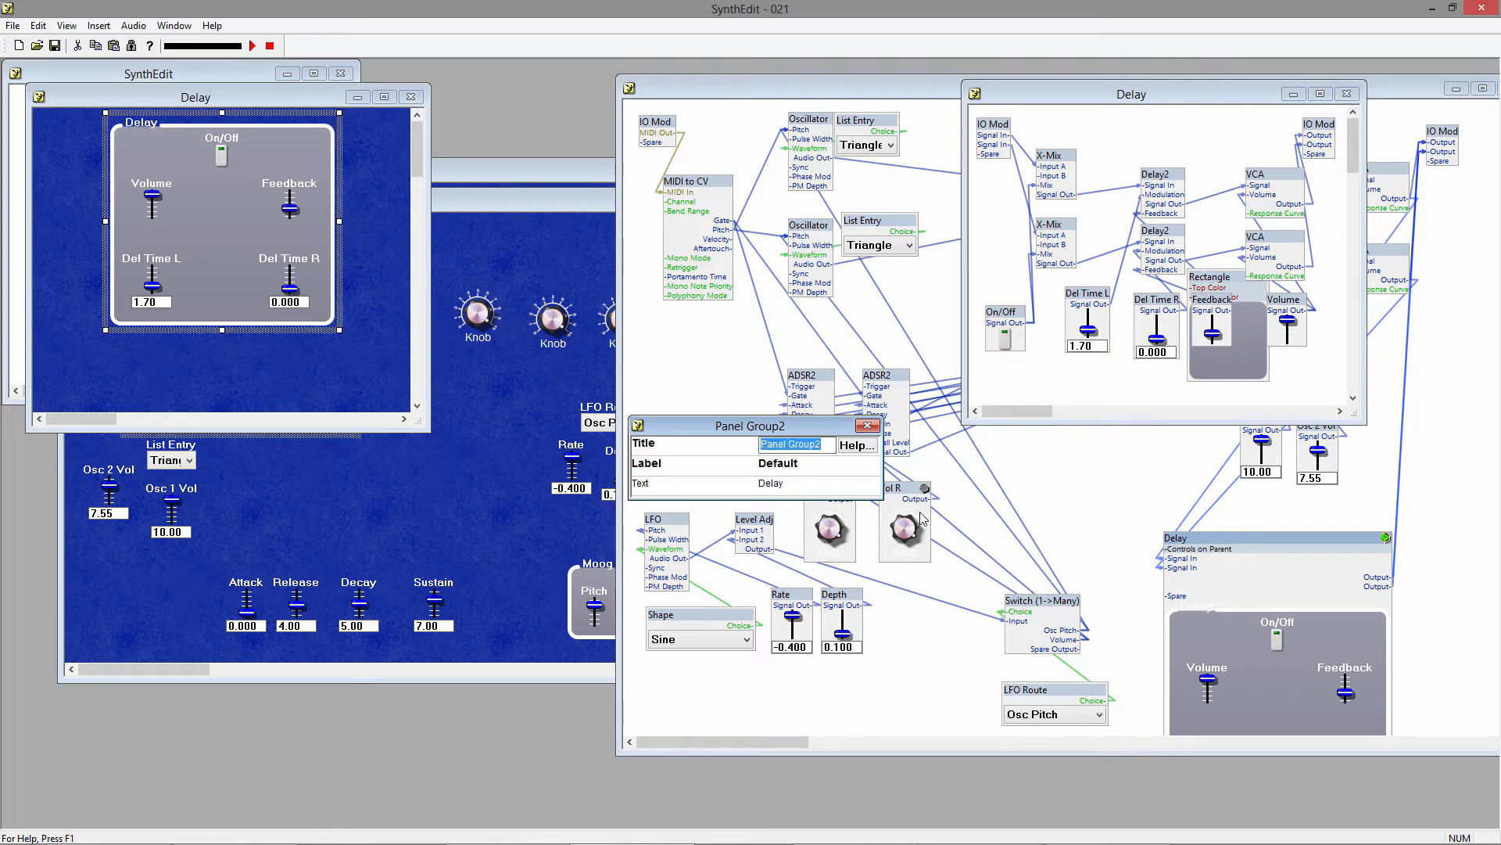
left_click(872, 426)
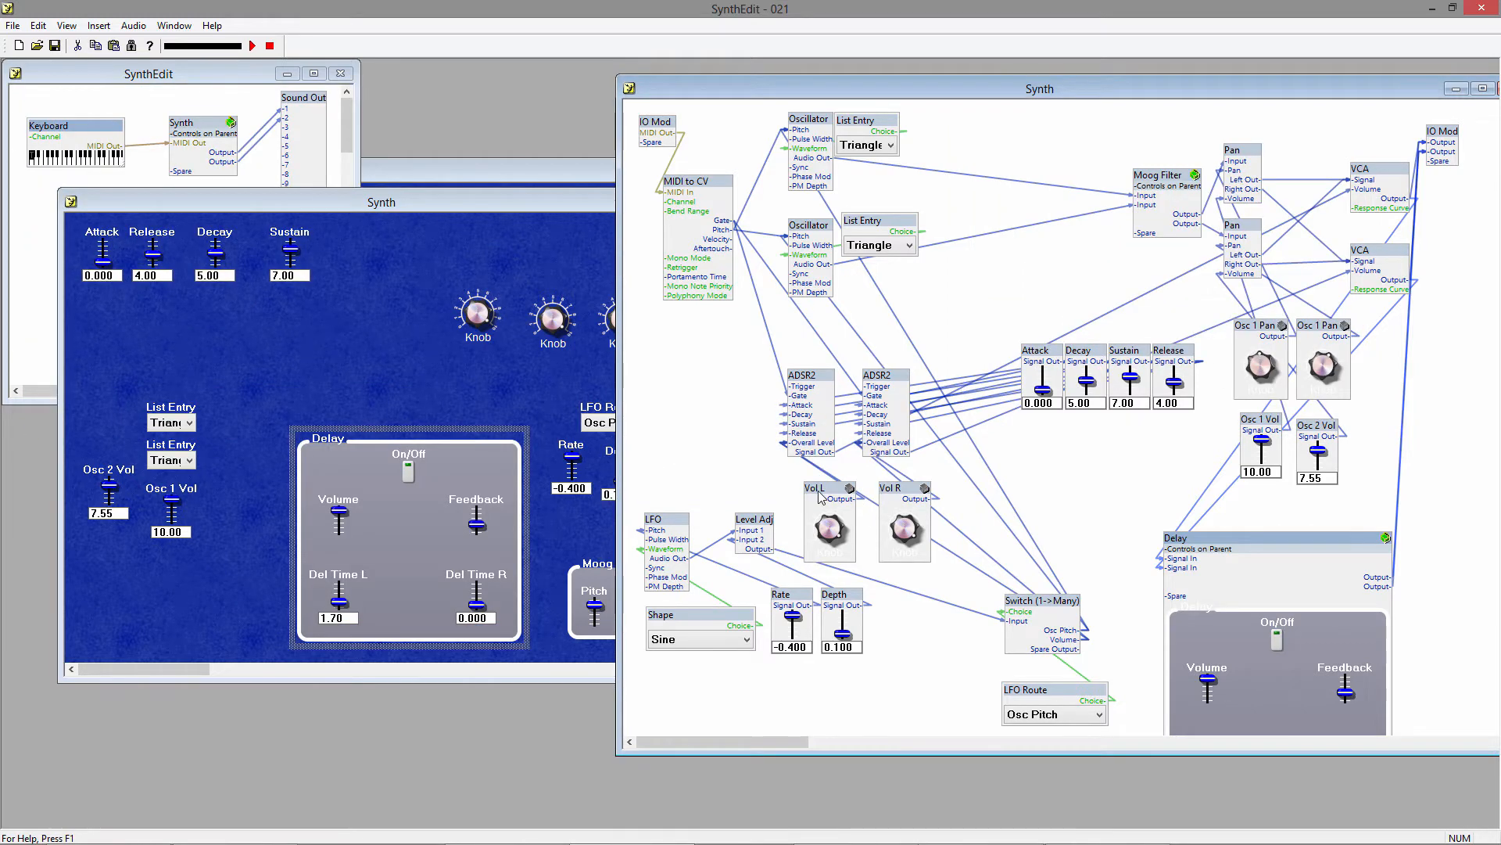
Unlock the Vol L knob container and open its internal structure.
right_click(819, 495)
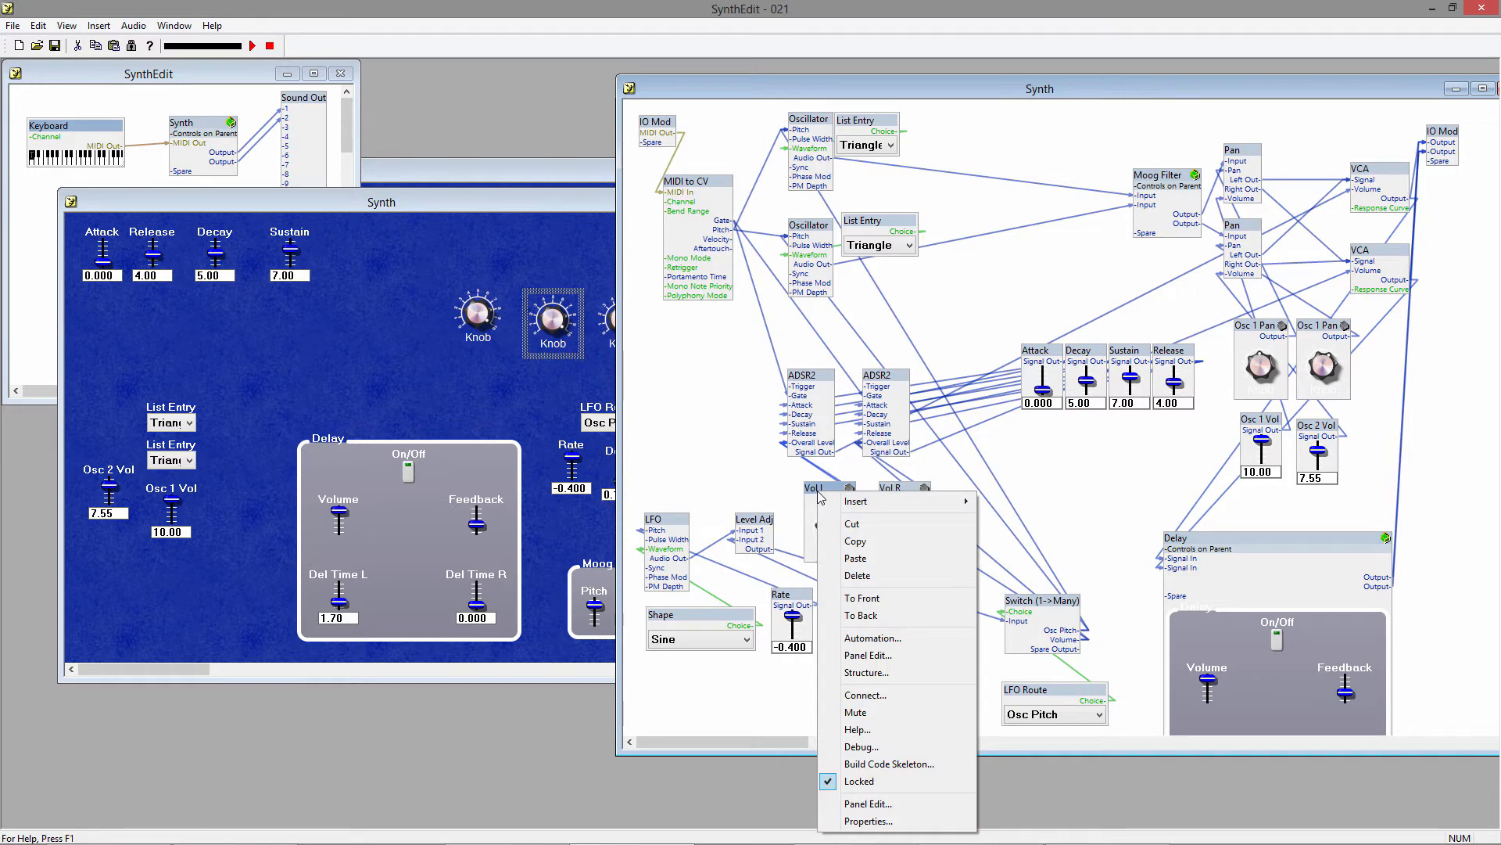
left_click(858, 780)
double_click(831, 494)
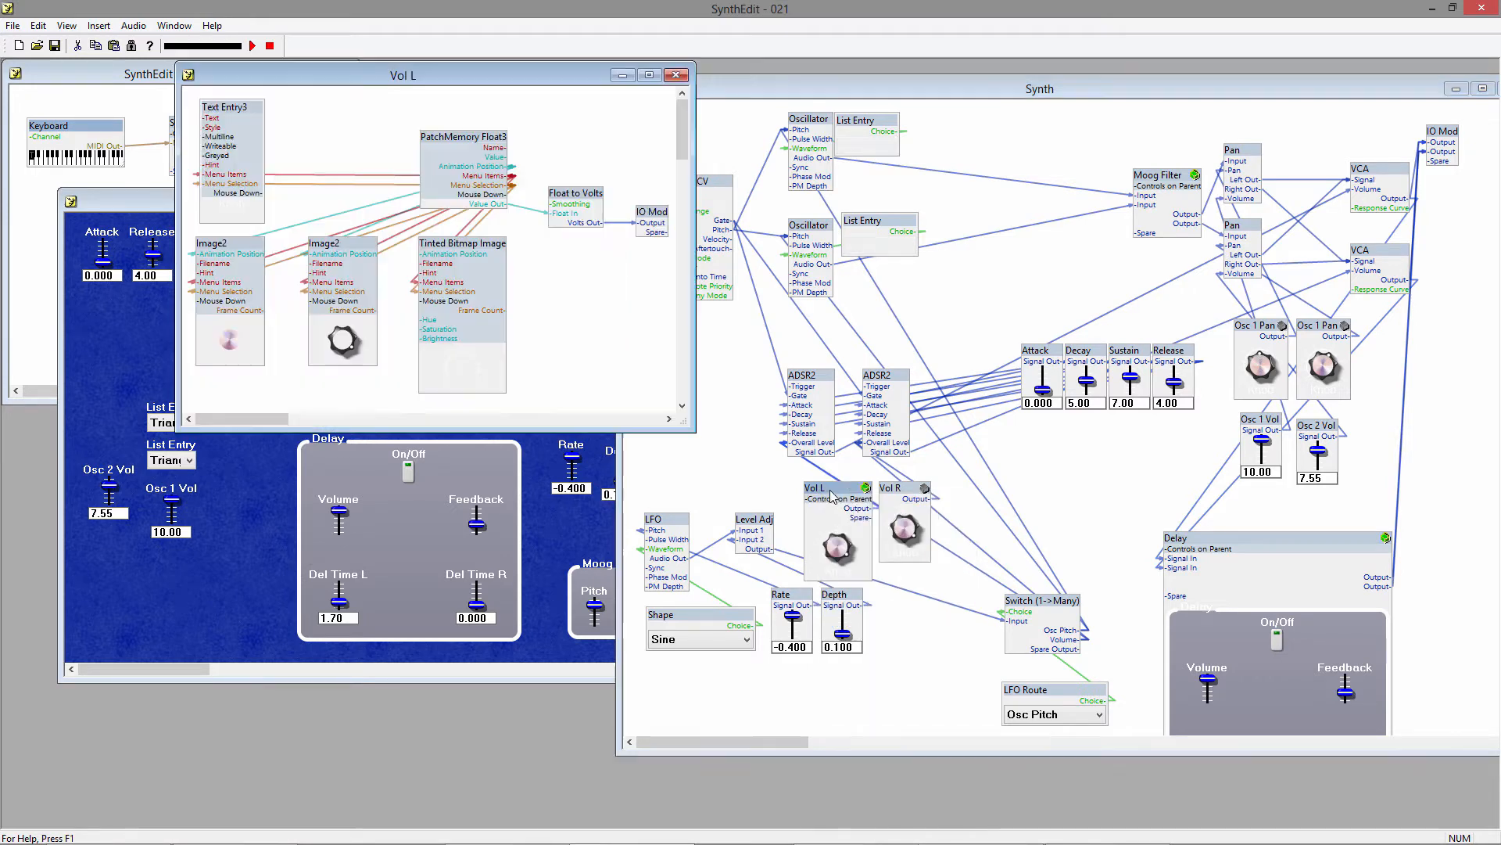
Set the text of the Text Entry3 module inside Vol L to Left and lock the Vol L container again.
right_click(237, 131)
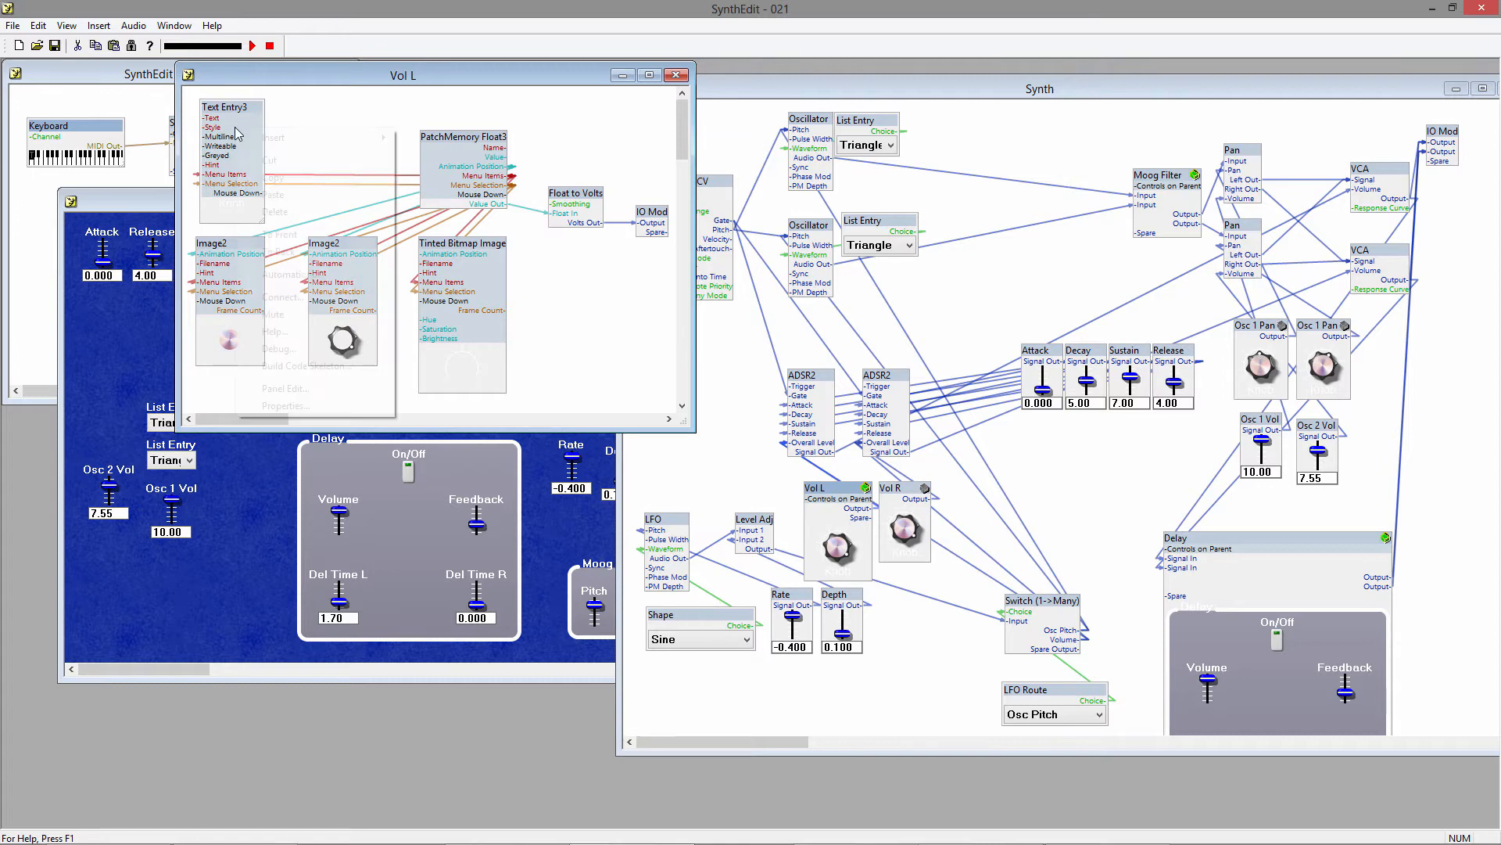
left_click(321, 406)
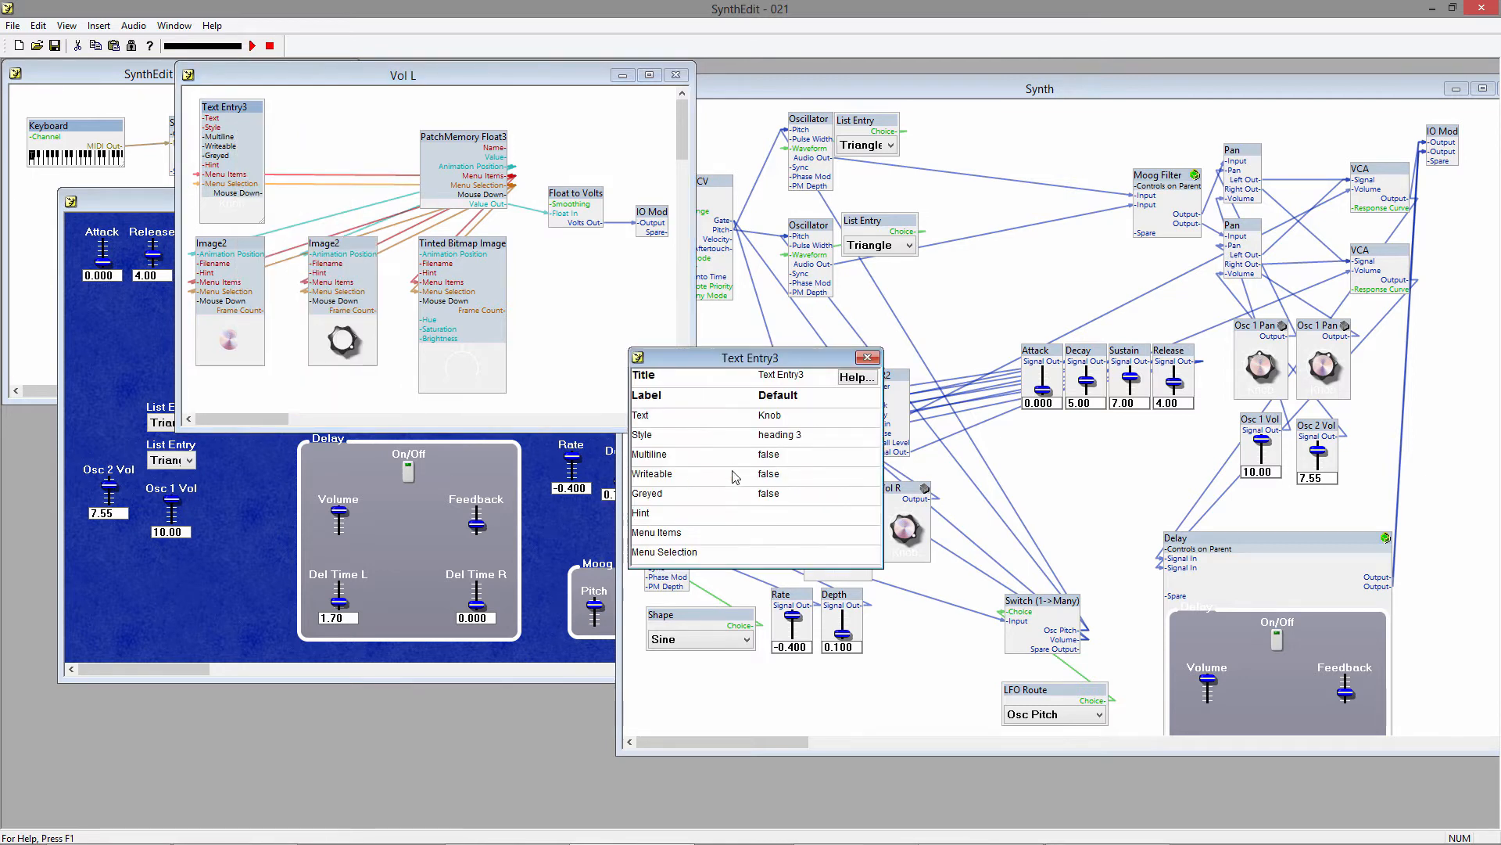
left_click(769, 421)
type("Left")
key("Tab")
left_click(867, 357)
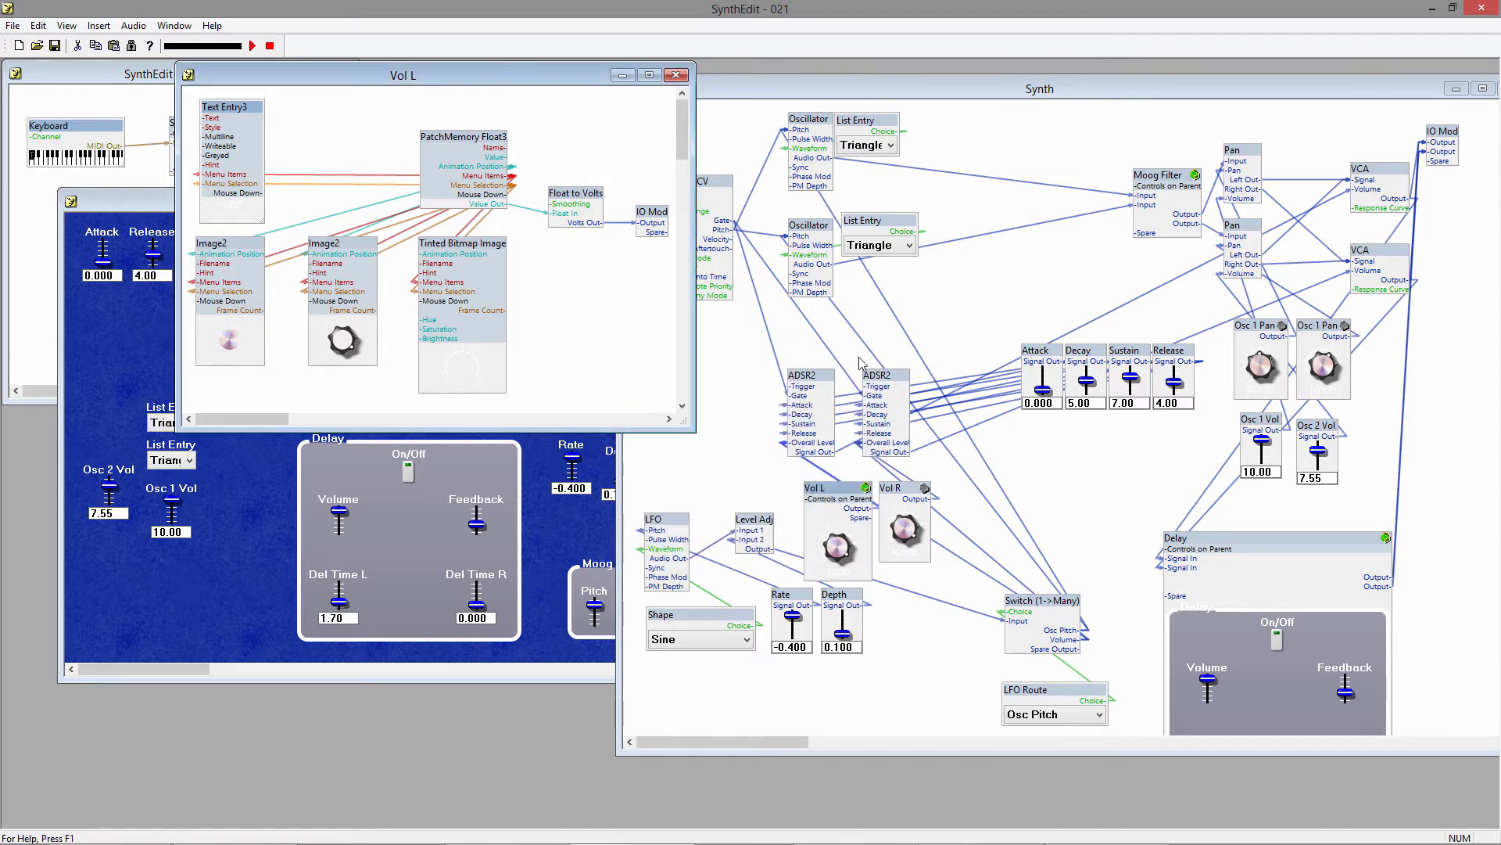
left_click(676, 74)
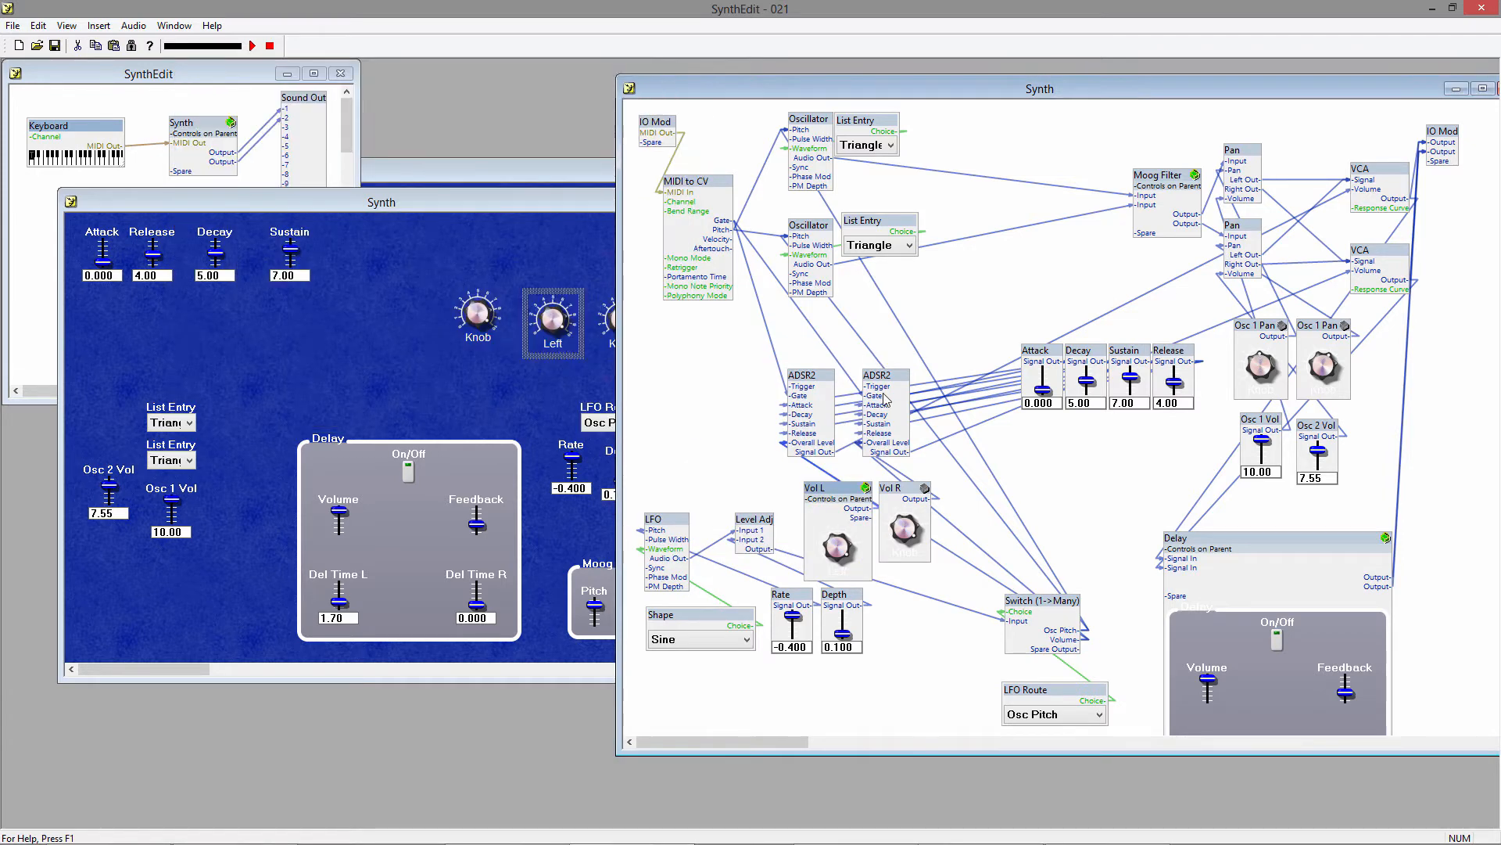
right_click(837, 501)
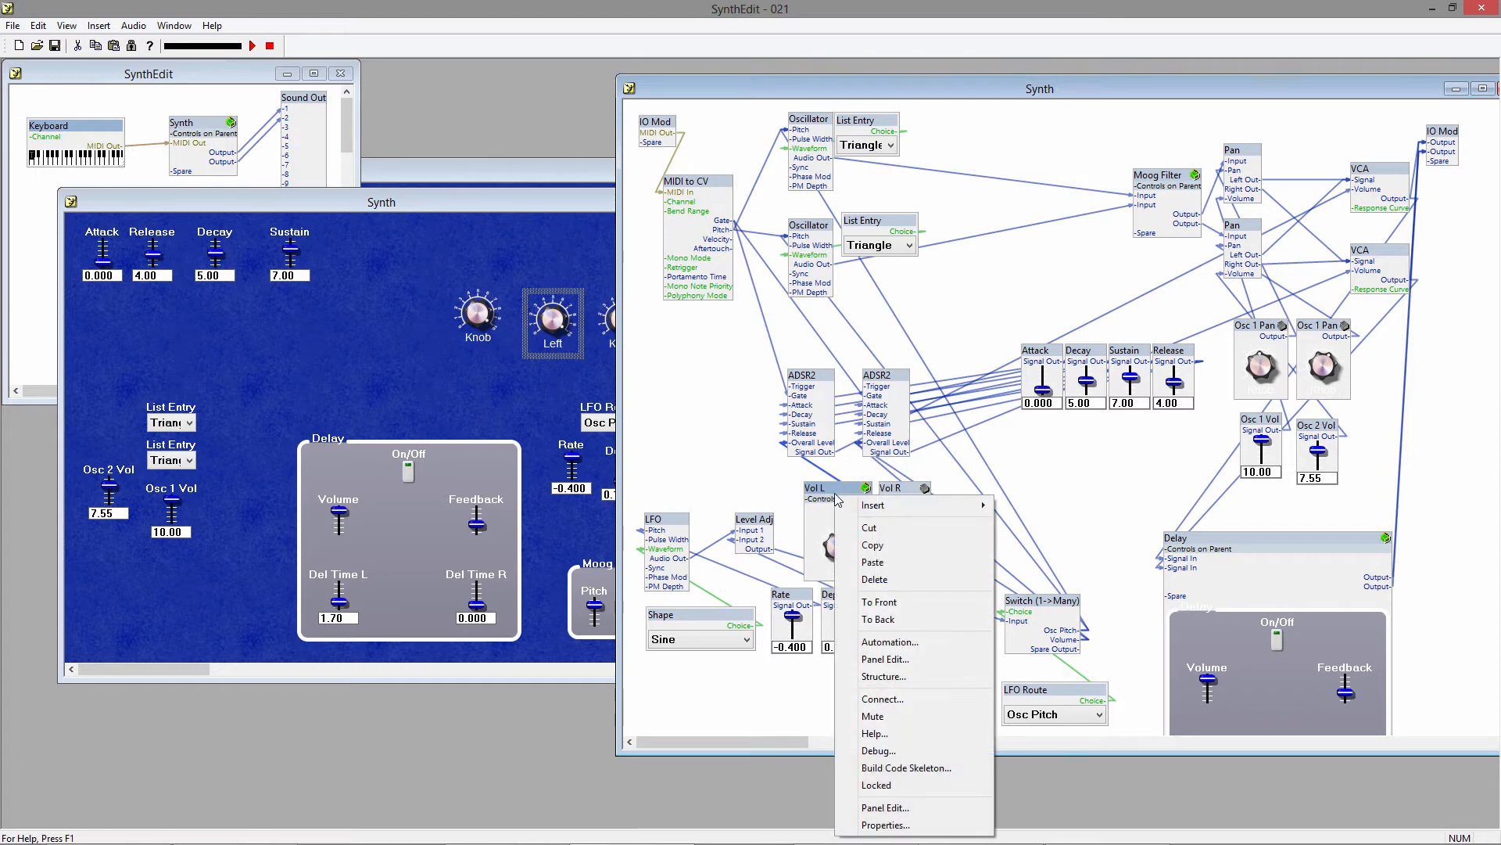
left_click(882, 787)
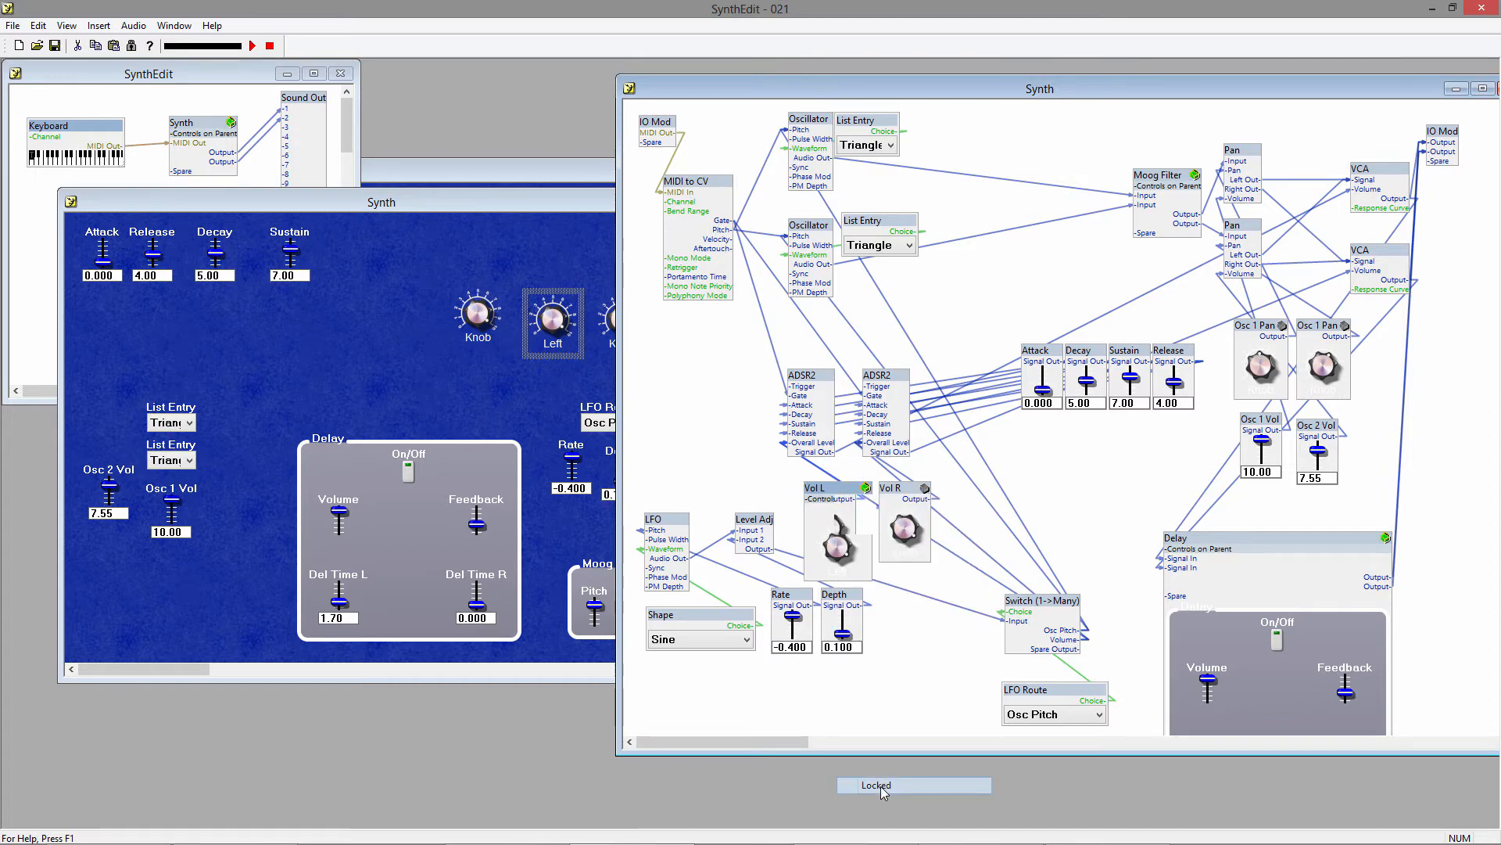
Unlock the Vol R knob container and open its internal structure.
right_click(892, 498)
left_click(938, 784)
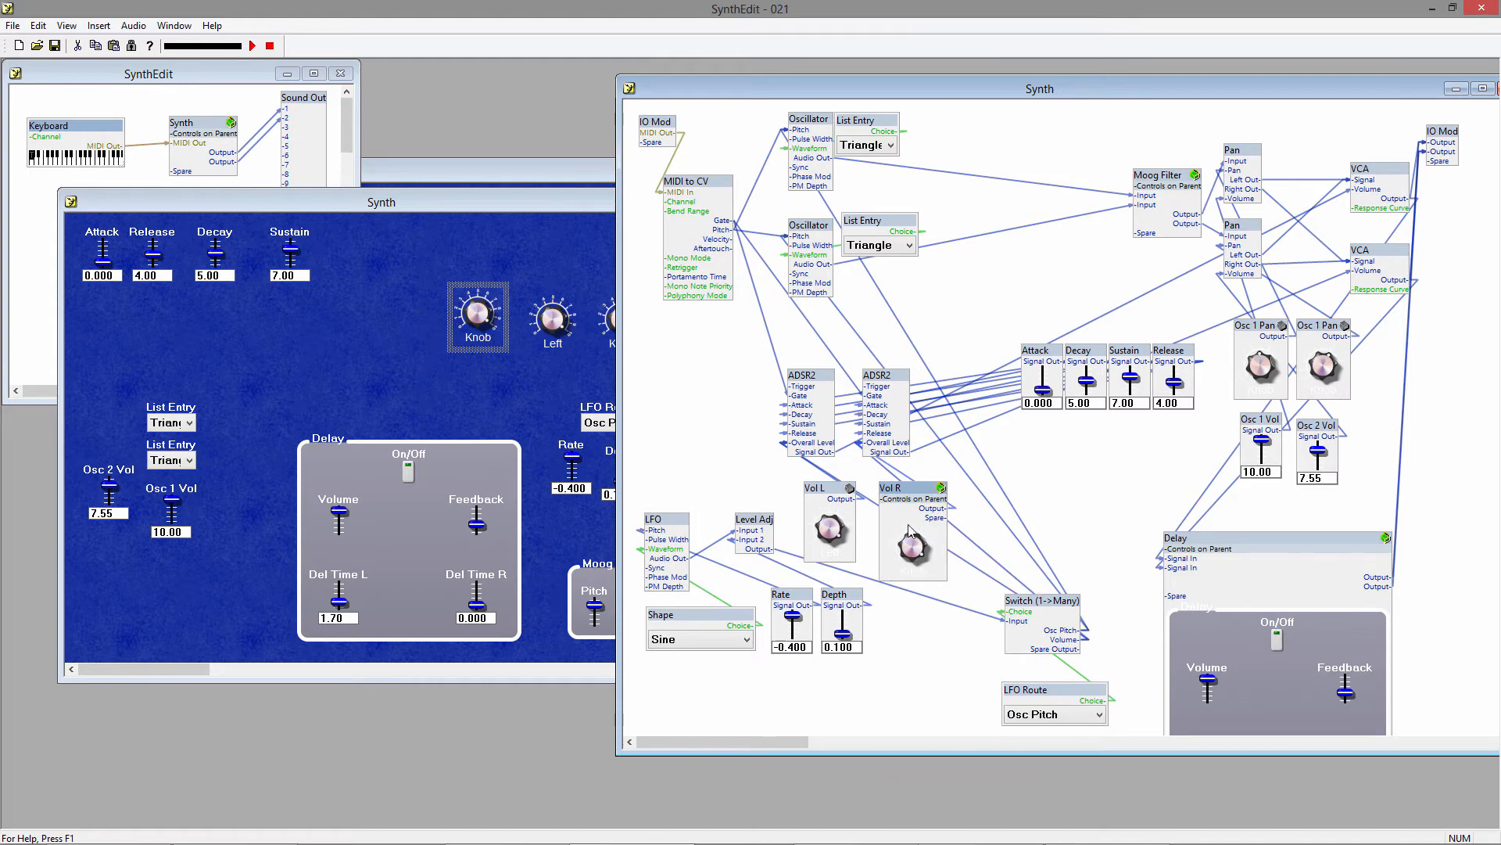
double_click(907, 491)
Set the text of the Text Entry3 module inside Vol R to Right and lock the Vol R container again.
right_click(242, 115)
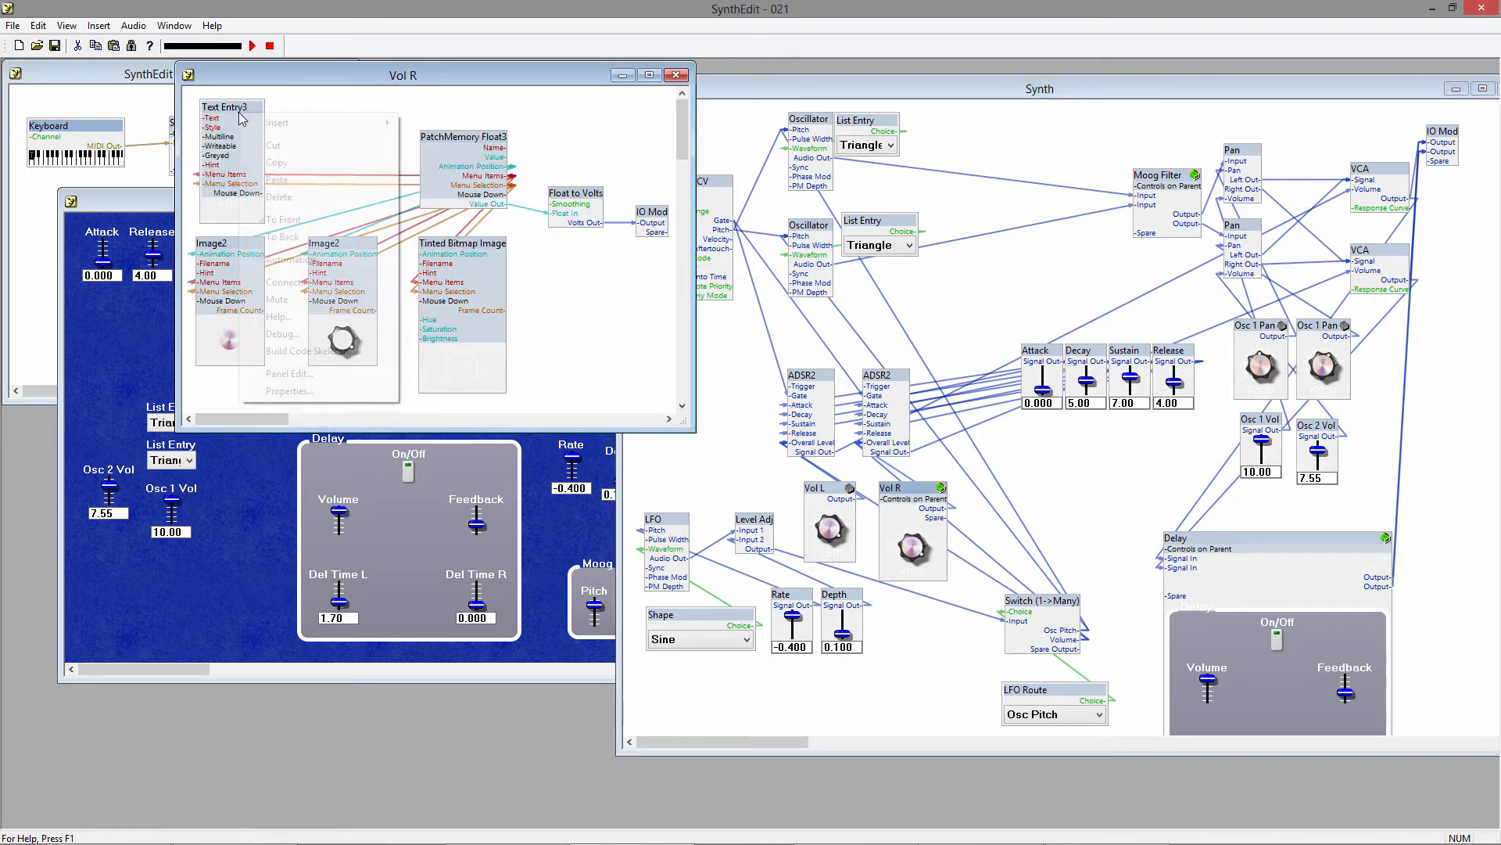
left_click(313, 393)
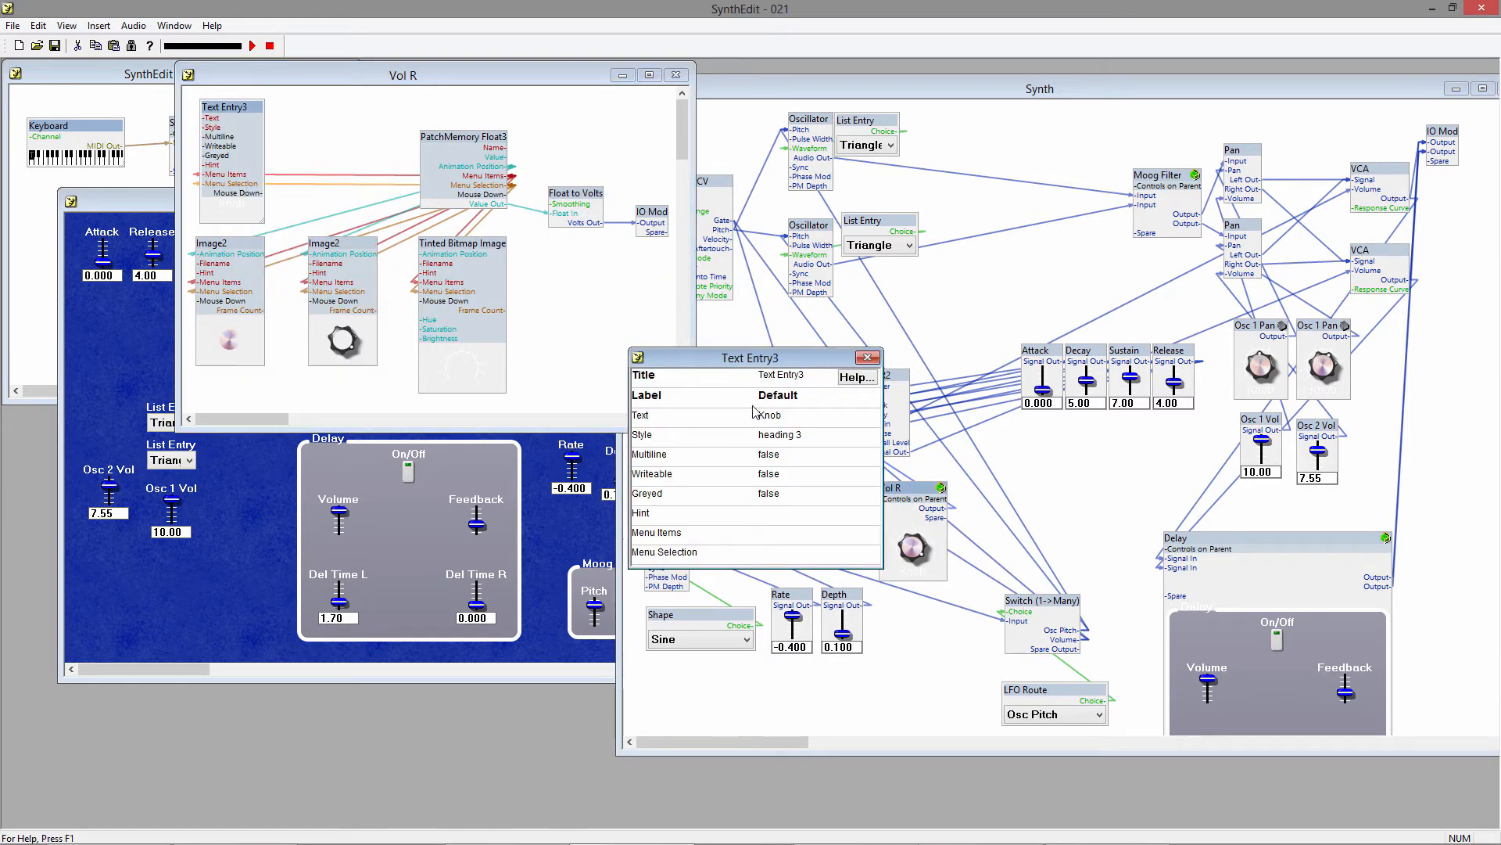
left_click(780, 419)
type("Right")
key("Tab")
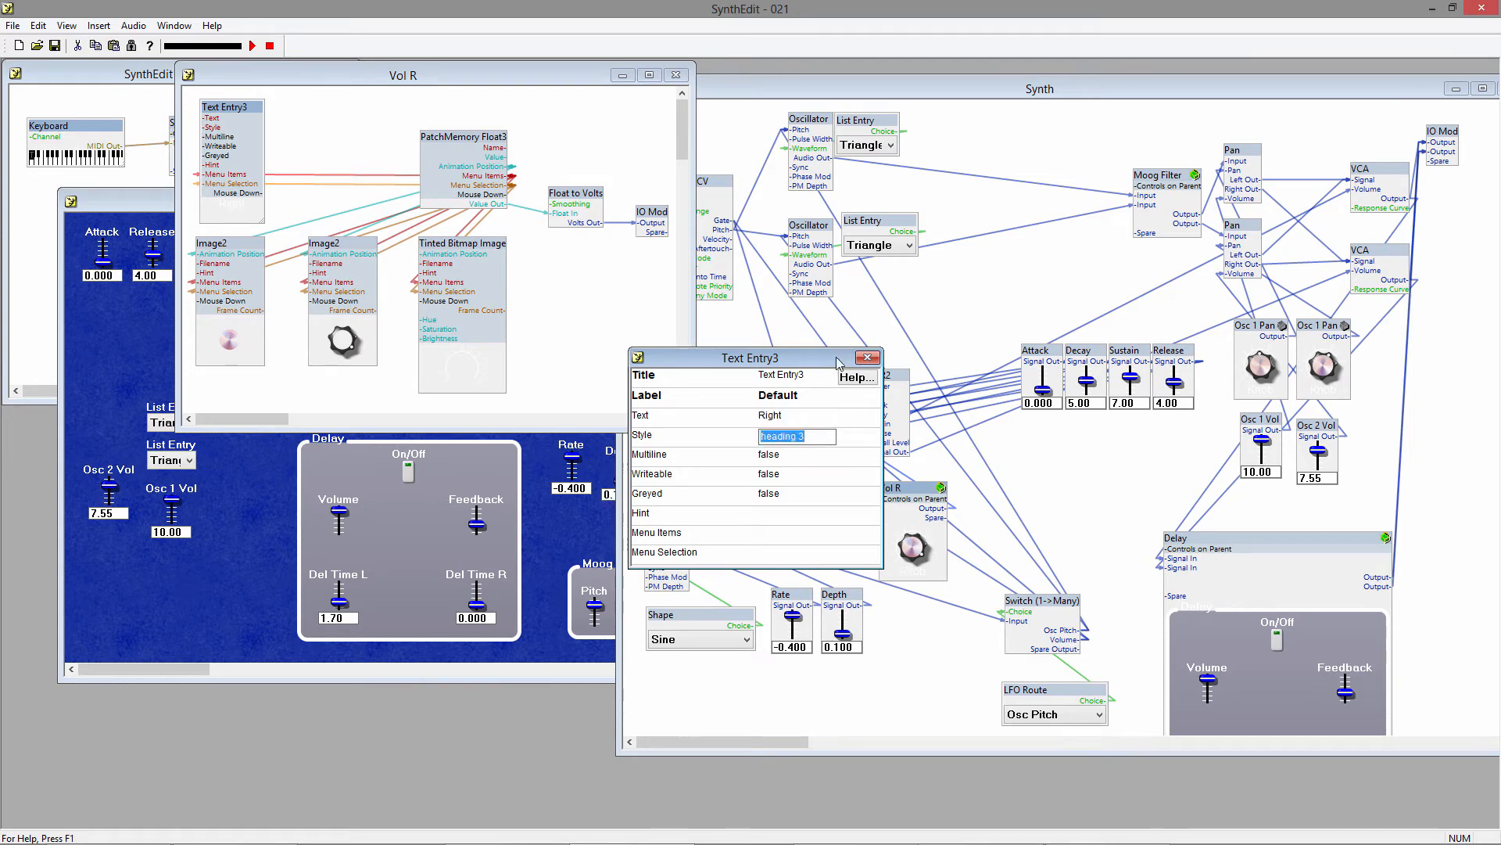
left_click(867, 358)
left_click(676, 75)
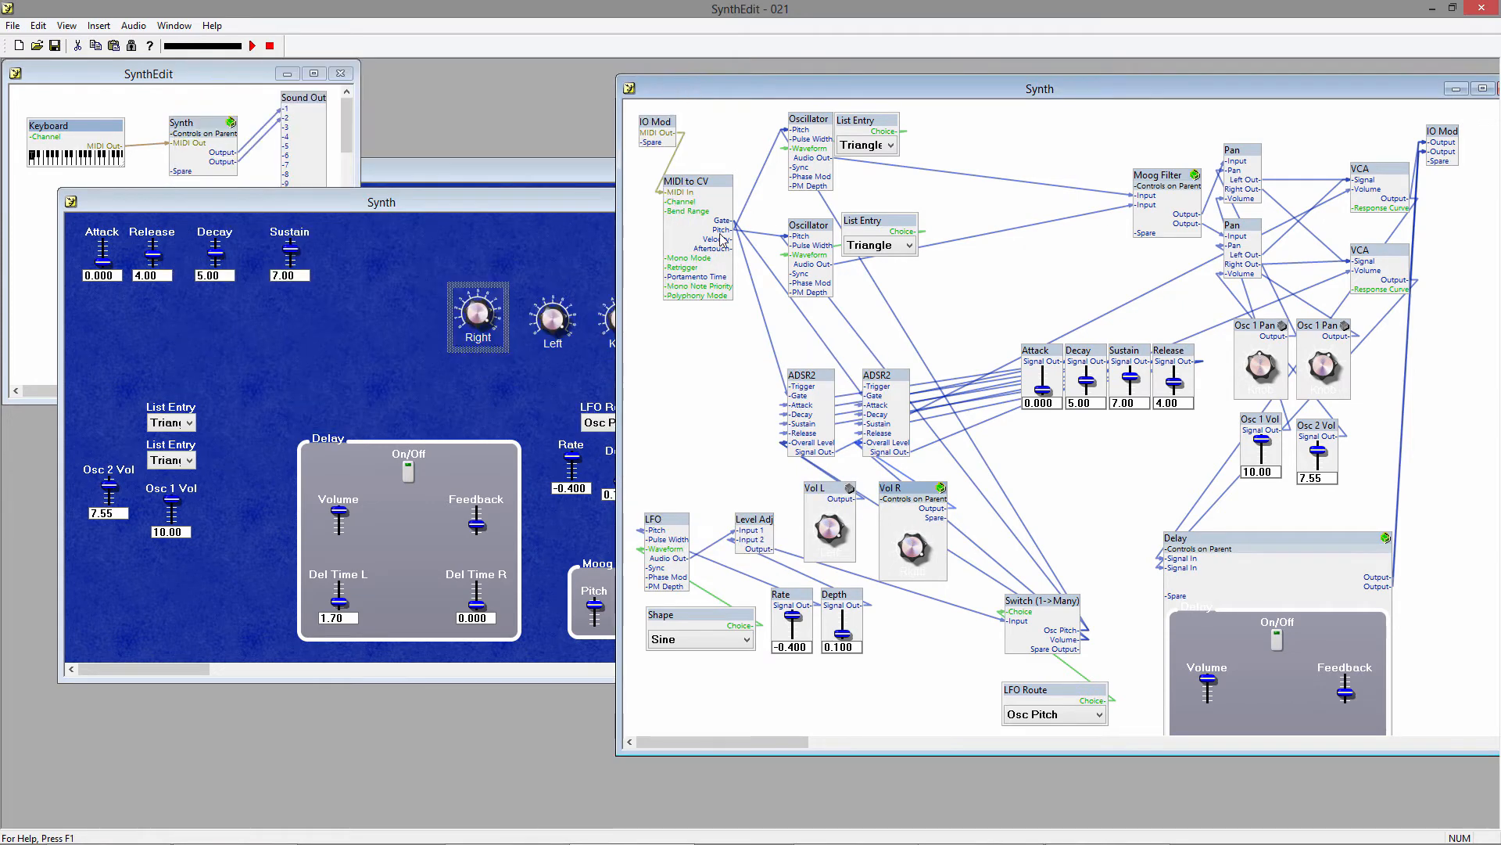
right_click(919, 491)
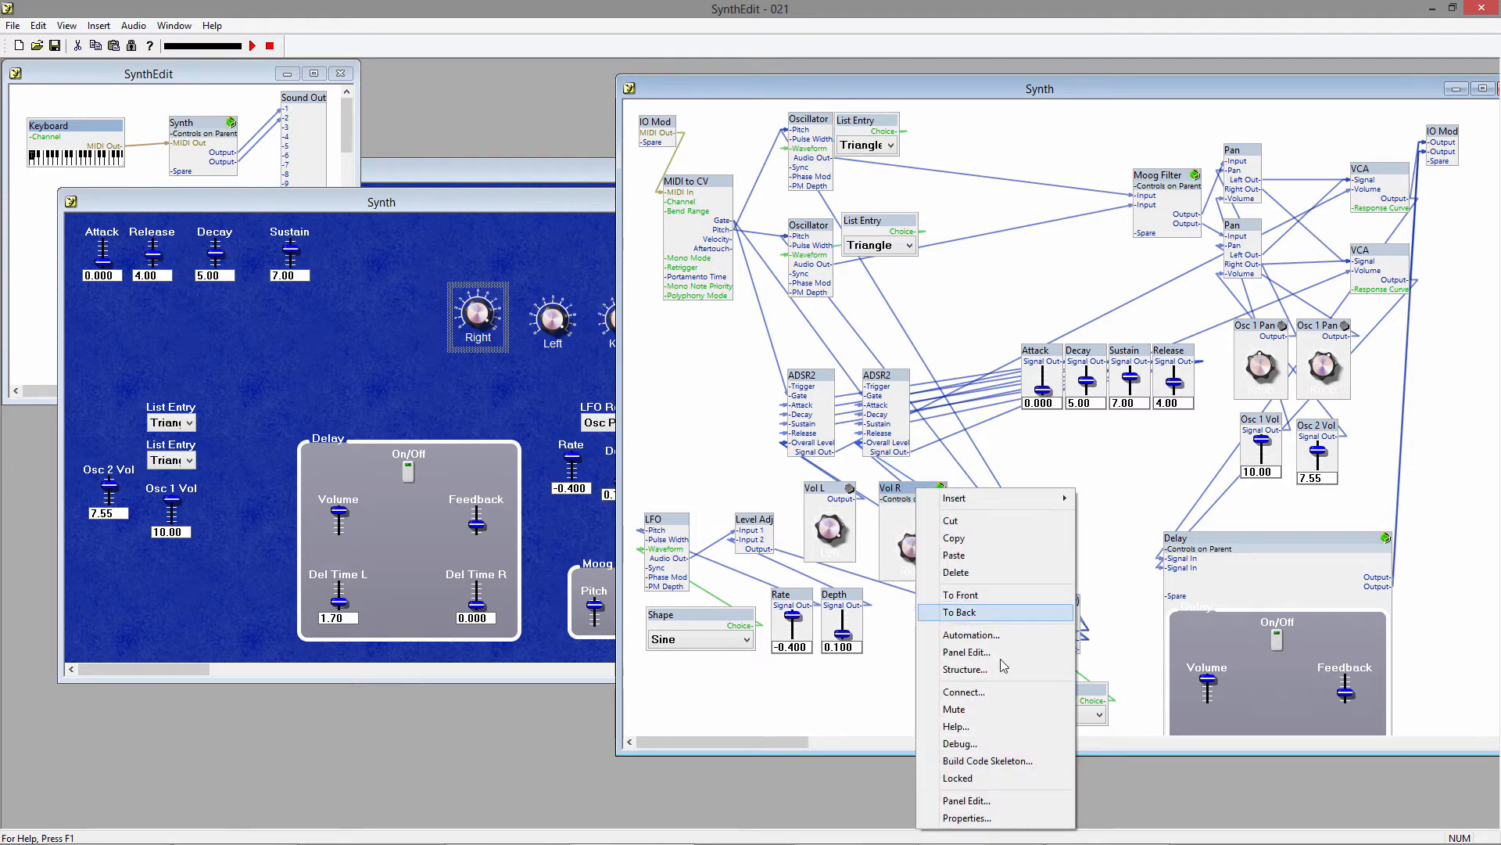
left_click(988, 778)
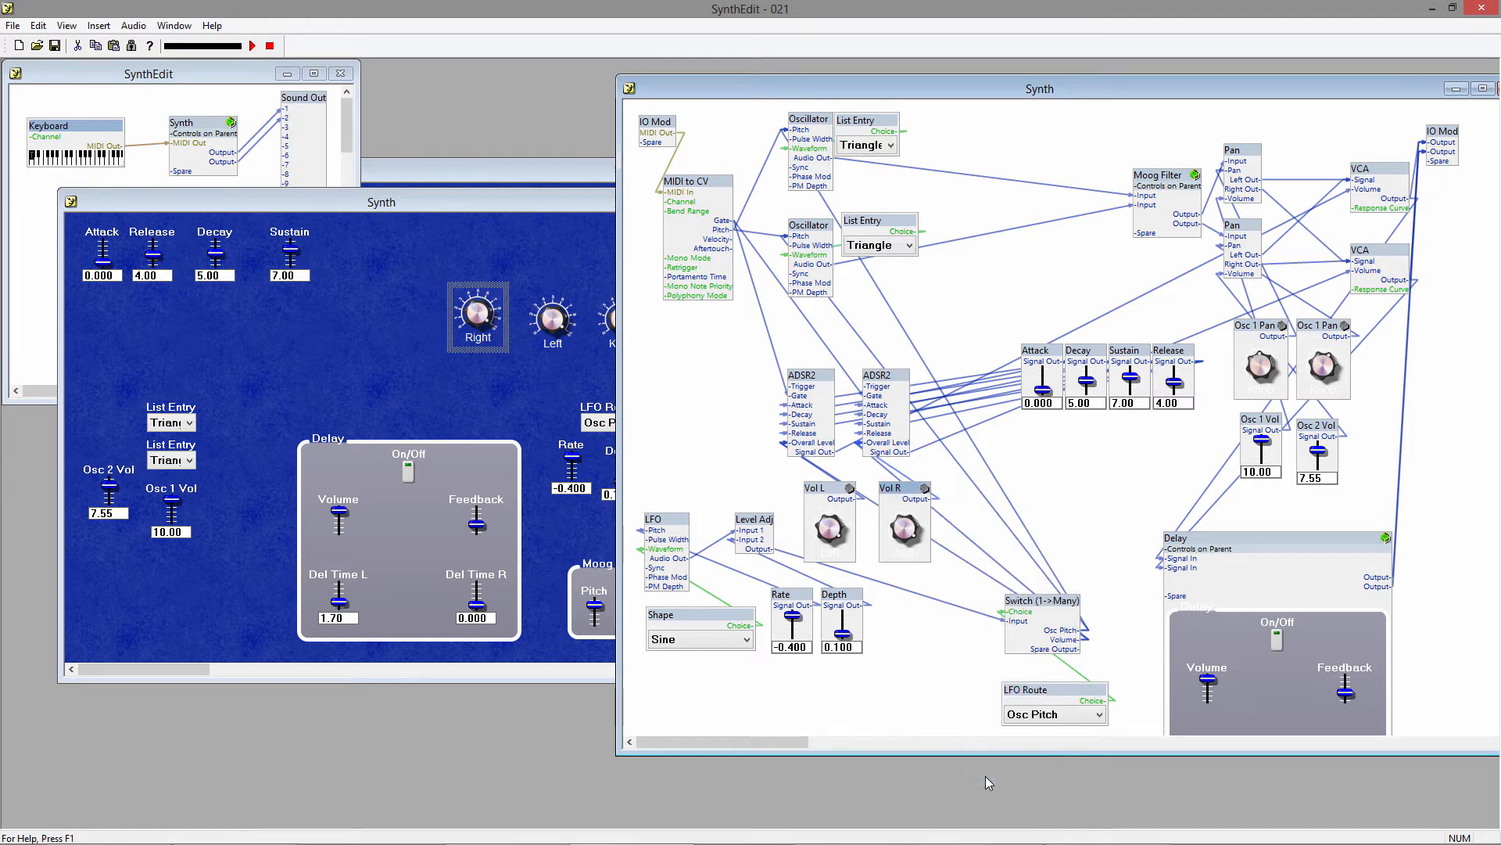
Unlock both Osc 1 Pan knob containers, moving the second one clear of the first.
right_click(1251, 336)
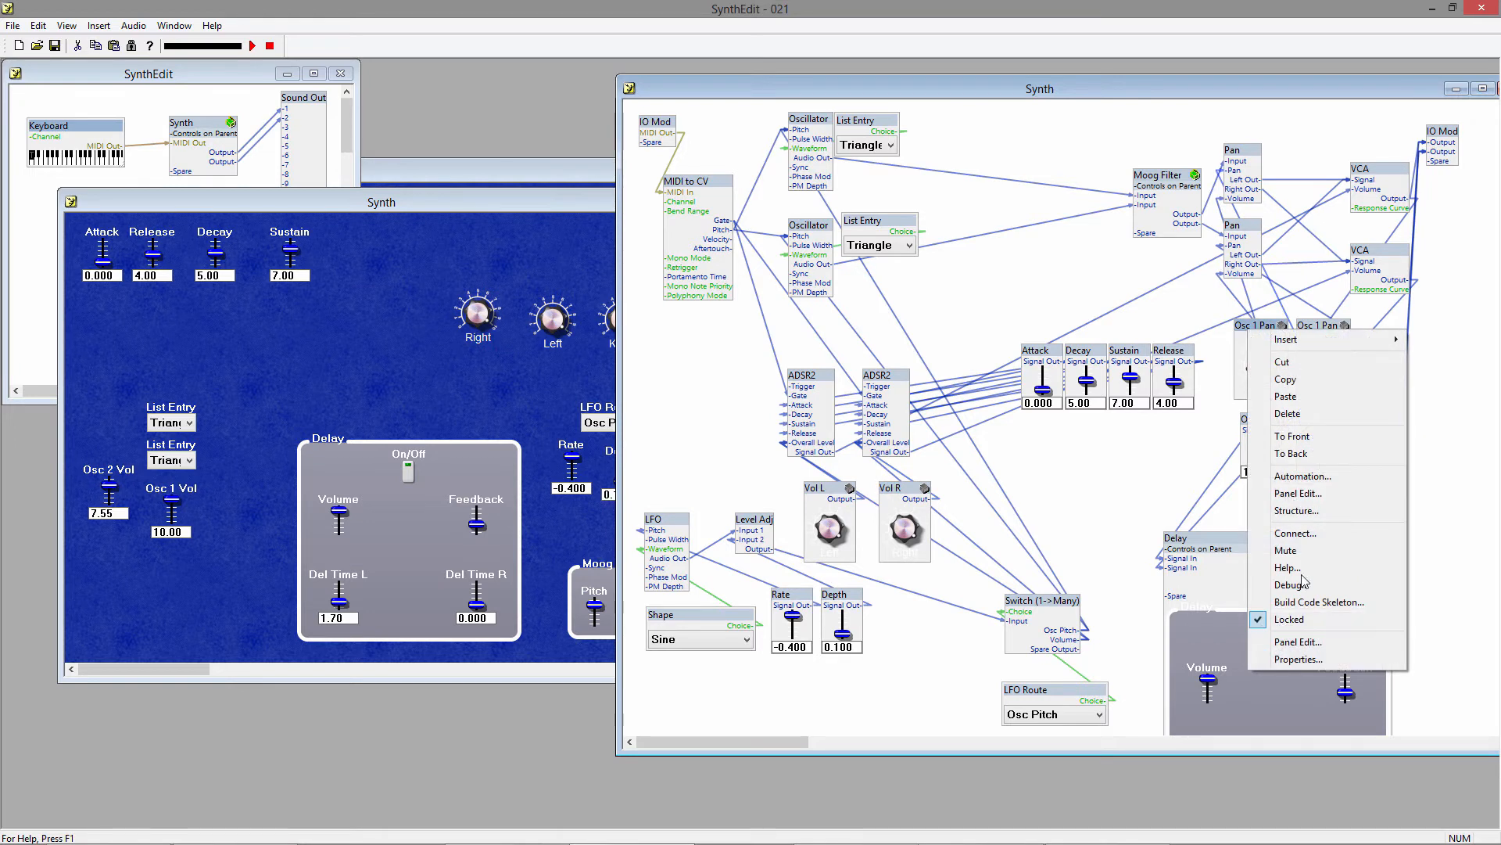
left_click(1291, 619)
left_click_drag(1317, 326, 1336, 327)
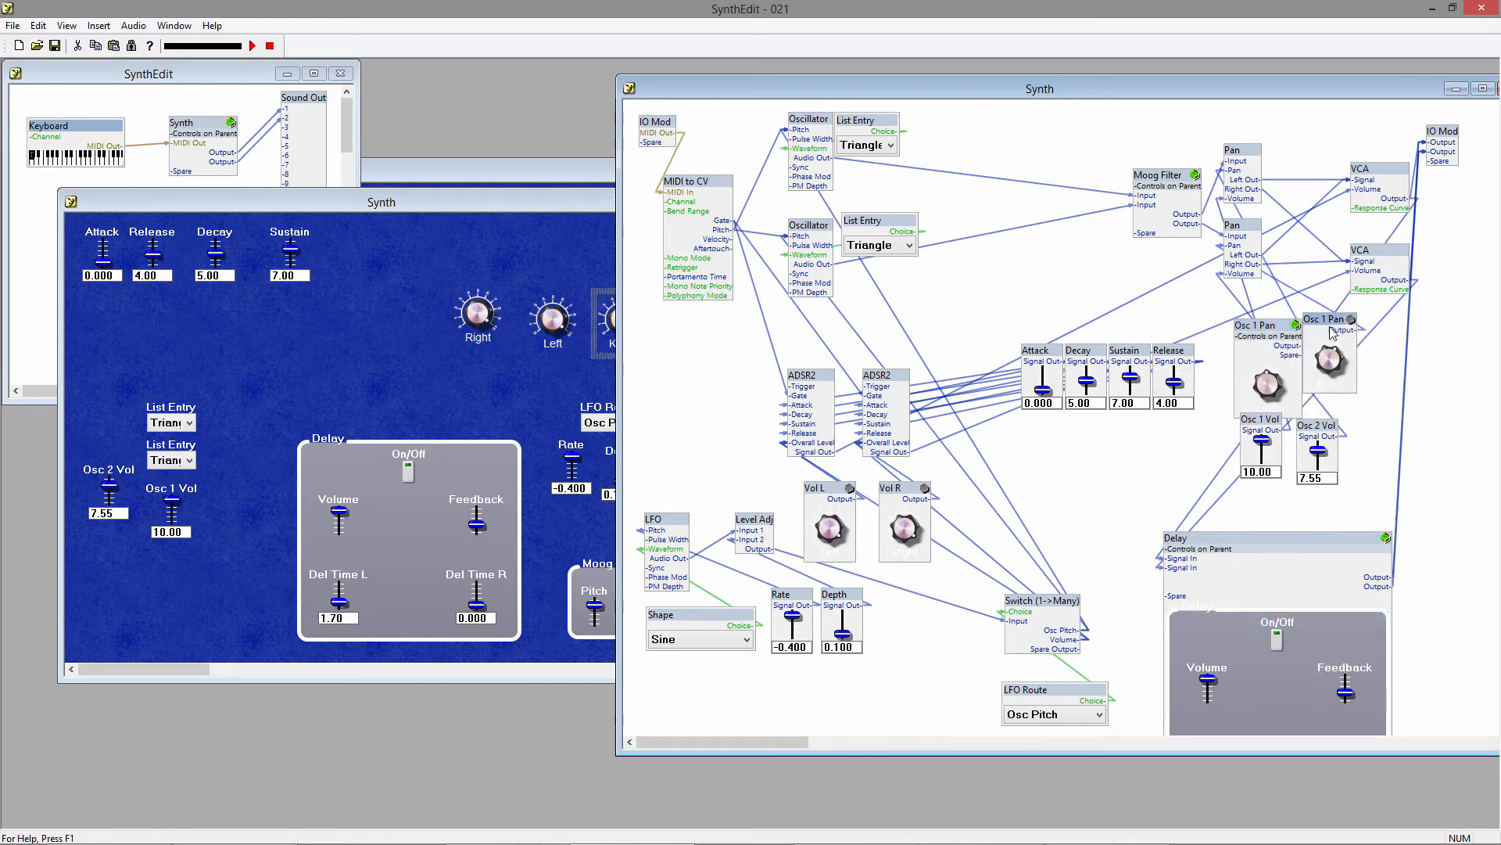
right_click(1336, 327)
left_click(1376, 618)
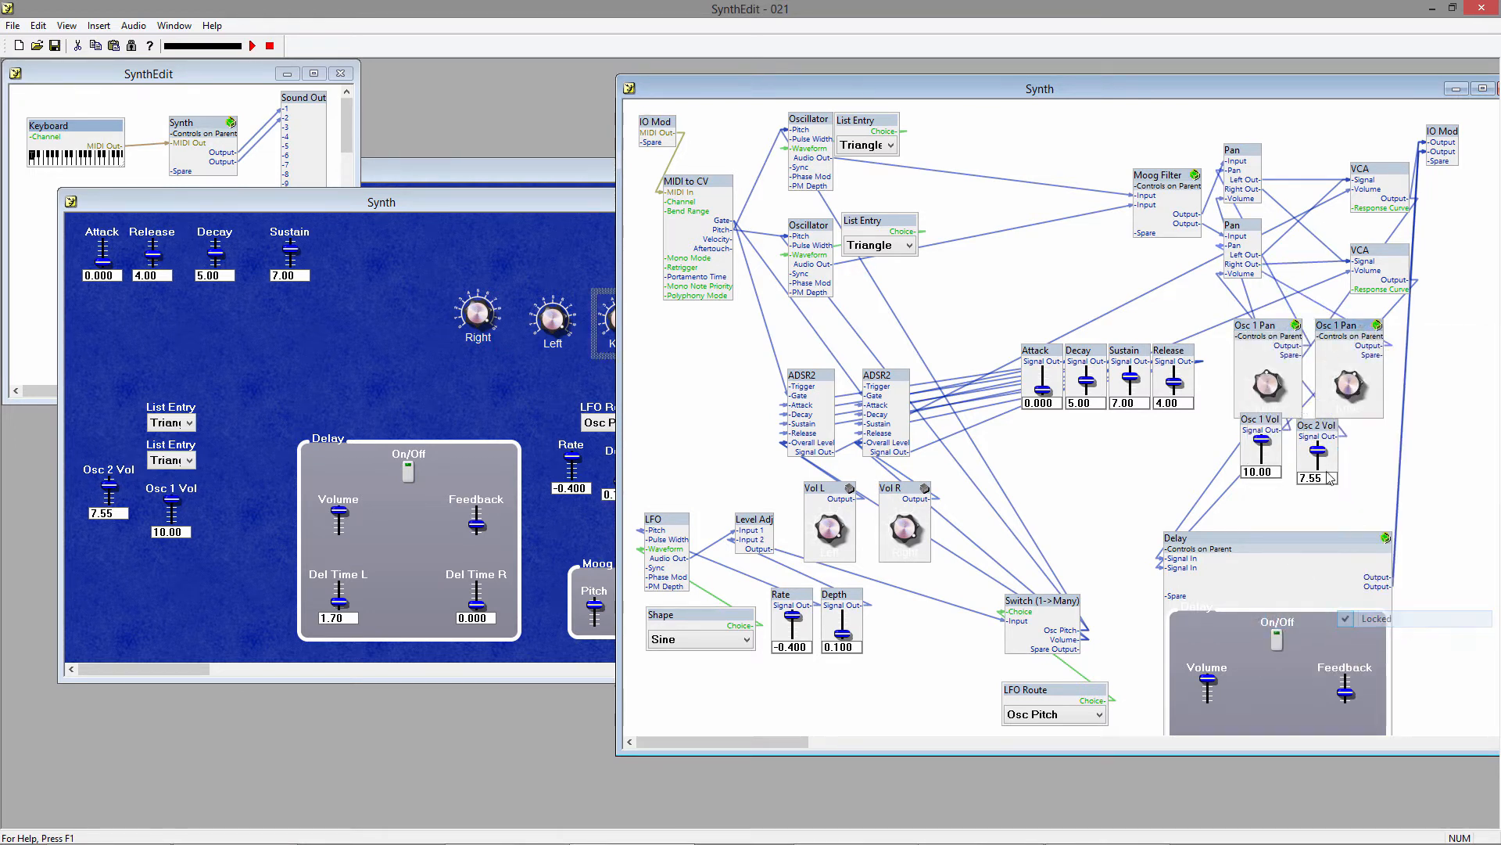
Set the text of the Text Entry3 module inside the first Osc 1 Pan container to Osc 1 Pan.
double_click(1262, 335)
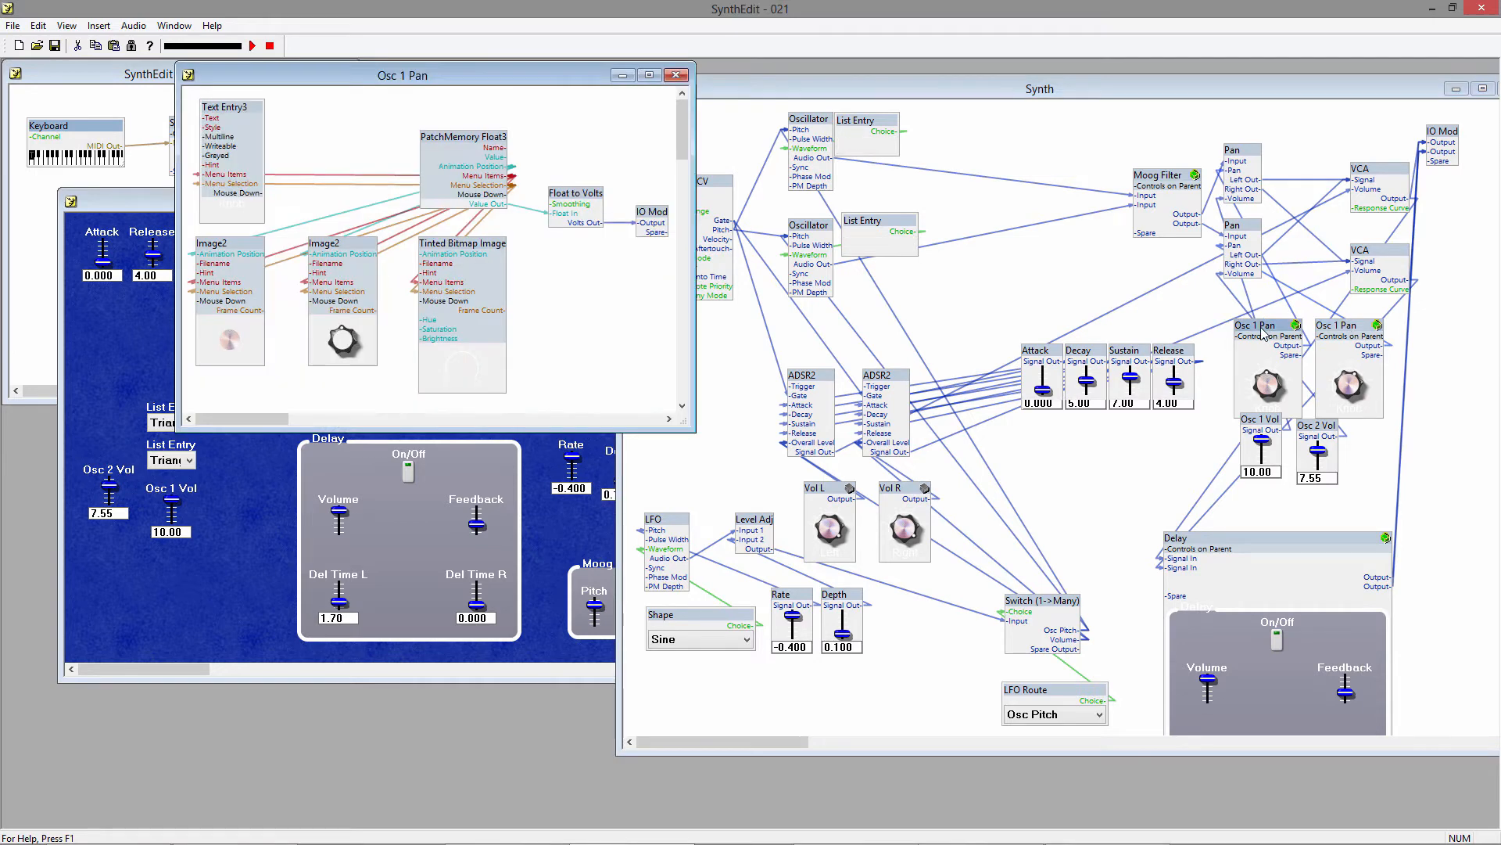
right_click(233, 115)
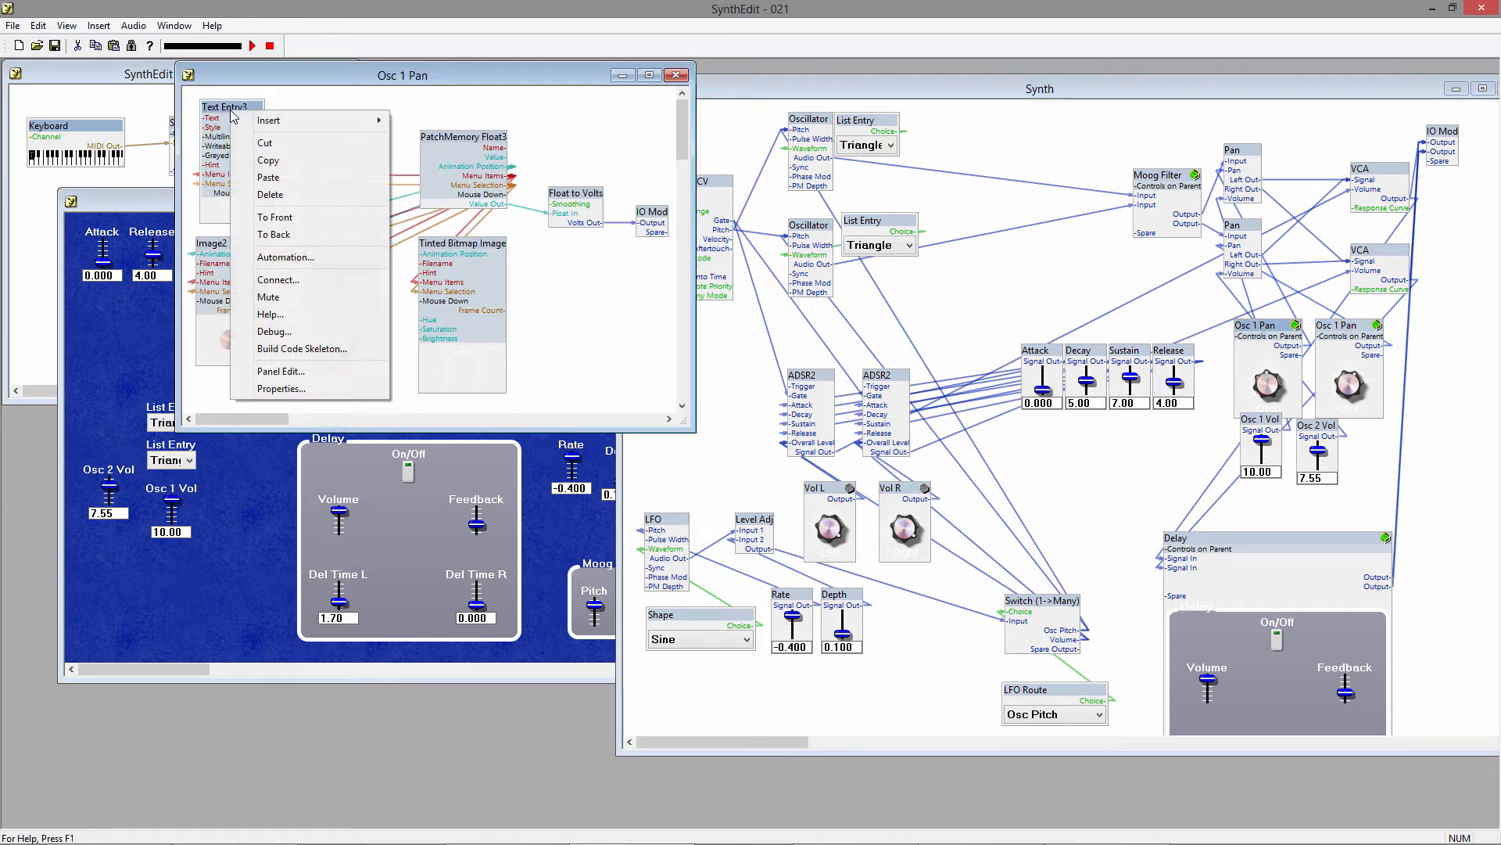
left_click(281, 388)
left_click(774, 416)
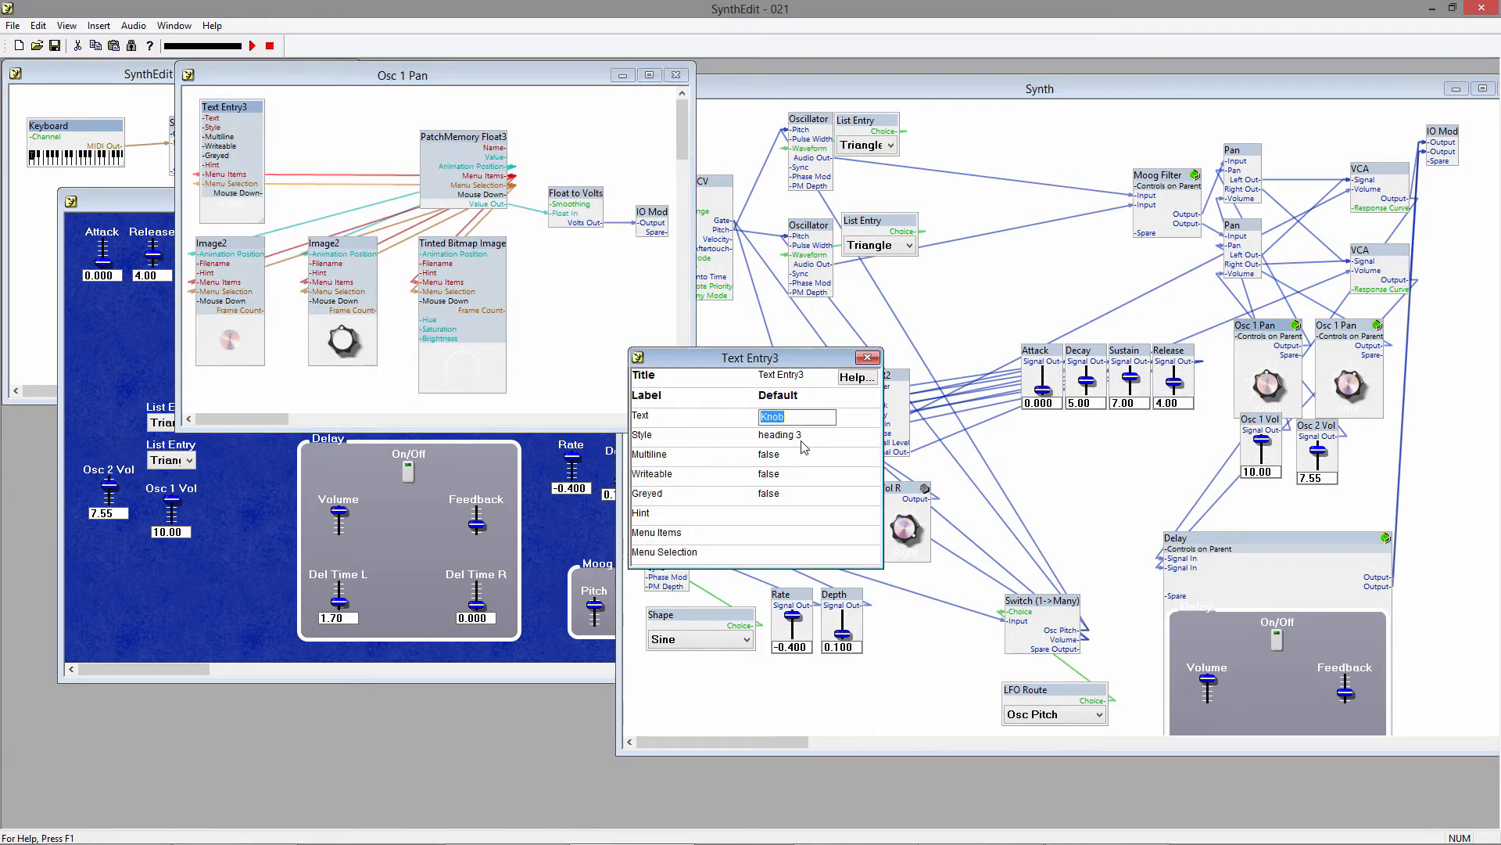
type("Osc 1 Pan")
key("Tab")
left_click(867, 357)
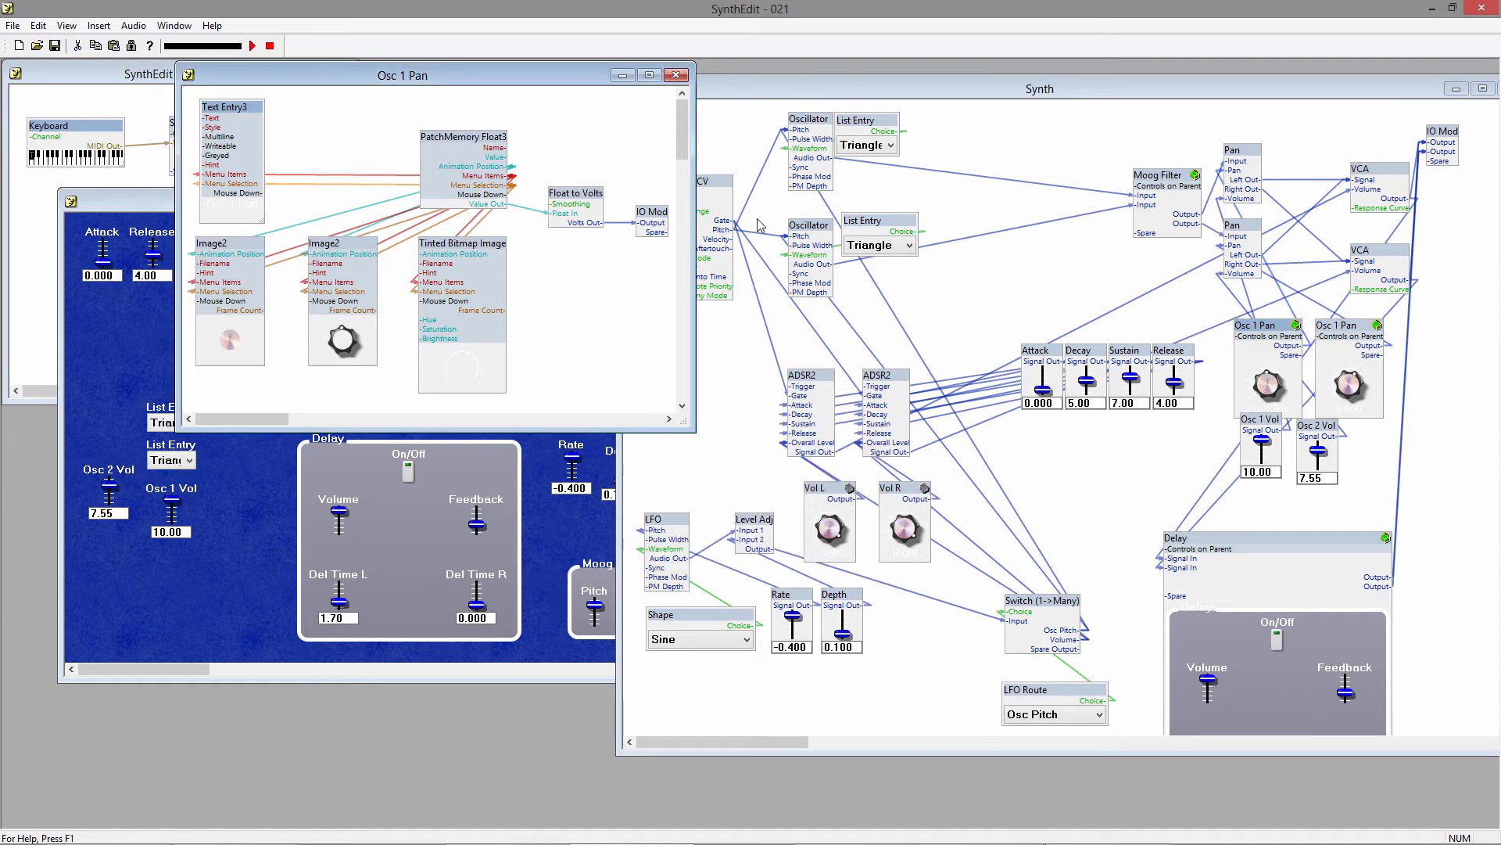
left_click(677, 76)
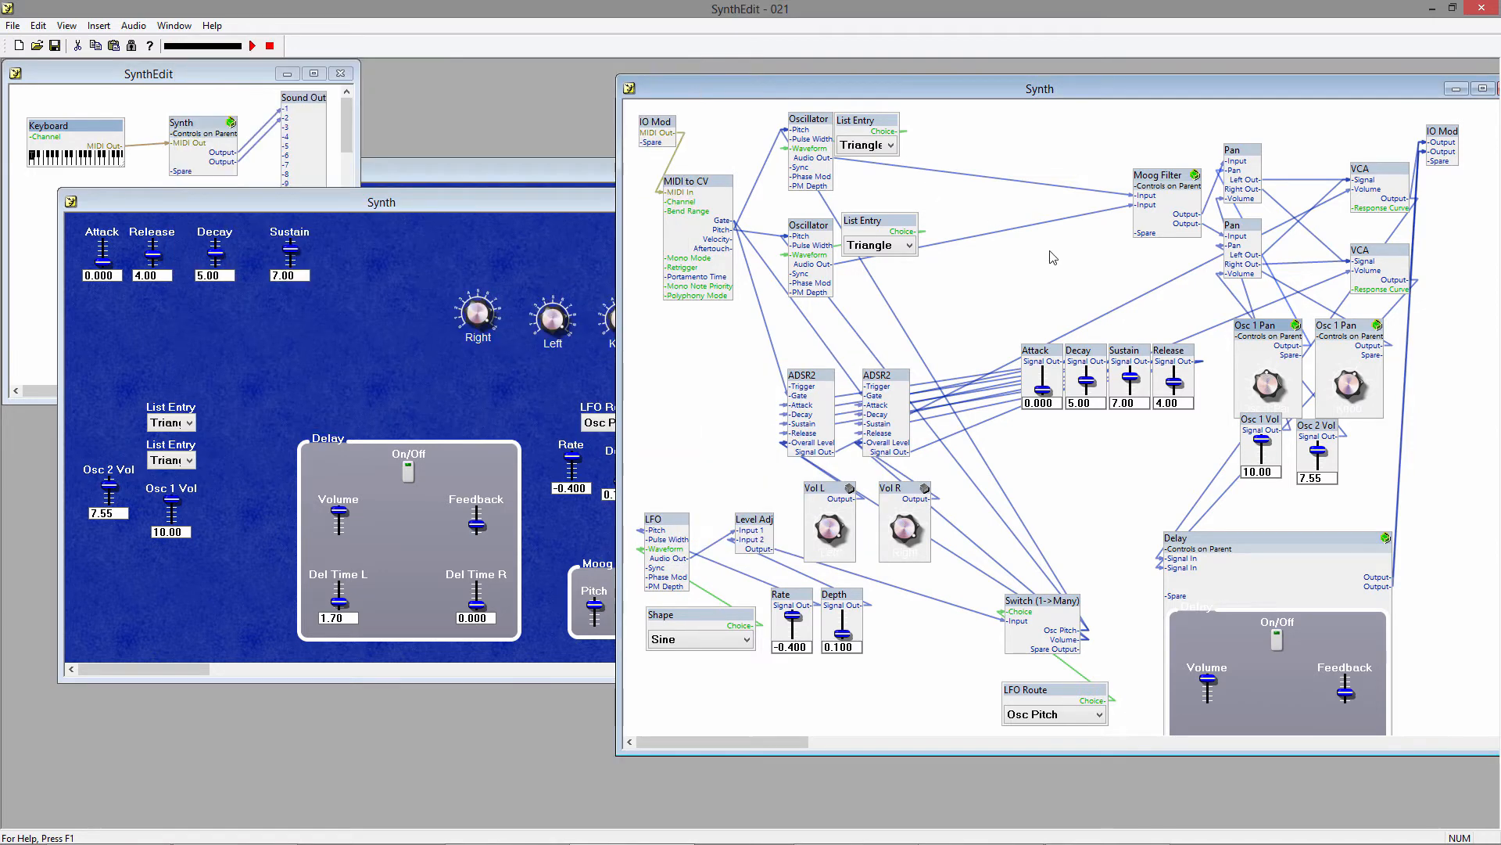
Set the text of the Text Entry3 module inside the second Osc 1 Pan container to Osc 2 Pan.
right_click(1353, 334)
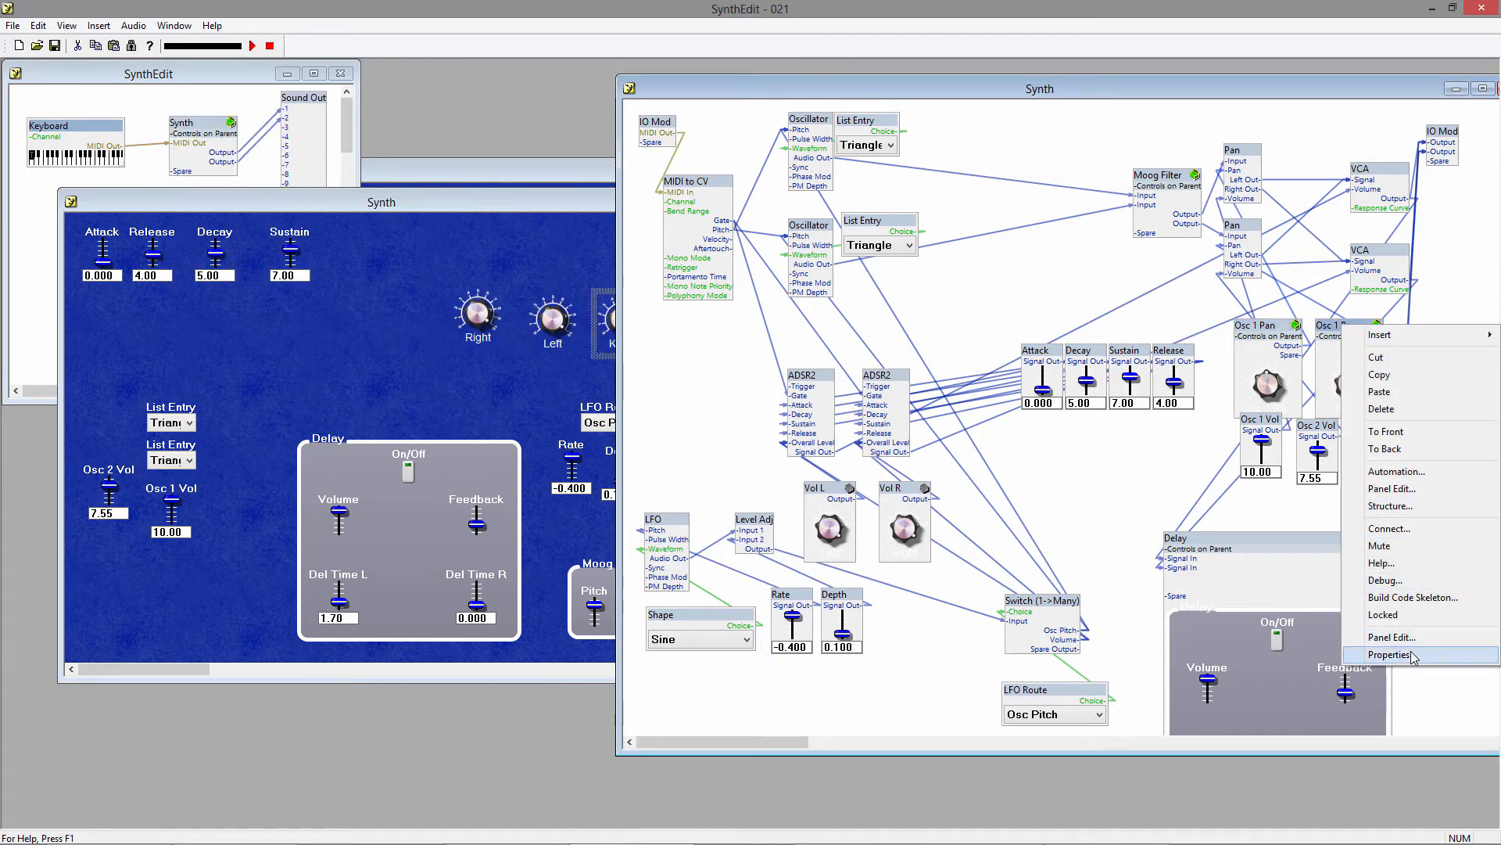
double_click(1338, 326)
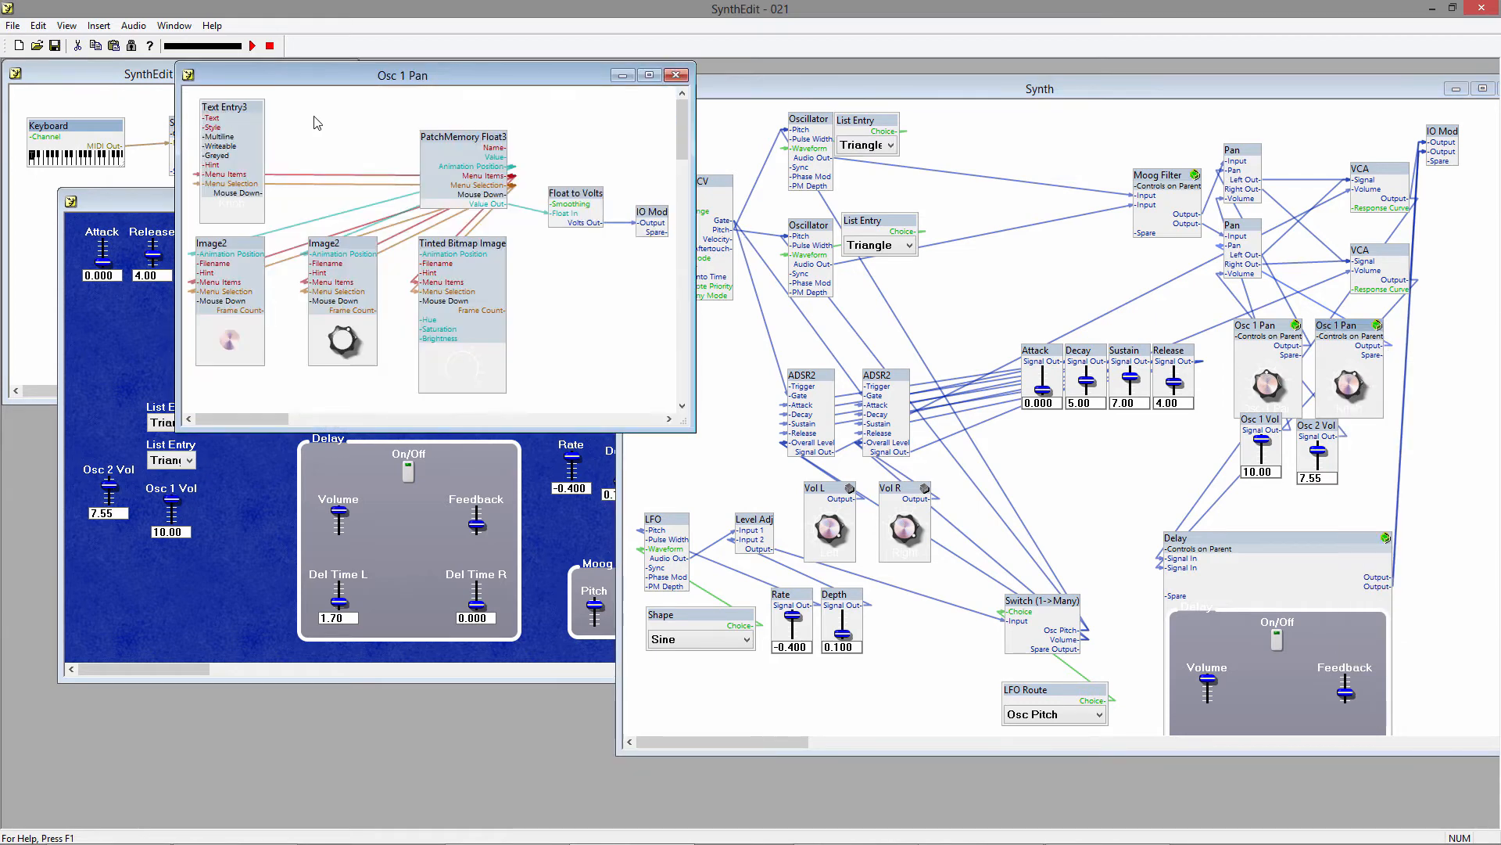
right_click(235, 110)
left_click(313, 382)
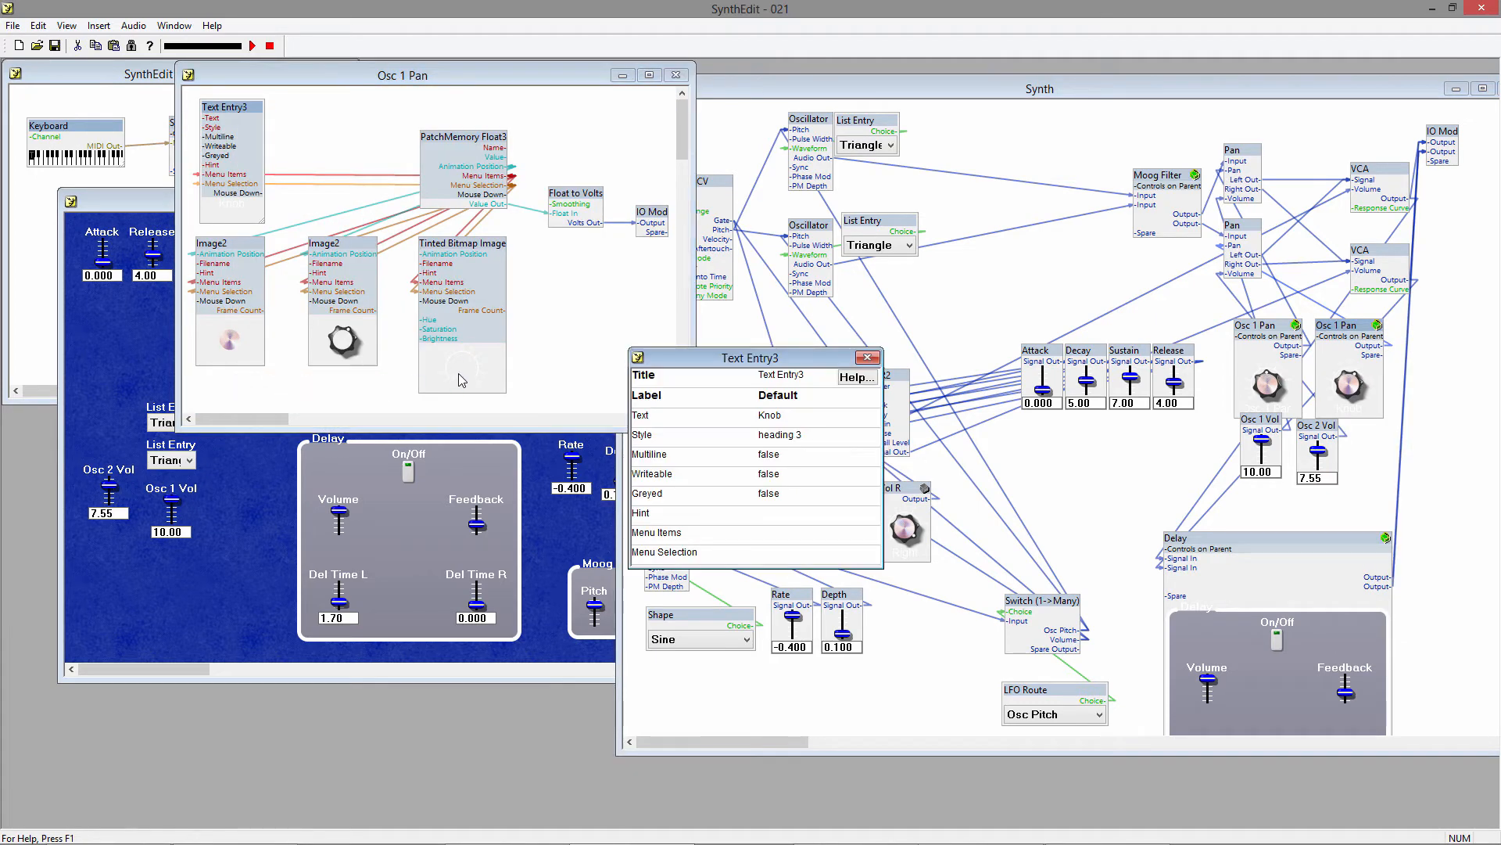
left_click(785, 416)
type("Osc 2 Pan")
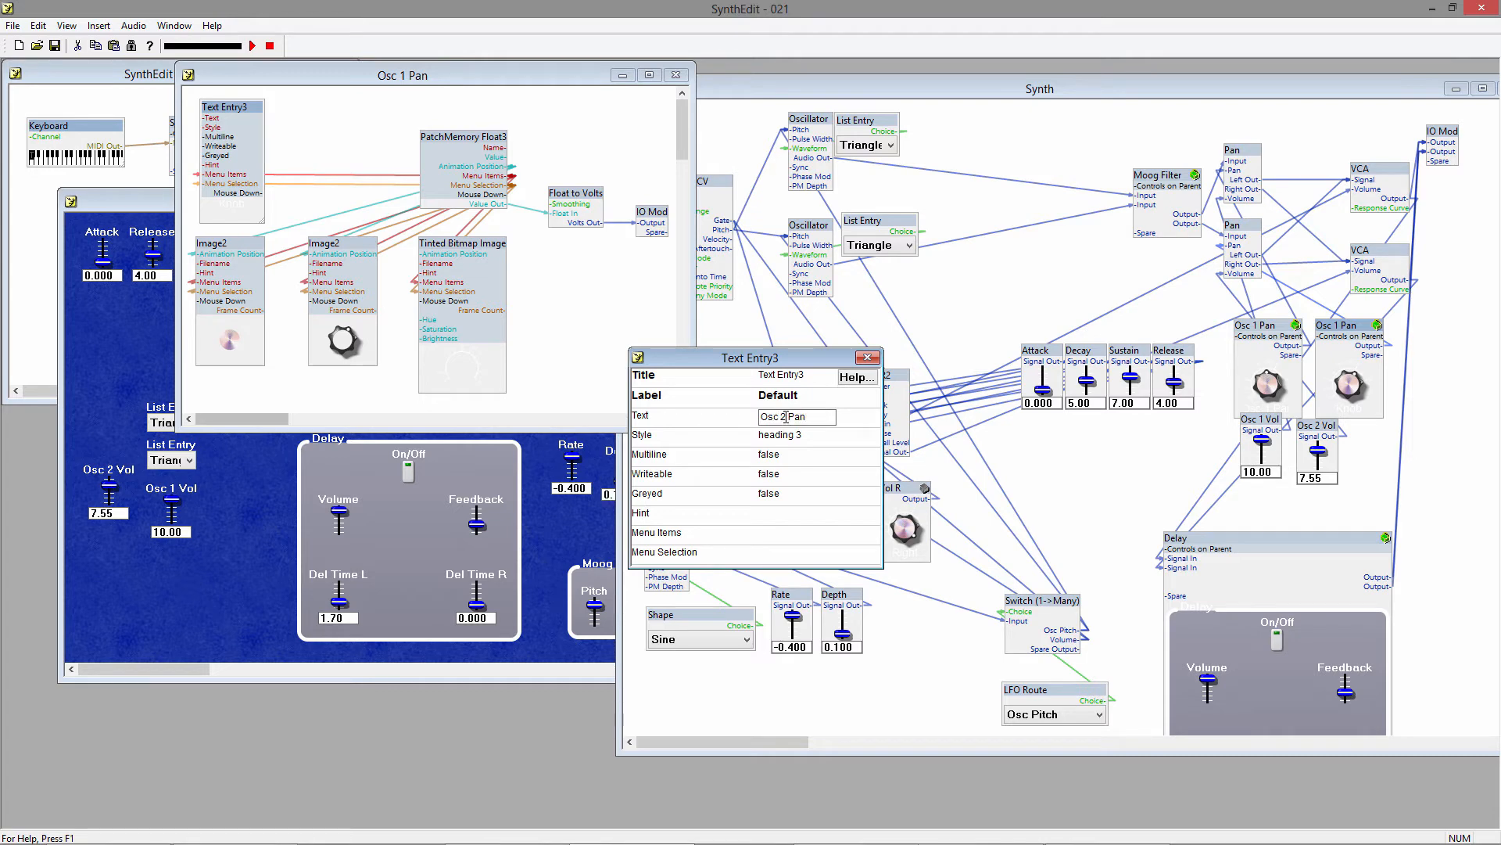
key("Tab")
left_click(868, 357)
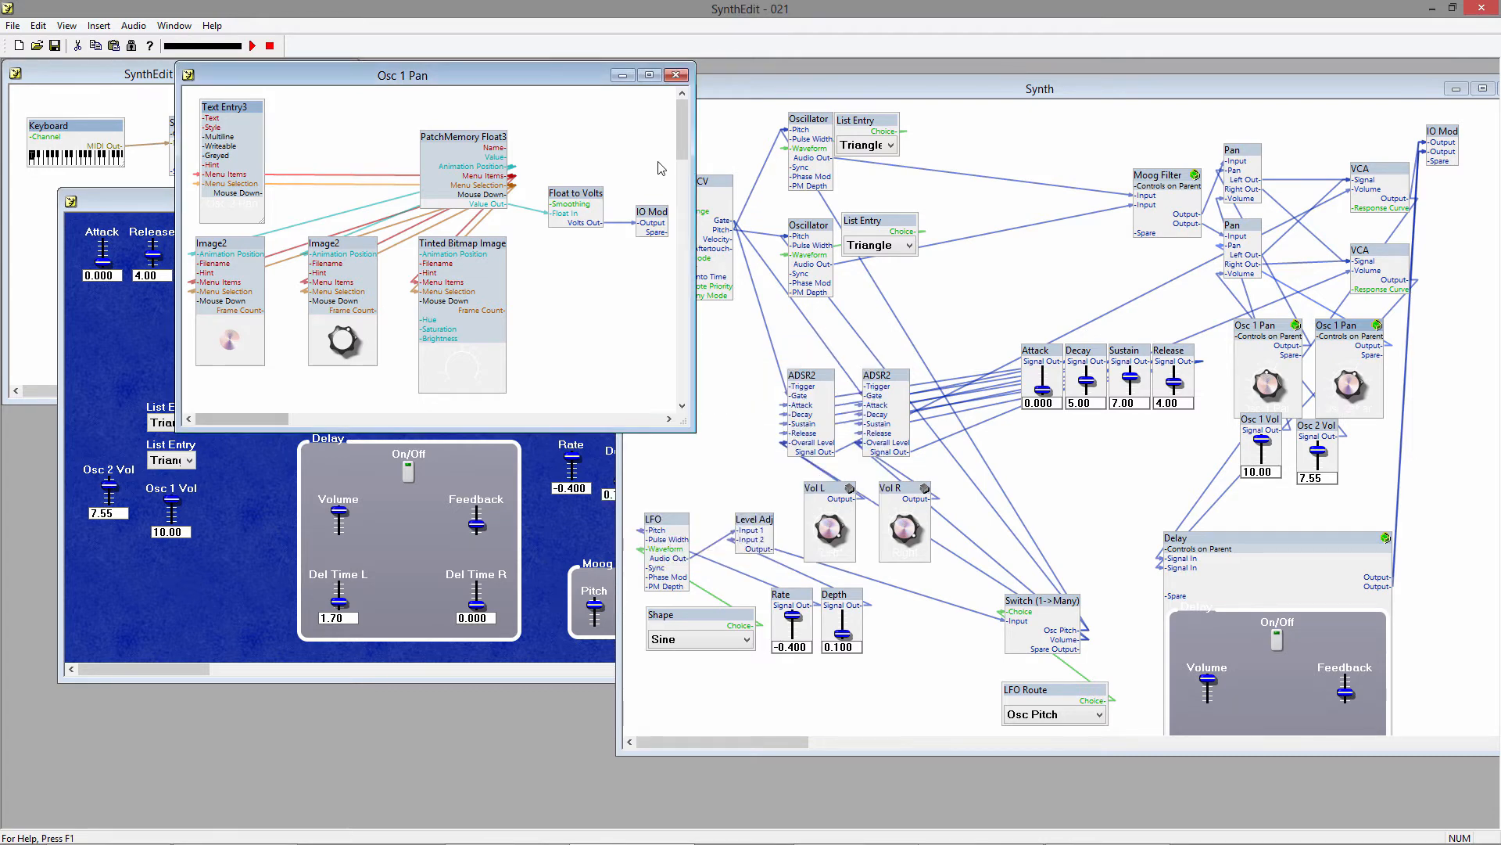
left_click(676, 74)
left_click(487, 197)
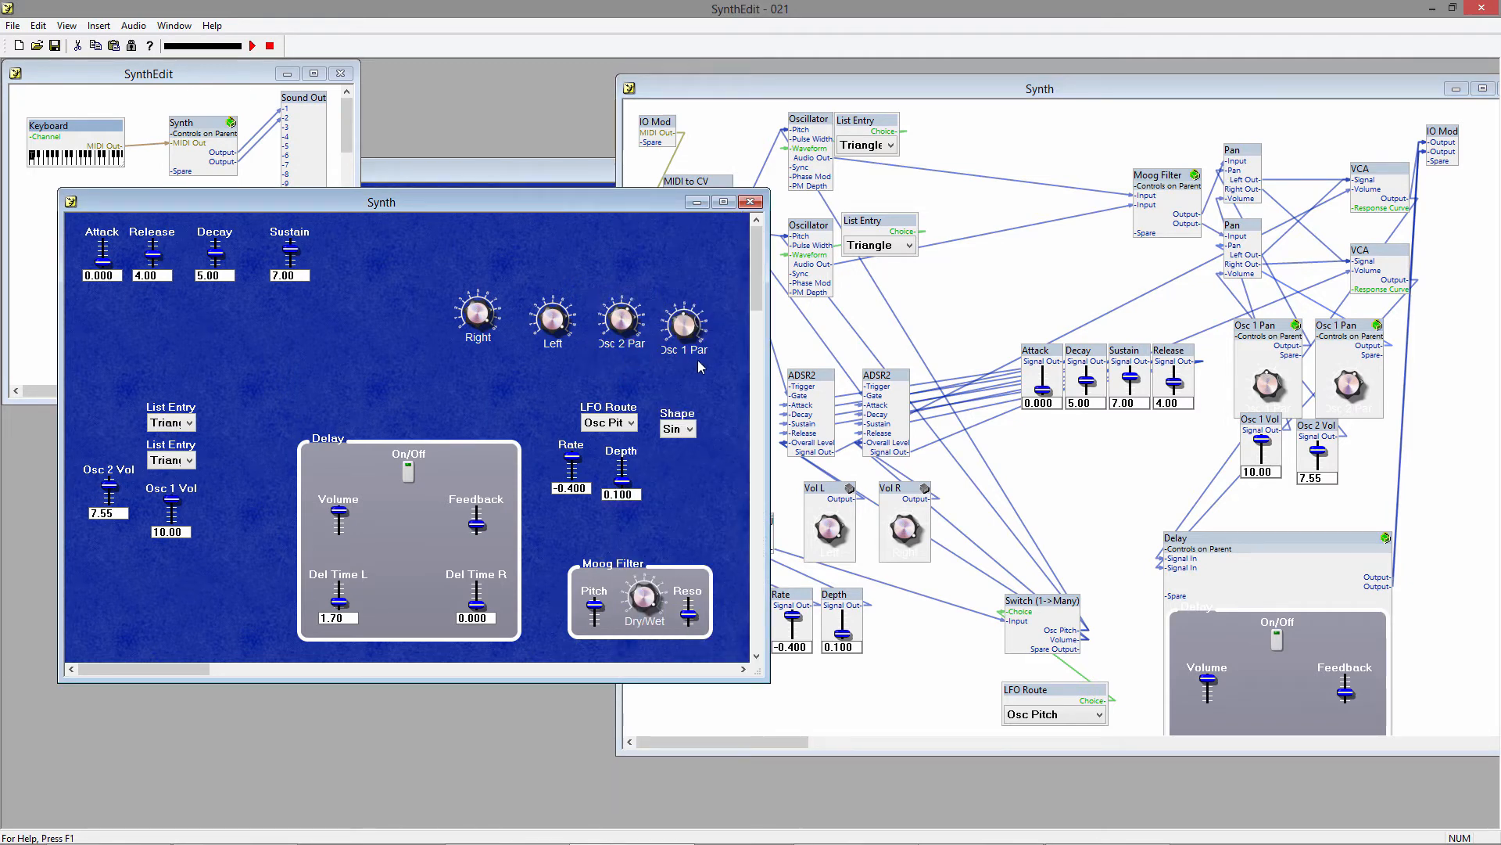
Widen the Osc 1 Pan knob's label in its panel editor to fit the full text, and lock its container again.
right_click(1272, 338)
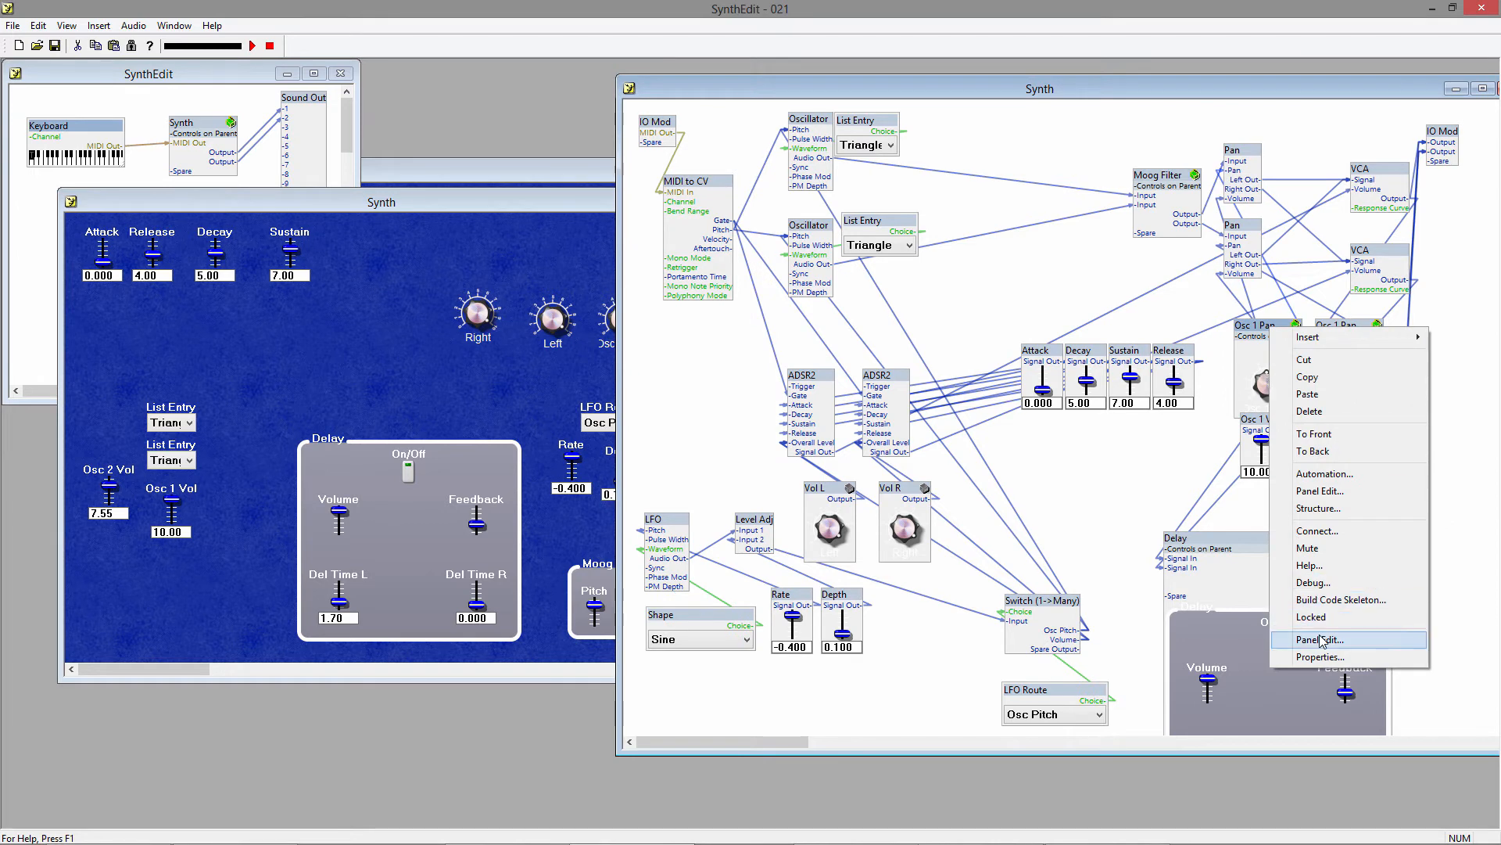
left_click(1322, 640)
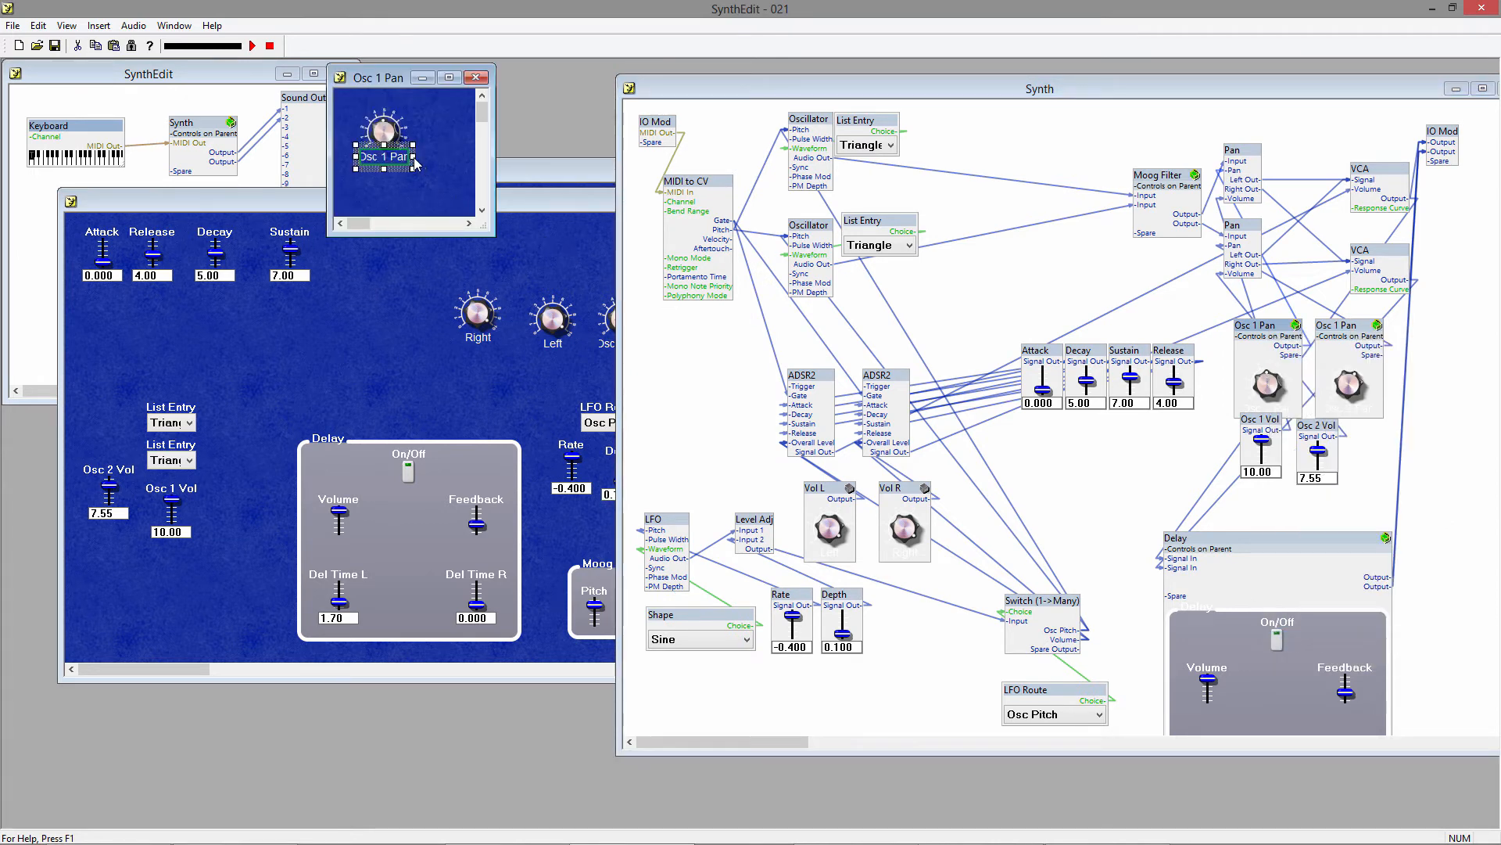
mouse_move(414, 158)
left_mouse_down()
mouse_move(435, 160)
mouse_move(415, 156)
left_mouse_up()
left_click(439, 153)
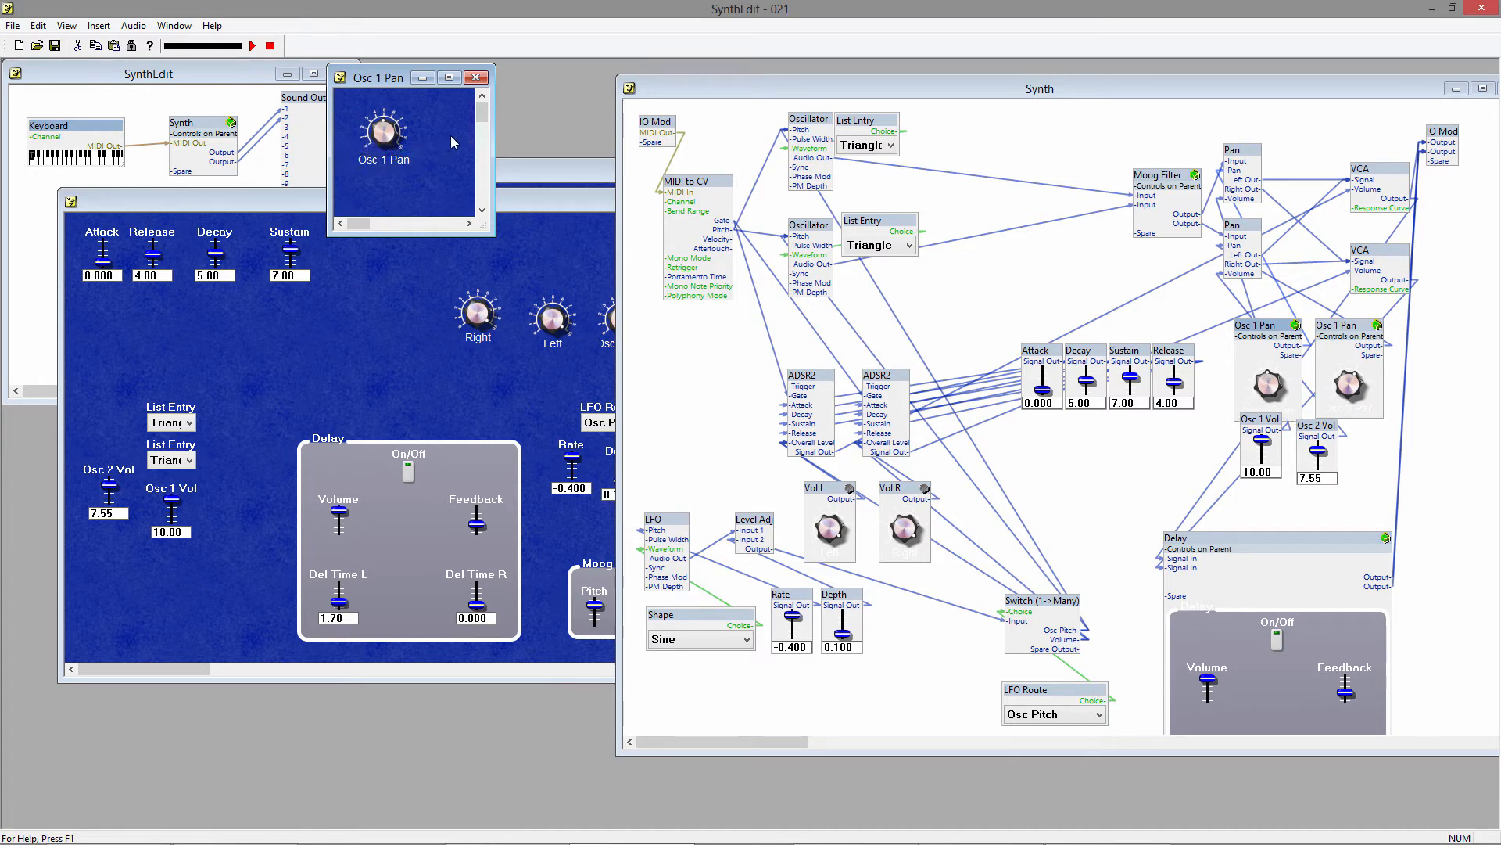
left_click(476, 78)
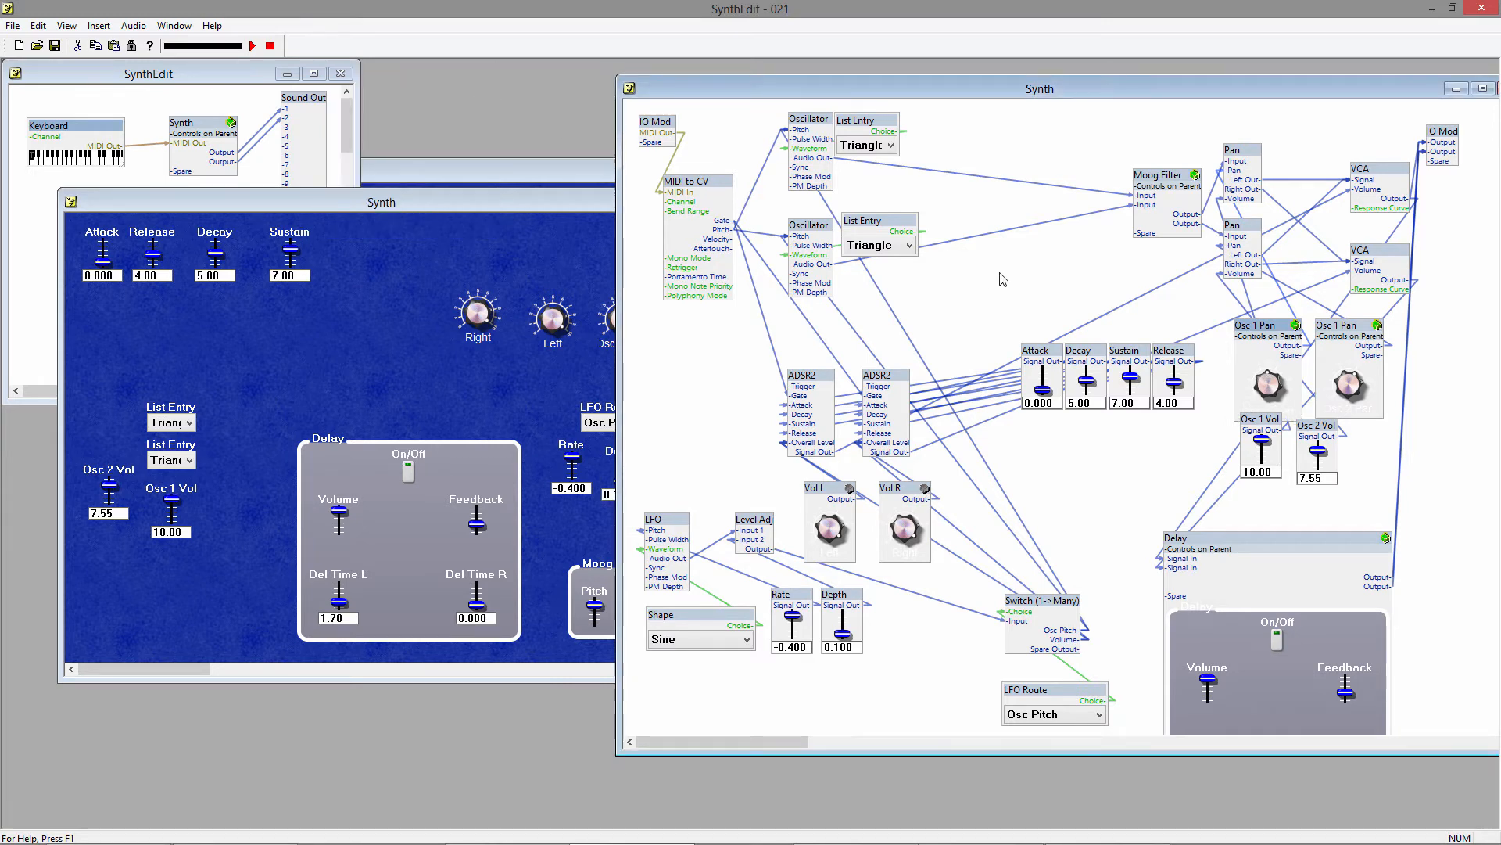
right_click(1271, 332)
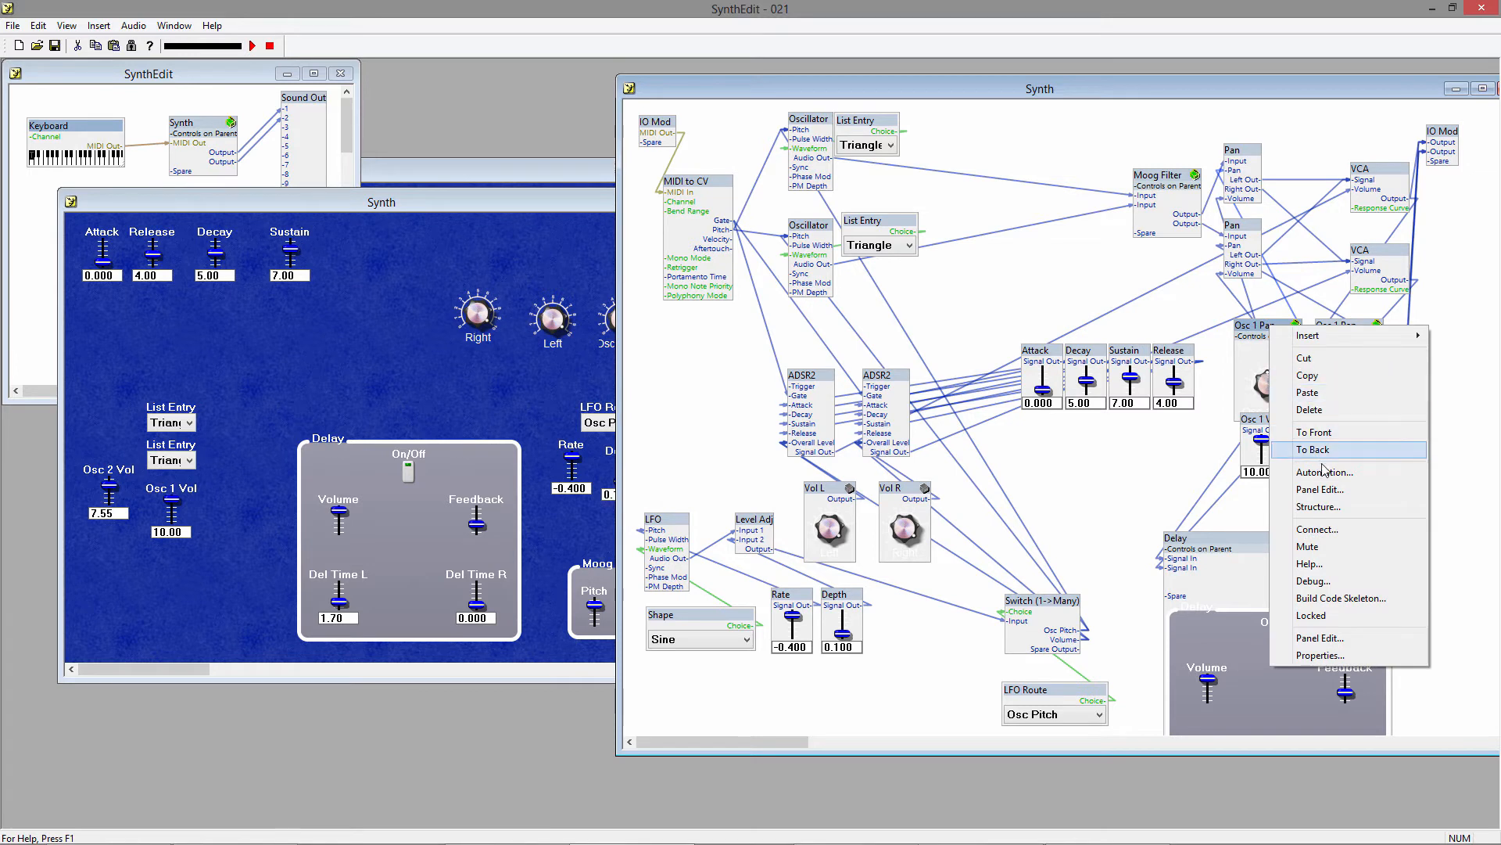
left_click(1340, 615)
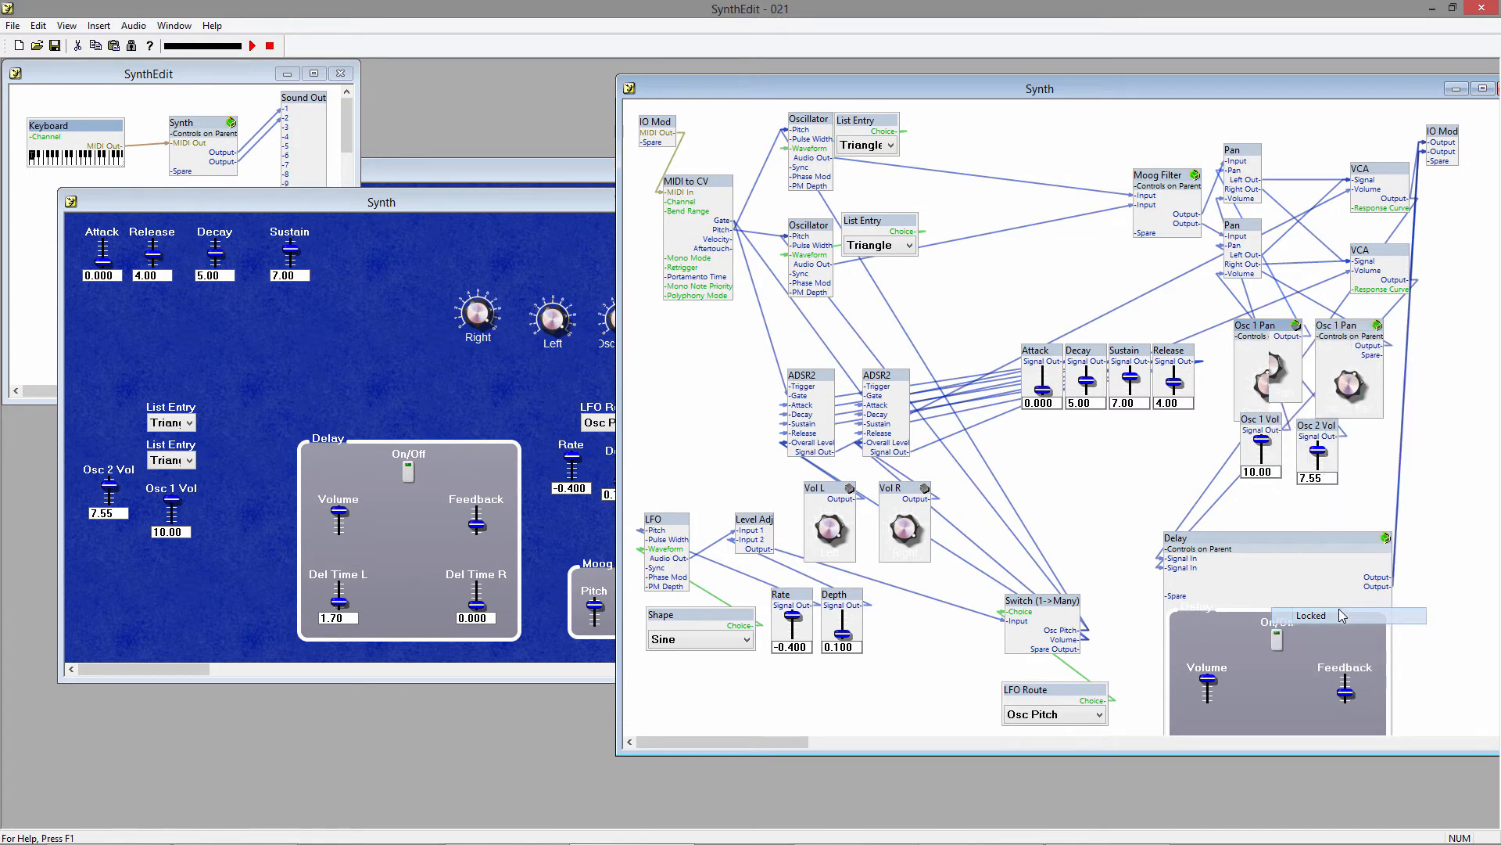
Widen the Osc 2 Pan knob's label in its panel editor to fit the full text, and lock its container again.
right_click(1351, 333)
left_click(1412, 635)
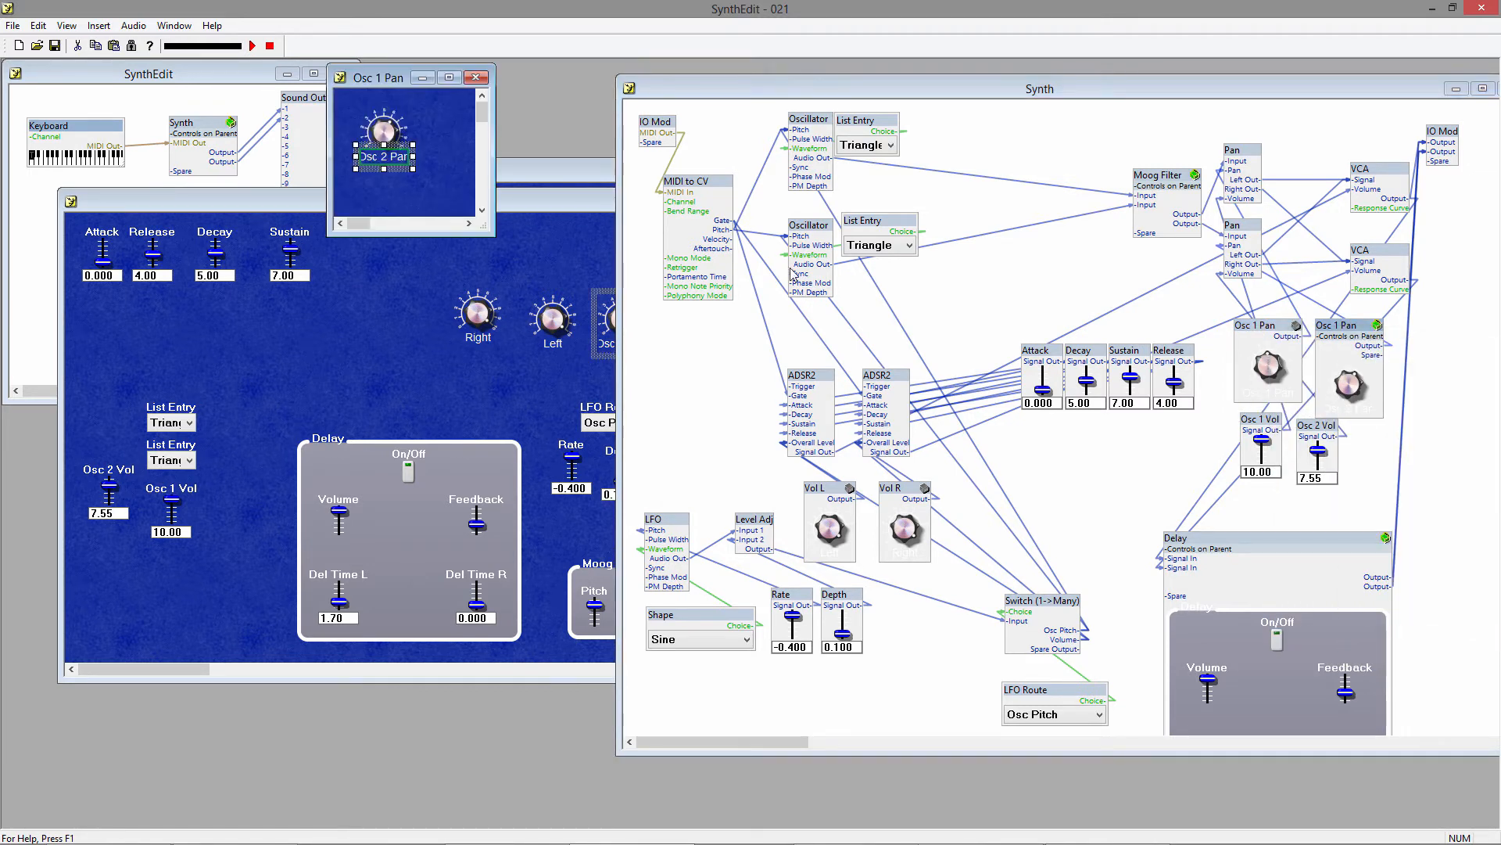
mouse_move(414, 162)
left_mouse_down()
mouse_move(429, 162)
mouse_move(411, 158)
left_mouse_up()
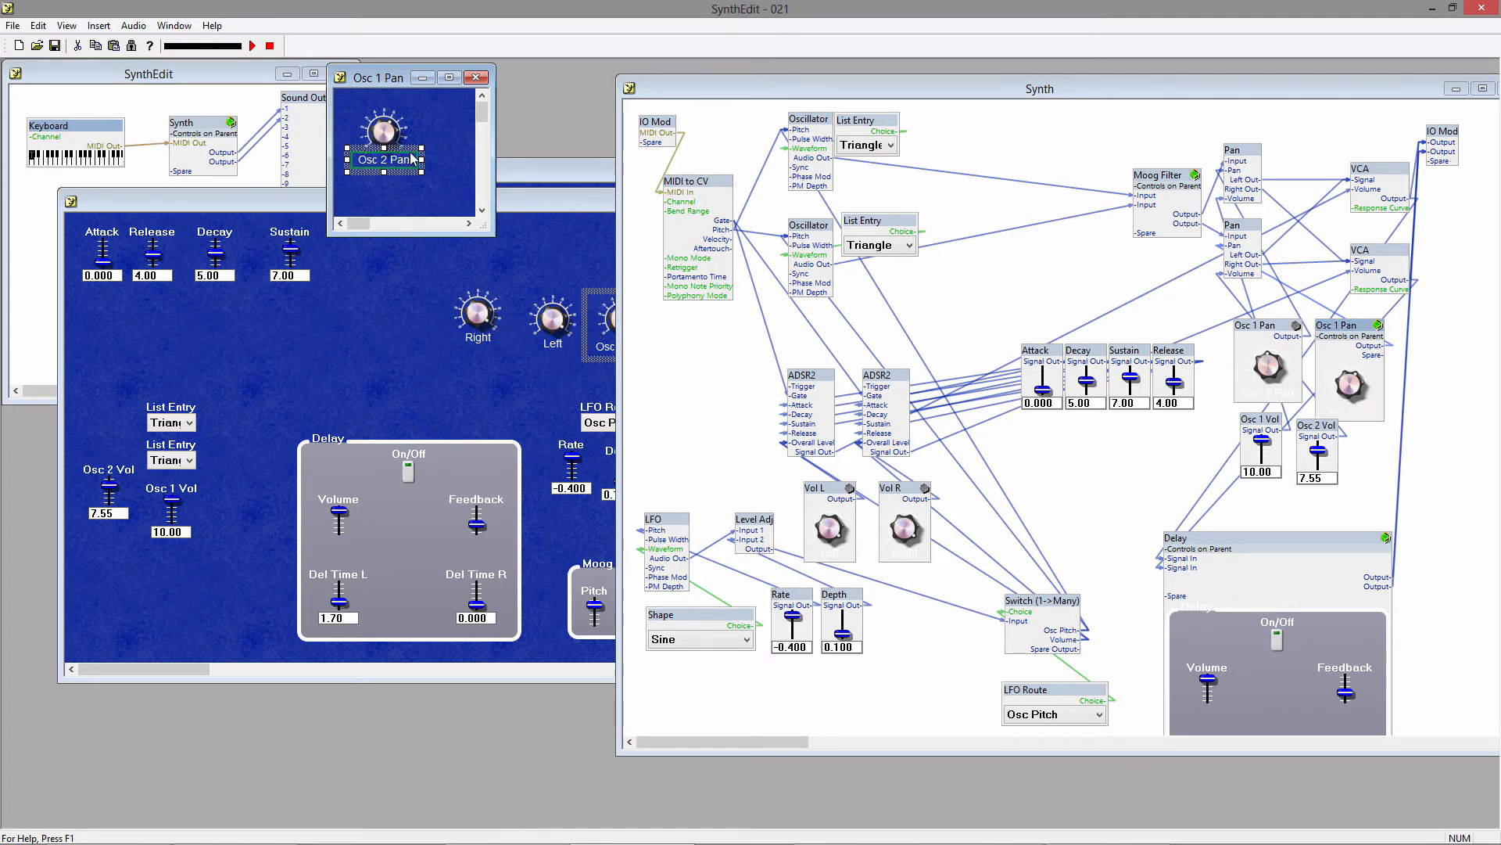
left_click(476, 79)
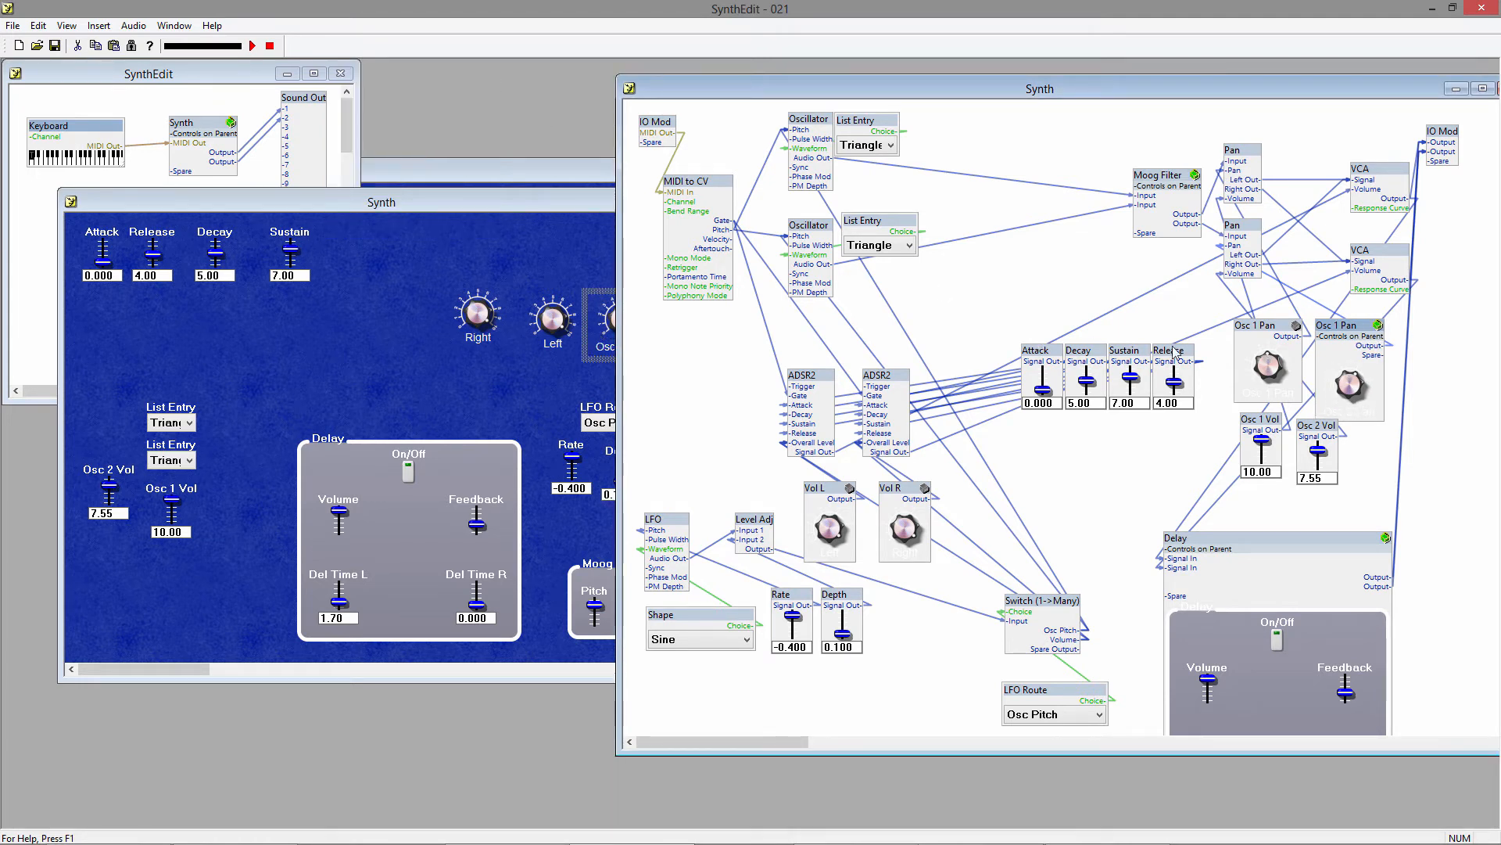
right_click(1338, 324)
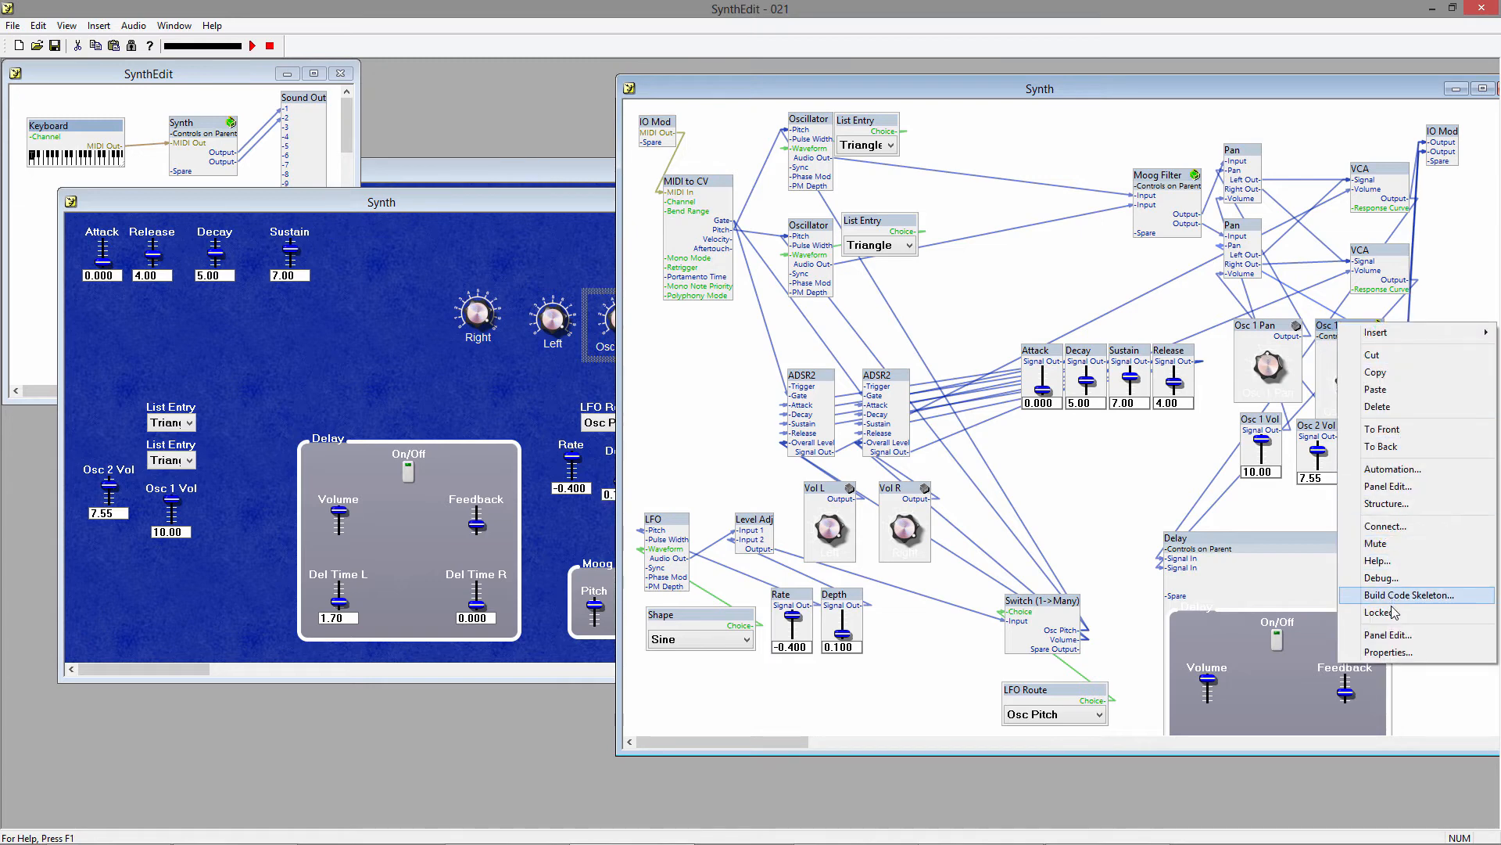
key("Escape")
Insert a Rectangle sub-control on the synth panel and arrange it as a backing plate behind the Left and Right knobs.
right_click(348, 327)
mouse_move(387, 338)
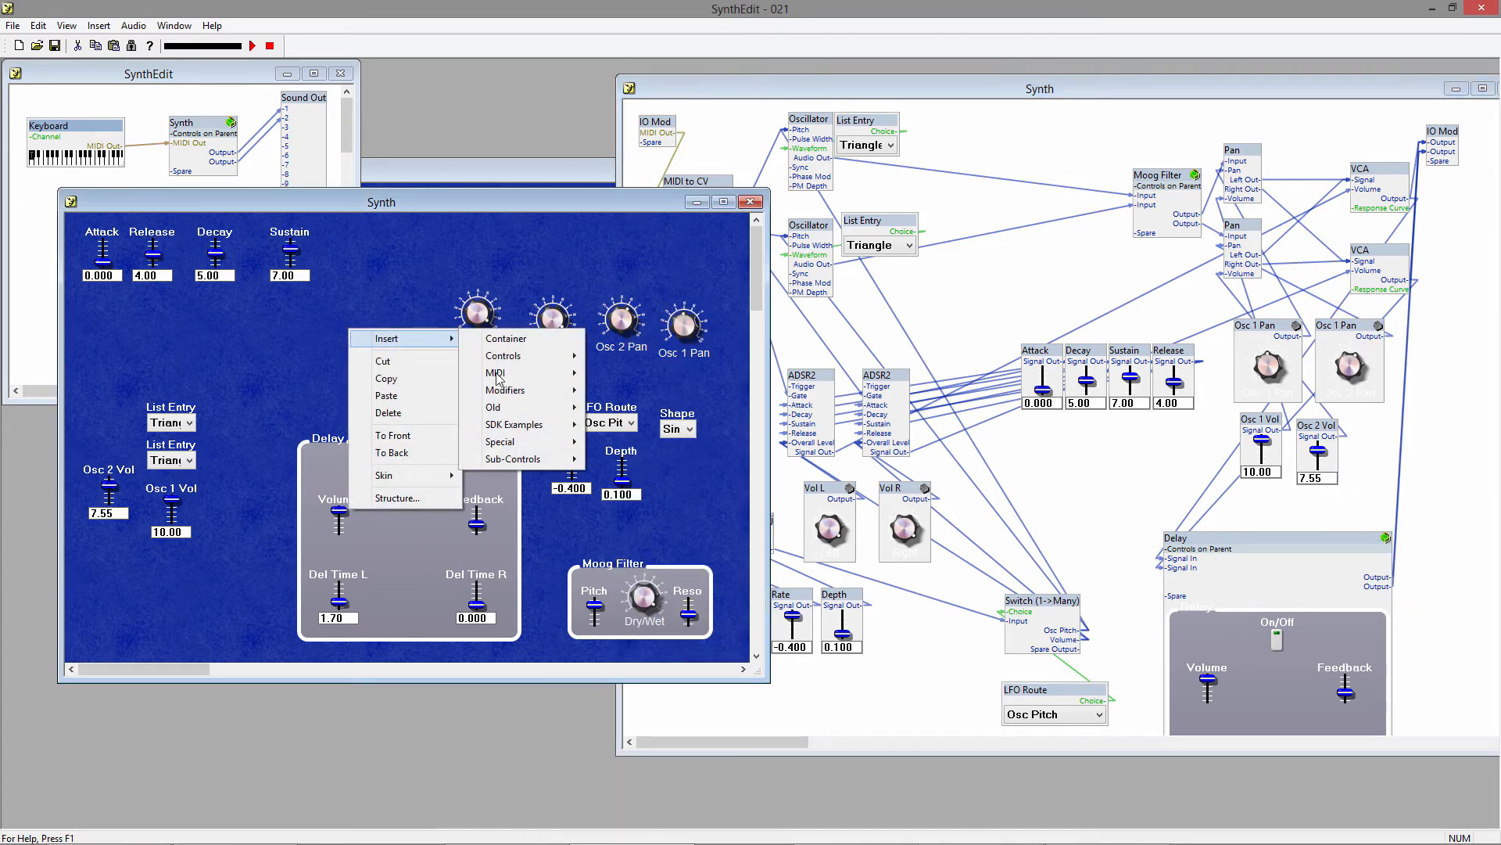
mouse_move(540, 462)
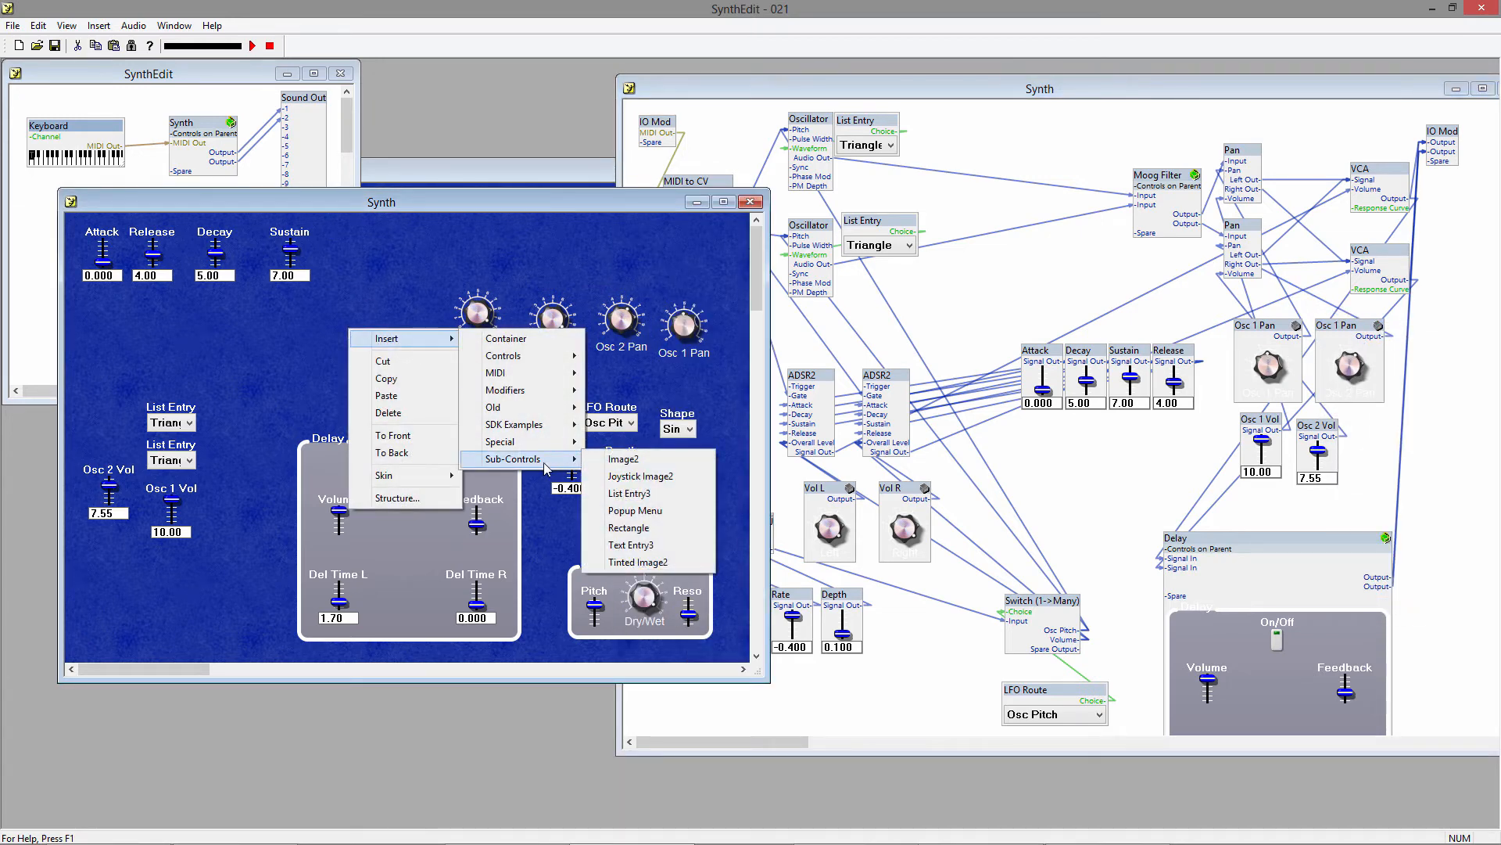
left_click(668, 526)
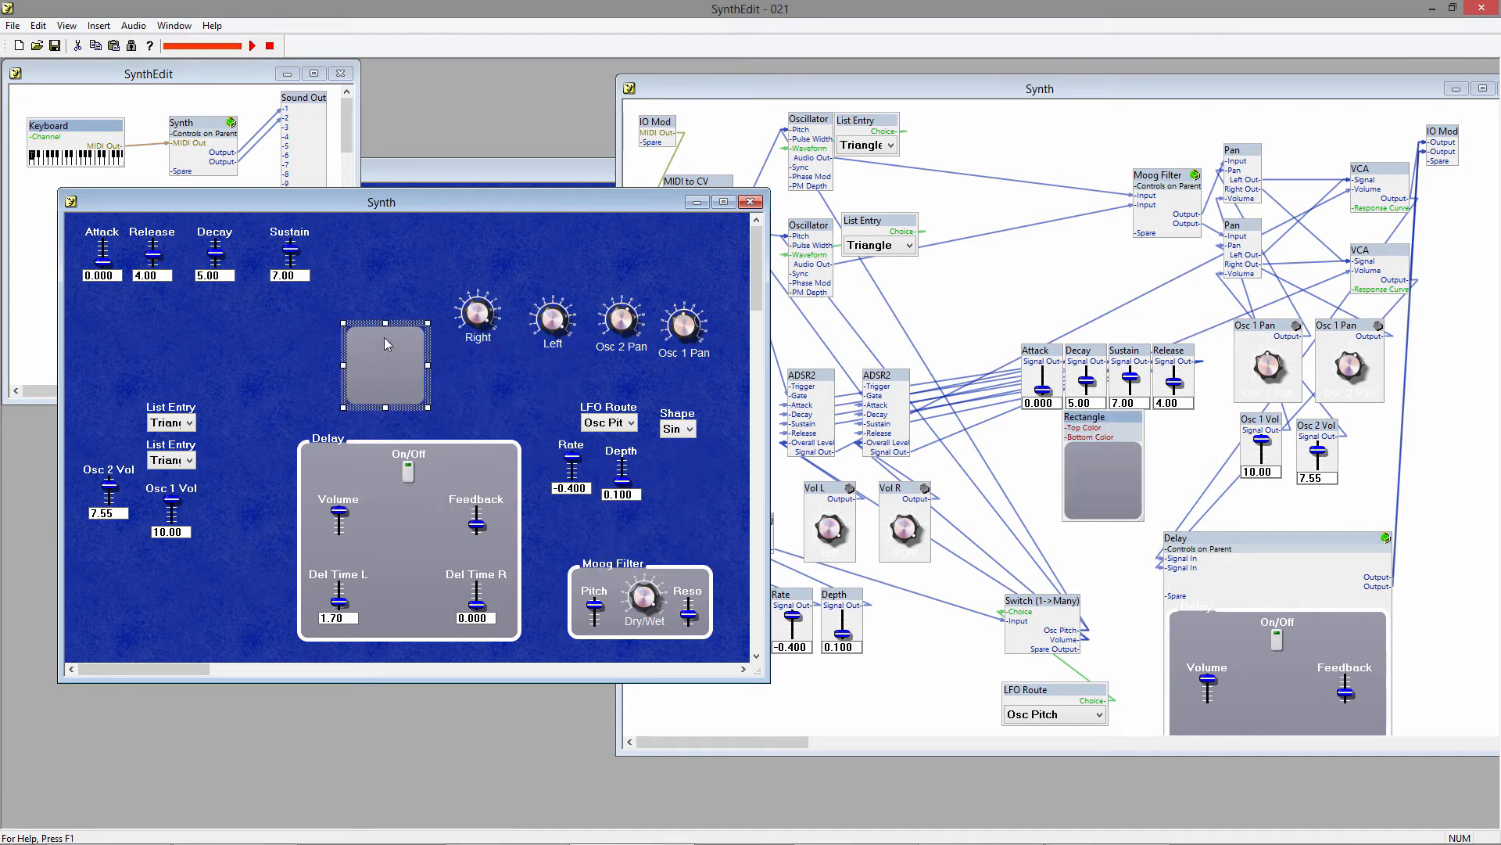
right_click(395, 348)
left_click(438, 486)
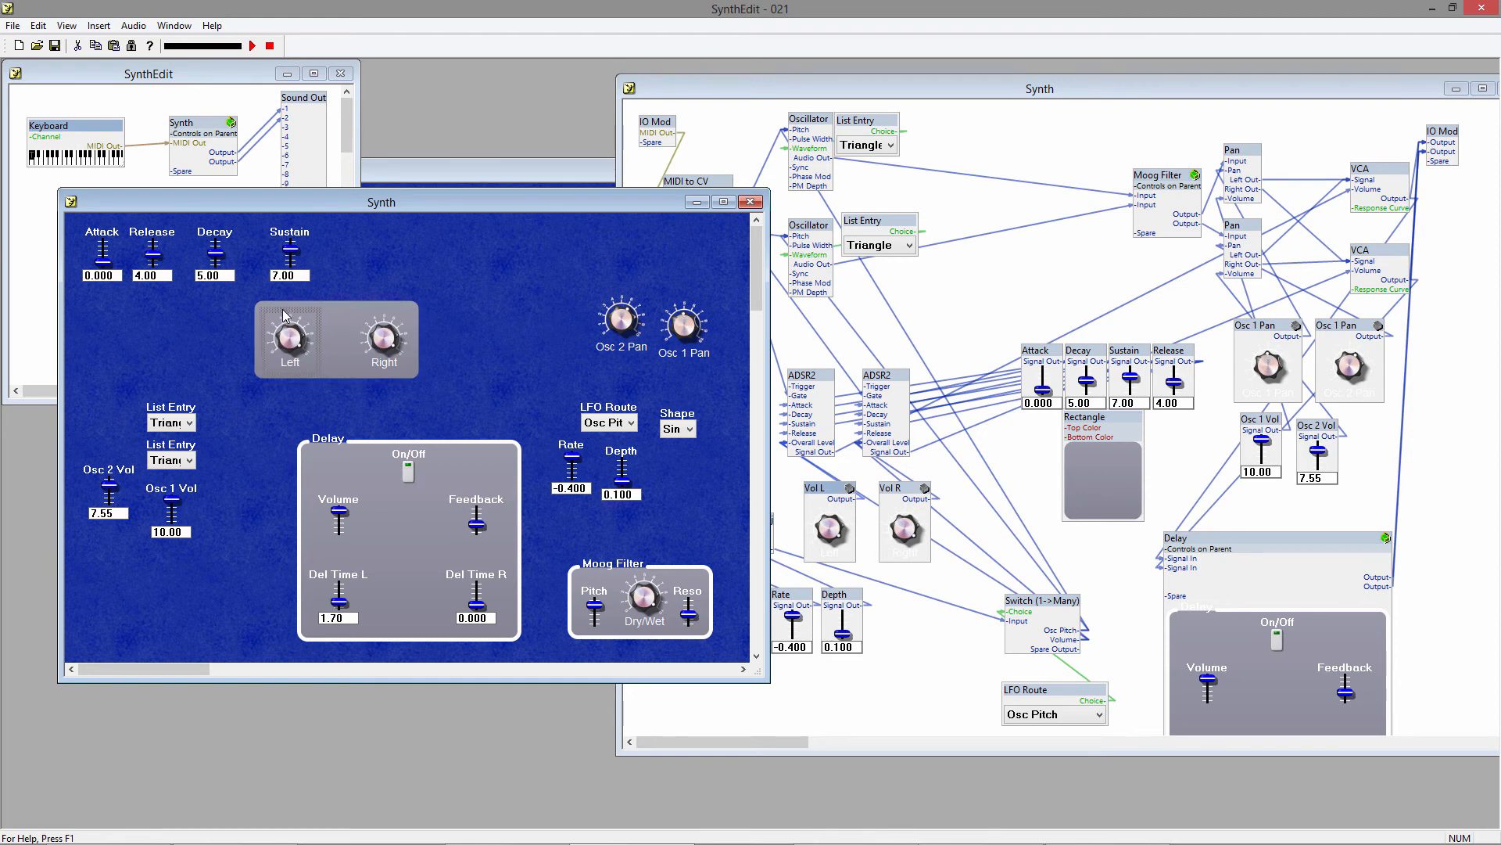
Insert a Panel Group control on the synth panel and fit its frame around the Left and Right knobs' backing plate.
right_click(477, 315)
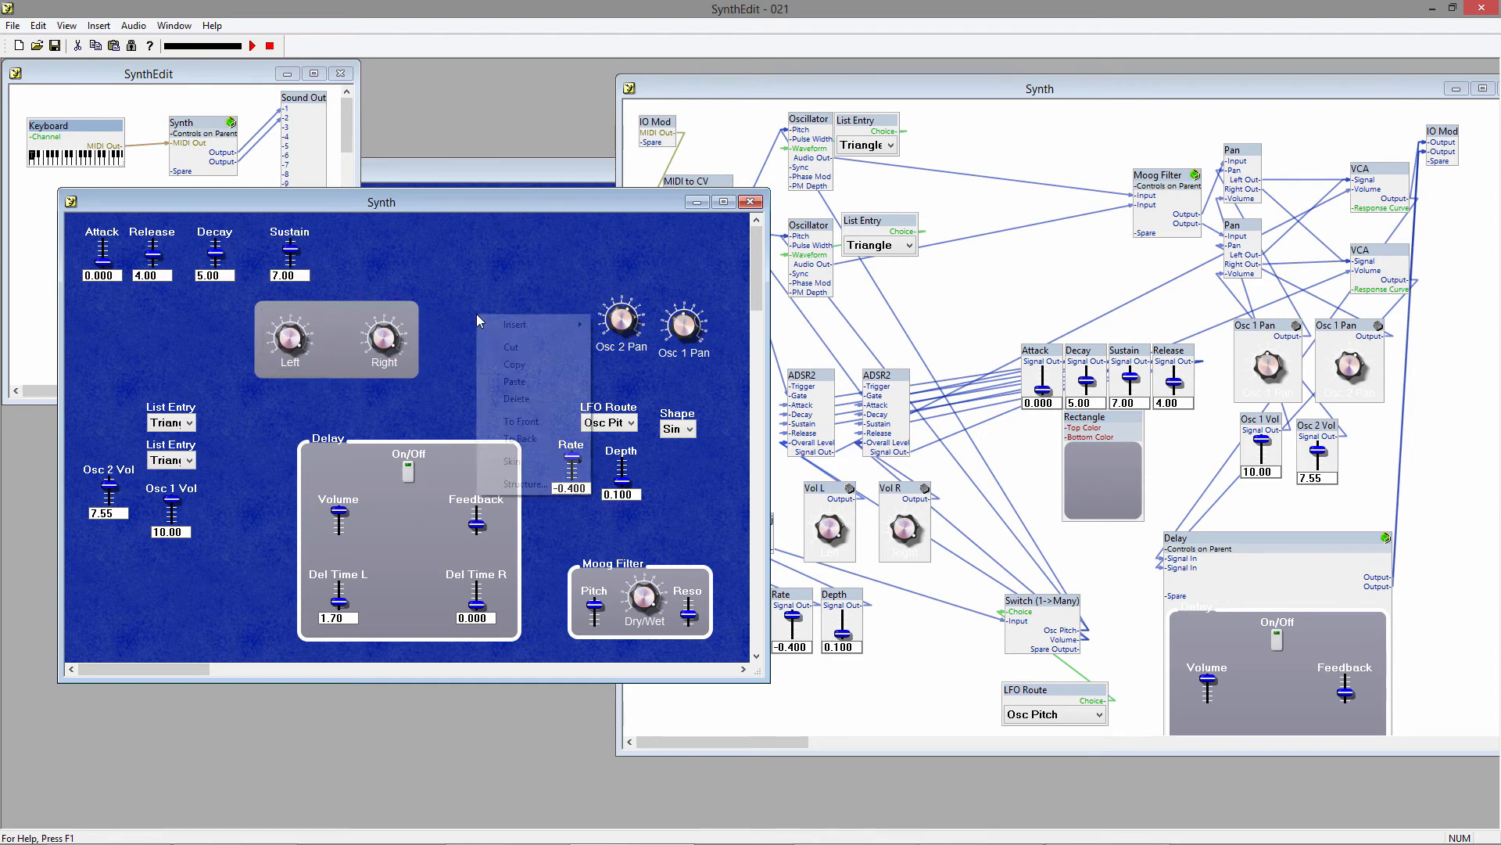
mouse_move(482, 322)
mouse_move(700, 344)
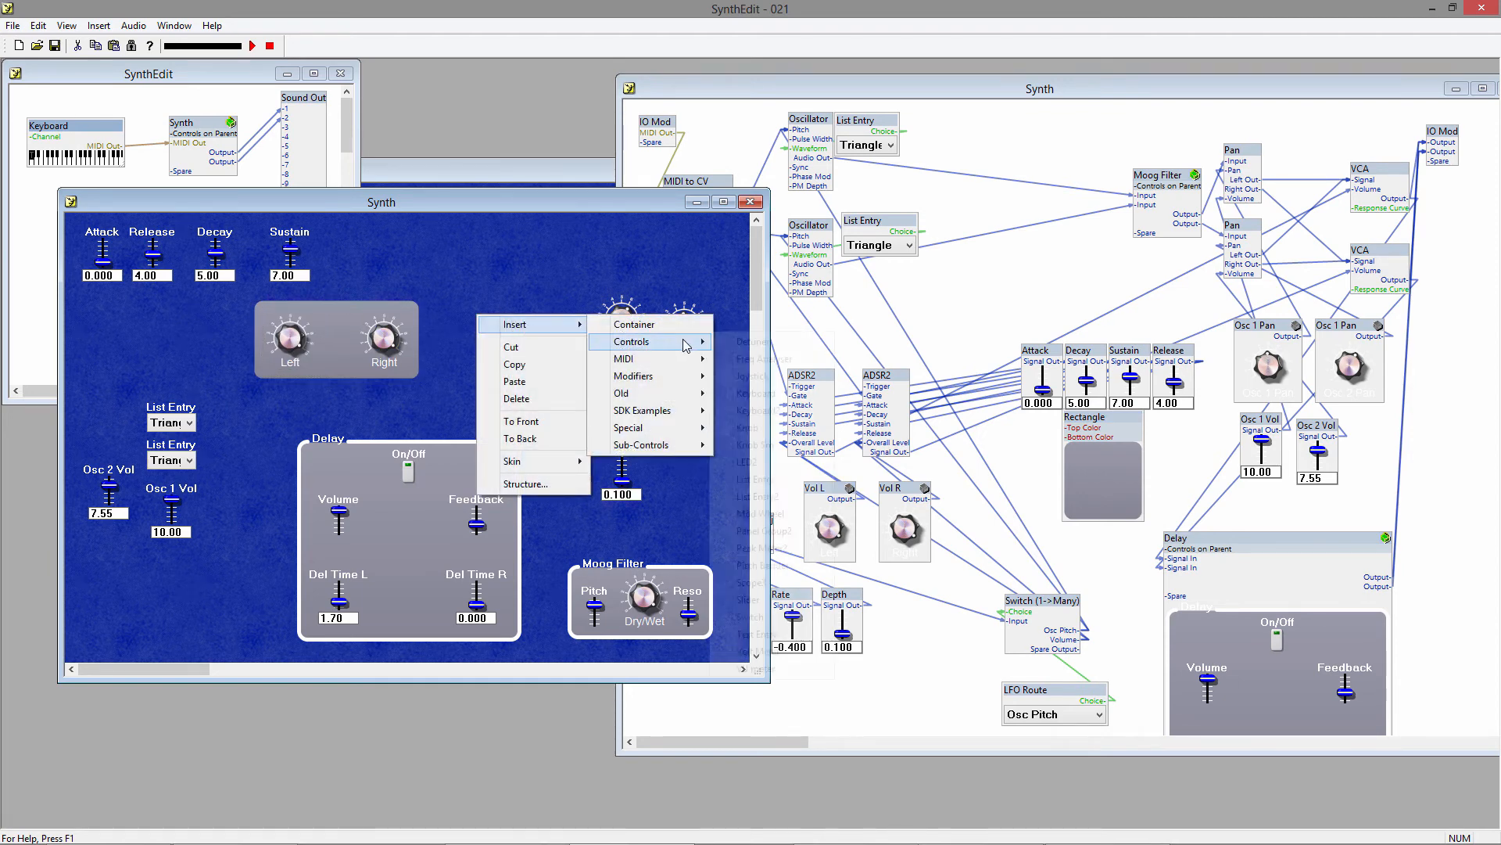
left_click(763, 530)
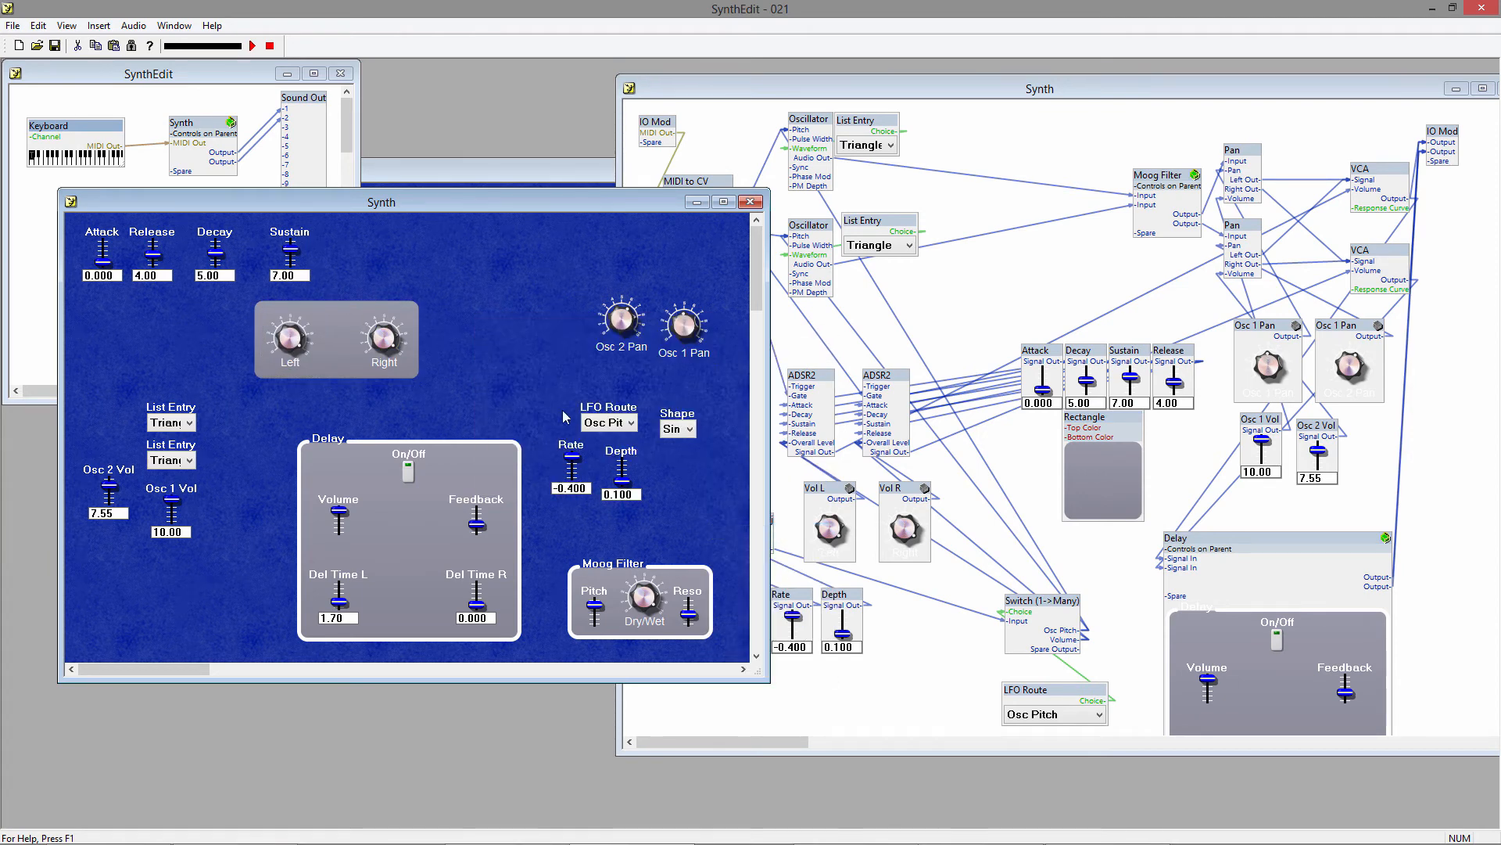
left_click_drag(523, 310, 310, 303)
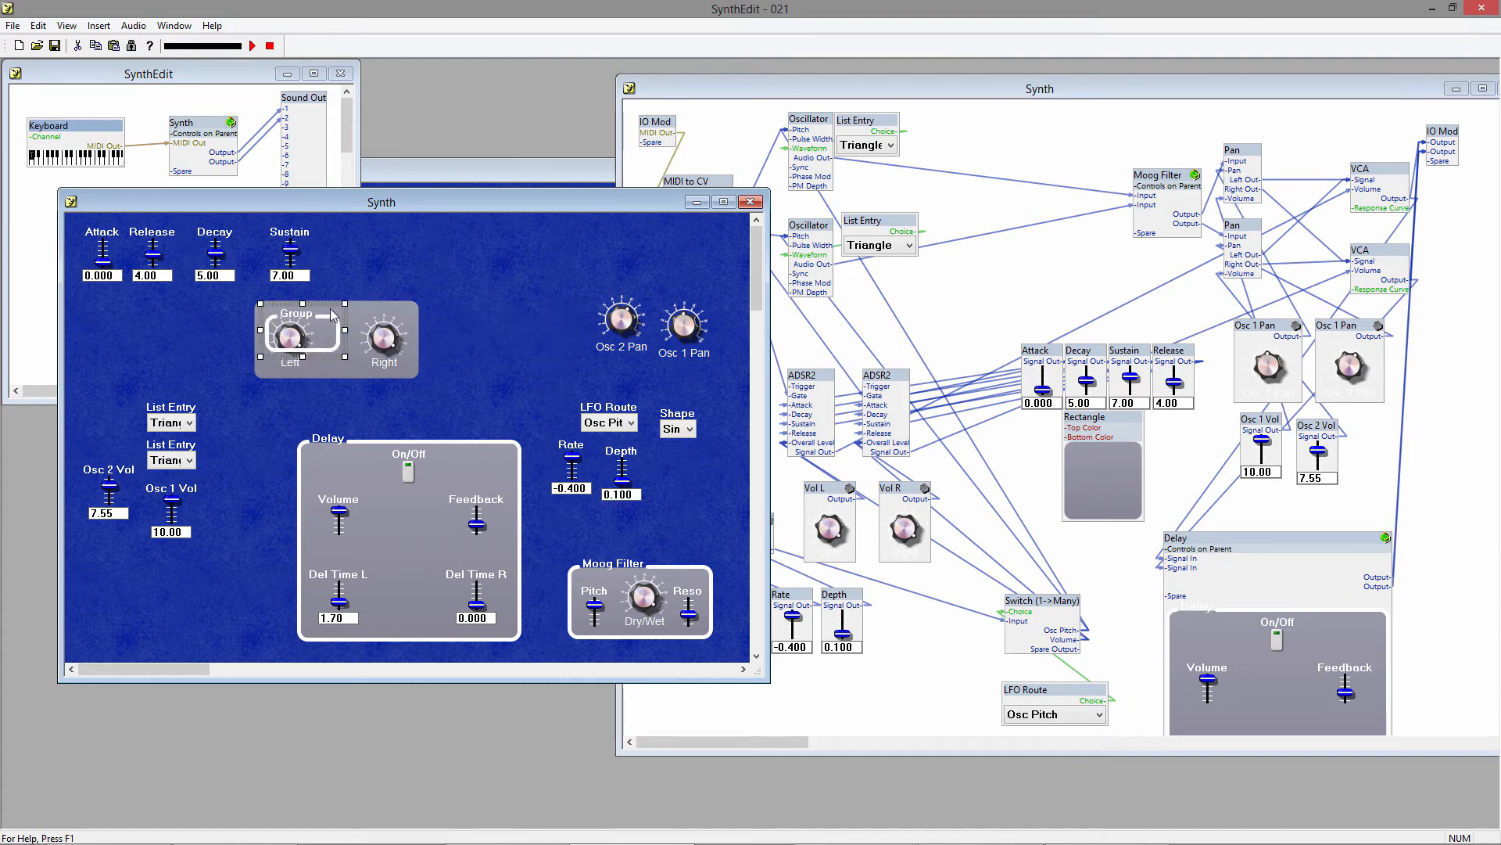
left_click_drag(311, 304, 249, 338)
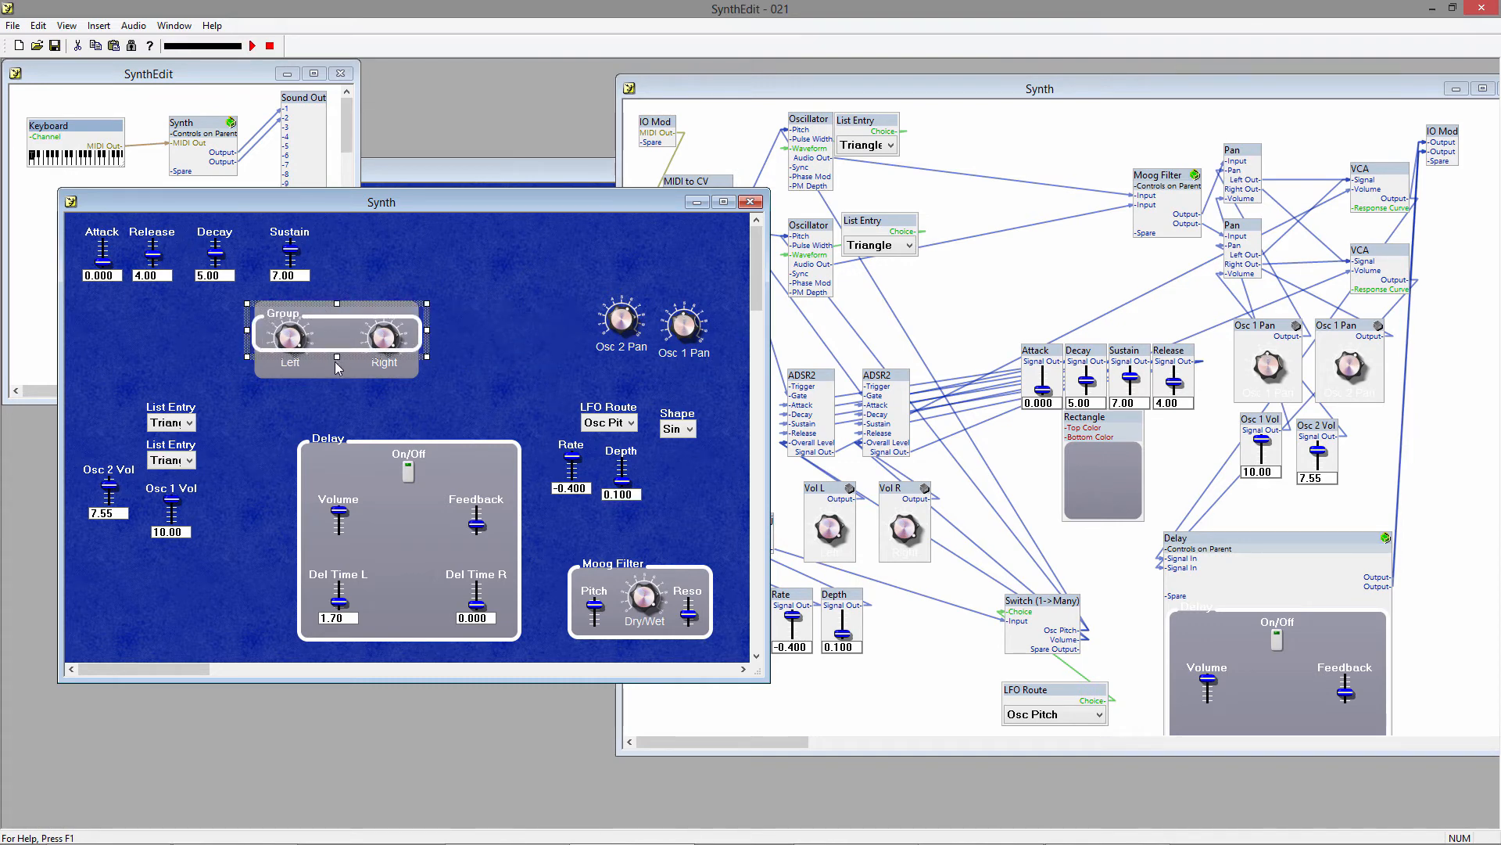
left_click_drag(336, 361, 343, 386)
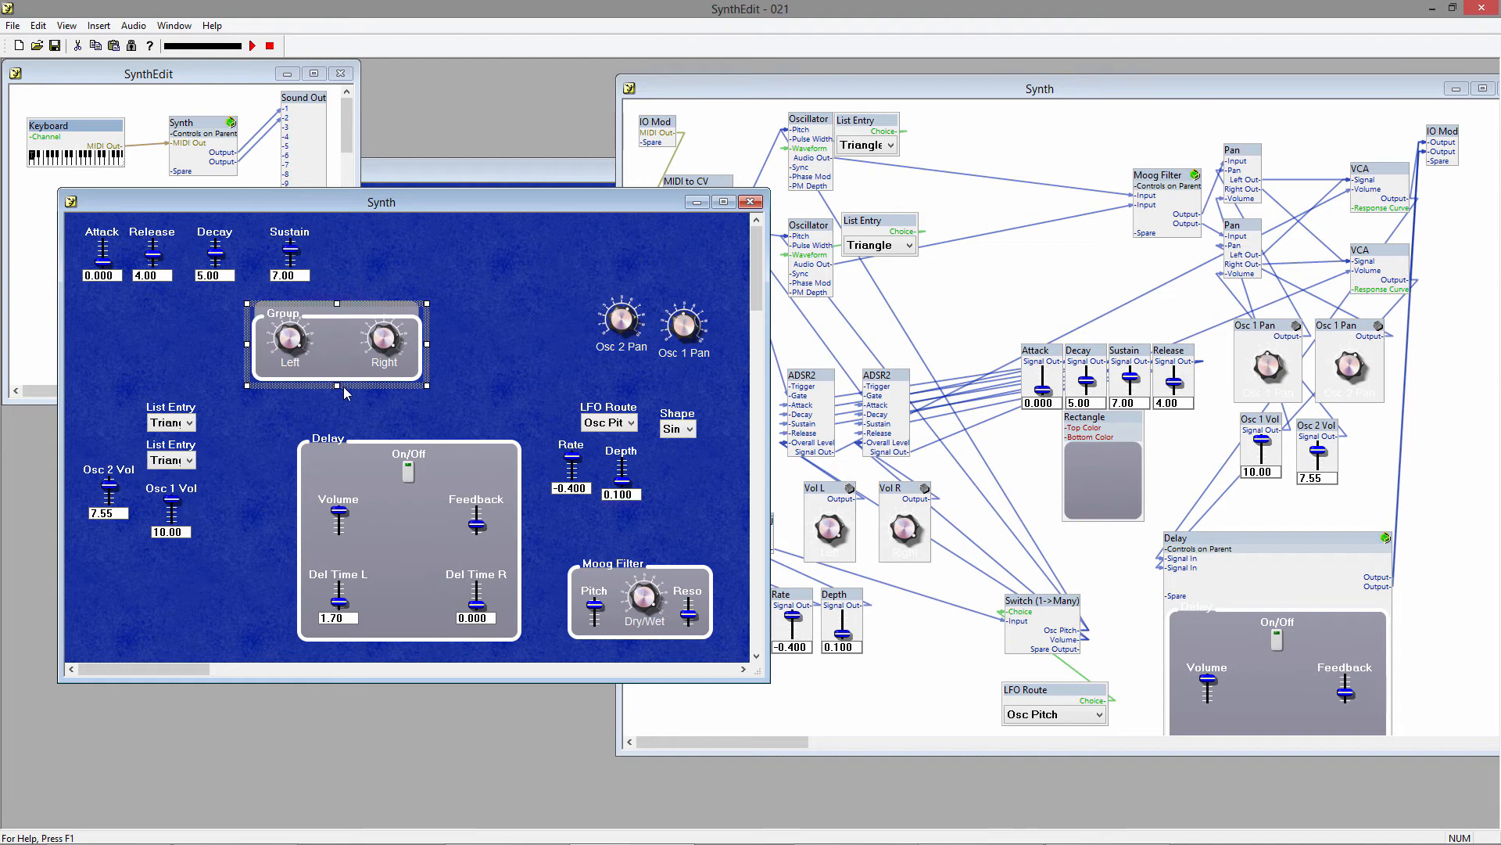
left_click_drag(338, 309, 356, 294)
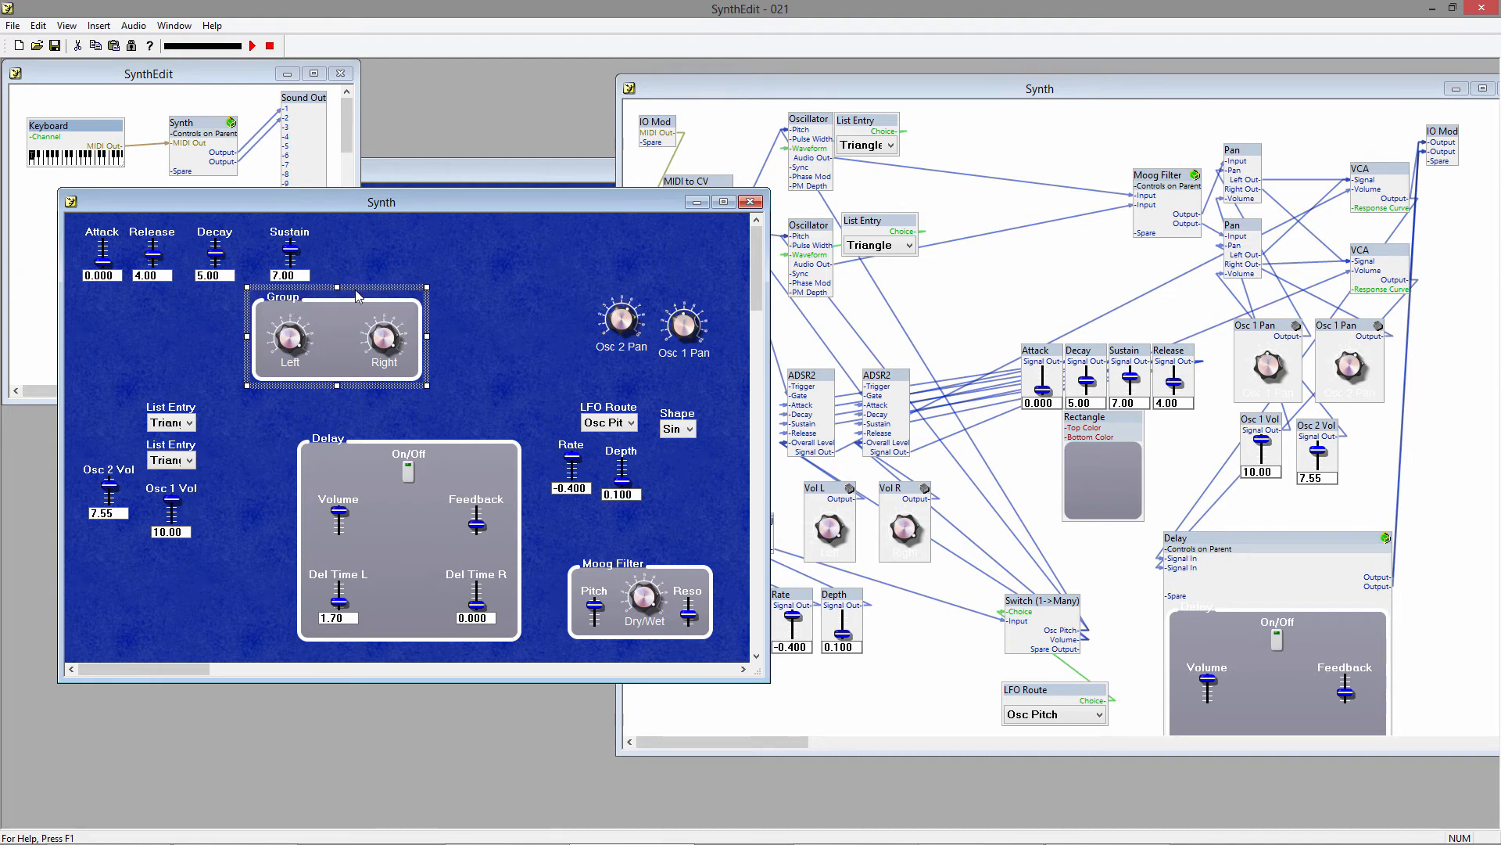
Set the text of the panel group around the Left and Right knobs to Volume.
right_click(385, 303)
left_click(438, 528)
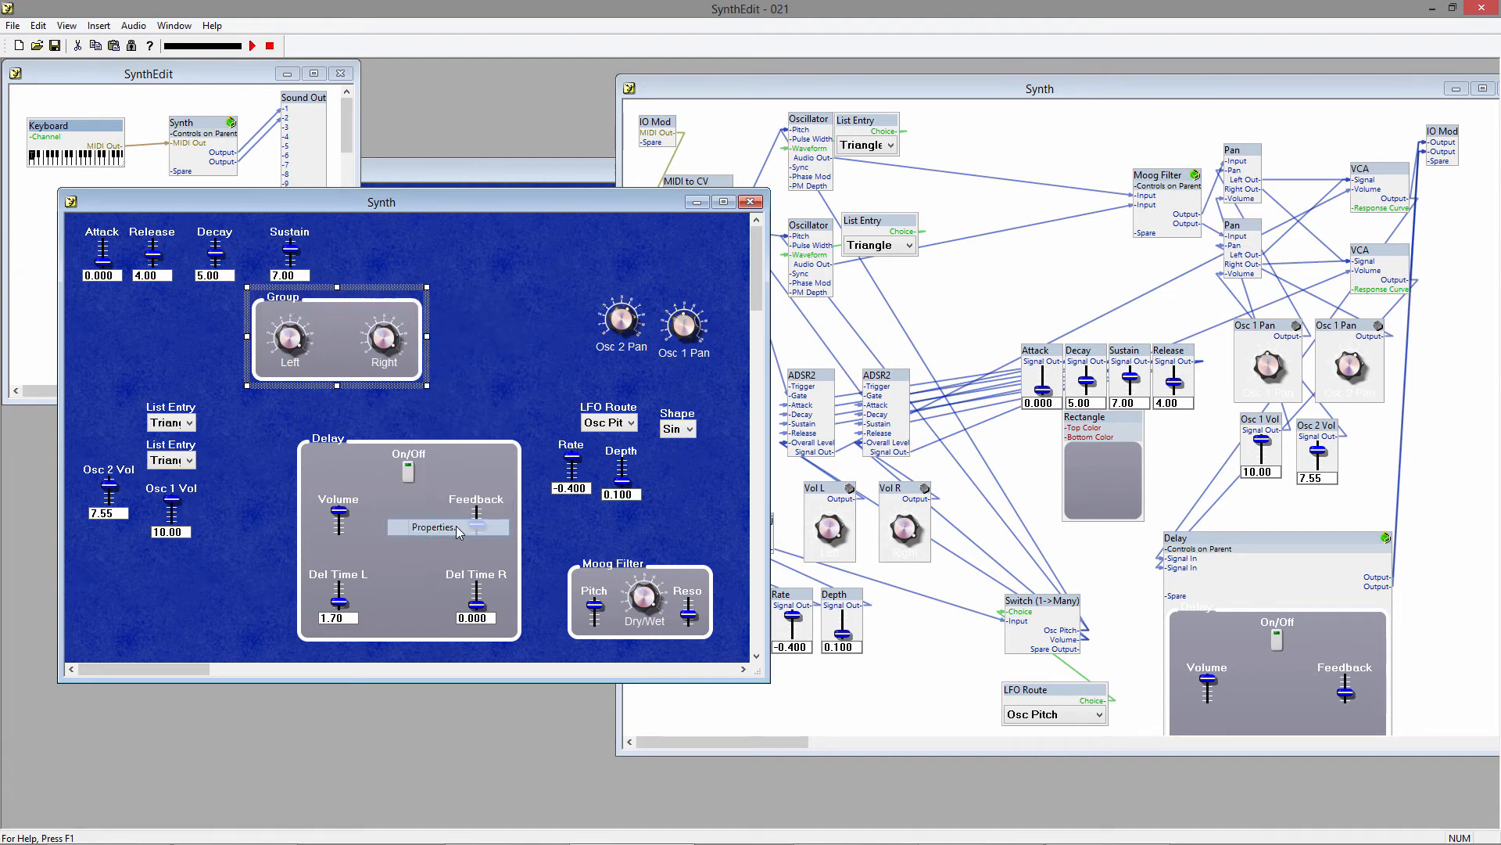
left_click(786, 485)
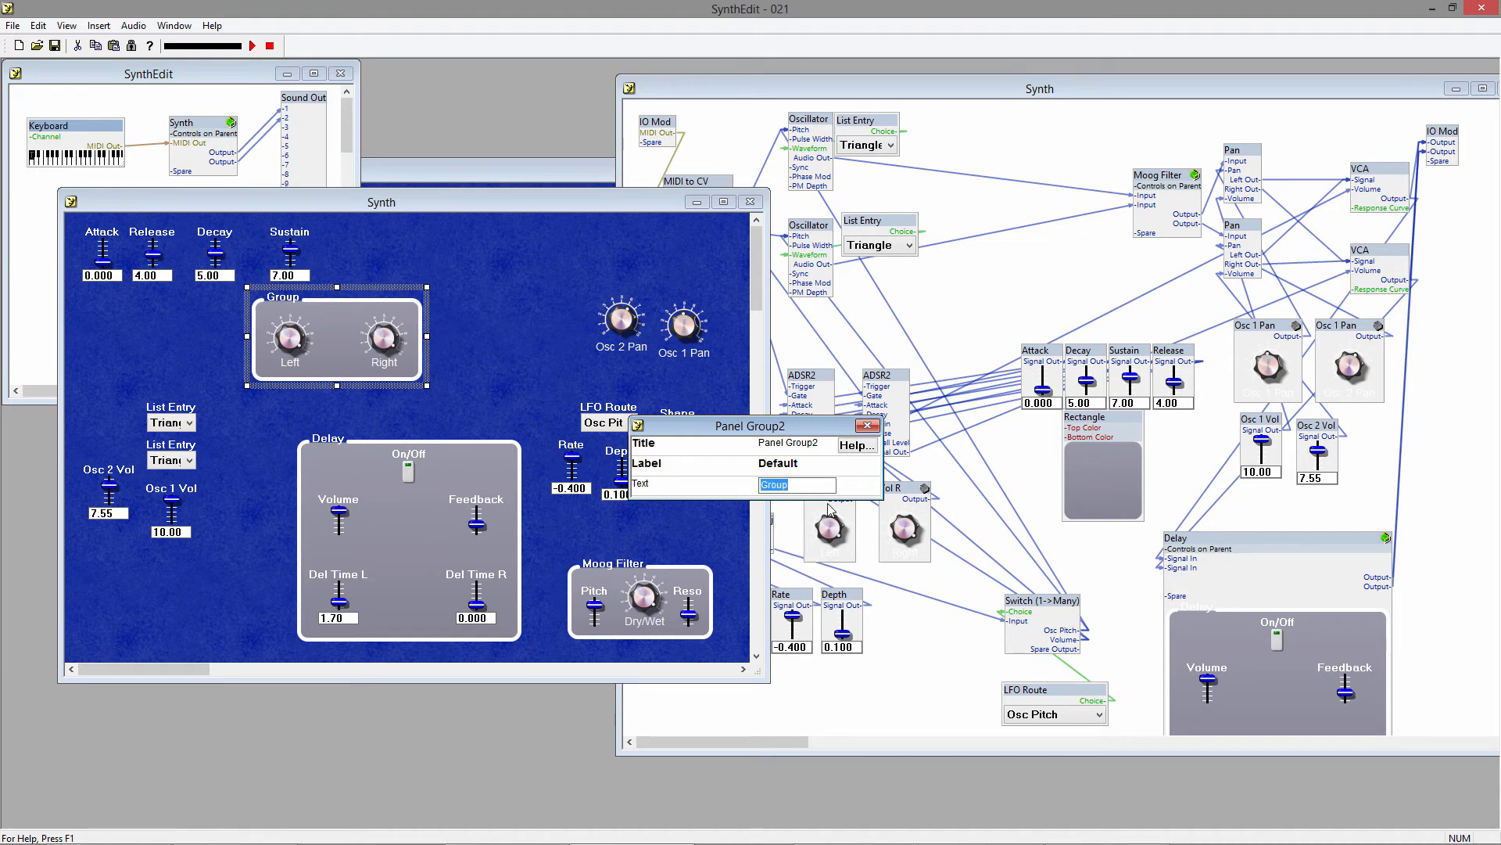
type("Volume")
key("Tab")
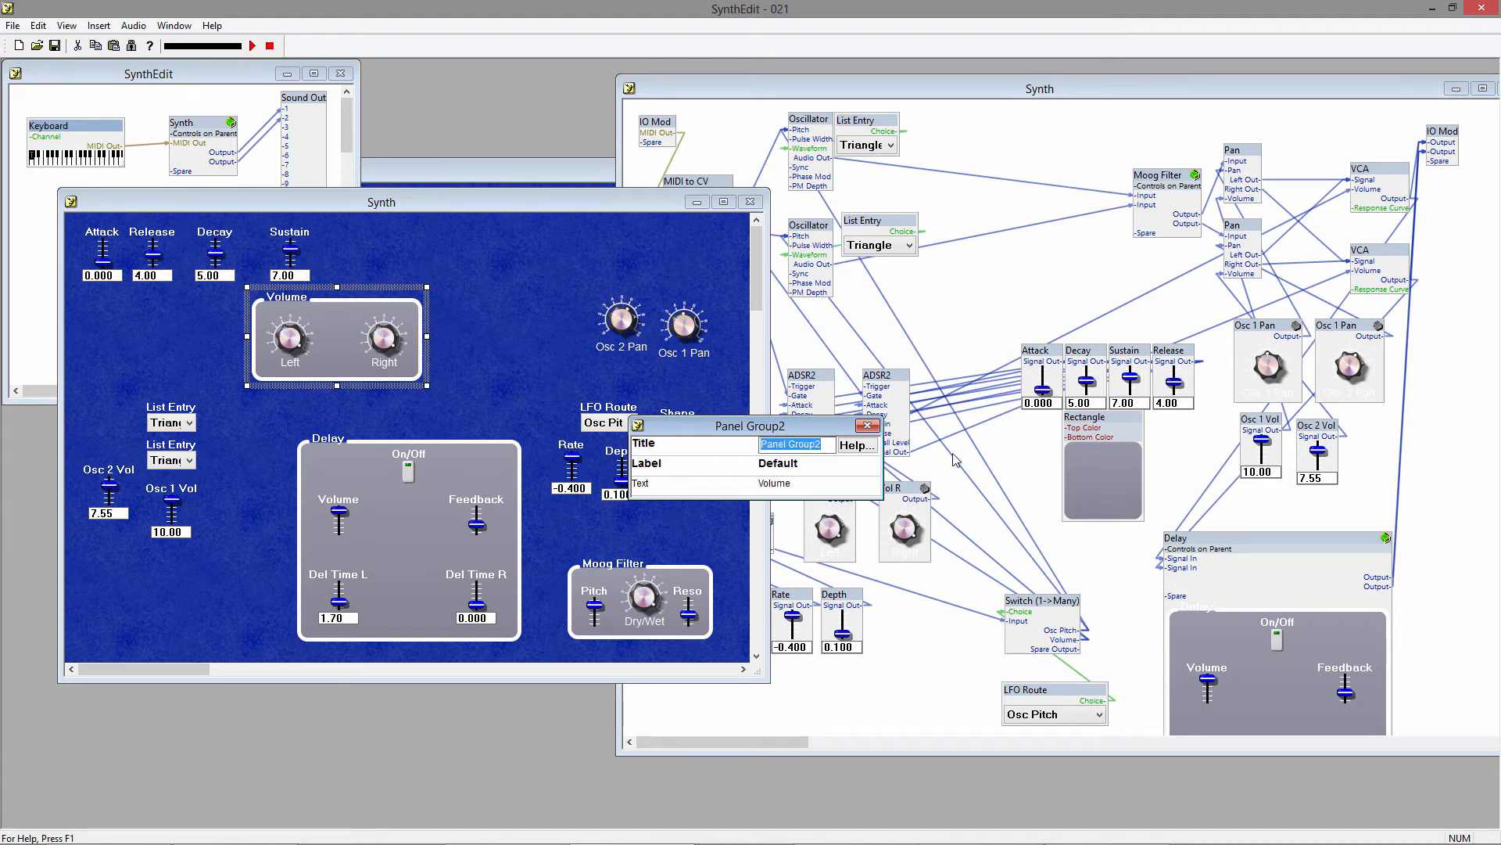
left_click(866, 425)
Rename the first oscillator's List Entry module to Osc 1 and widen the module in the structure view to fit its Triangle option.
left_click(788, 108)
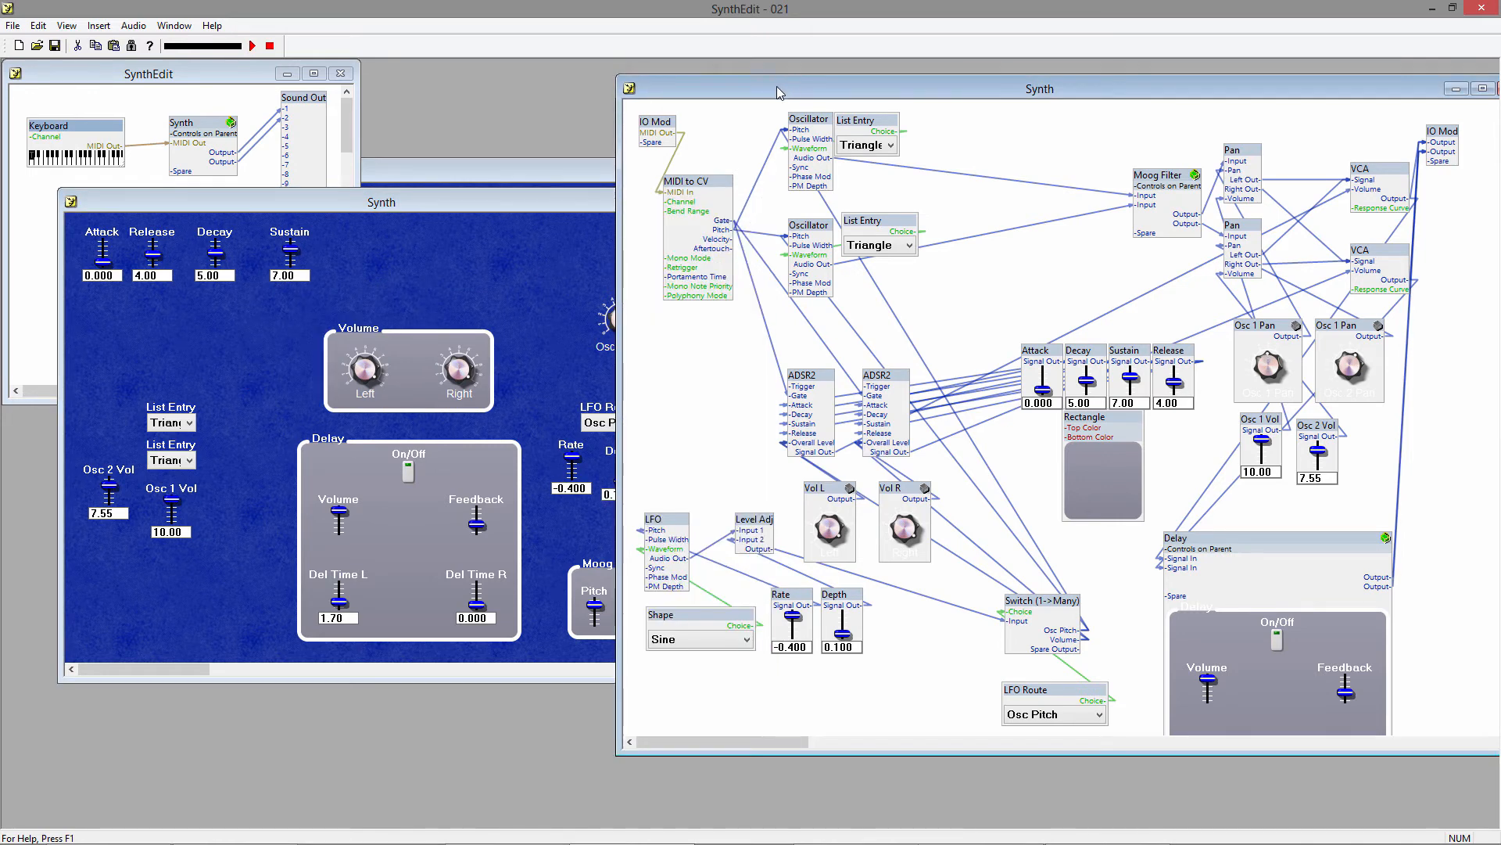
right_click(865, 119)
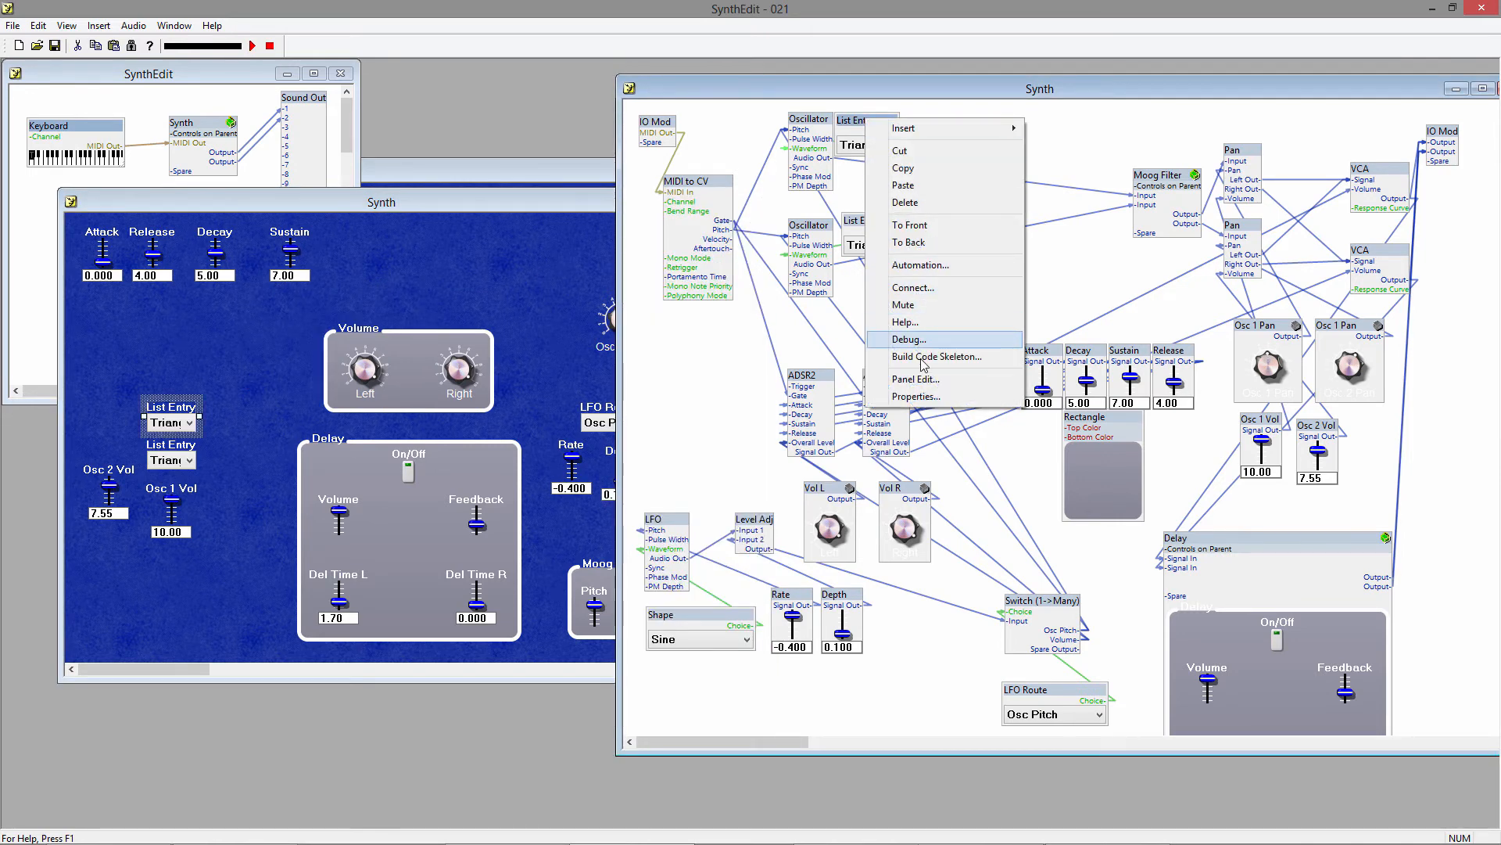
left_click(925, 394)
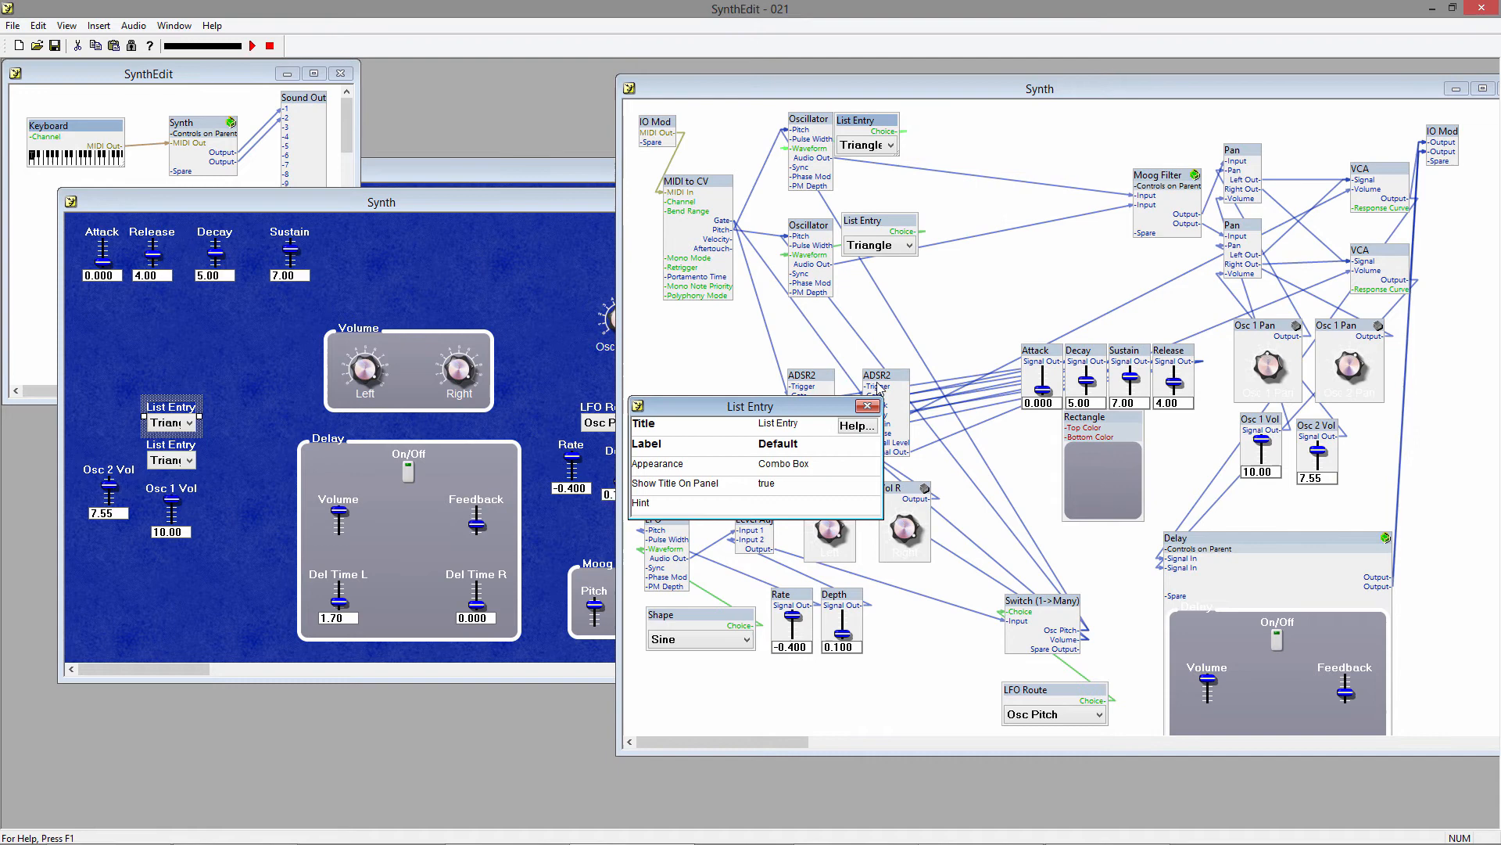
left_click(803, 425)
type("Osc 1")
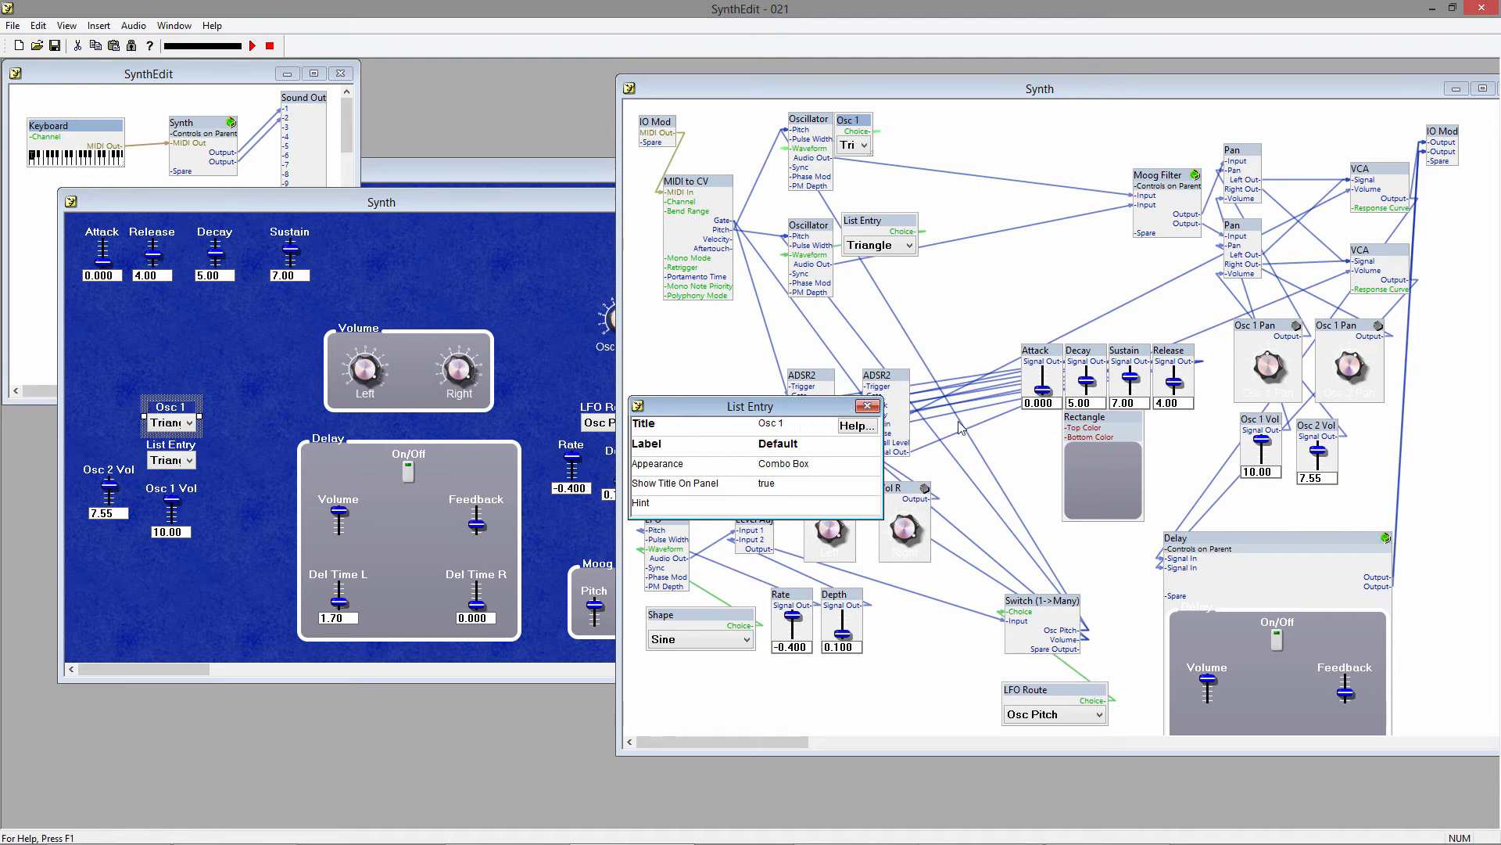
left_click(867, 406)
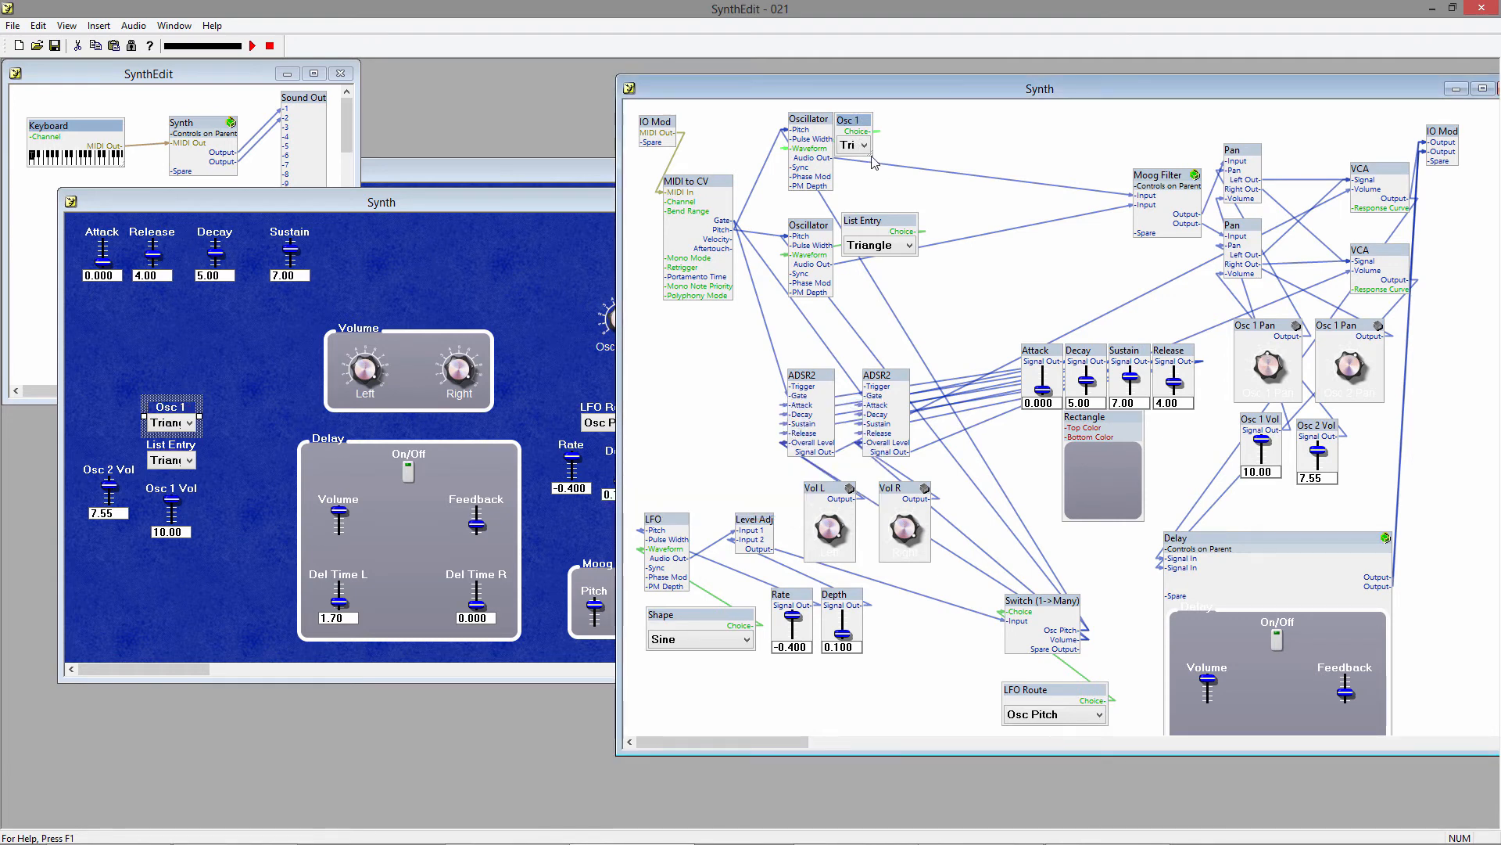
left_click_drag(873, 162, 932, 171)
Rename the second oscillator's List Entry module to Osc 2 and widen the module in the structure view to fit its Triangle option.
right_click(911, 241)
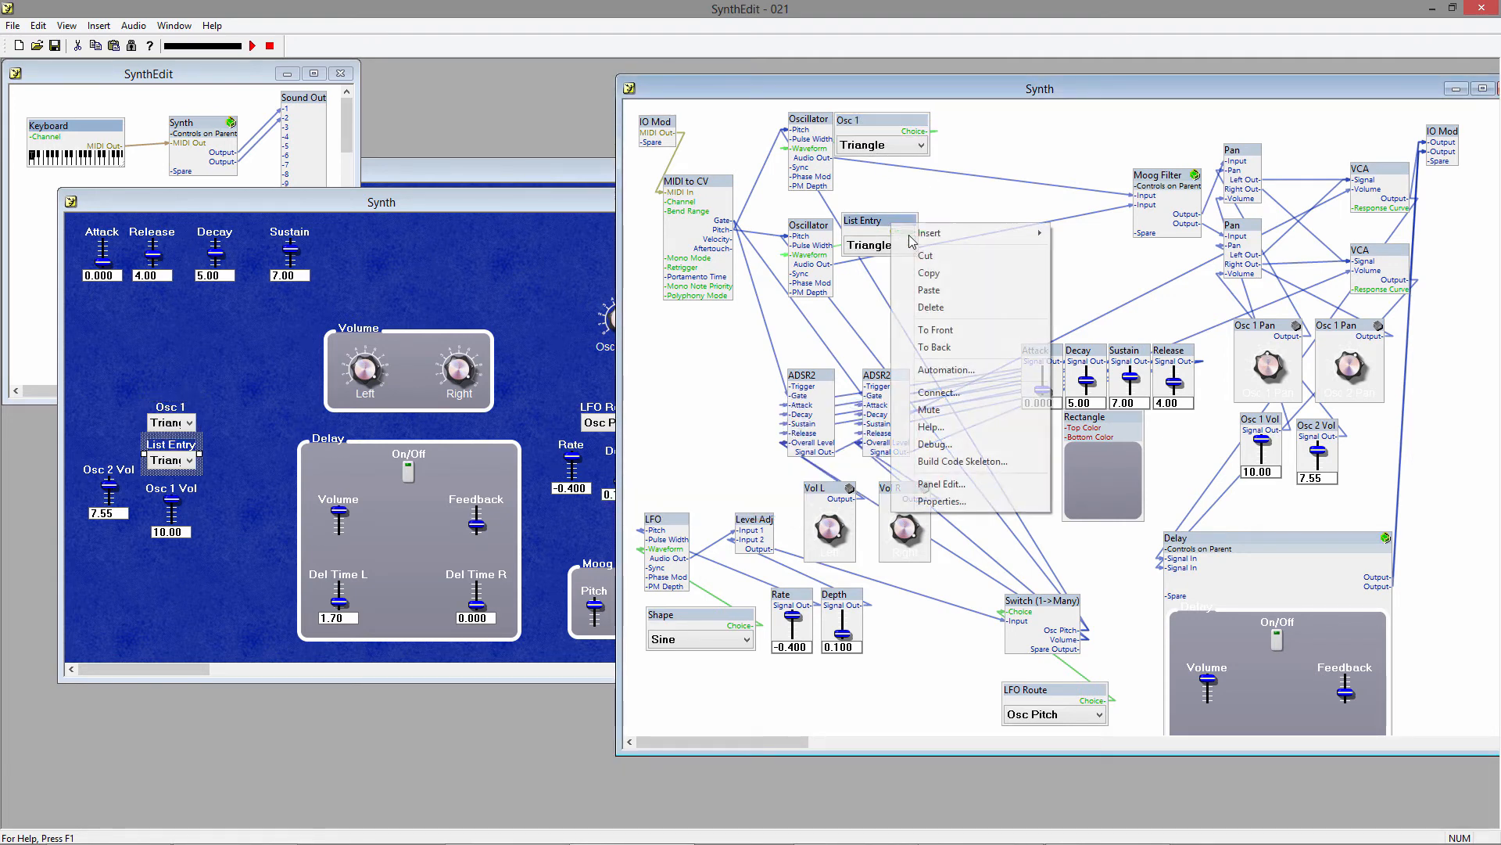
left_click(997, 501)
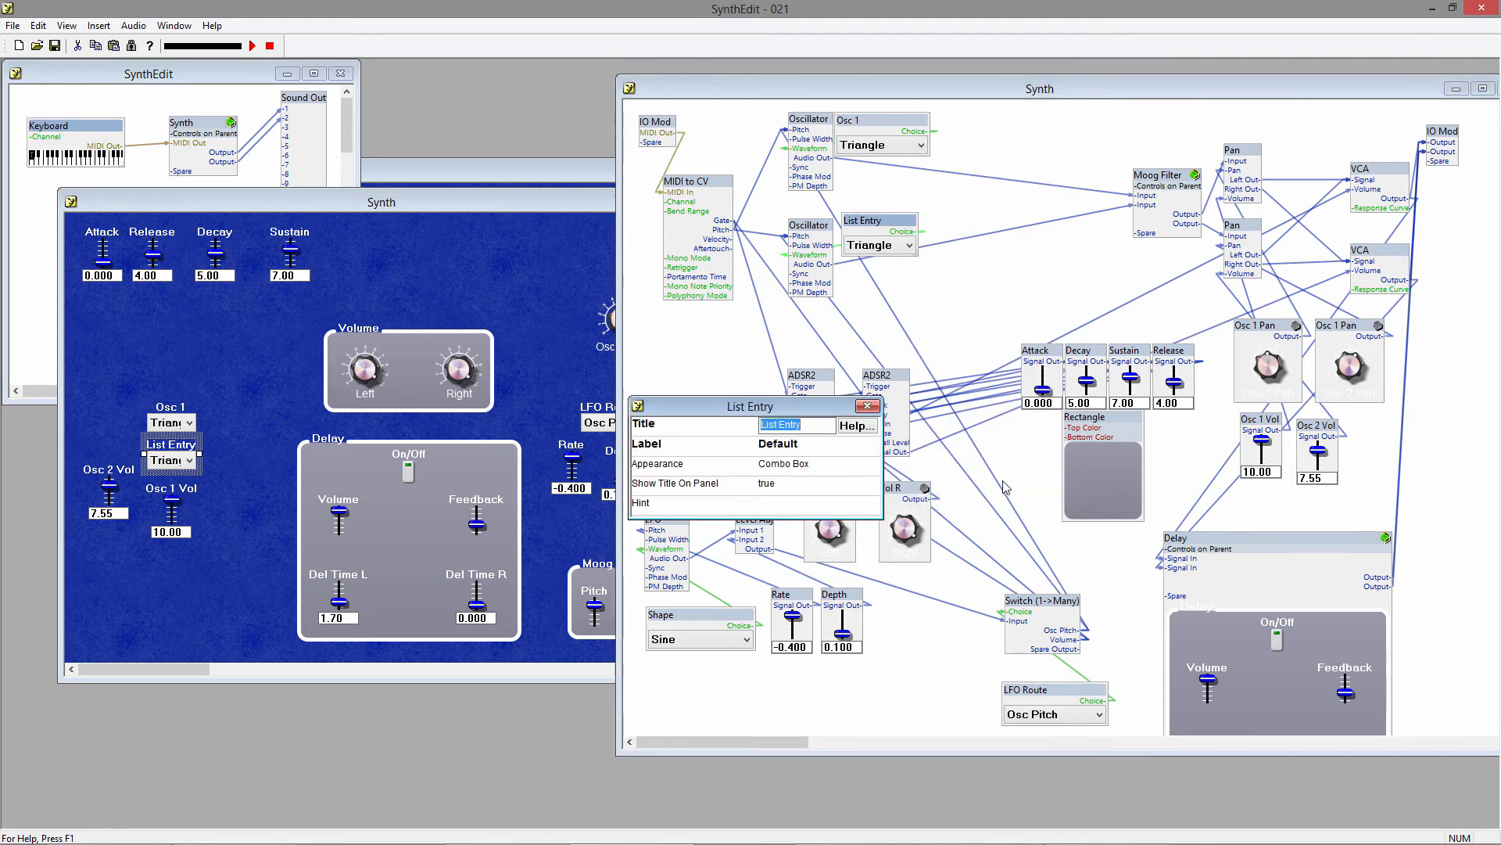
type("Osc 2")
key("Return")
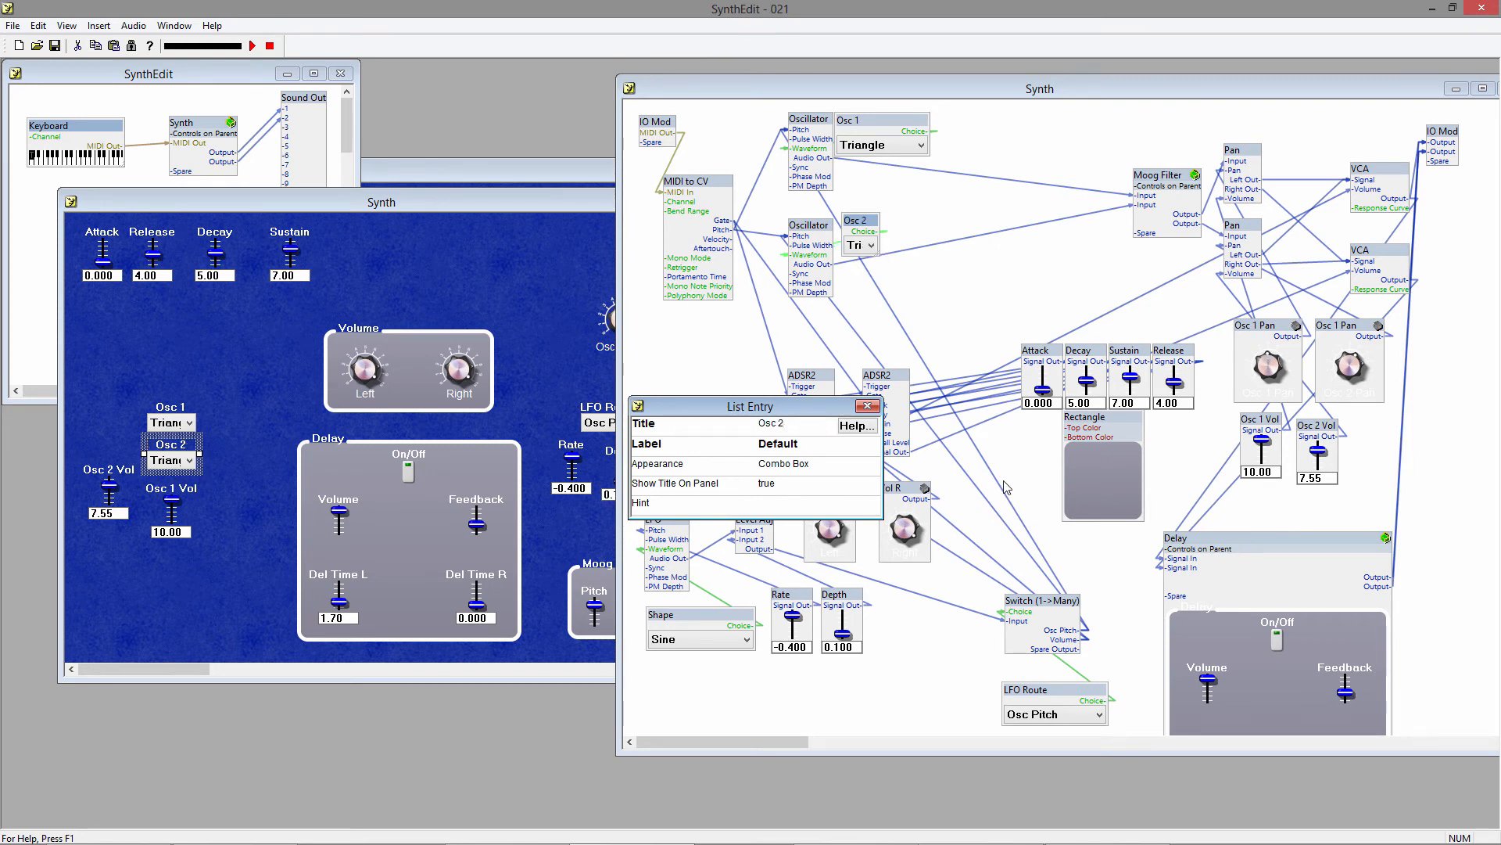
left_click(866, 405)
left_click_drag(878, 261, 961, 266)
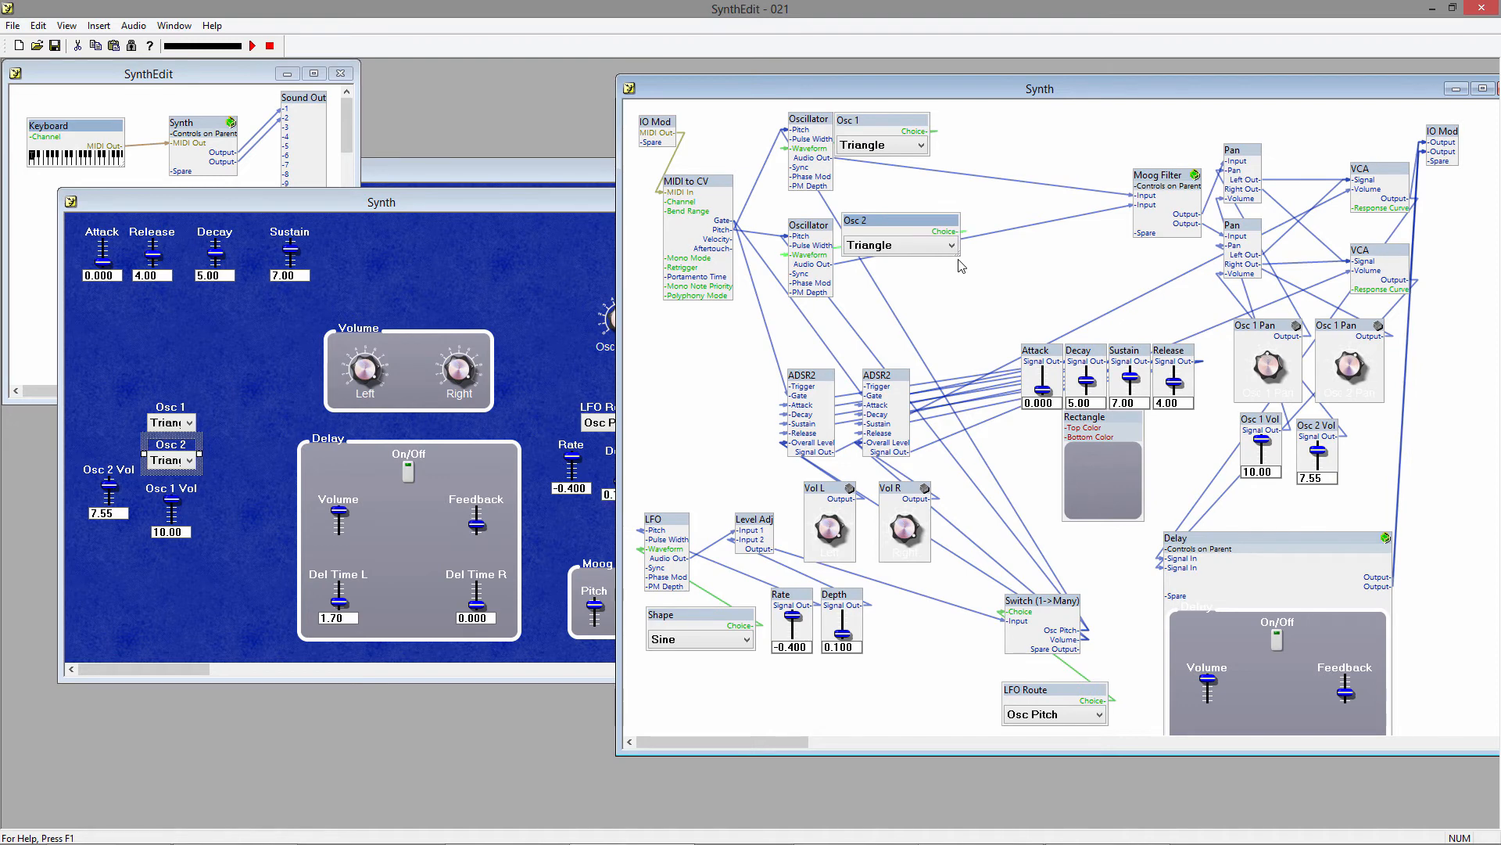
Set Show Readout to false for the Osc 1 Vol slider.
right_click(1272, 424)
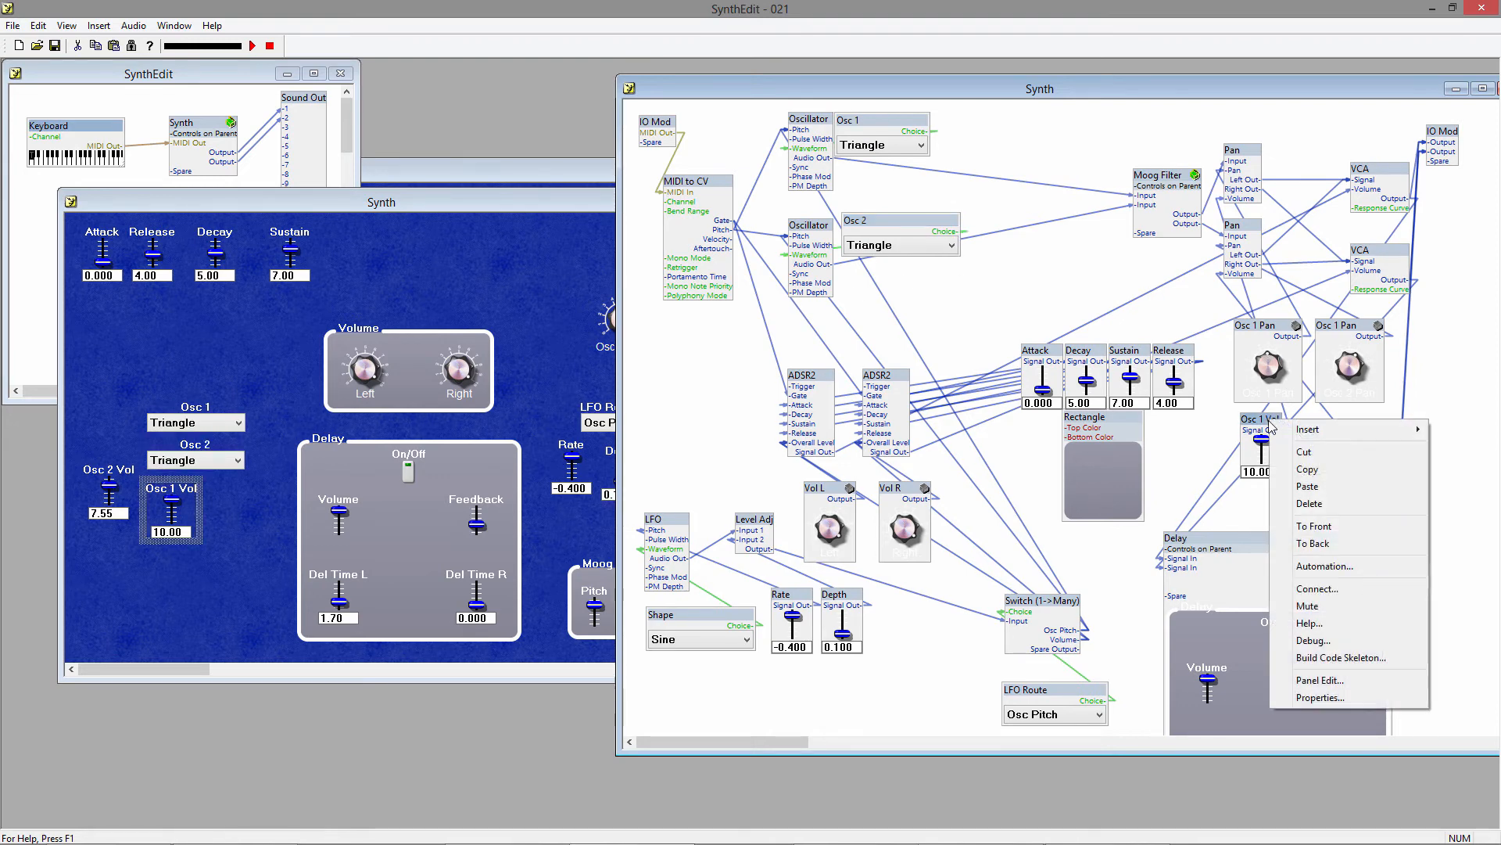
left_click(1290, 692)
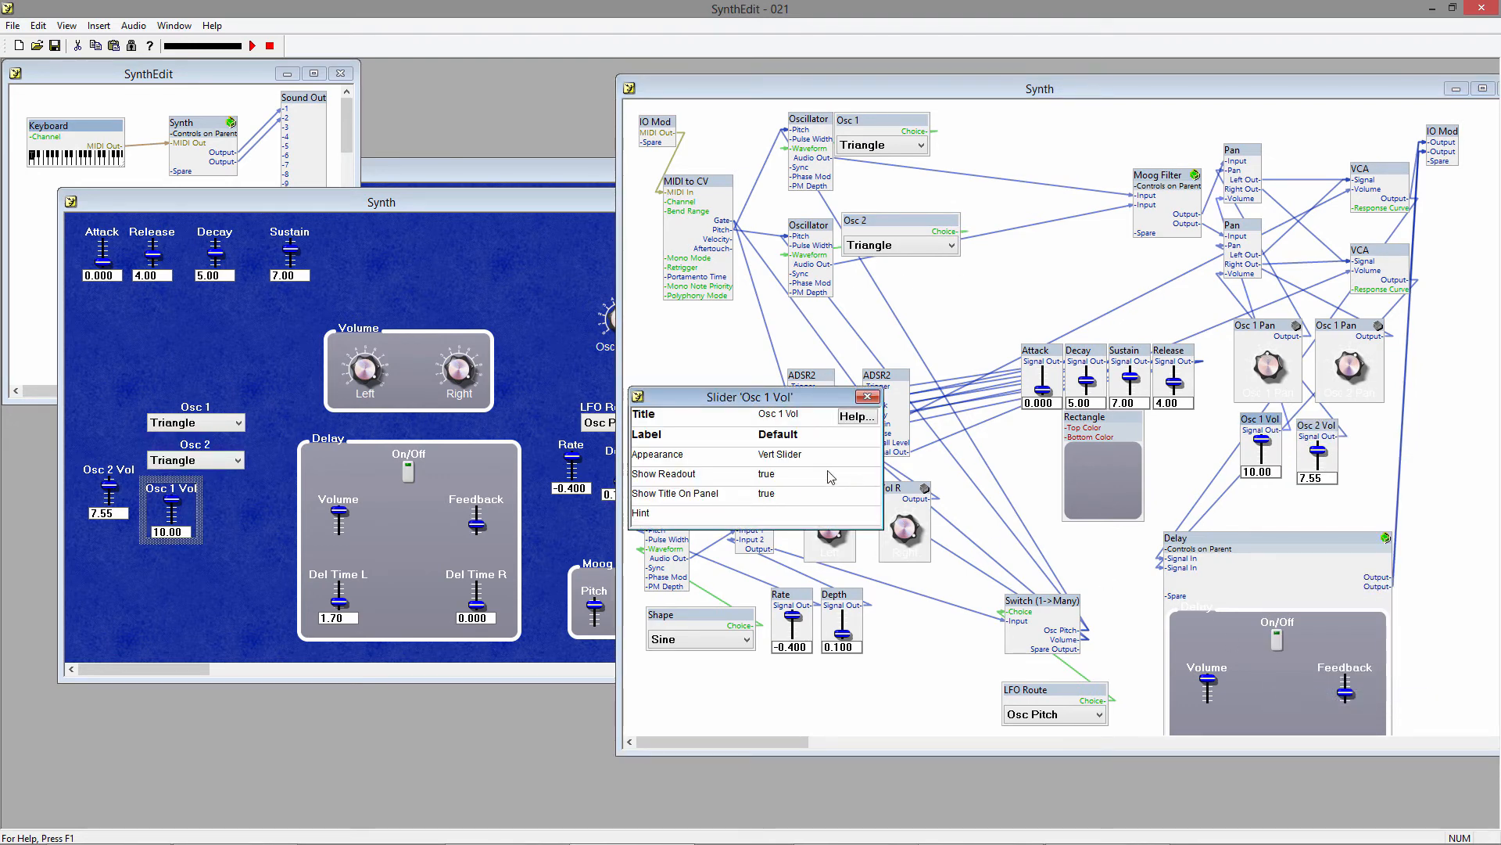
left_click(829, 476)
left_click(829, 477)
left_click(804, 488)
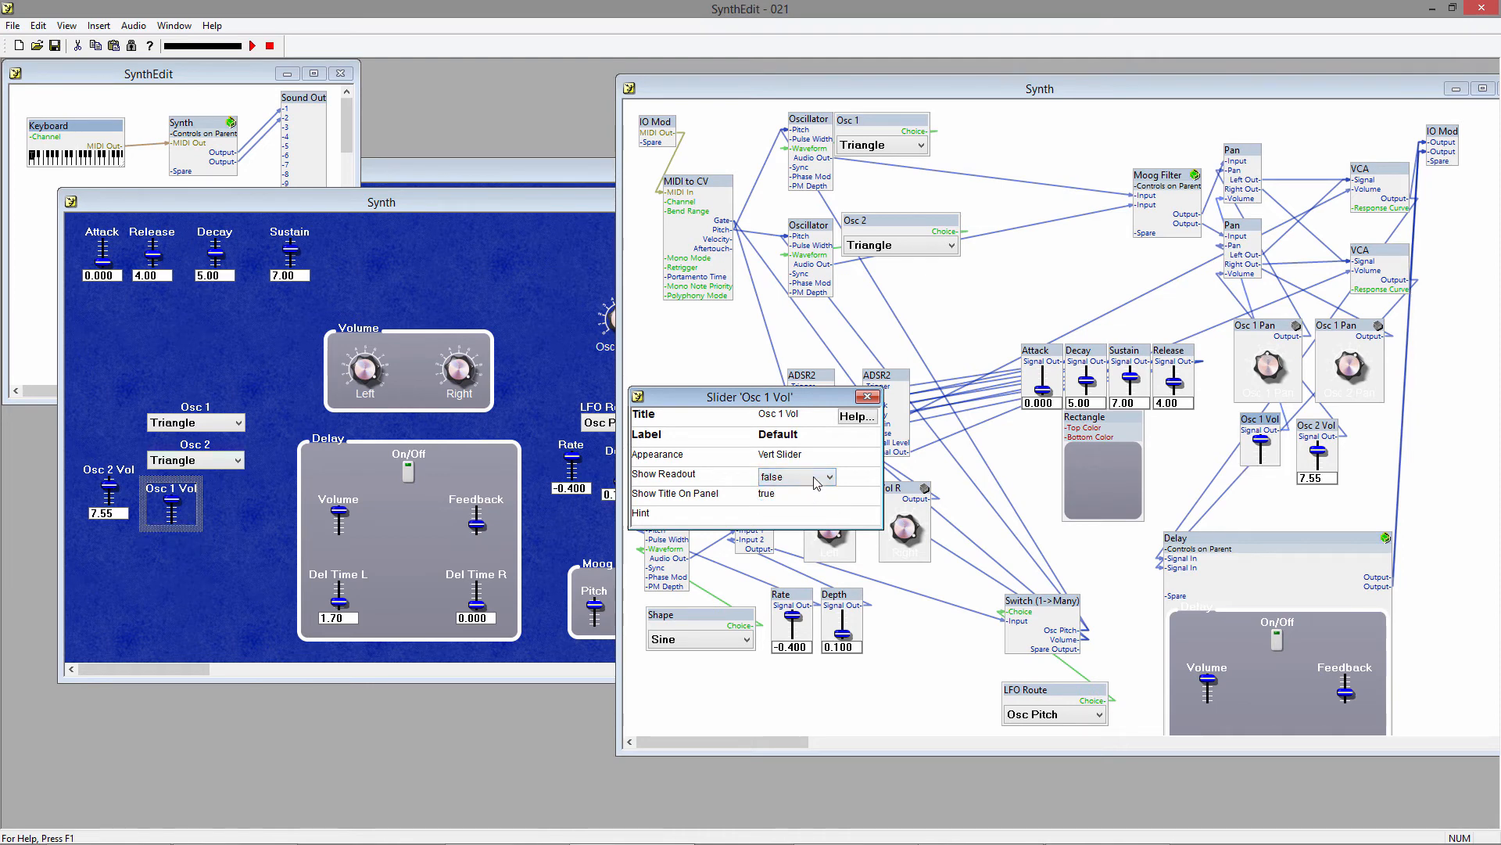
left_click(867, 398)
Set Show Readout to false for the Osc 2 Vol slider.
right_click(1322, 430)
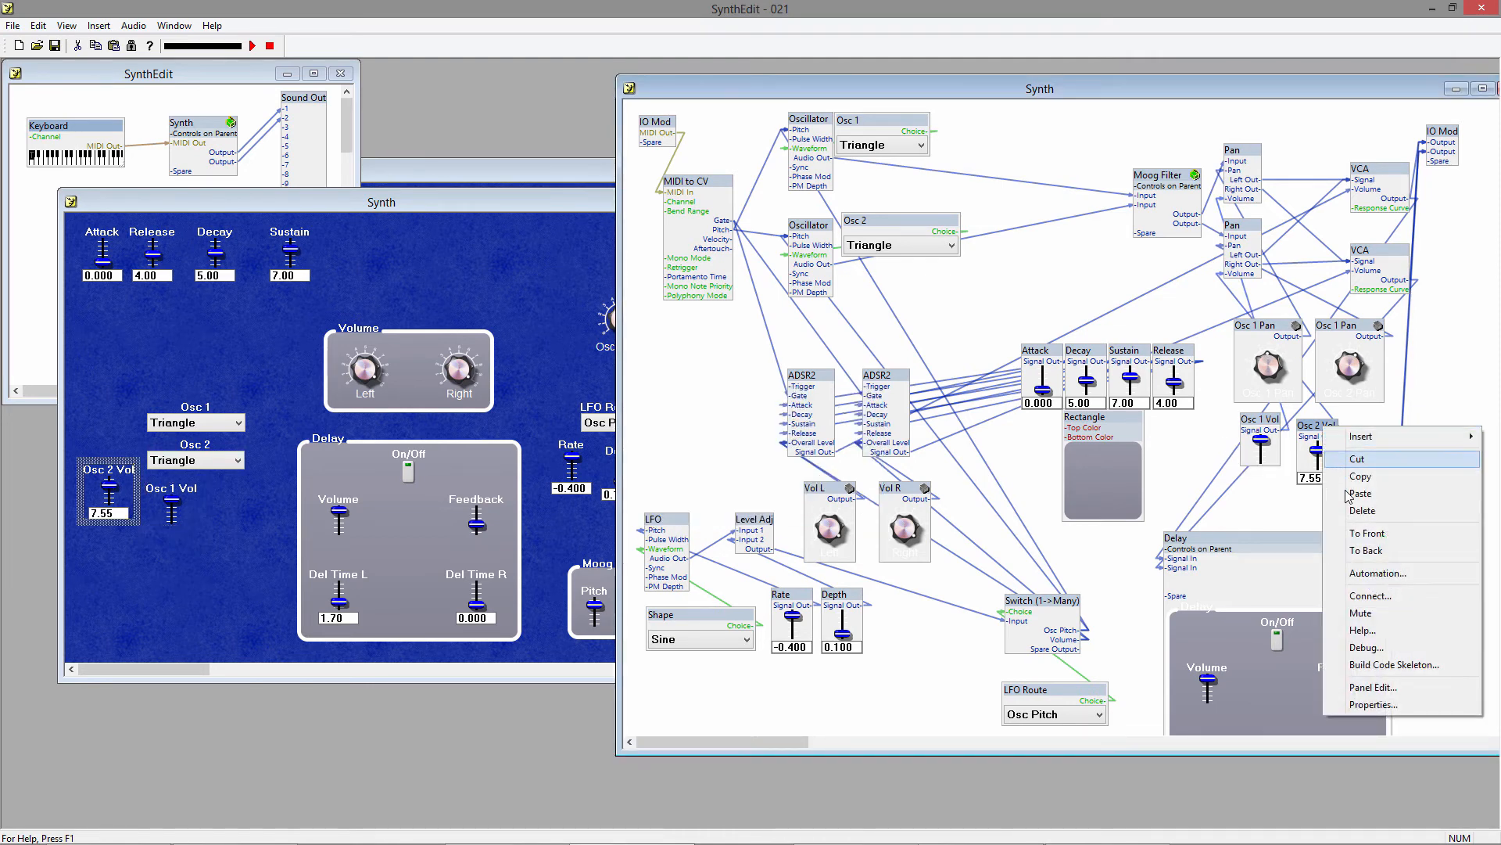
left_click(1375, 703)
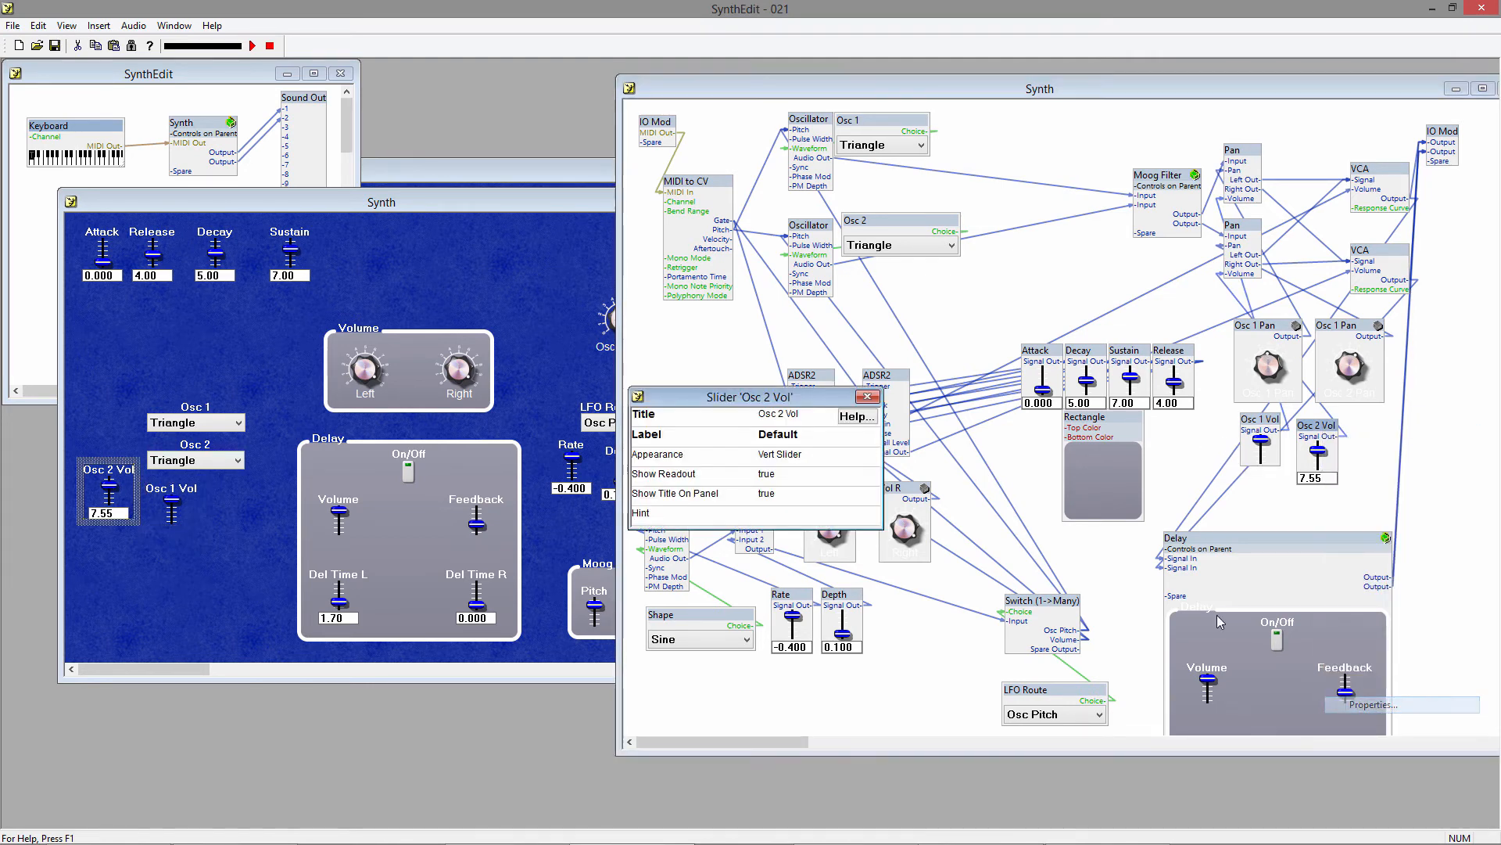
left_click(789, 476)
left_click(790, 494)
left_click(866, 396)
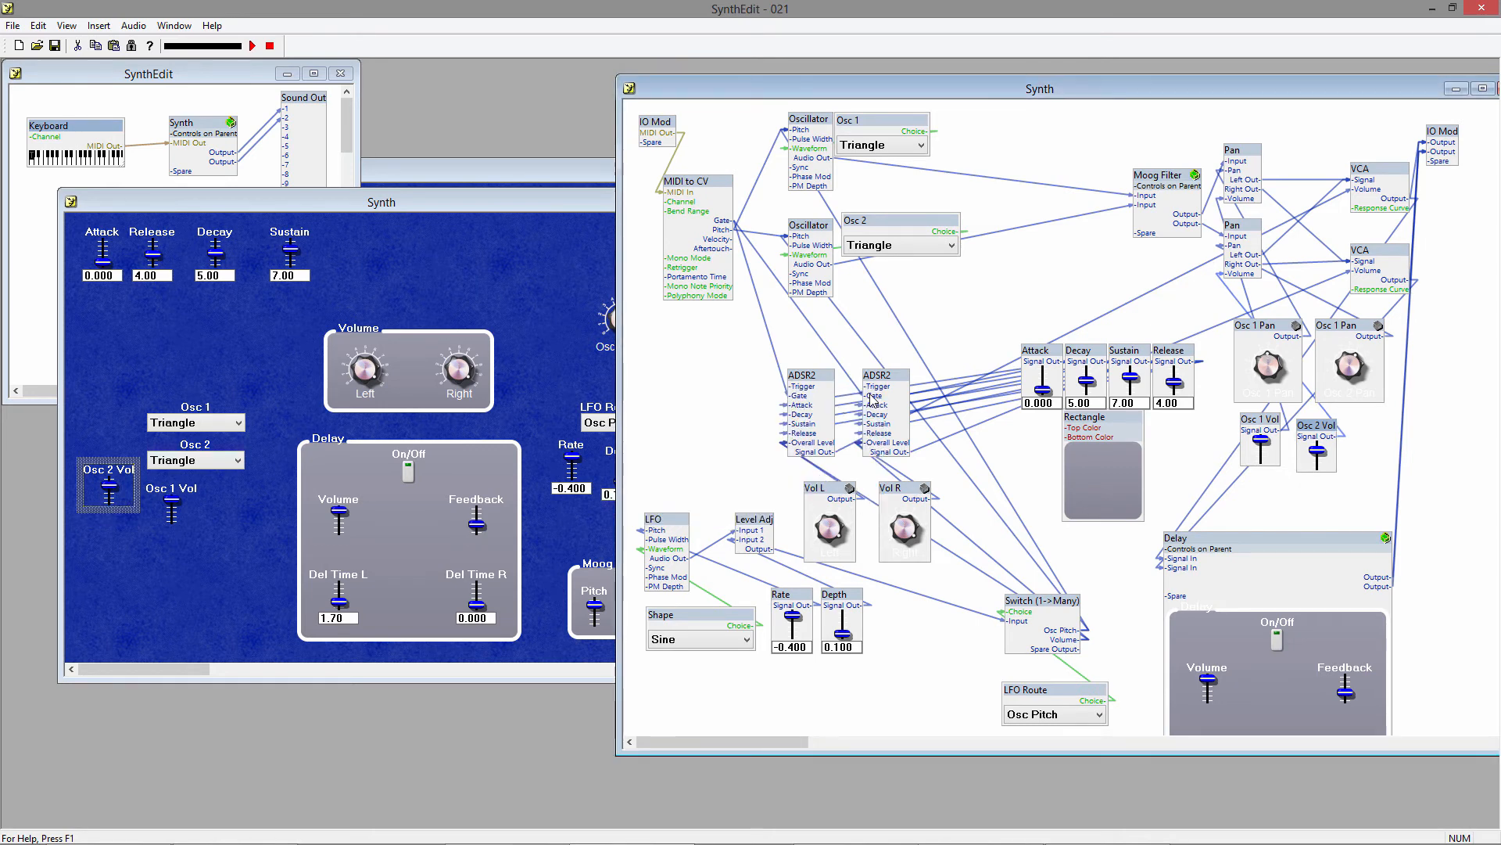
Insert a Rectangle sub-control as a backing plate and arrange the Osc 1 and Osc 2 waveform lists, volume sliders and pan knobs on it in two columns.
right_click(145, 329)
mouse_move(168, 339)
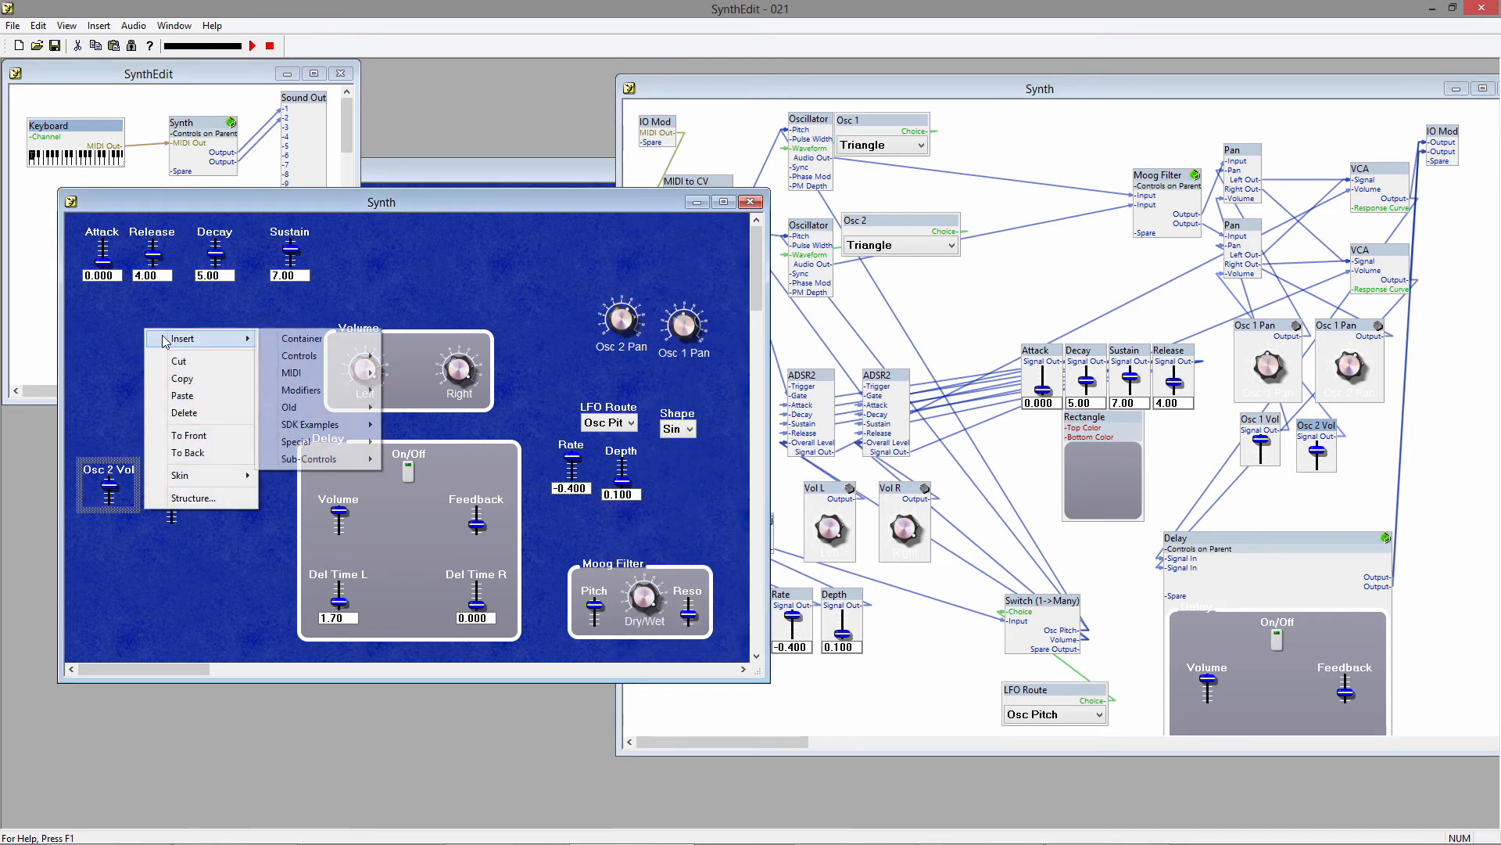
mouse_move(348, 463)
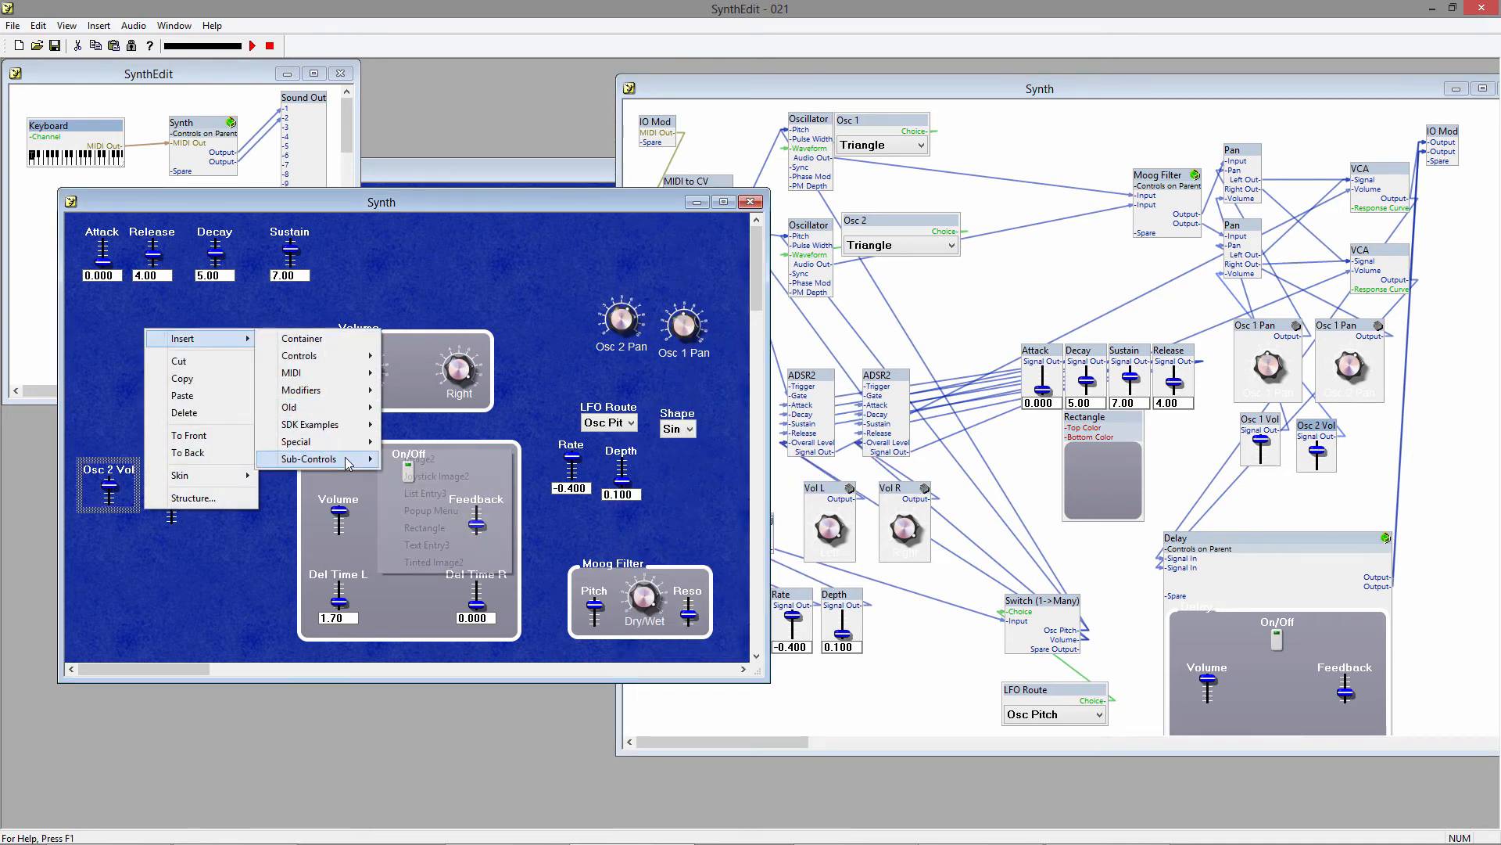
left_click(424, 528)
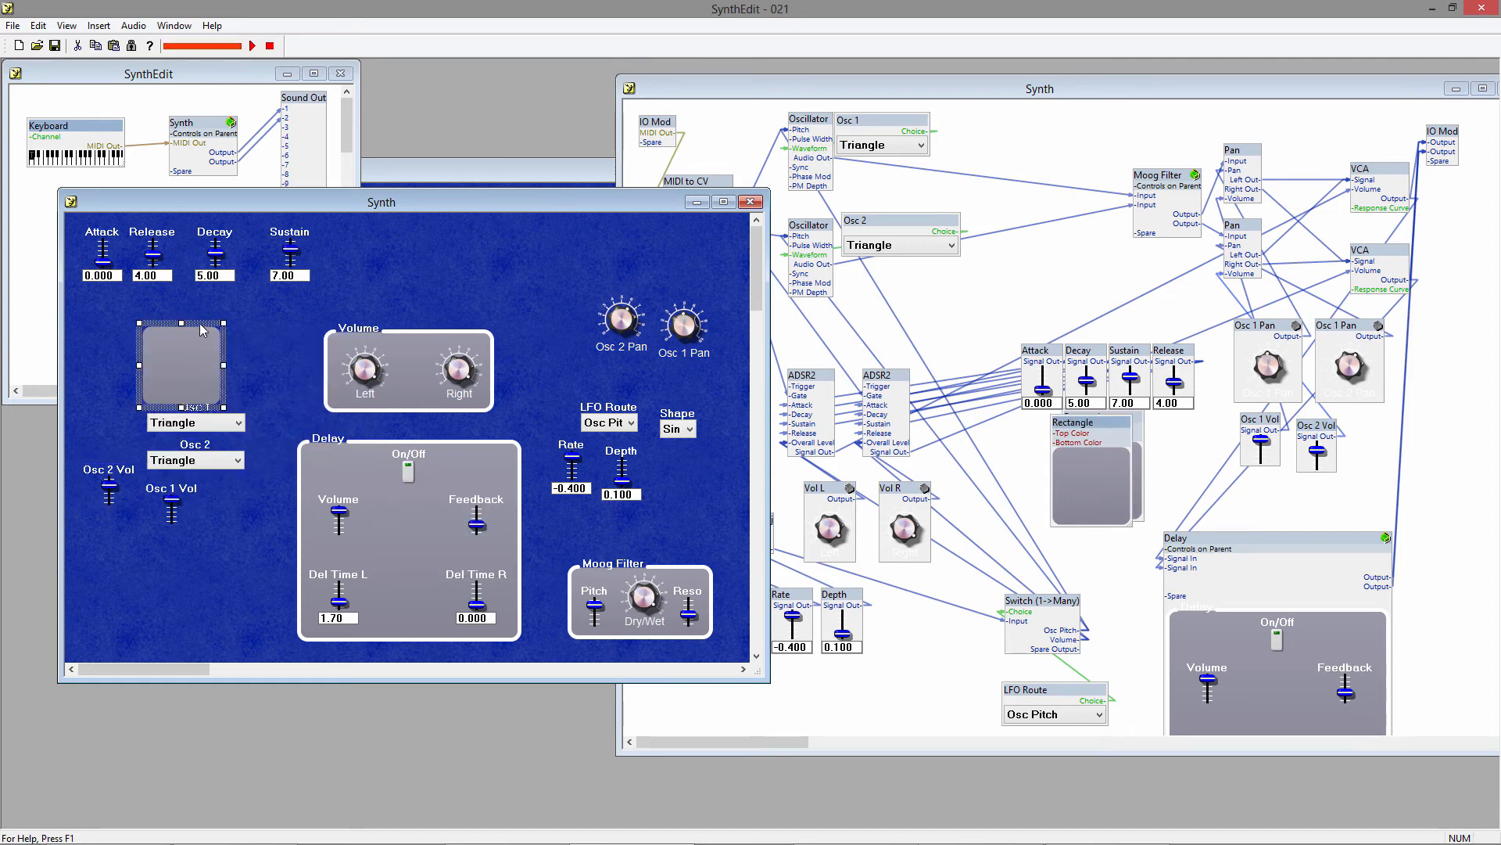
right_click(271, 397)
left_click(329, 522)
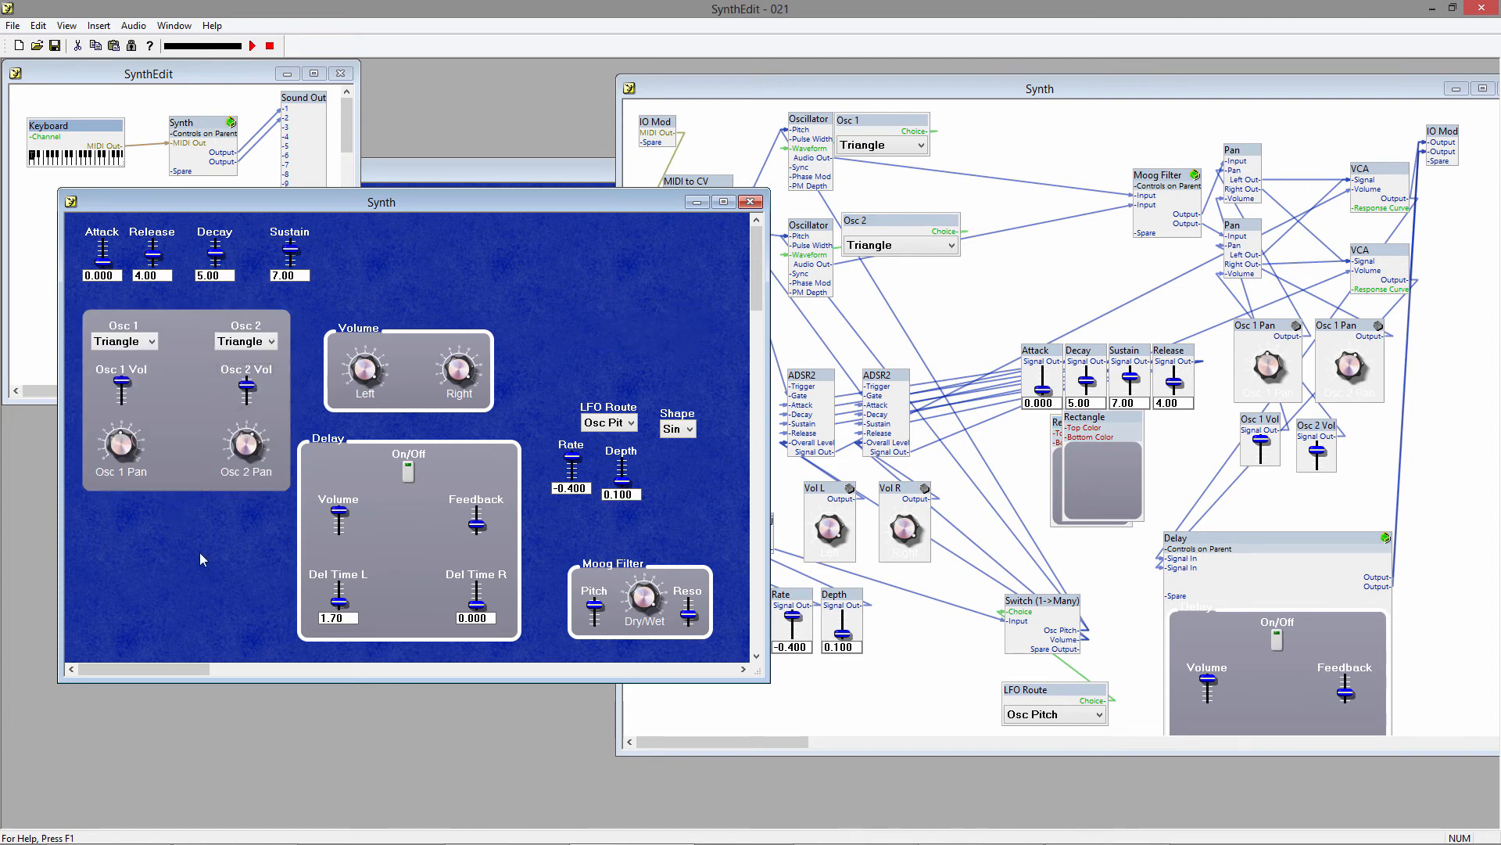
Insert a Panel Group control and fit its frame around the backing plate of the oscillator controls.
right_click(136, 528)
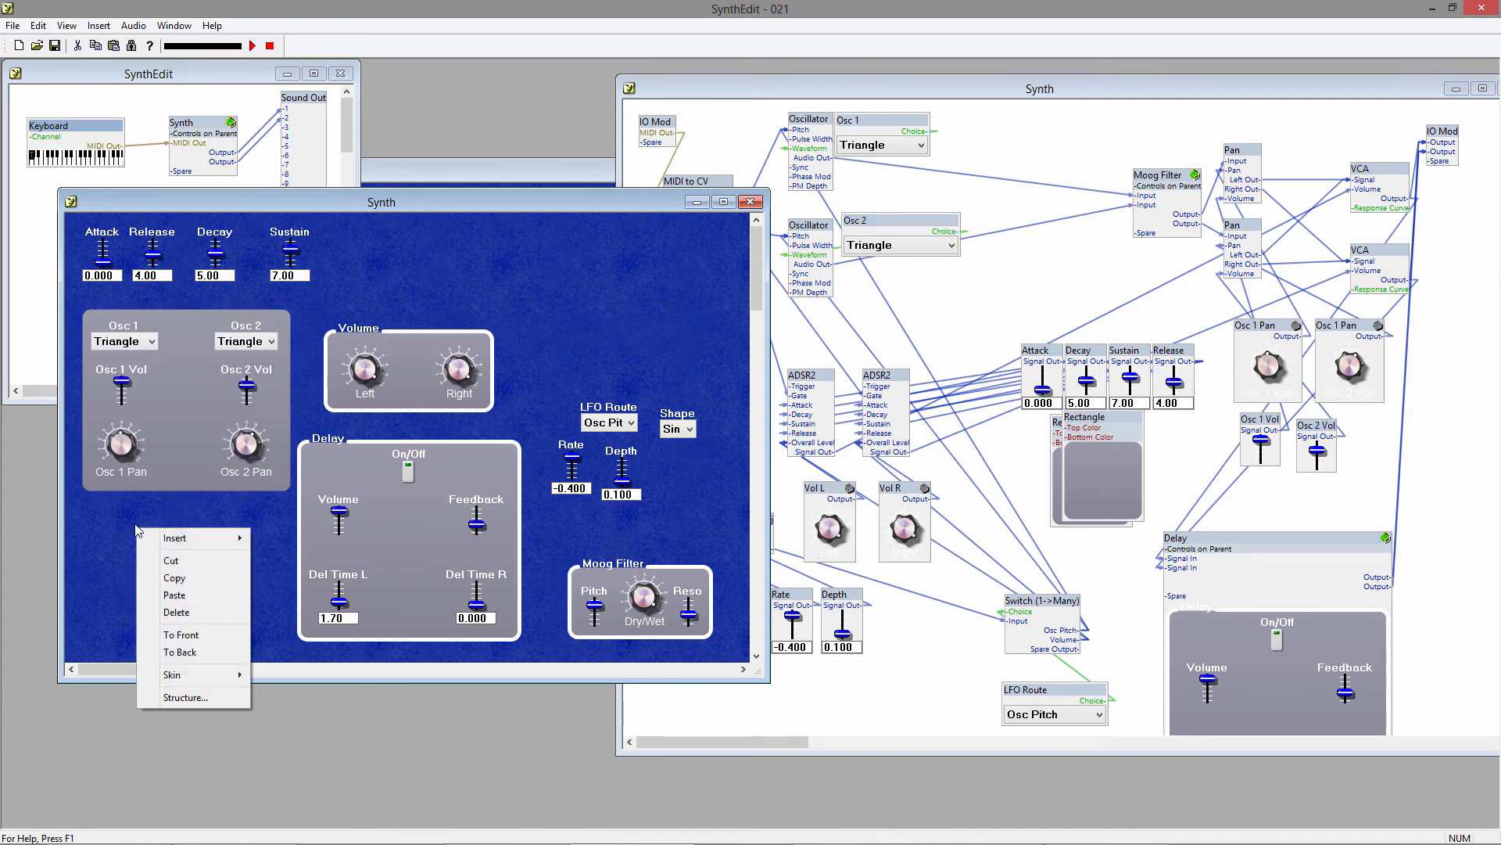
mouse_move(201, 541)
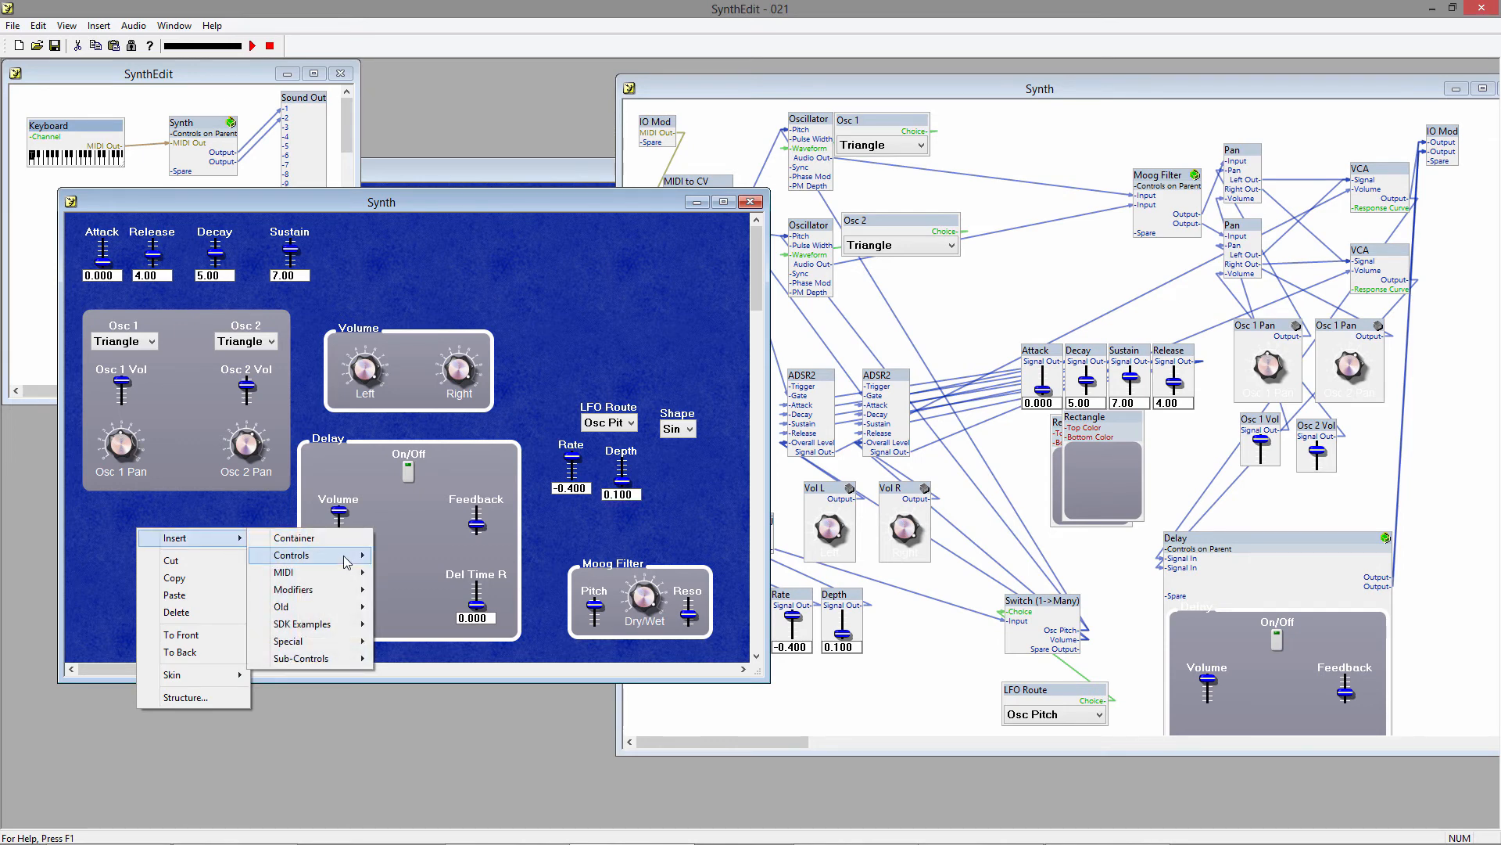
mouse_move(348, 557)
left_click(422, 417)
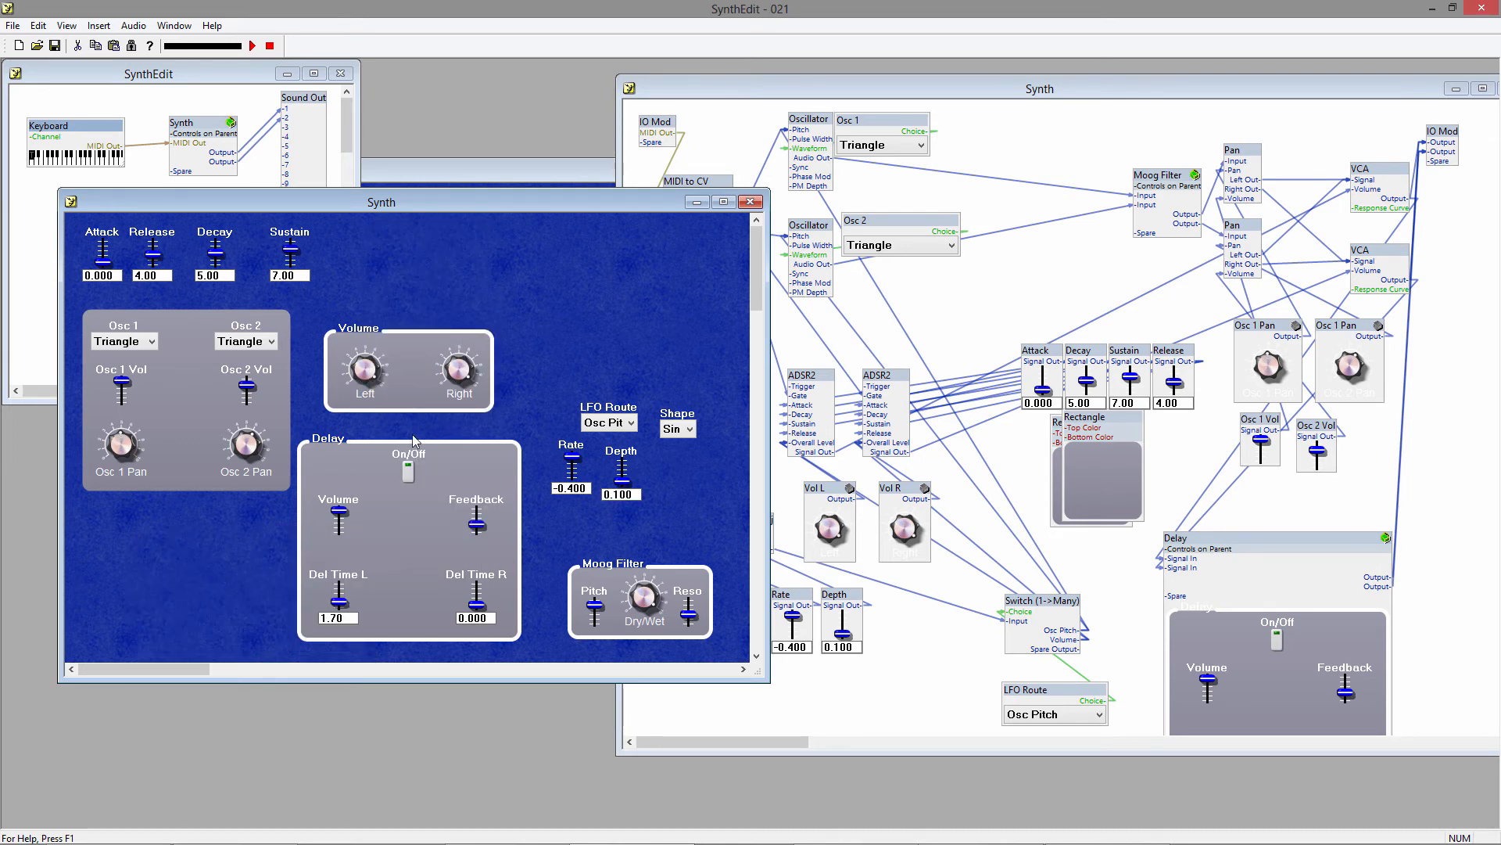
left_click_drag(198, 534, 139, 314)
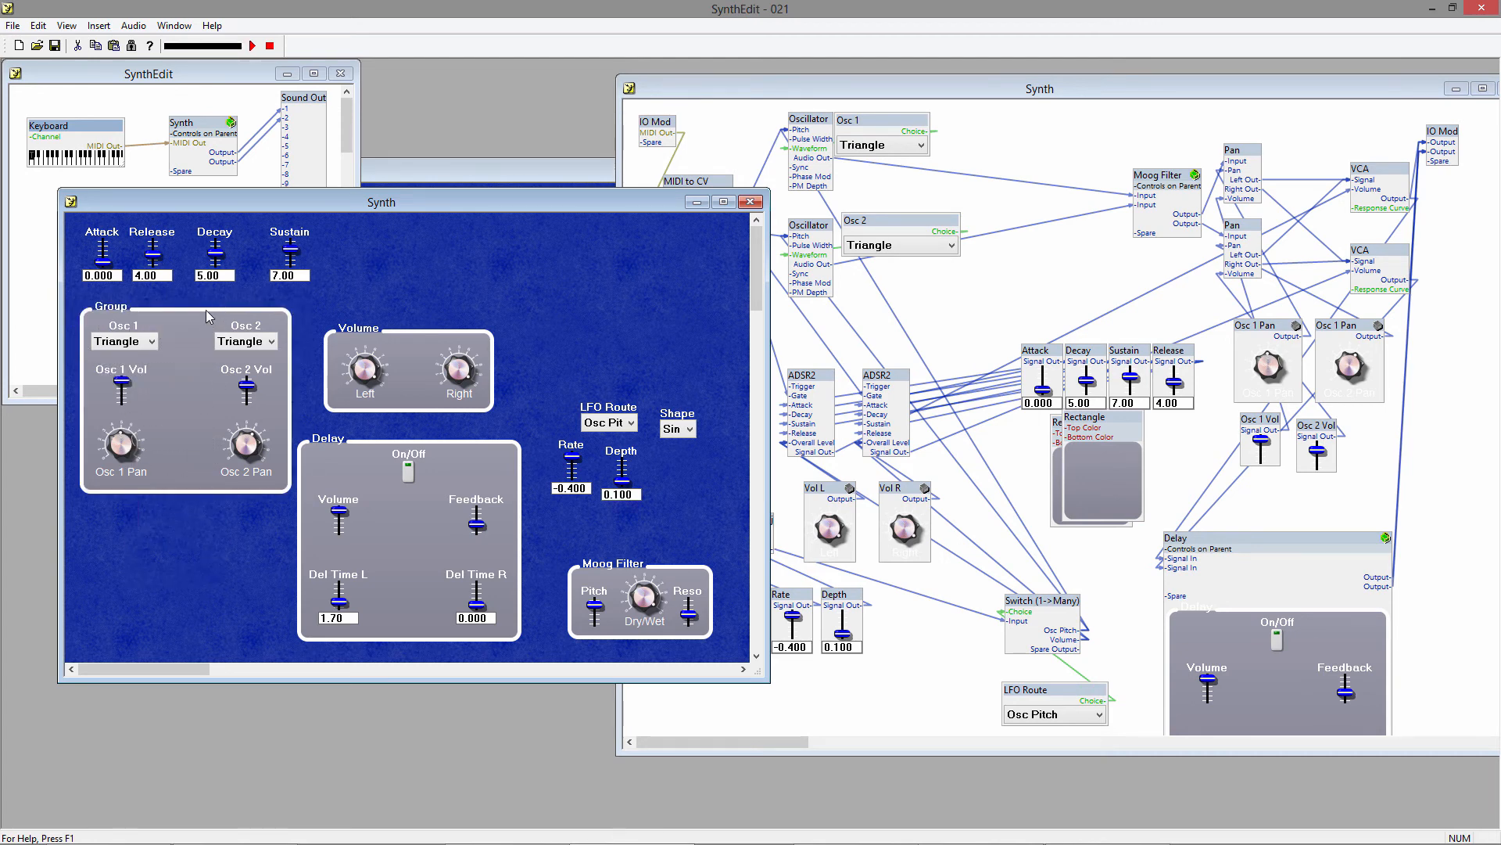
Set the text of the panel group around the oscillator controls to Osc.
right_click(244, 297)
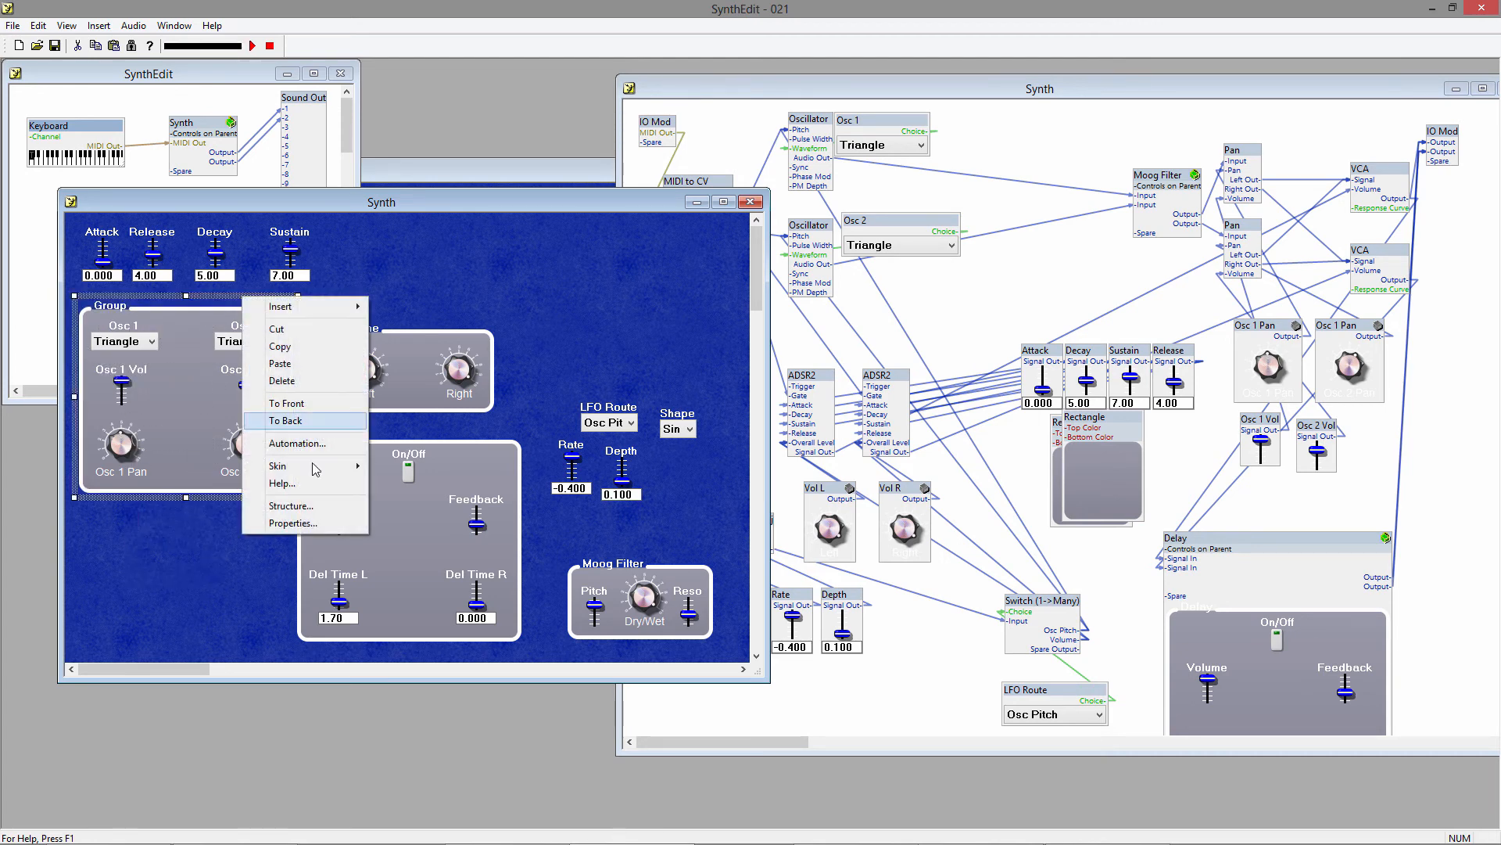
left_click(309, 516)
left_click(771, 484)
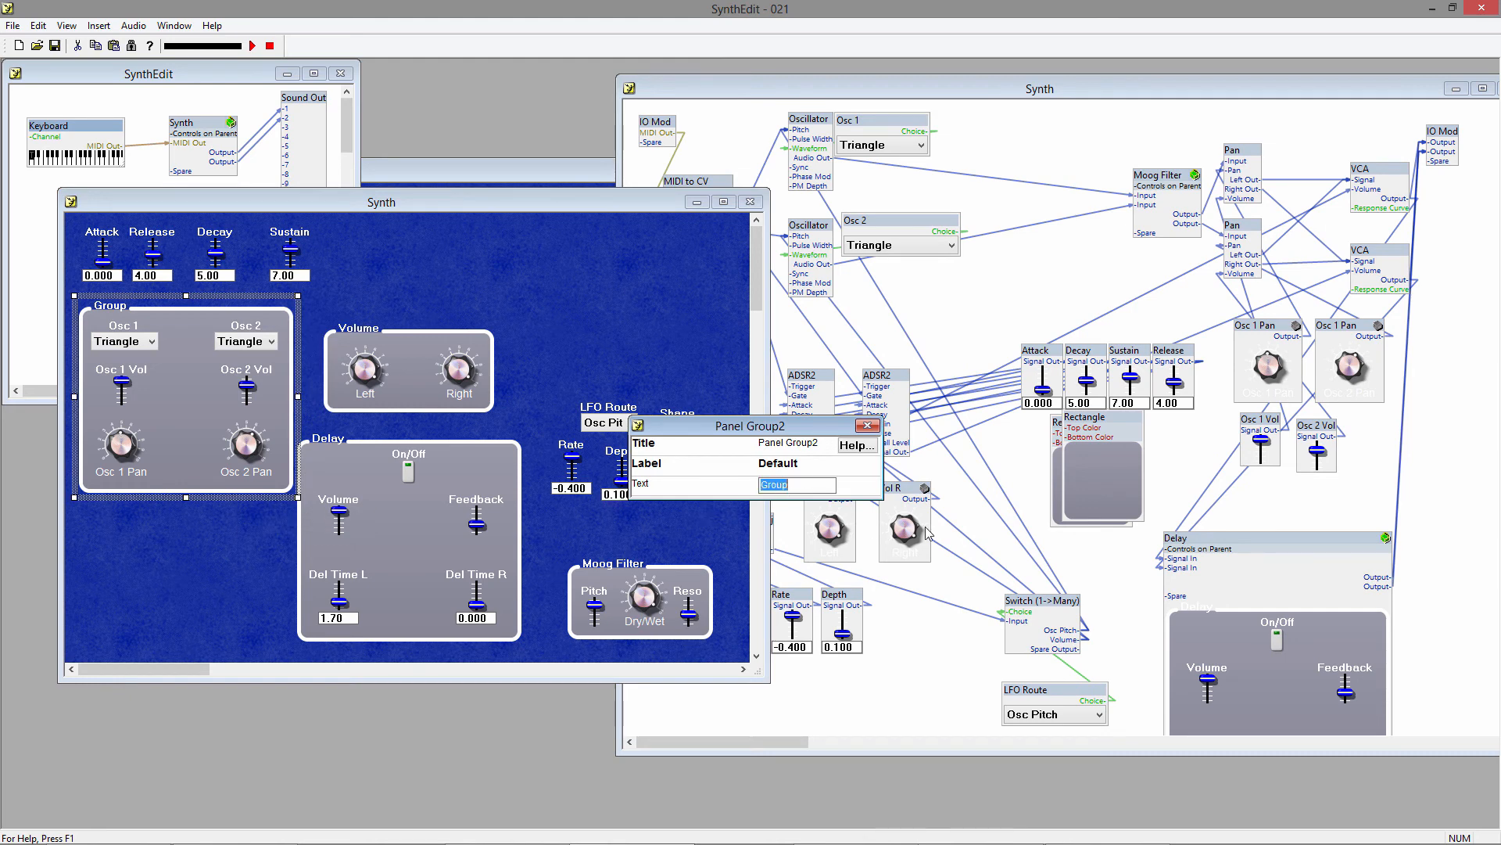
type("Osc")
key("Return")
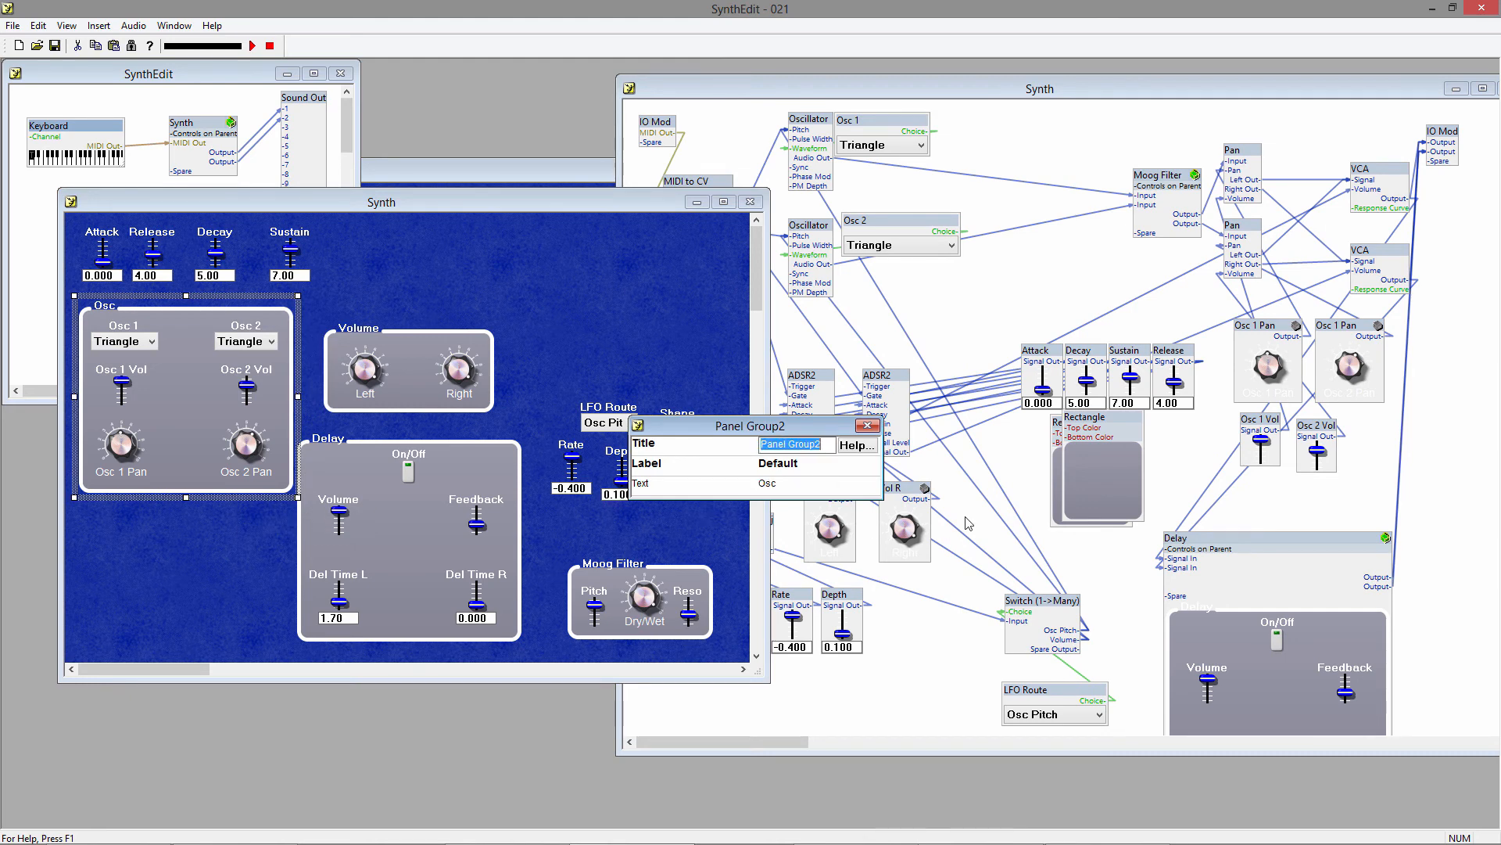
Set Show Readout to false for the Attack slider in the Synth structure.
left_click(847, 130)
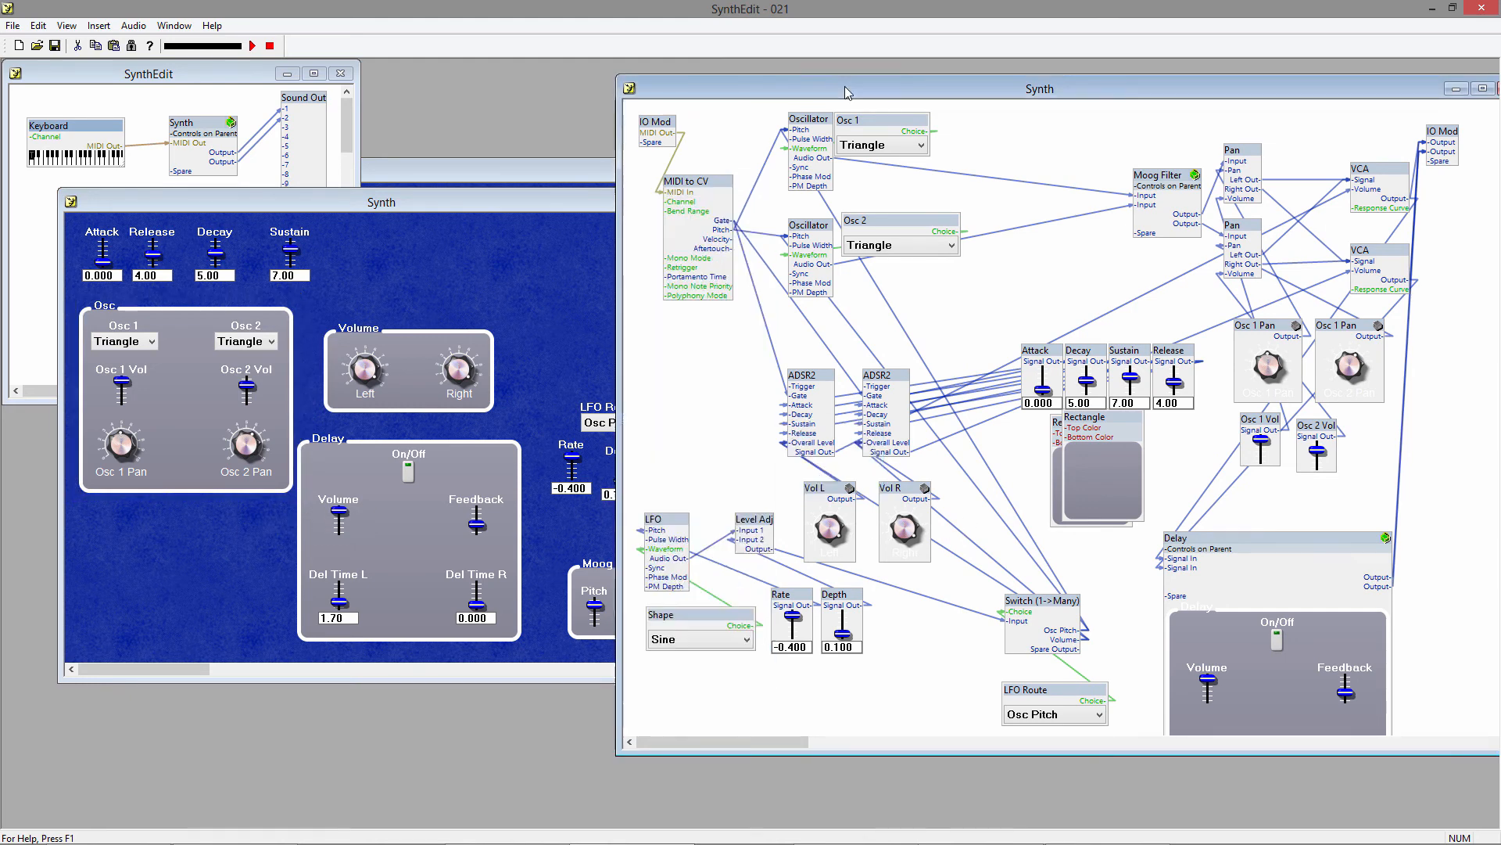
right_click(1050, 350)
left_click(1114, 632)
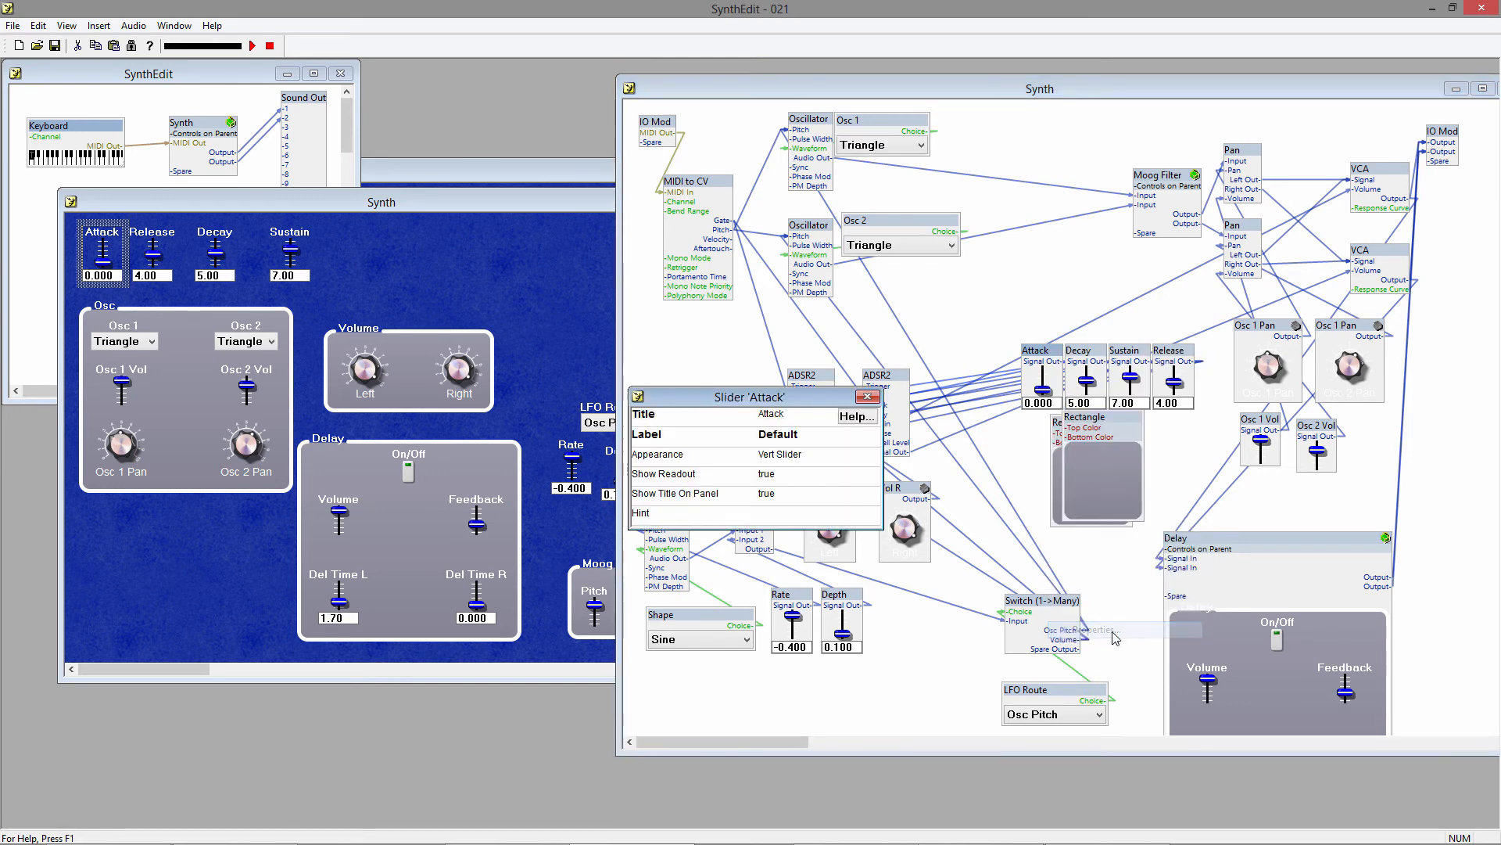
left_click(790, 474)
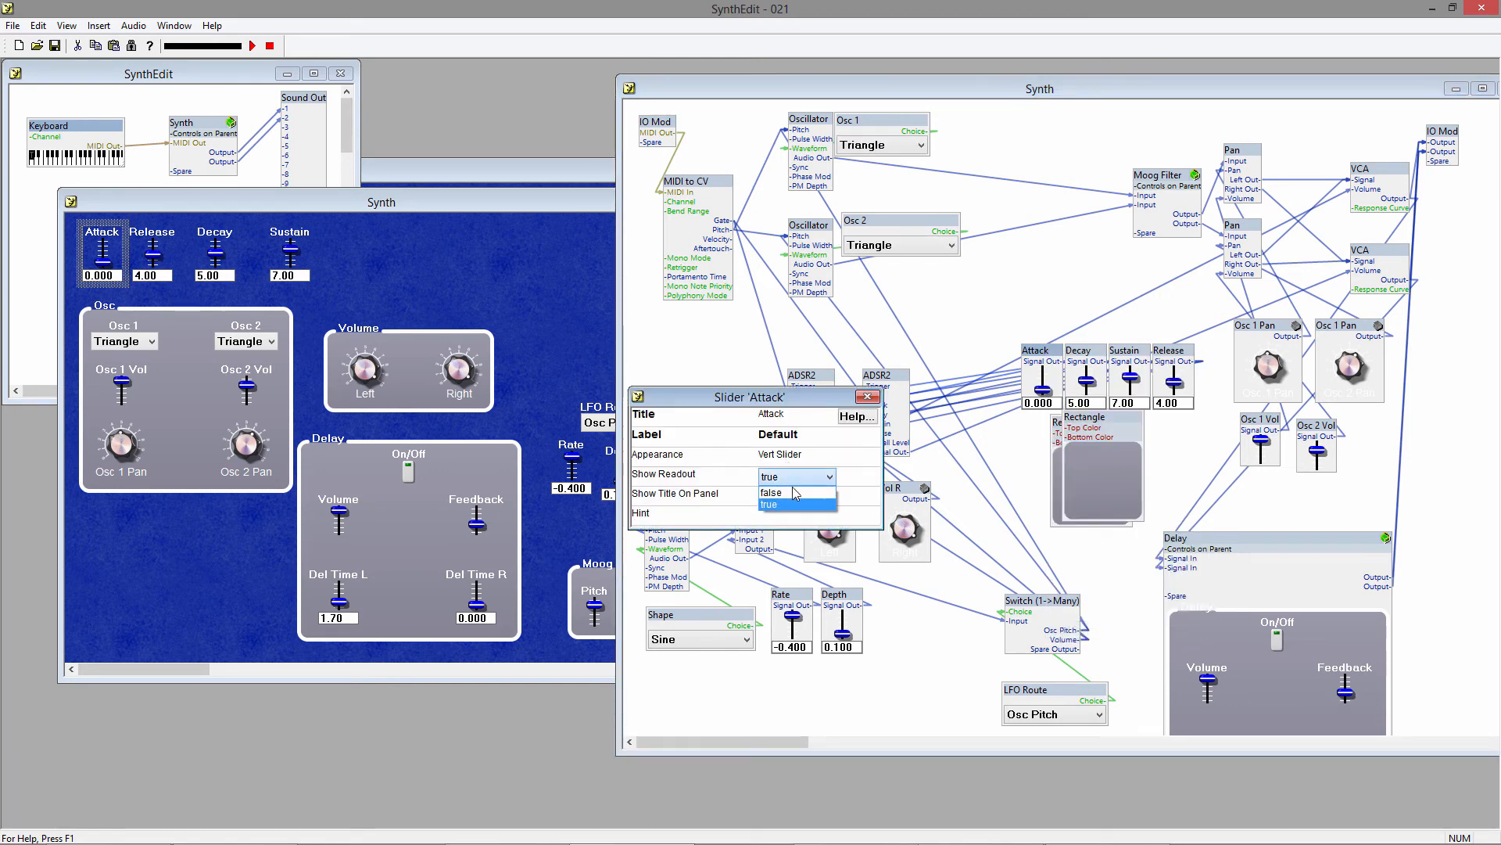
left_click(782, 494)
left_click(867, 397)
Set Show Readout to false for the Decay slider.
right_click(1081, 353)
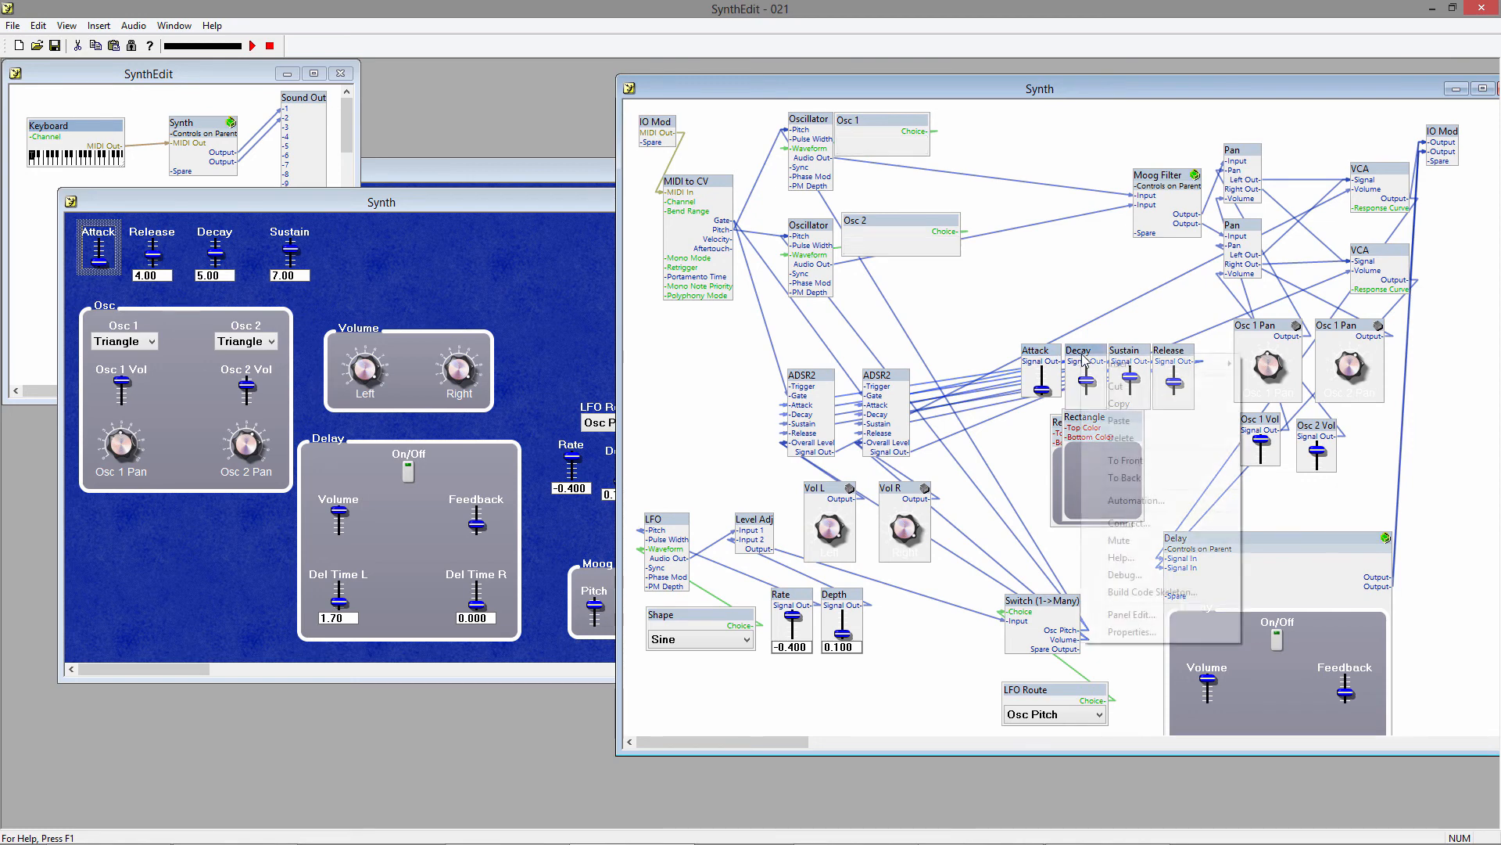
left_click(1118, 632)
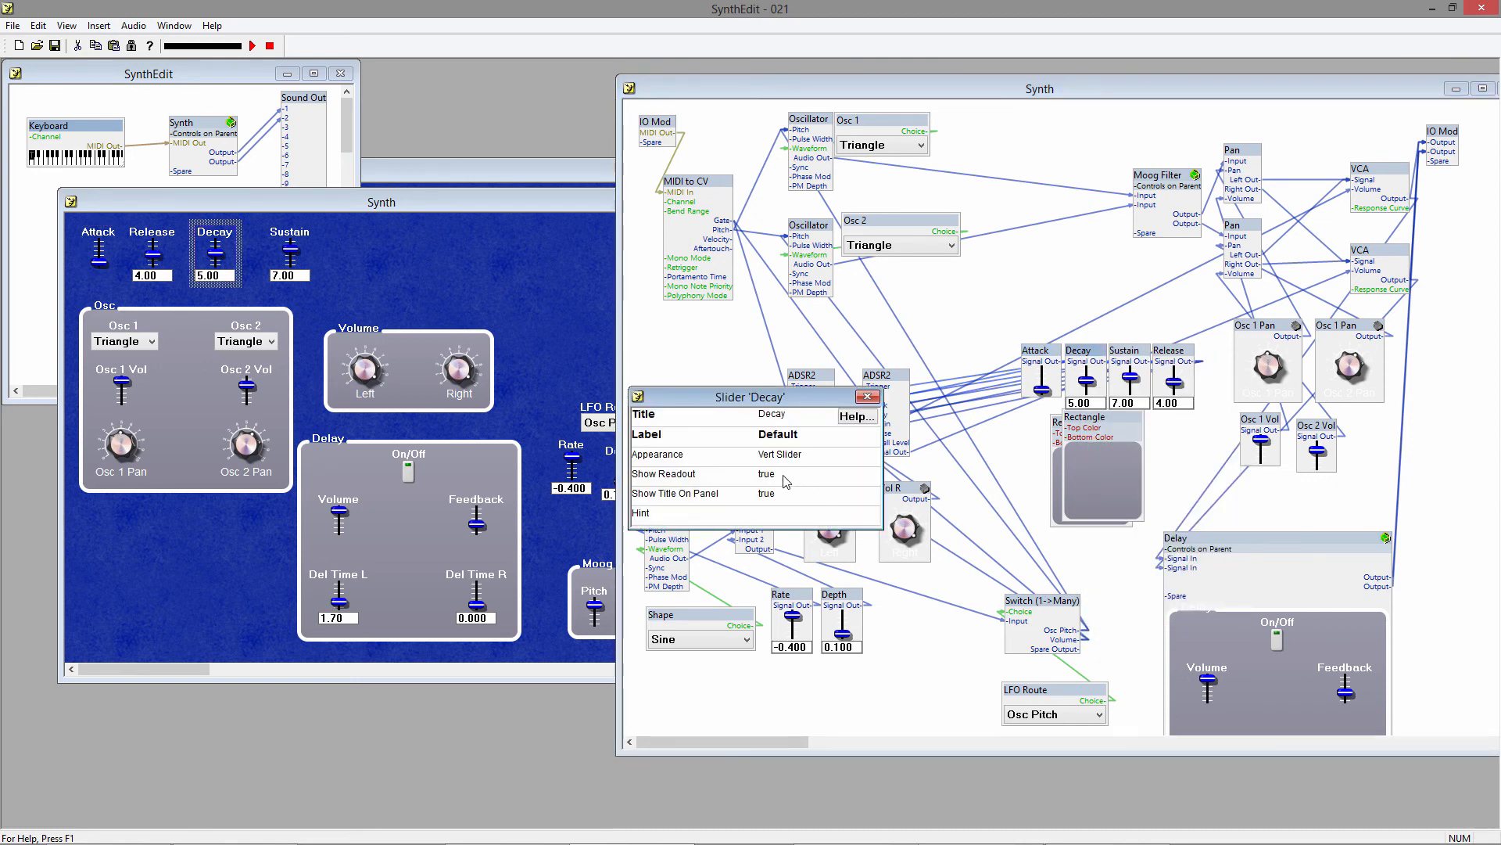
left_click(785, 476)
left_click(782, 494)
left_click(868, 396)
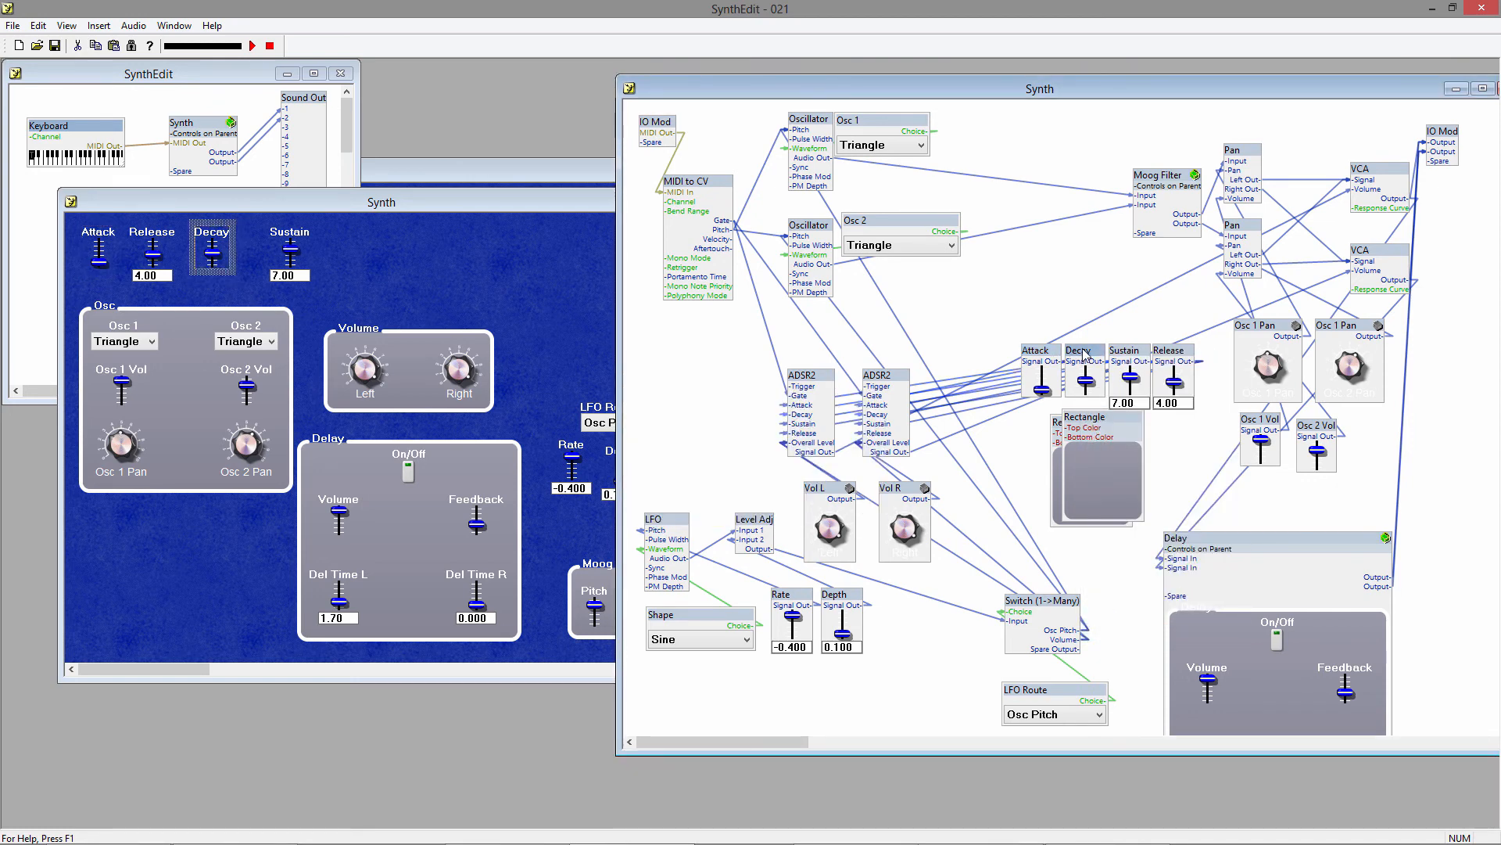
Set Show Readout to false for the Sustain slider.
right_click(1127, 353)
left_click(1165, 630)
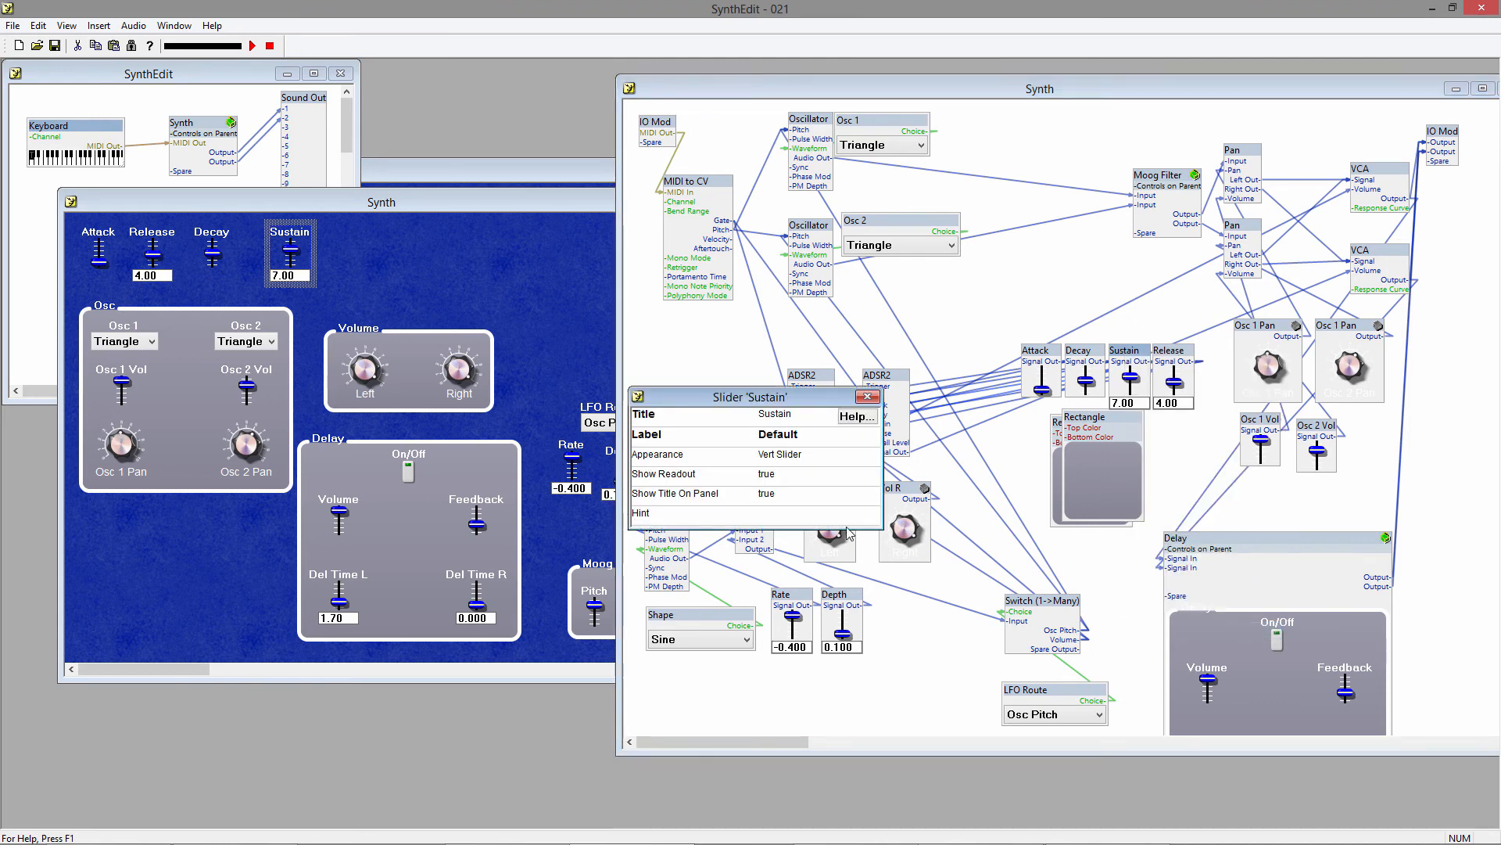
left_click(777, 474)
left_click(784, 484)
left_click(785, 481)
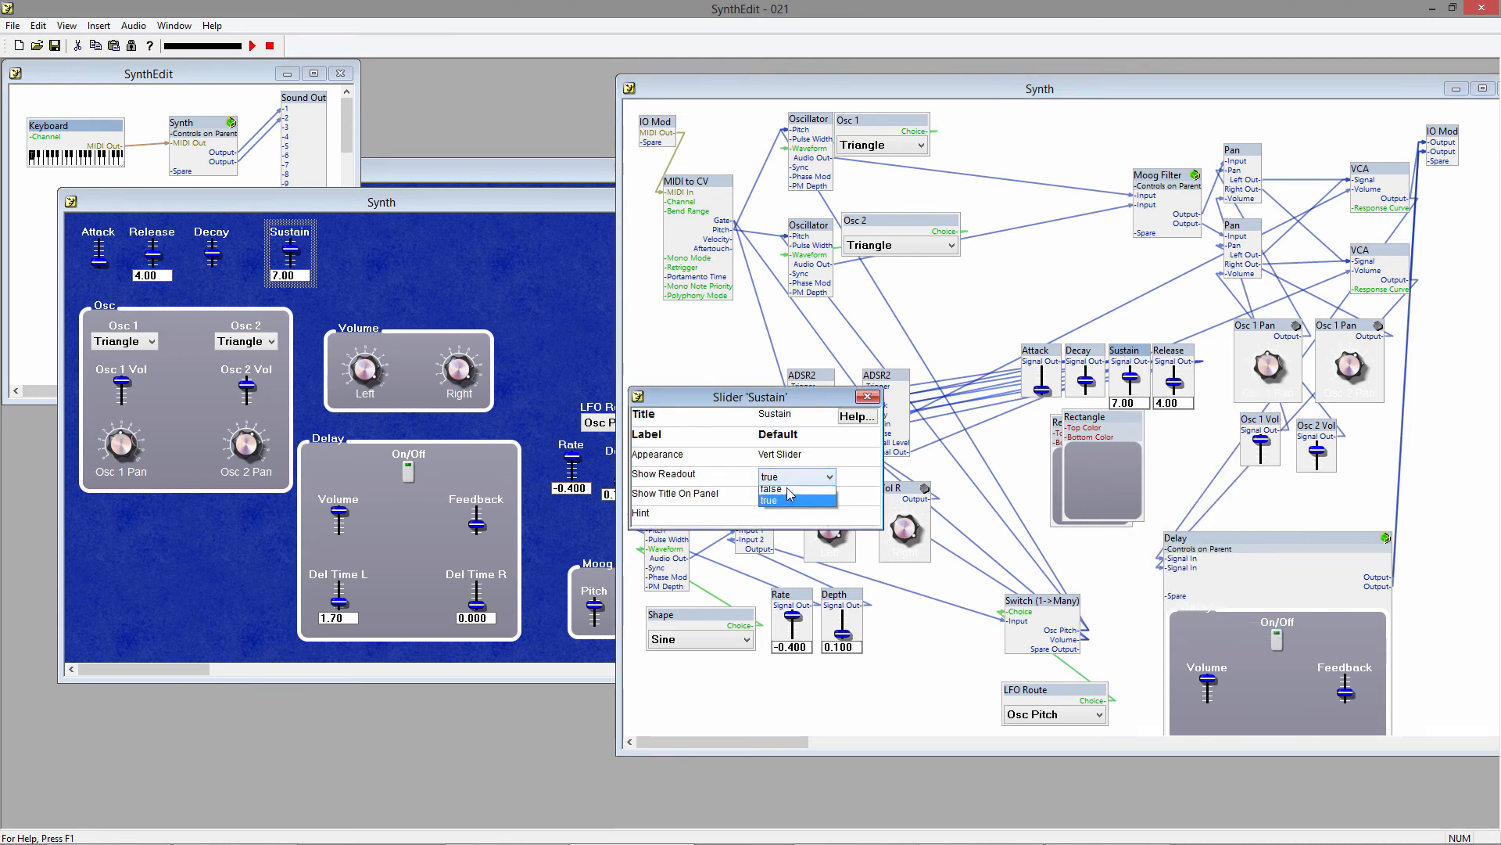
left_click(786, 488)
left_click(868, 397)
Set Show Readout to false for the Release slider.
right_click(1161, 354)
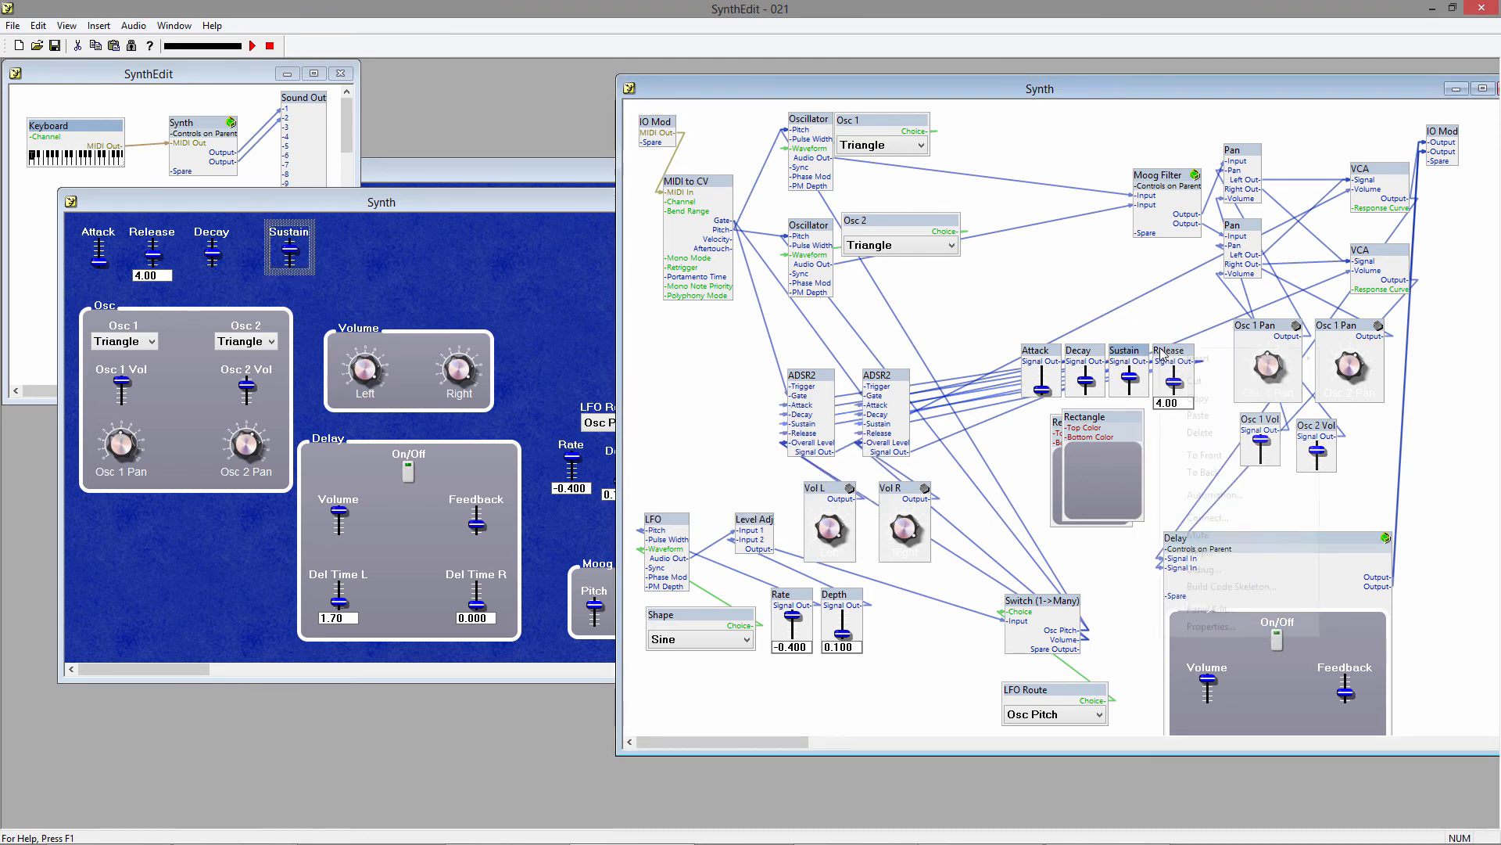
left_click(1211, 626)
left_click(782, 476)
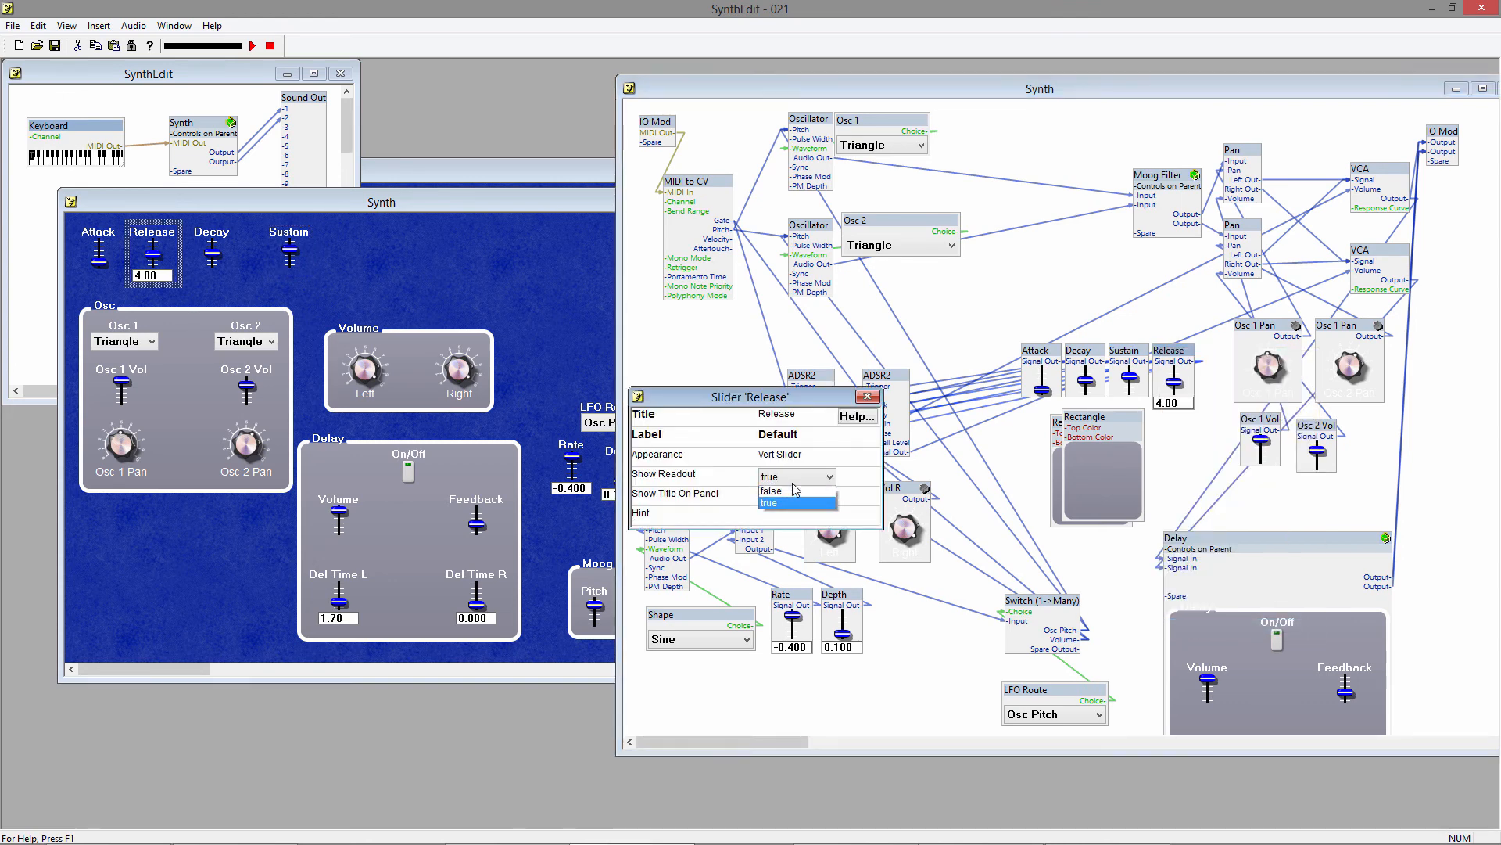
left_click(795, 490)
left_click(868, 396)
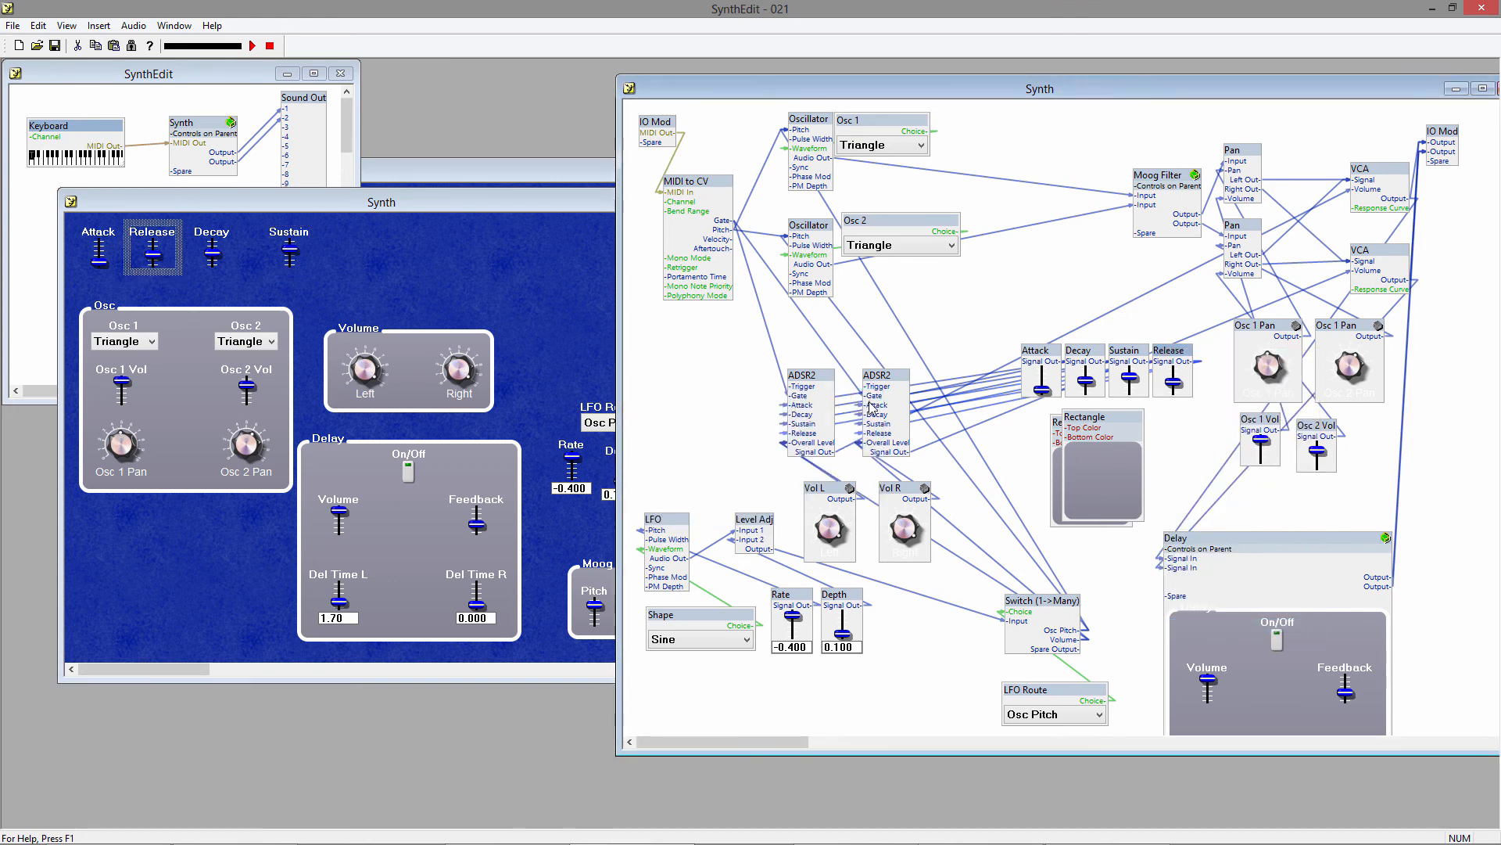
Set Show Readout to false for the LFO Rate slider.
right_click(798, 603)
left_click(843, 592)
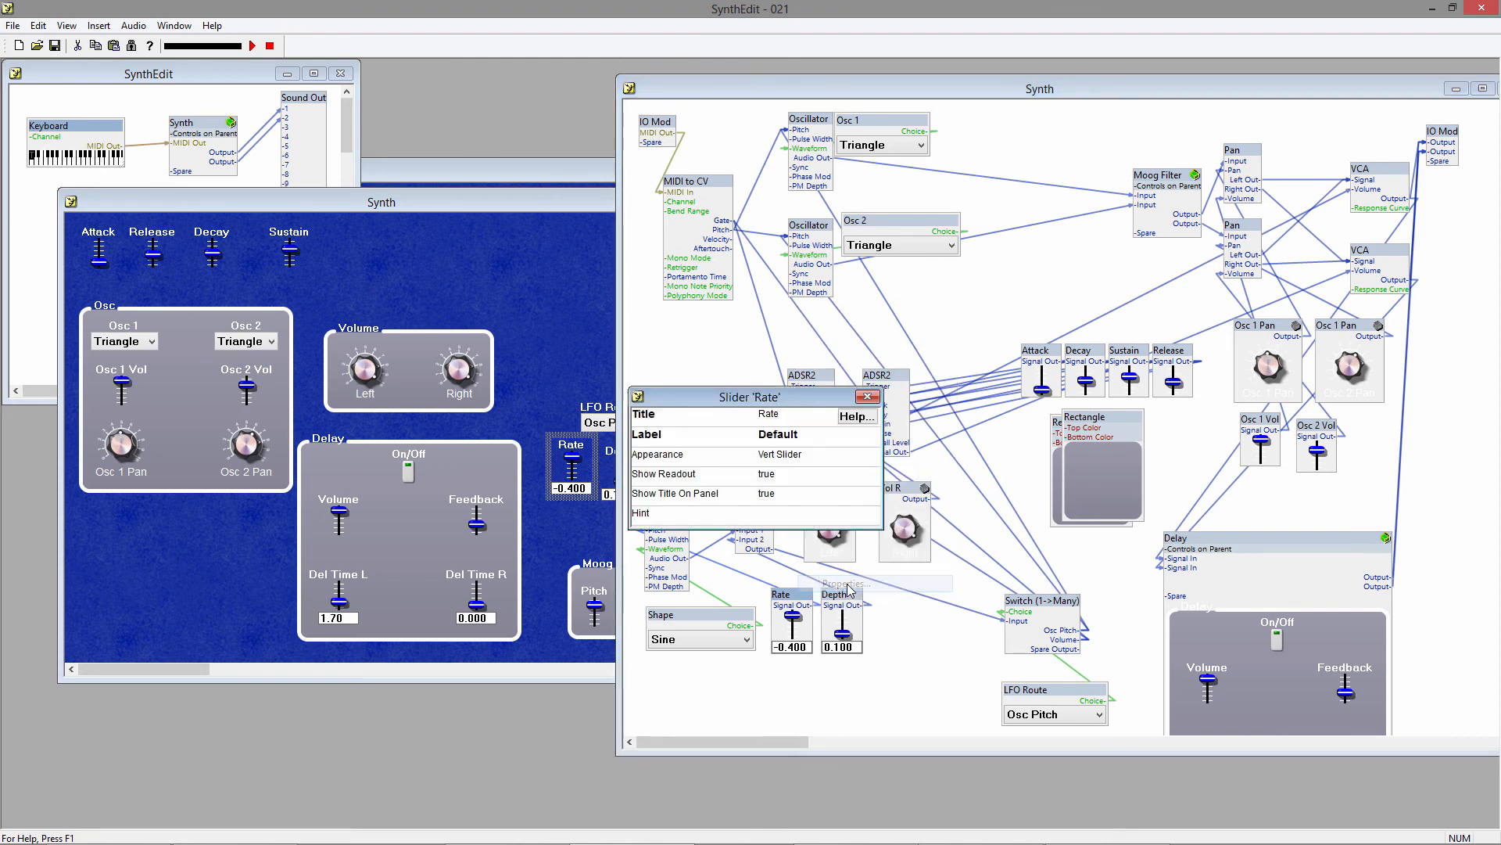
left_click(782, 474)
left_click(794, 491)
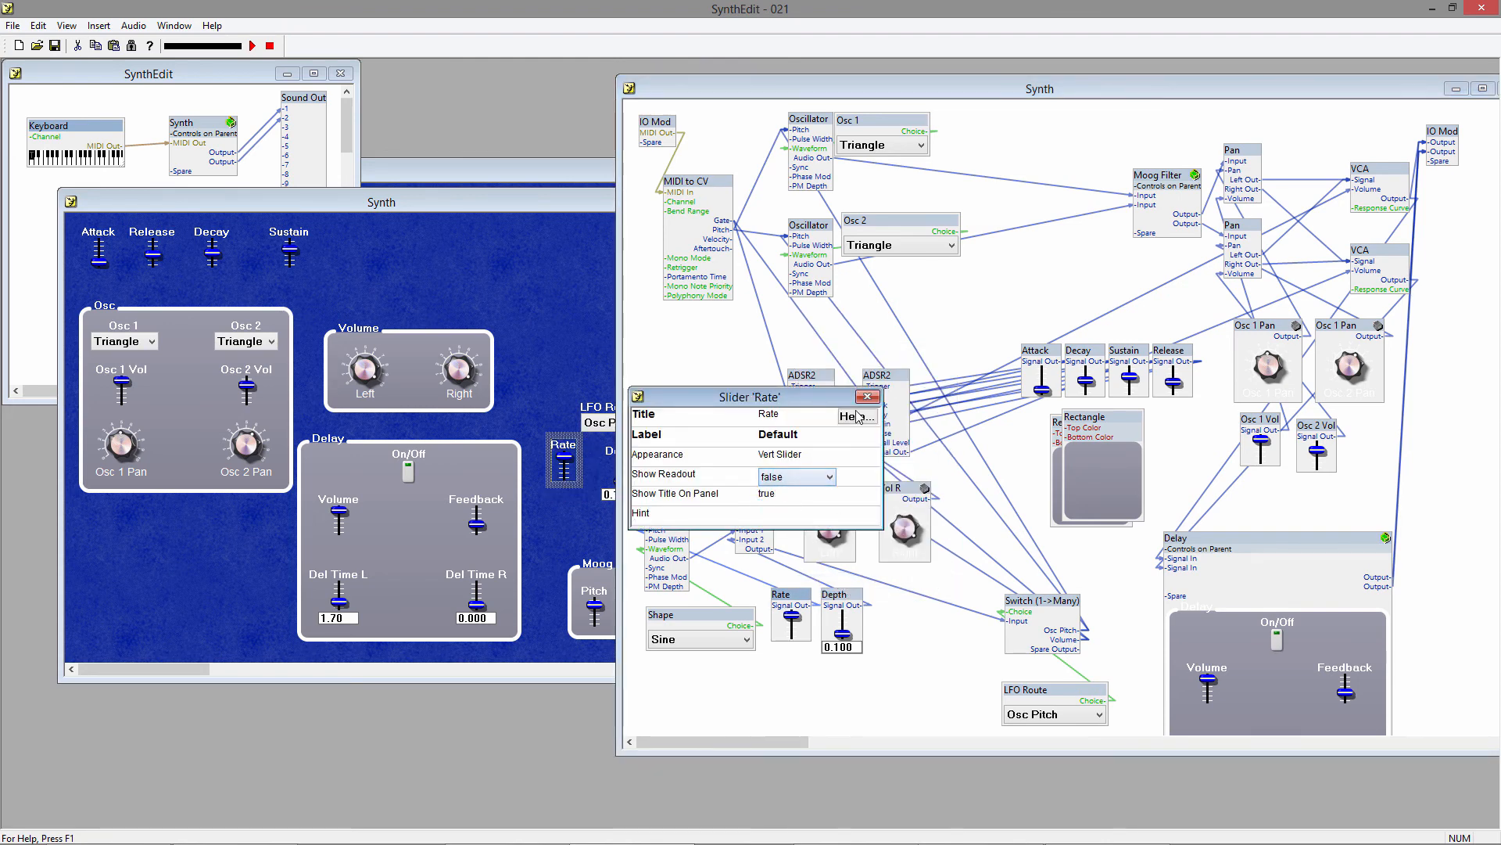
left_click(867, 396)
Set Show Readout to false for the LFO Depth slider.
right_click(841, 596)
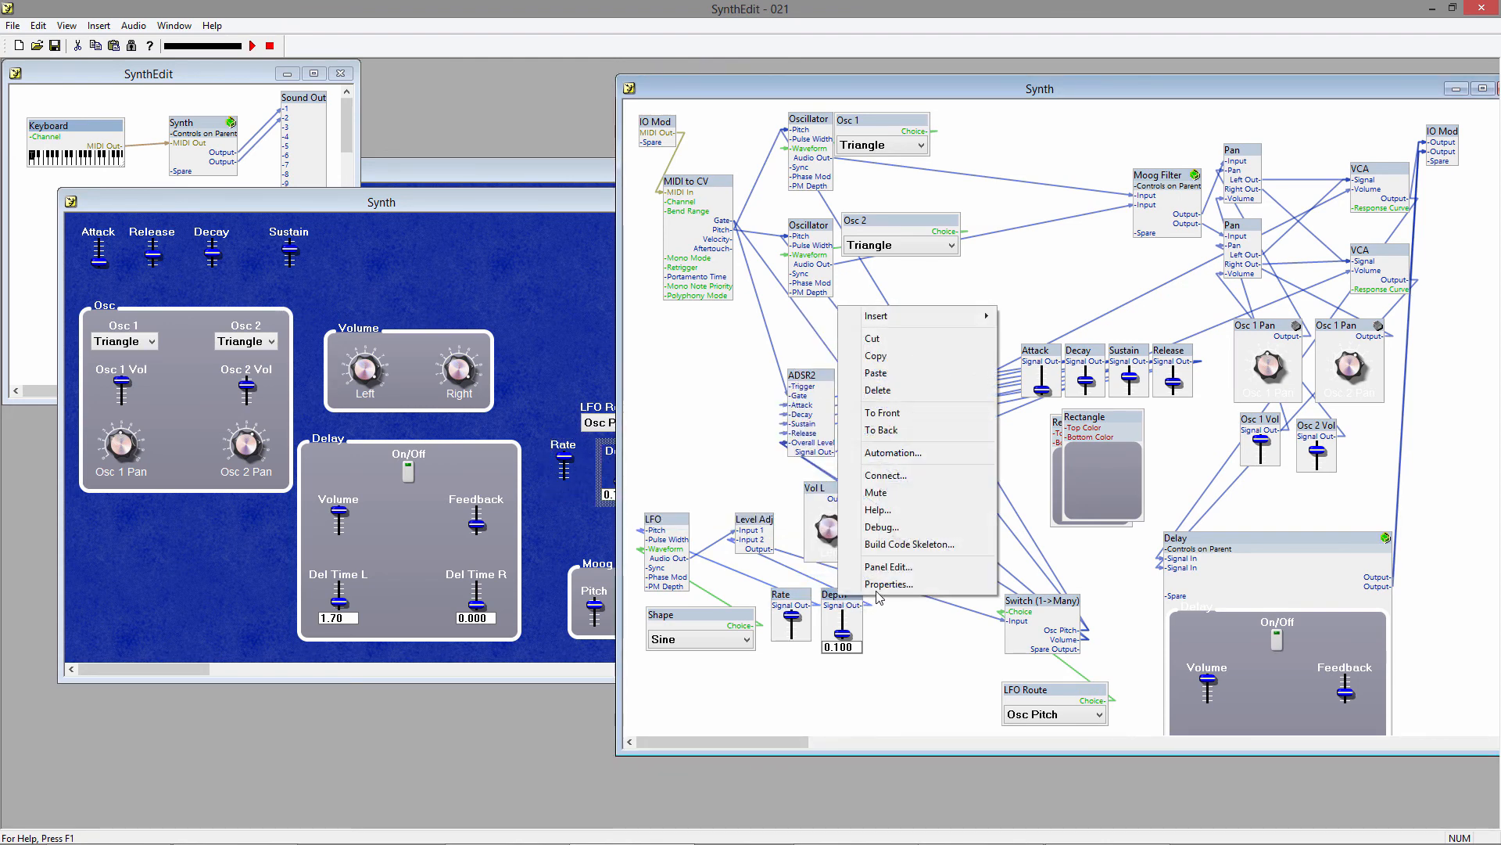
left_click(868, 600)
left_click(782, 475)
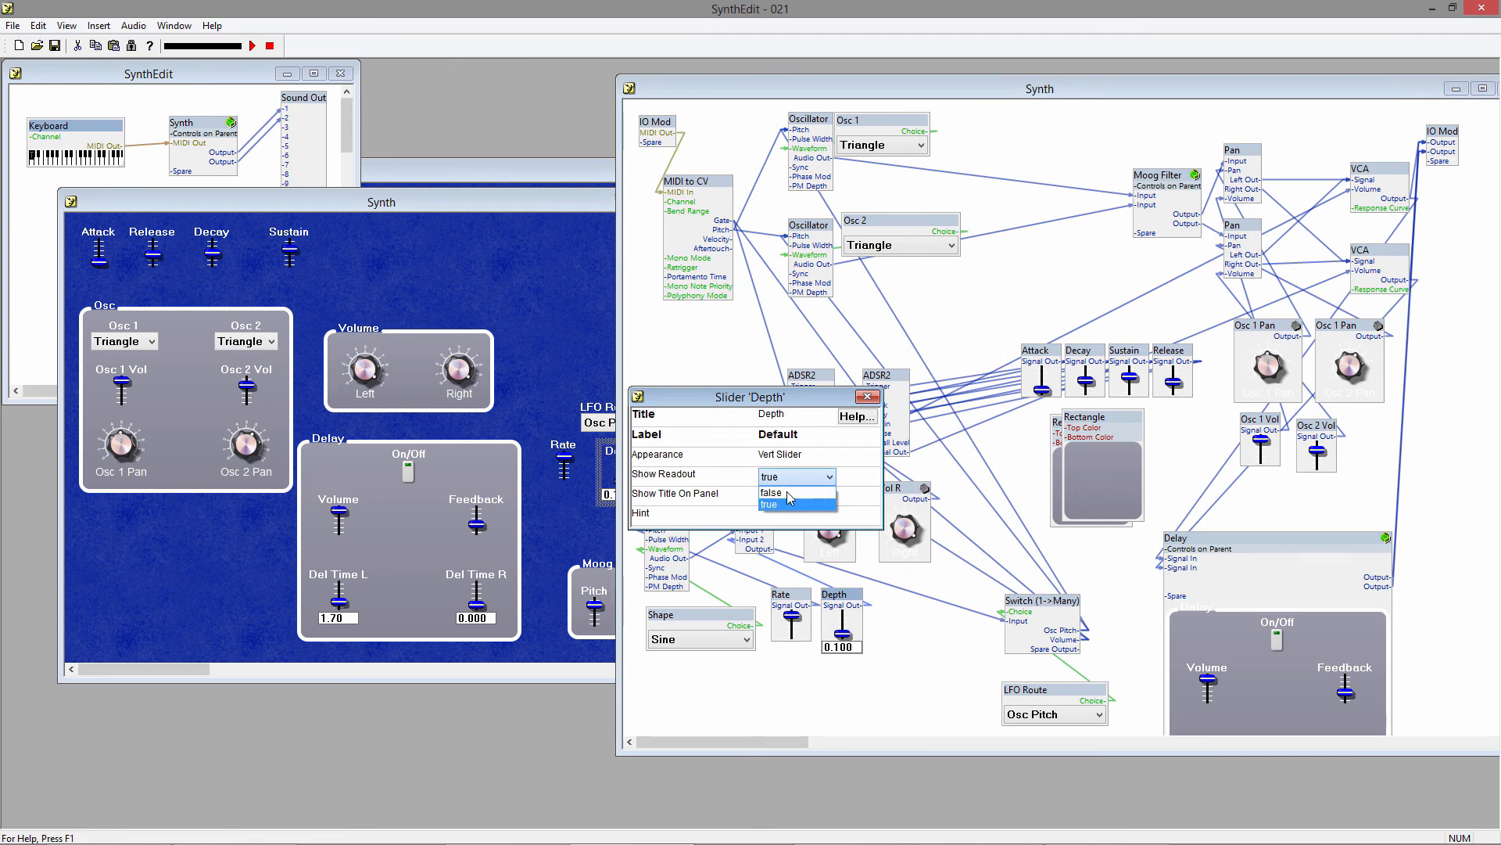
left_click(795, 490)
left_click(867, 396)
Insert a Rectangle sub-control, stretch it into a wide plate above the Volume group, and send it to the back.
left_click(509, 281)
right_click(468, 277)
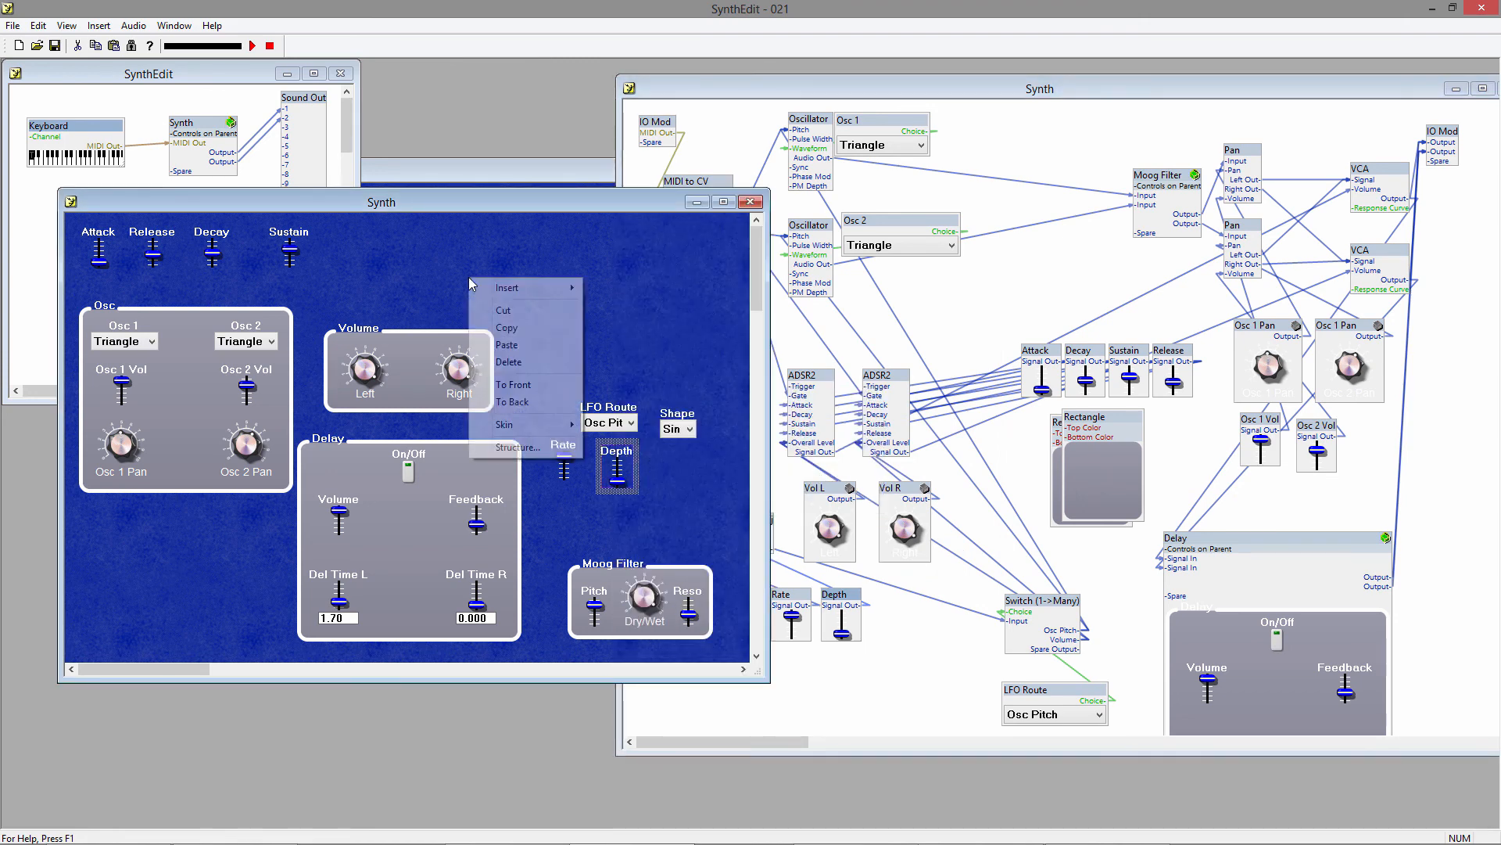
mouse_move(505, 287)
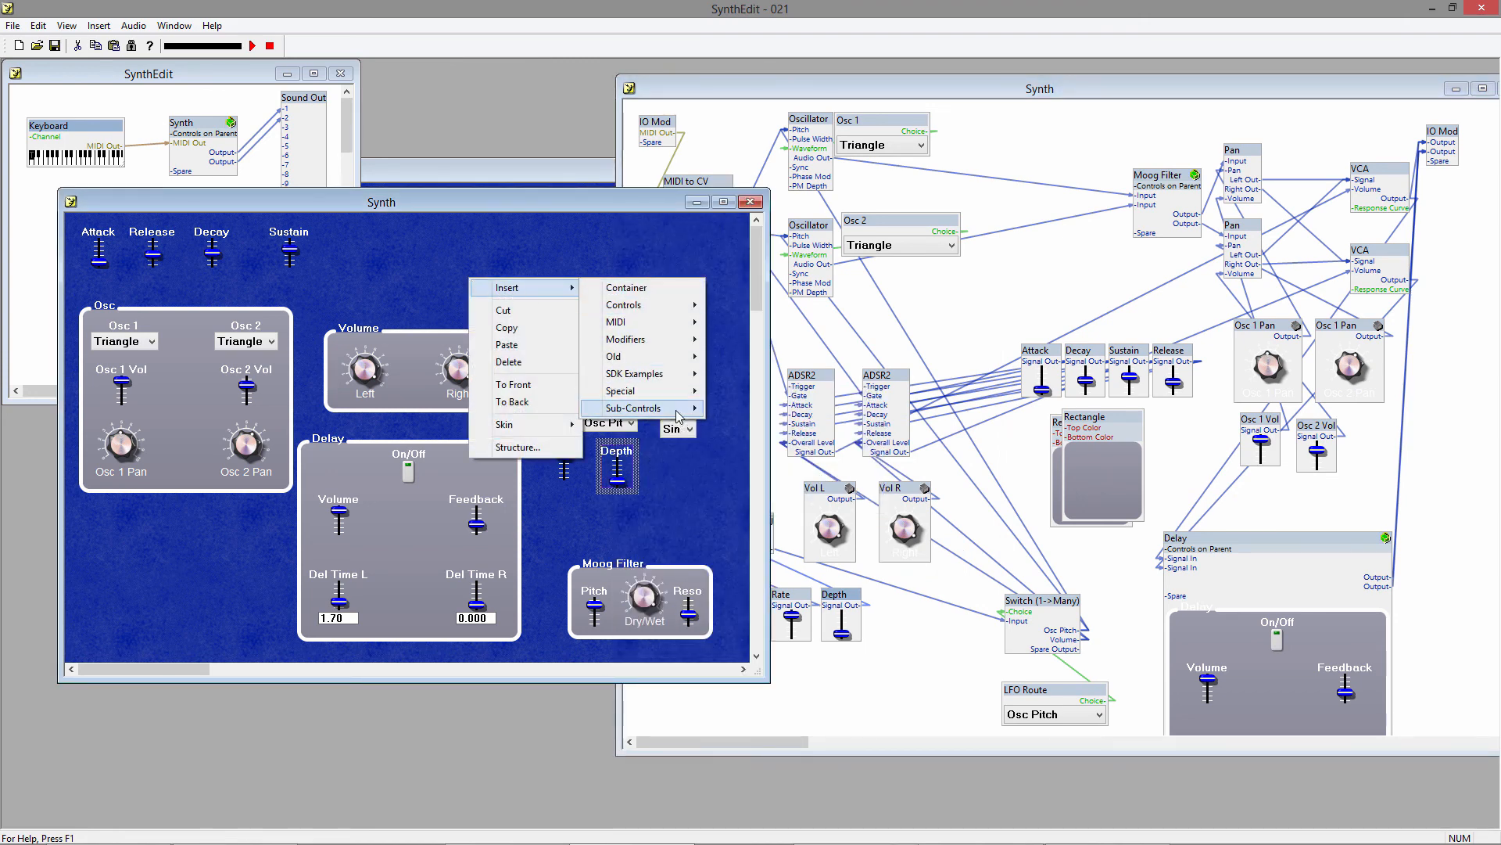
mouse_move(677, 410)
left_click(751, 476)
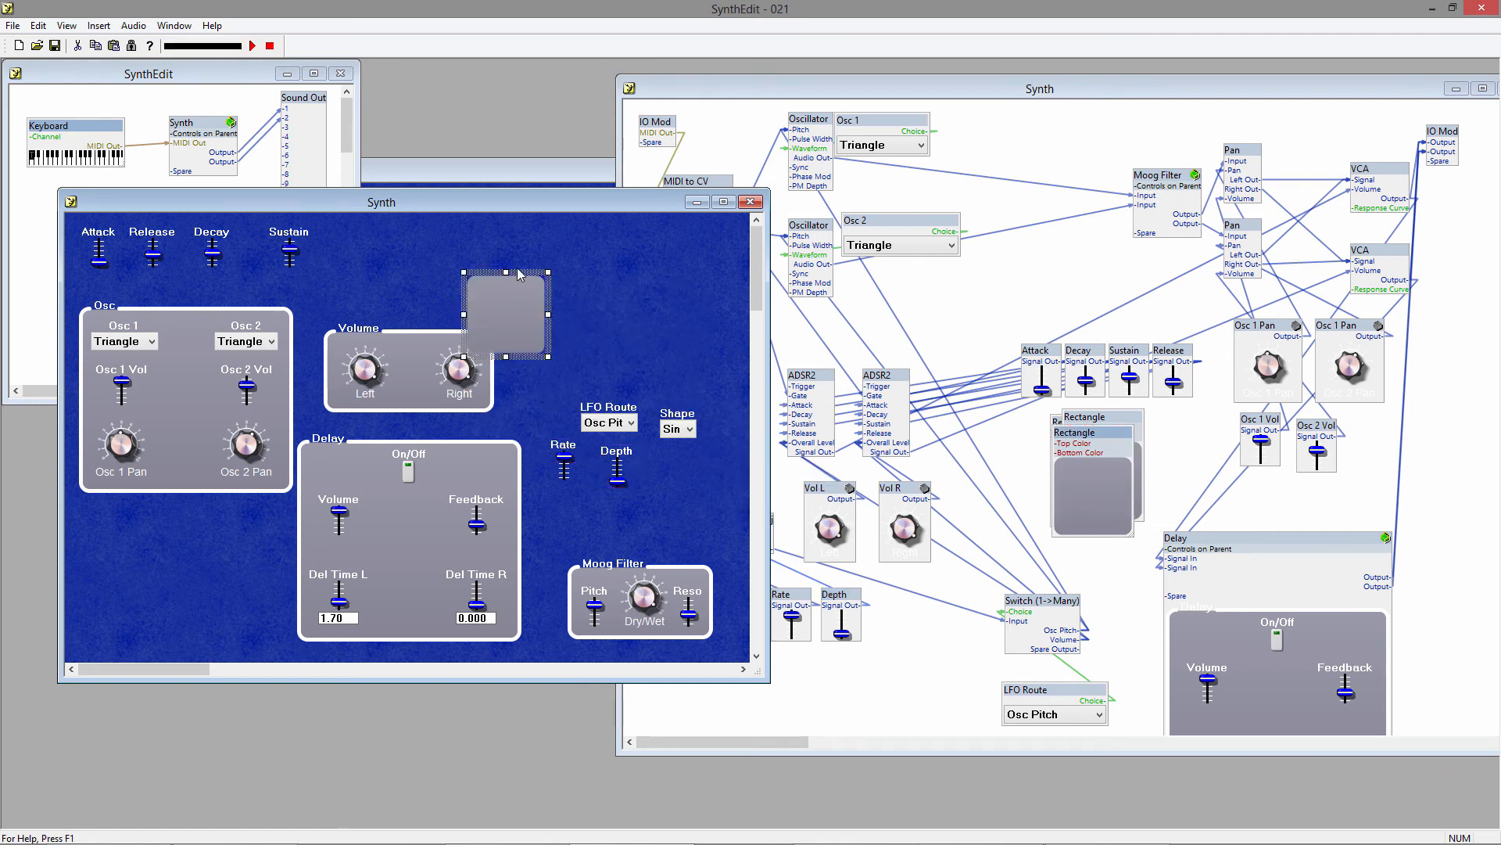
left_click_drag(517, 269, 433, 220)
left_click_drag(463, 307, 642, 318)
right_click(568, 281)
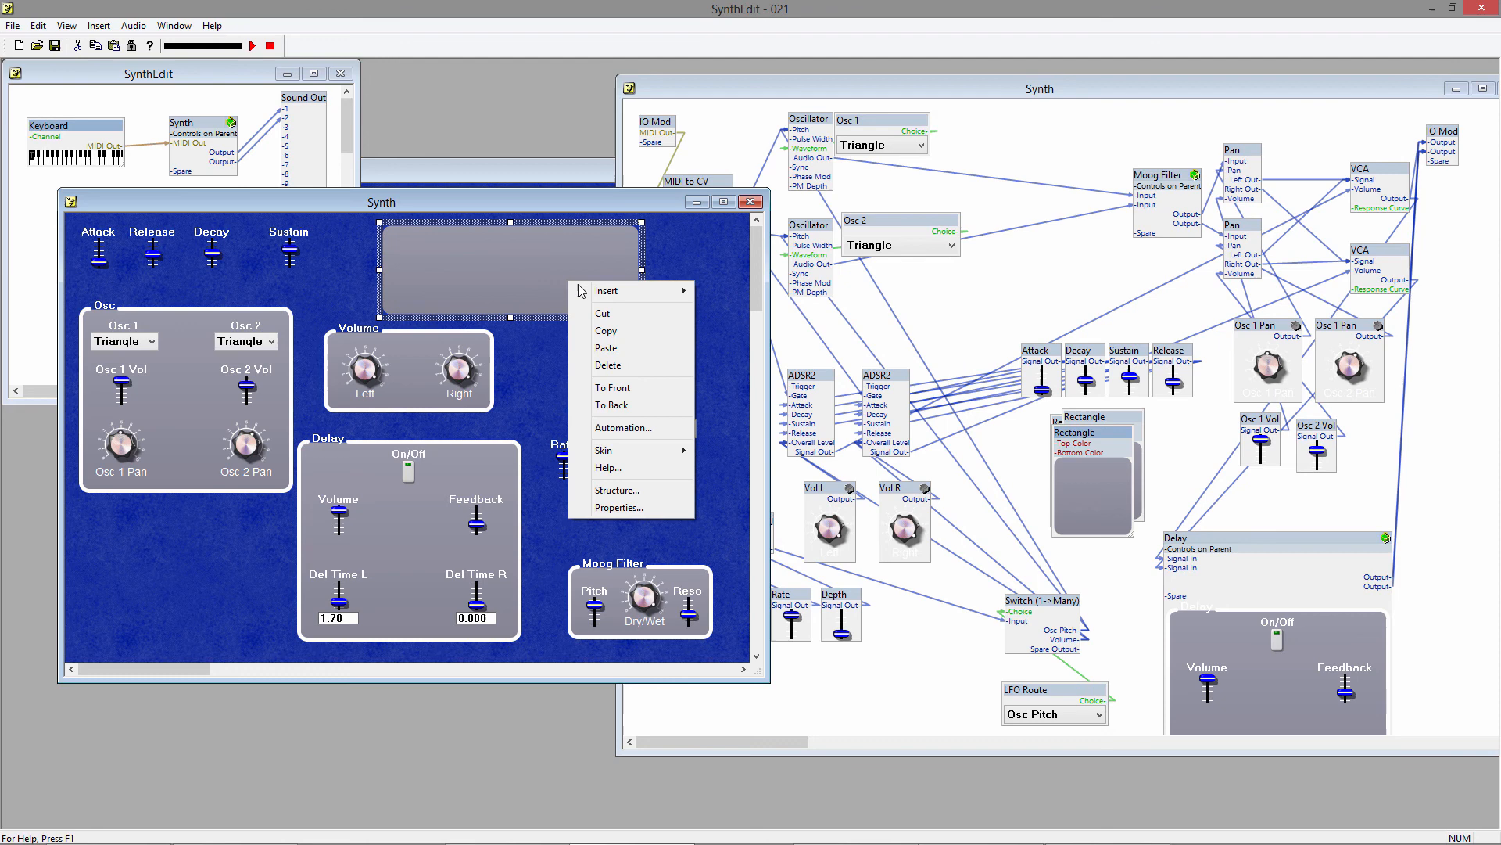
left_click(648, 406)
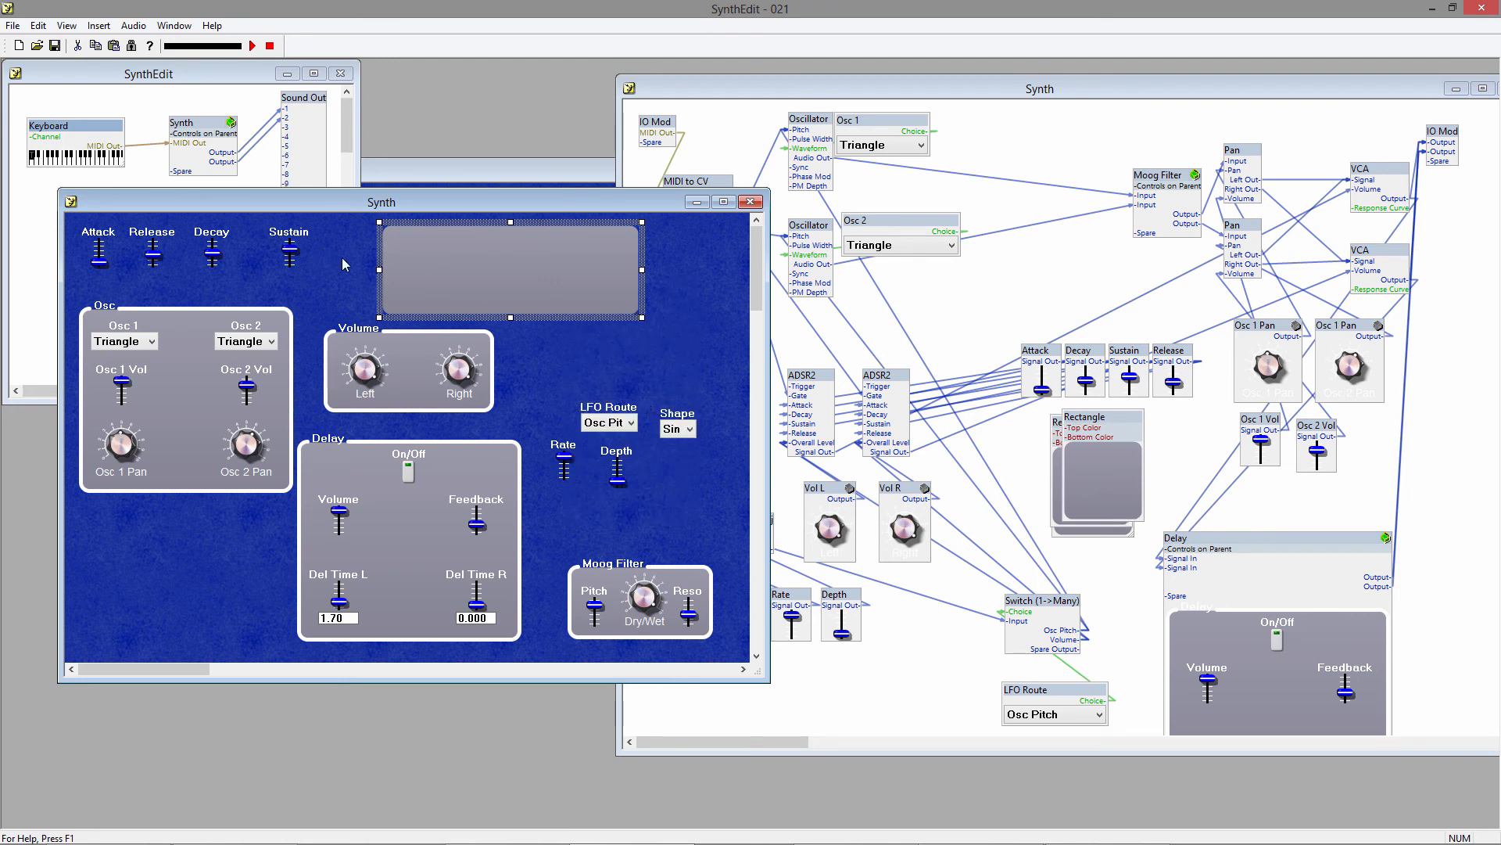
Arrange the Rate, Depth and ADSR sliders in a row above the Shape and LFO Route lists on the new rectangle, widening it to fit.
left_click(563, 450)
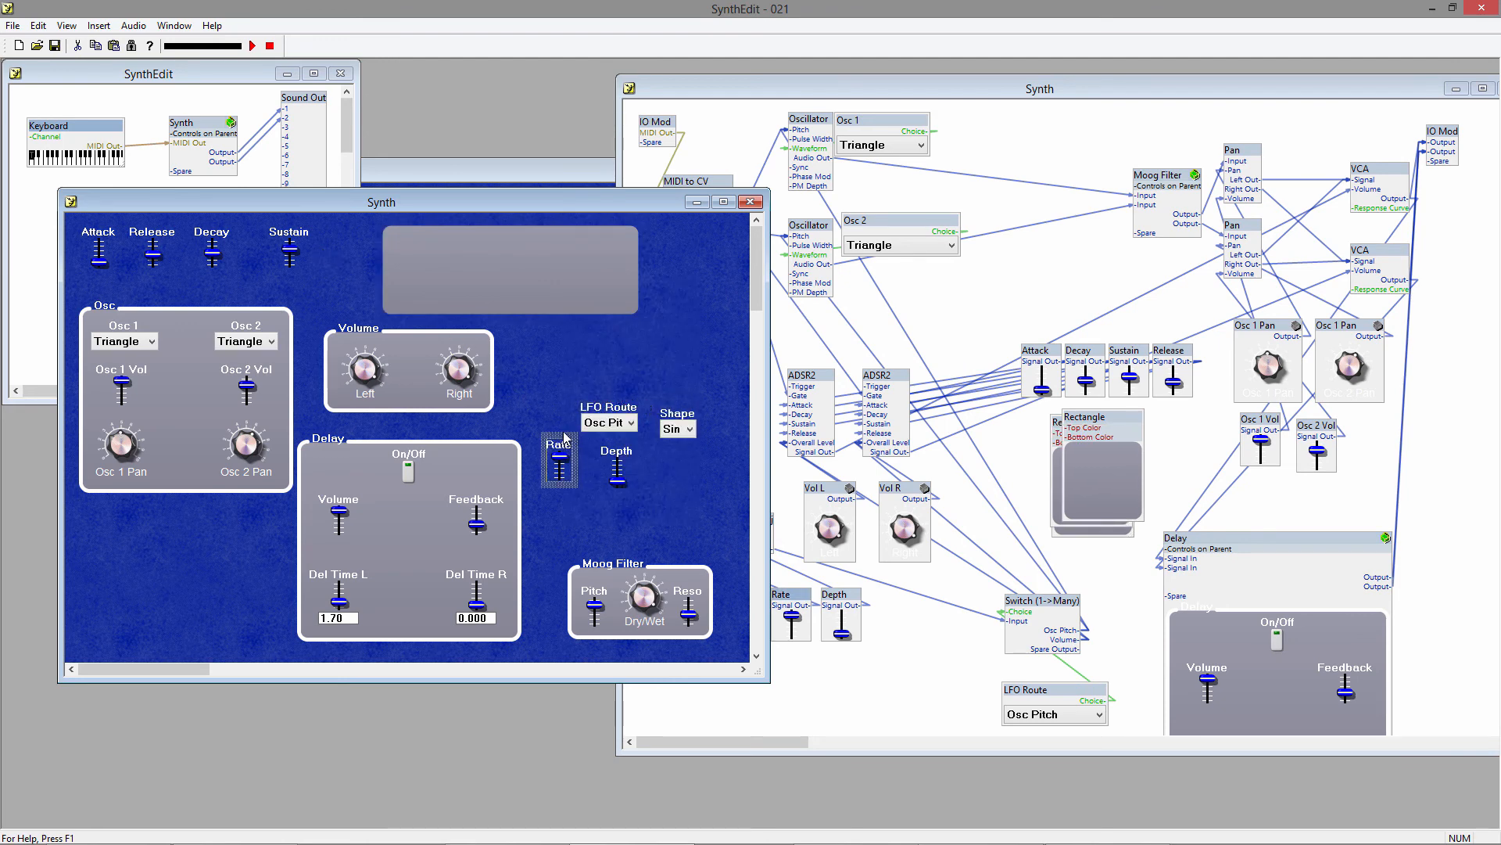
left_click_drag(564, 438, 414, 231)
left_click_drag(652, 270, 682, 274)
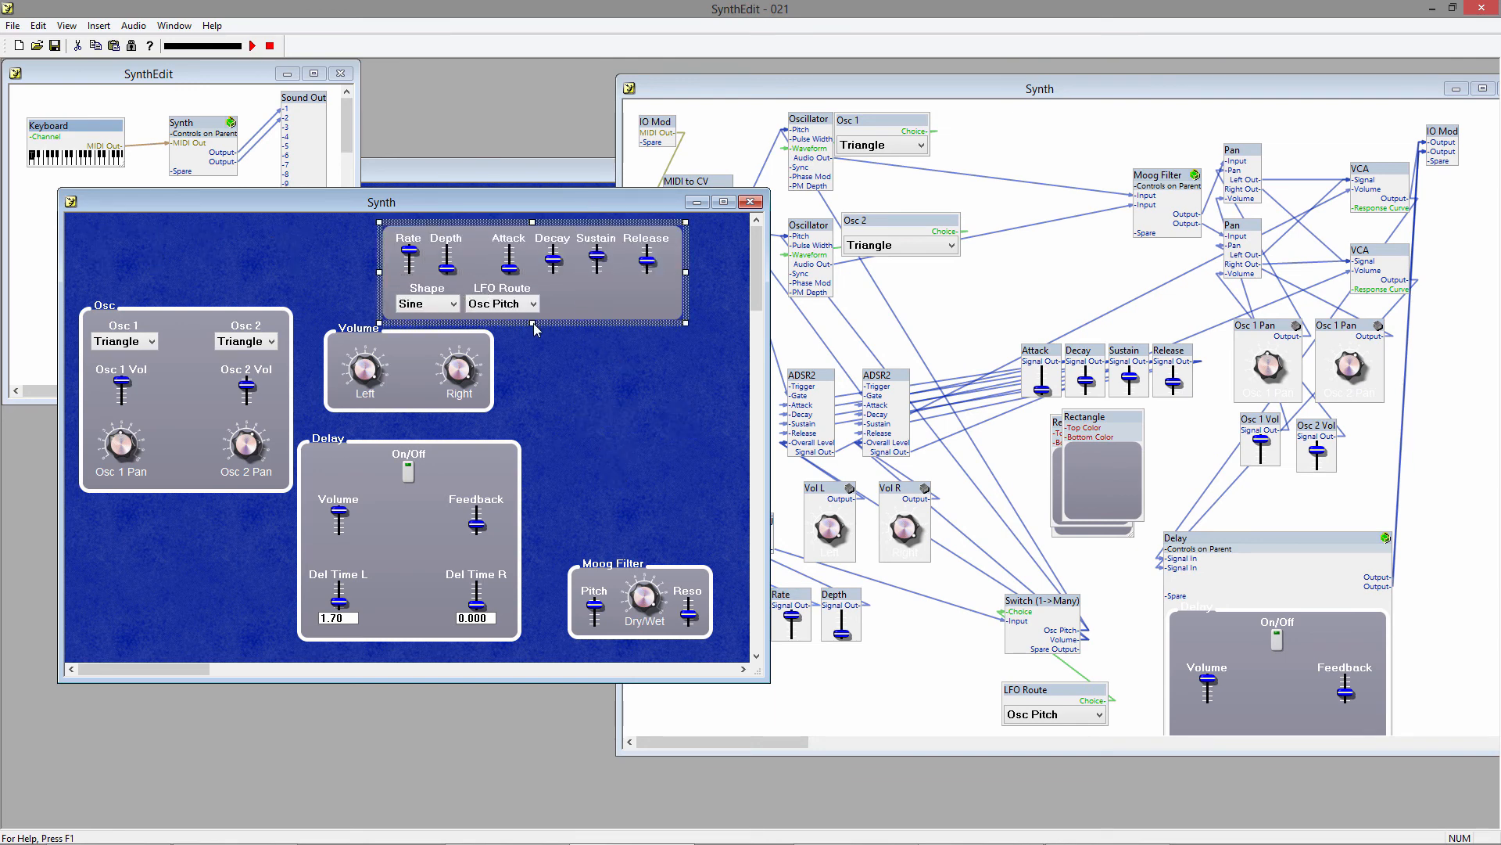
Insert a Panel Group2 control and fit its frame around the LFO and ADSR controls' backing plate.
left_click(572, 377)
right_click(579, 357)
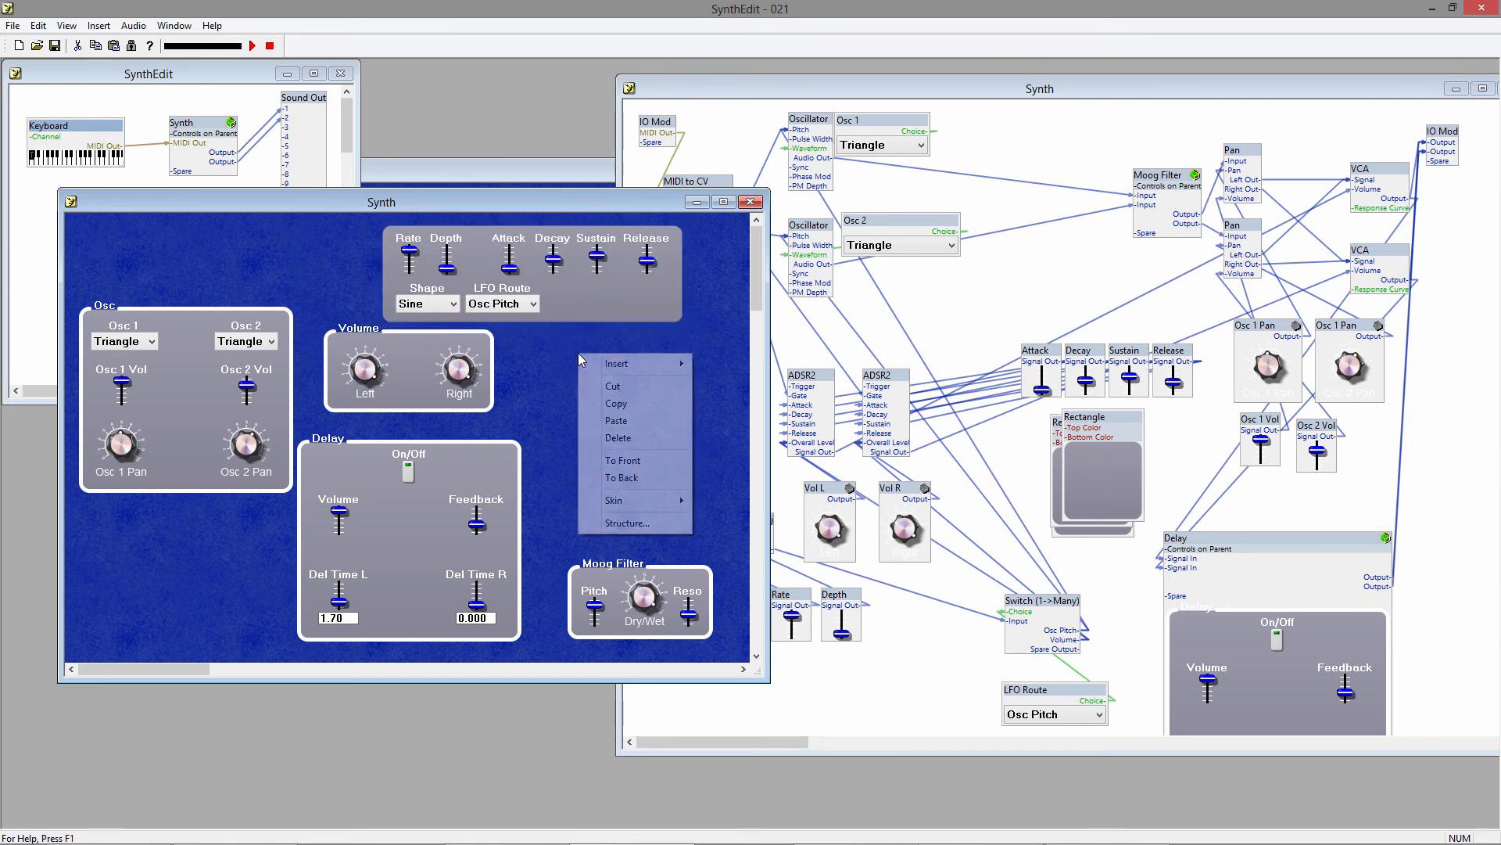
mouse_move(626, 364)
mouse_move(778, 383)
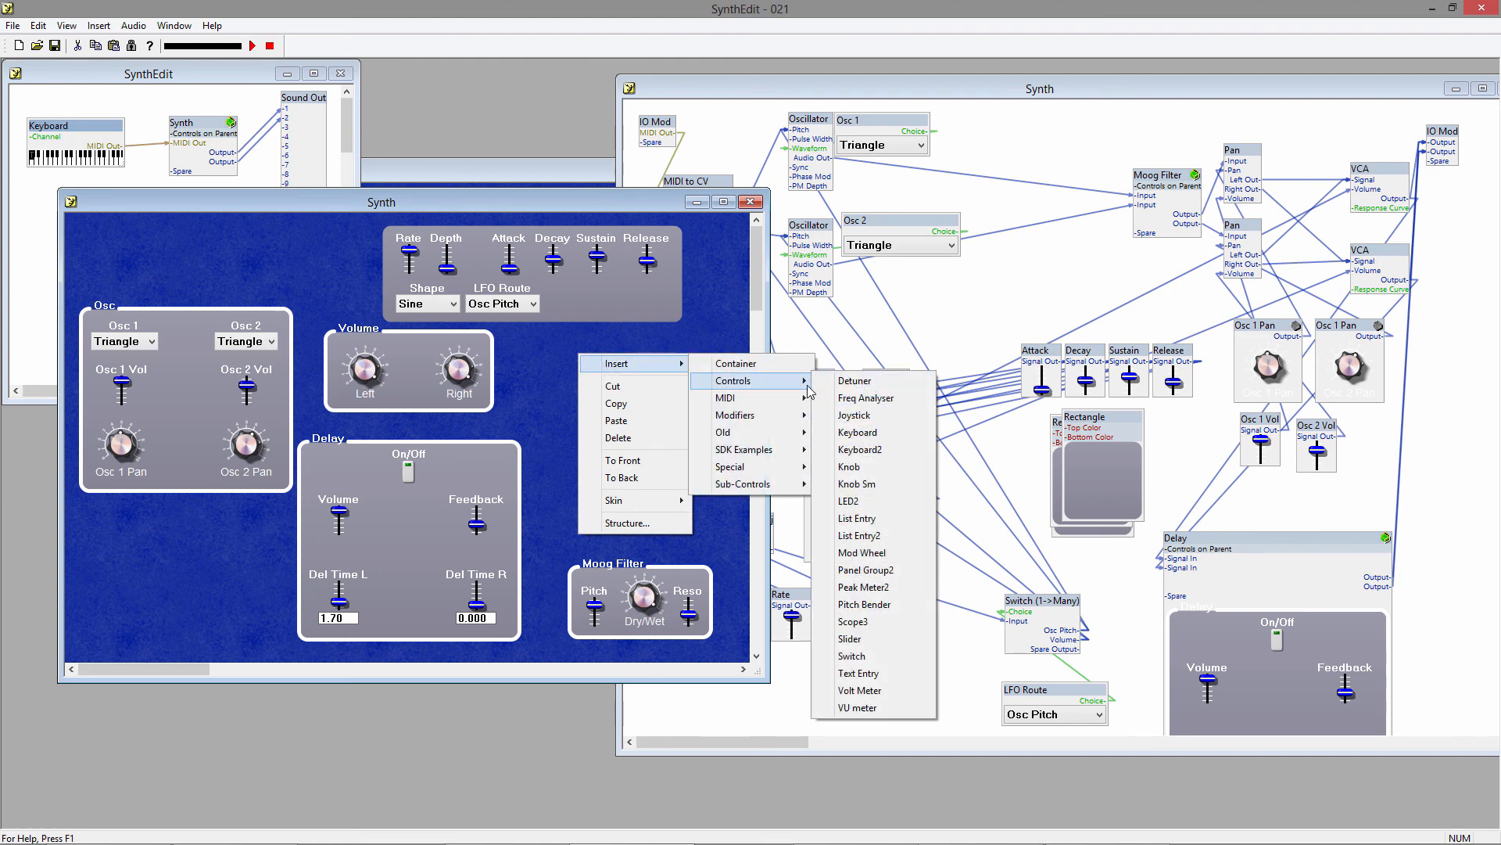
left_click(881, 570)
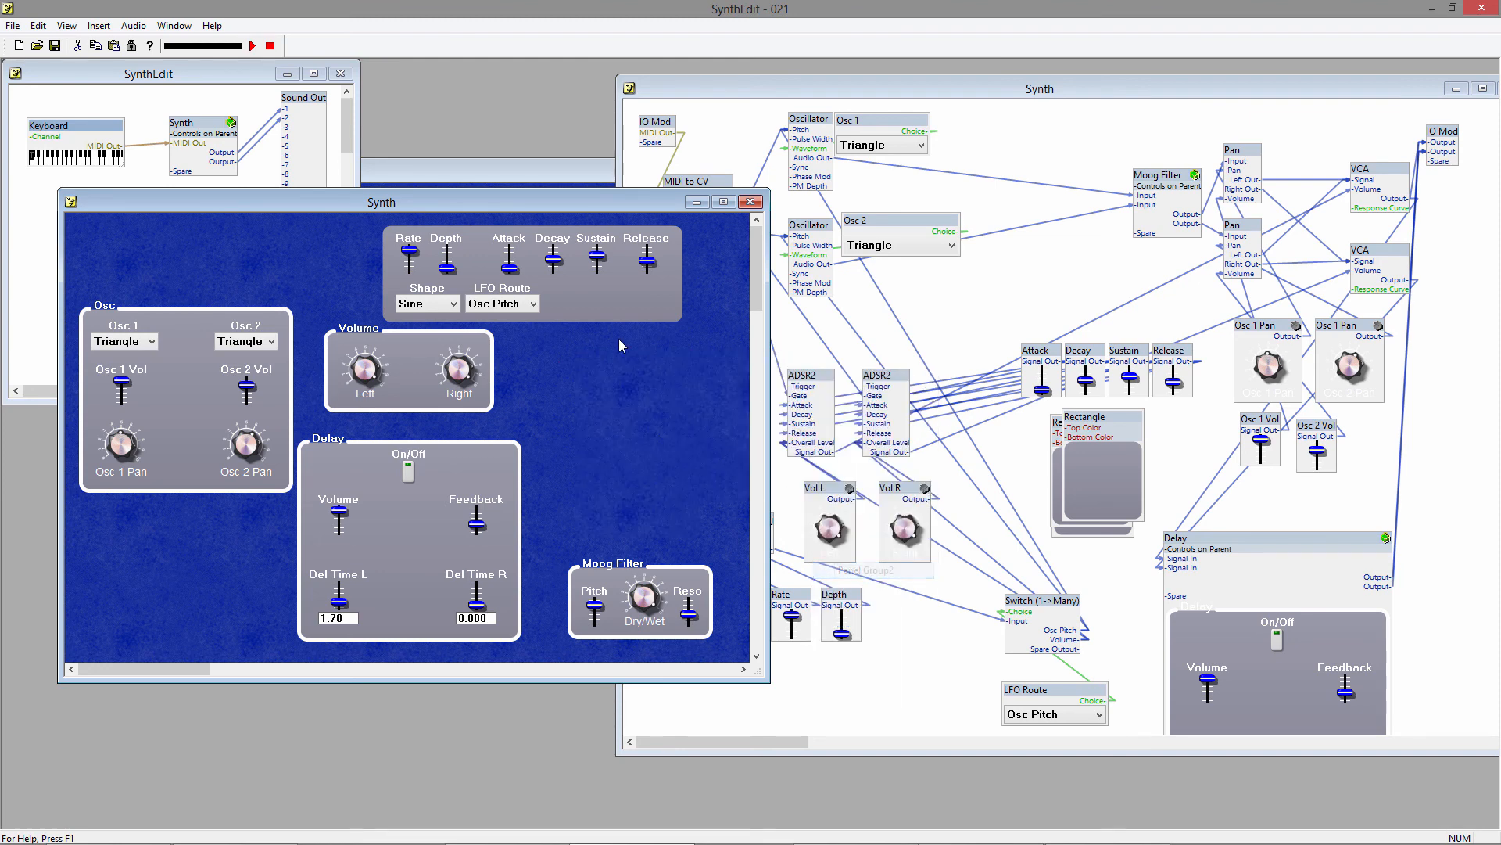
left_click_drag(622, 344, 575, 219)
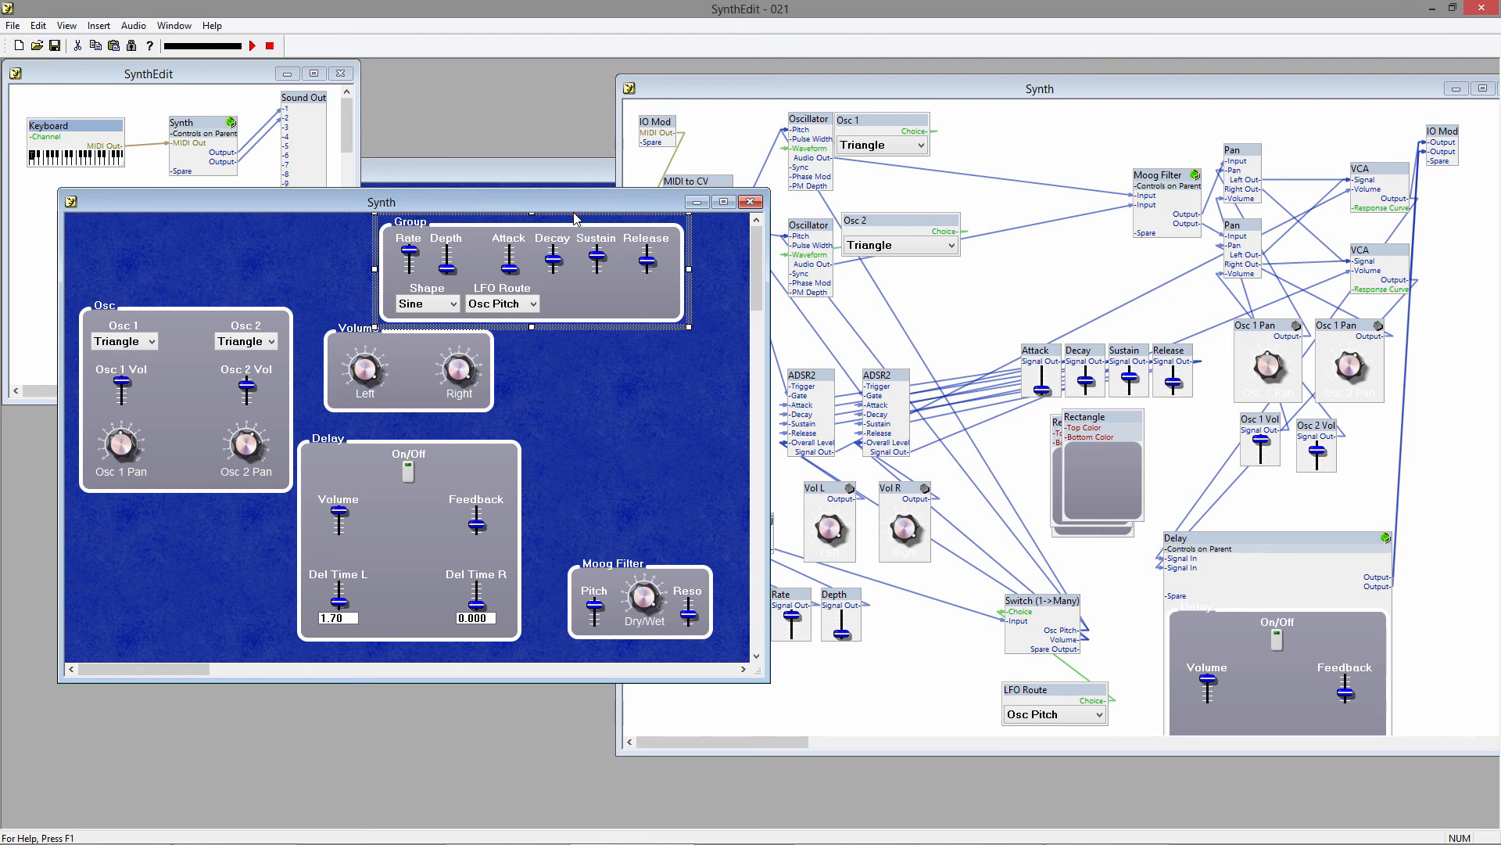
Set the text of the panel group around the LFO and ADSR controls to LFO/ADSR.
right_click(576, 229)
left_click(619, 453)
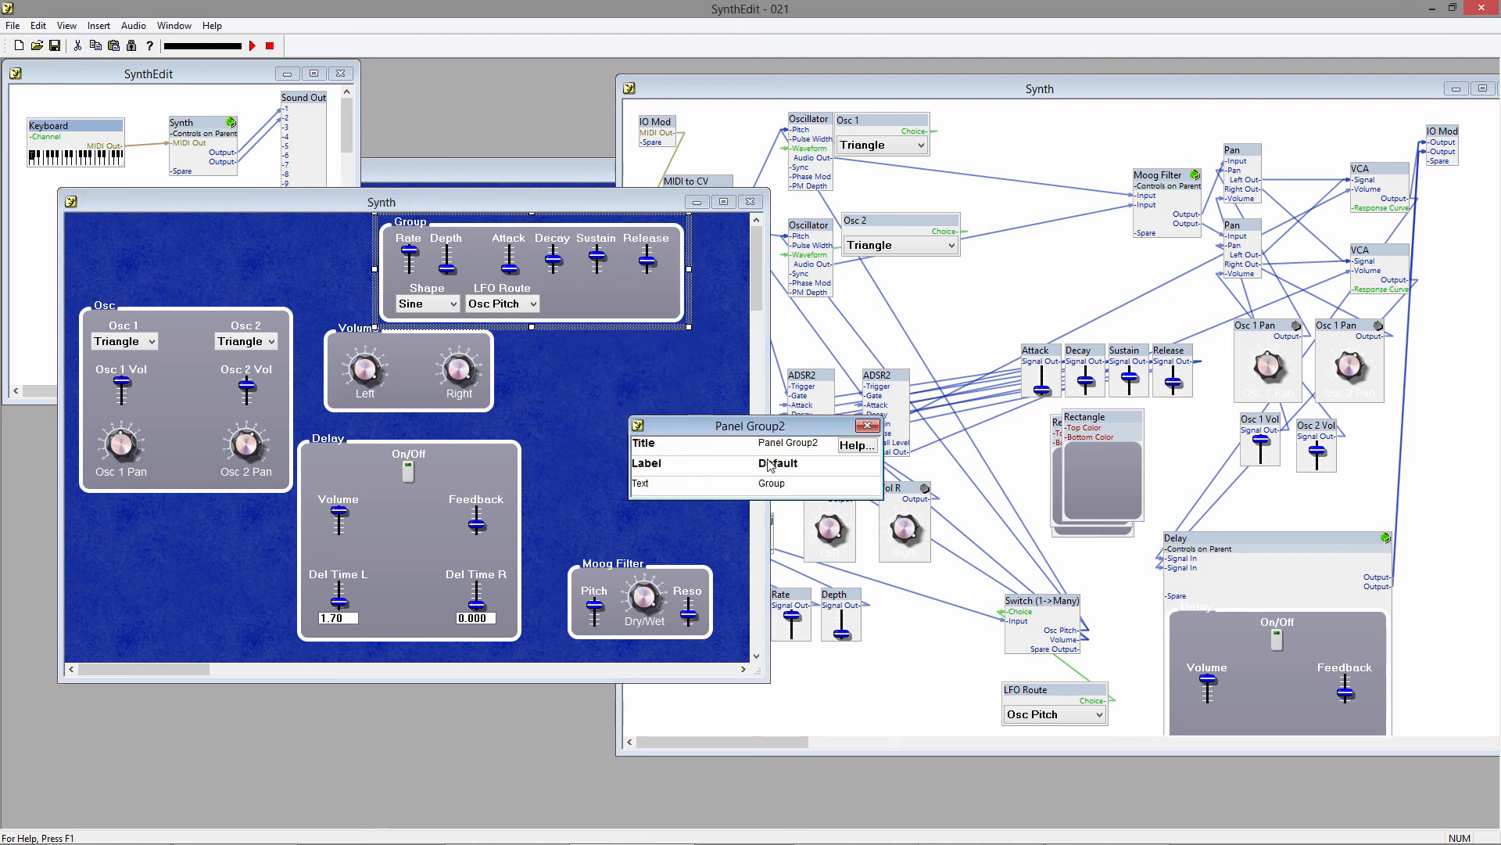
left_click(778, 486)
type("LFO/ADSR")
key("Tab")
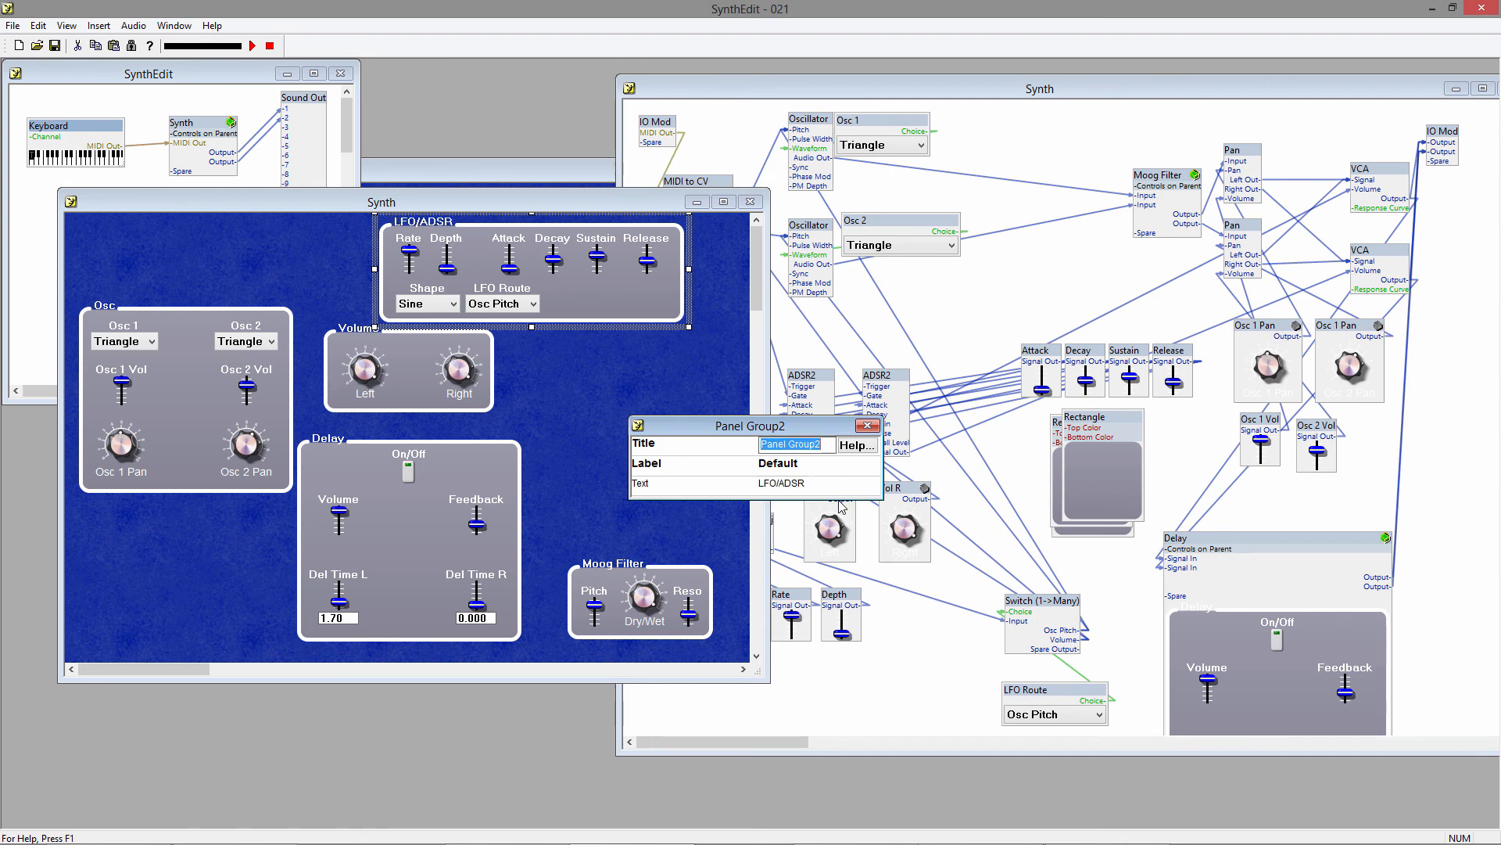
left_click(867, 425)
left_click(637, 427)
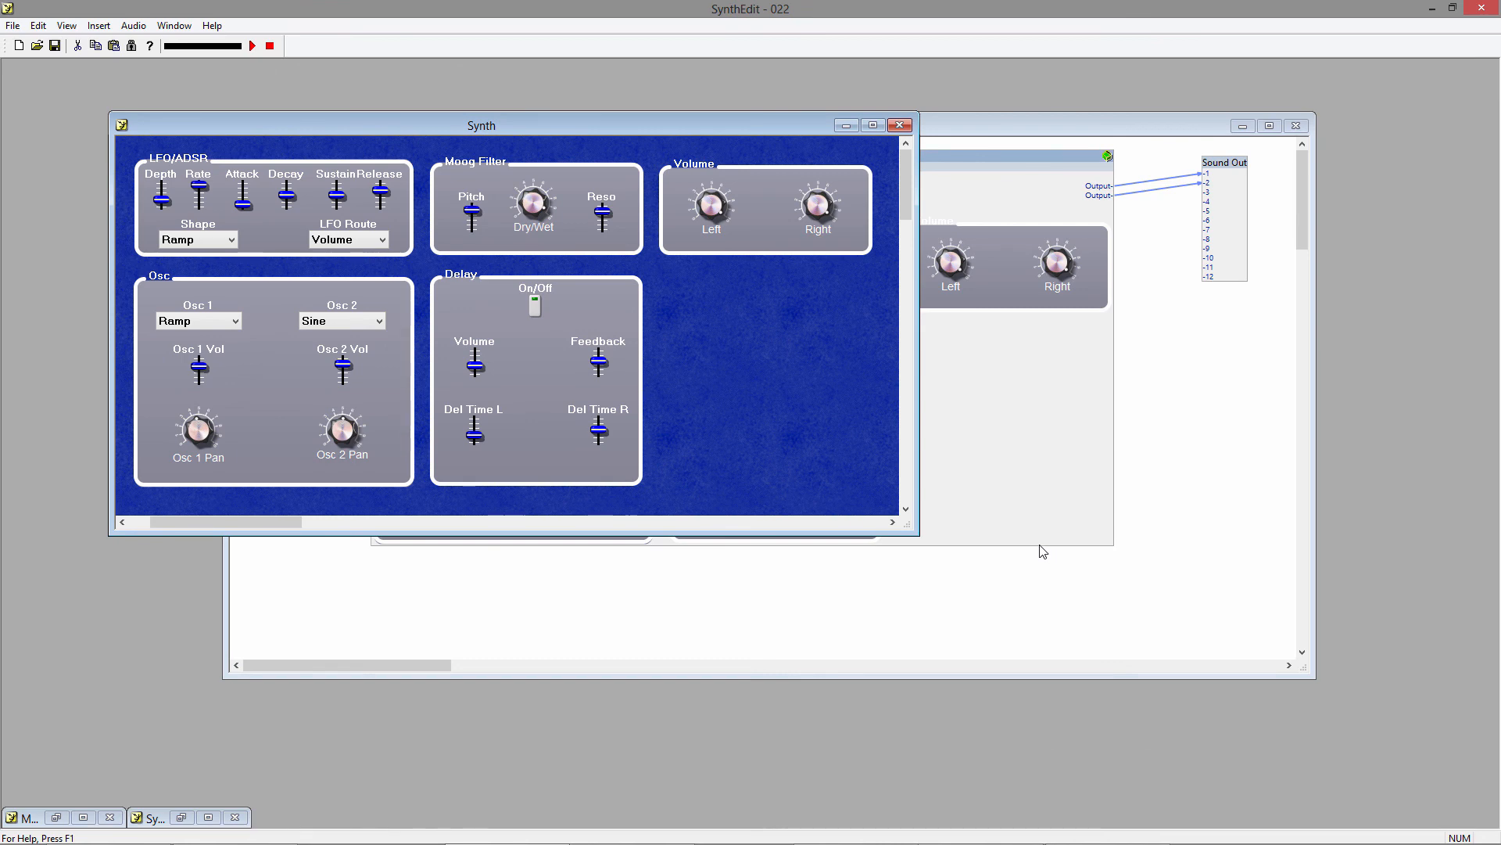
Lock the Synth container in the main SynthEdit structure.
left_click(1004, 423)
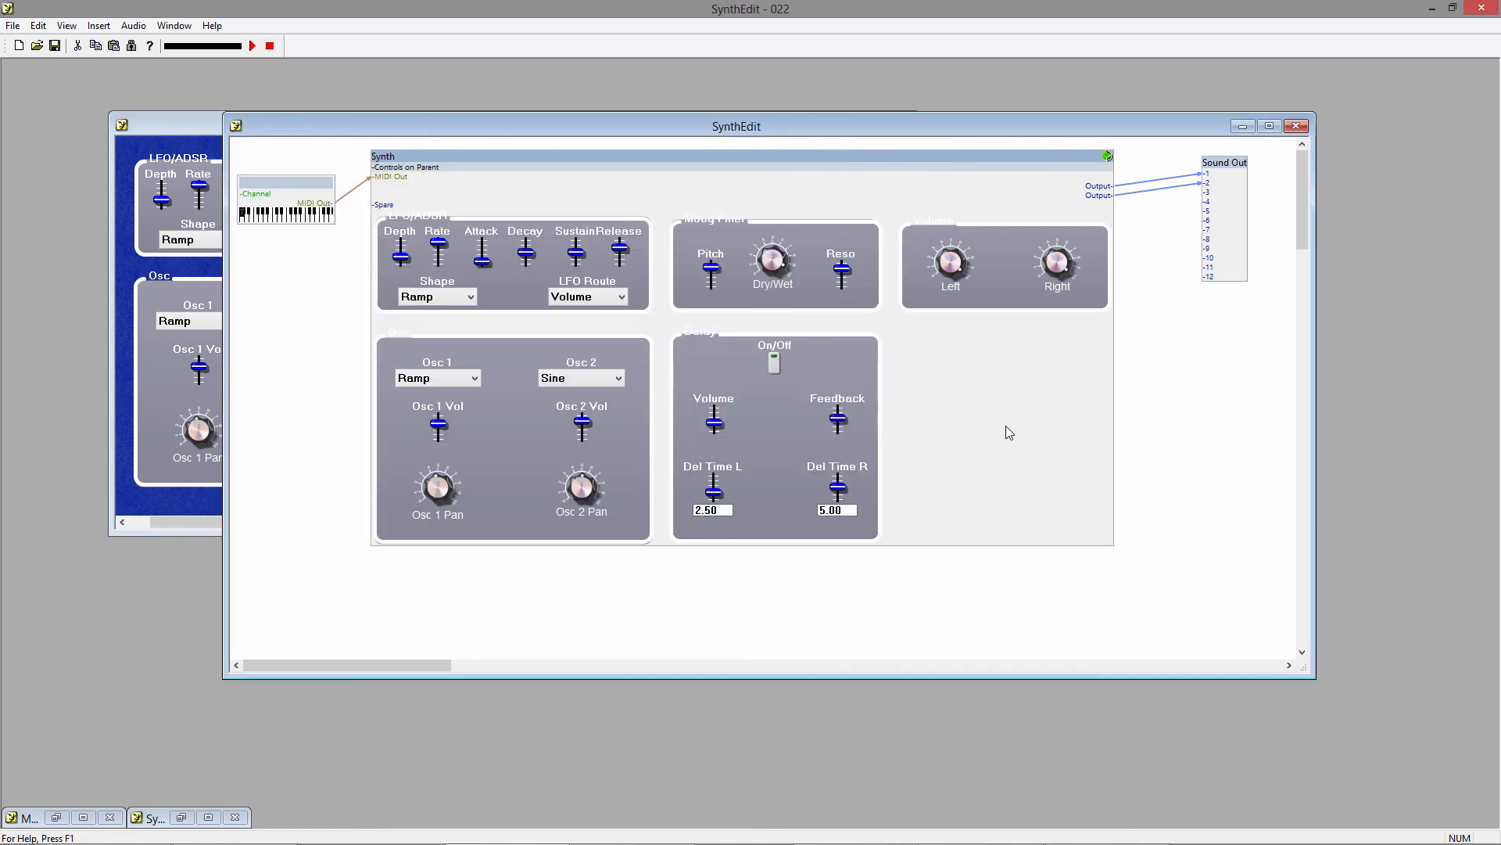
right_click(505, 161)
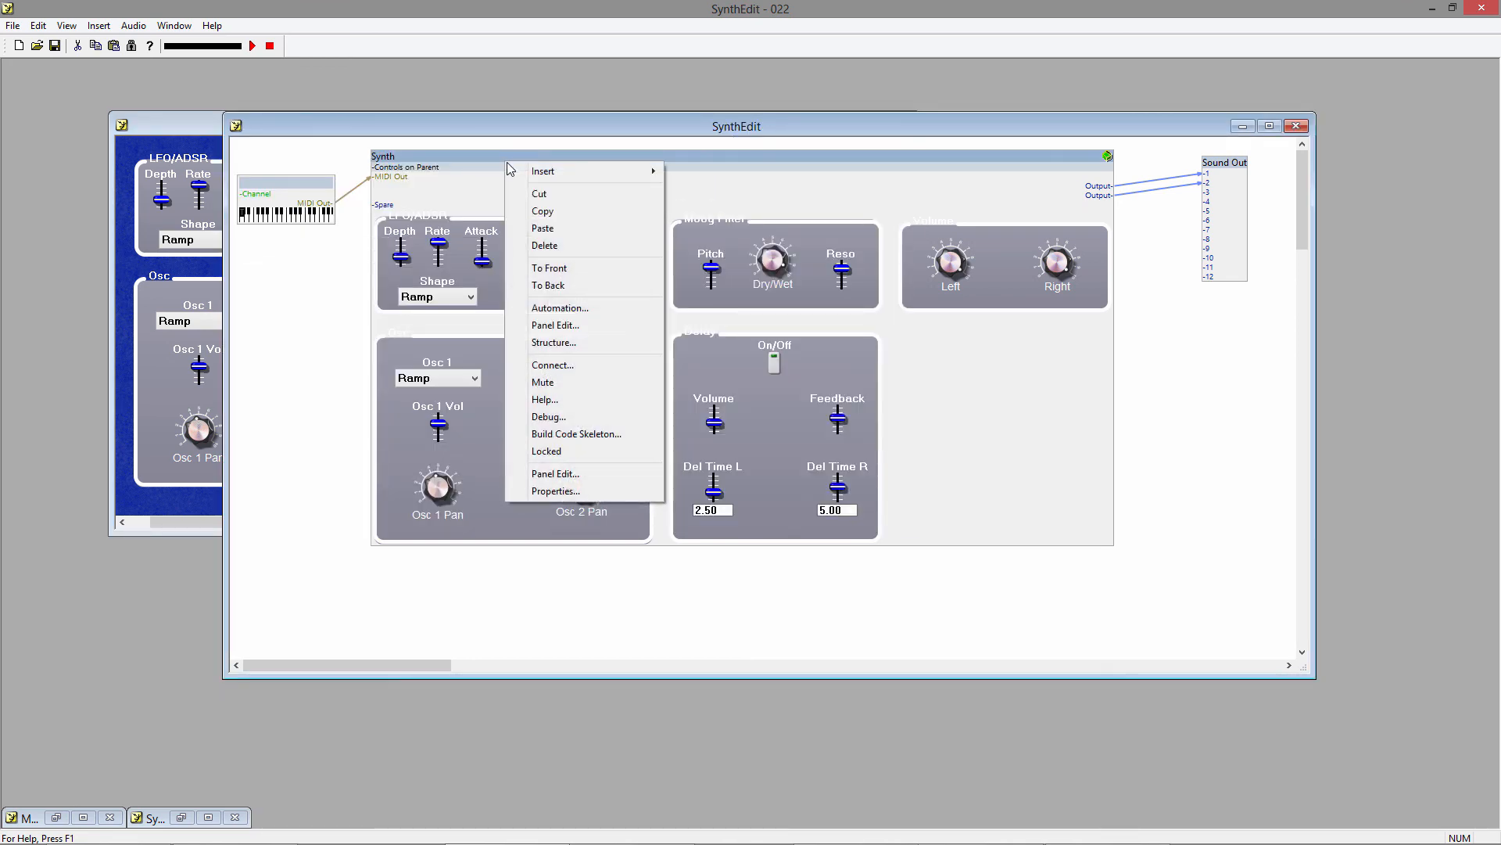
left_click(576, 452)
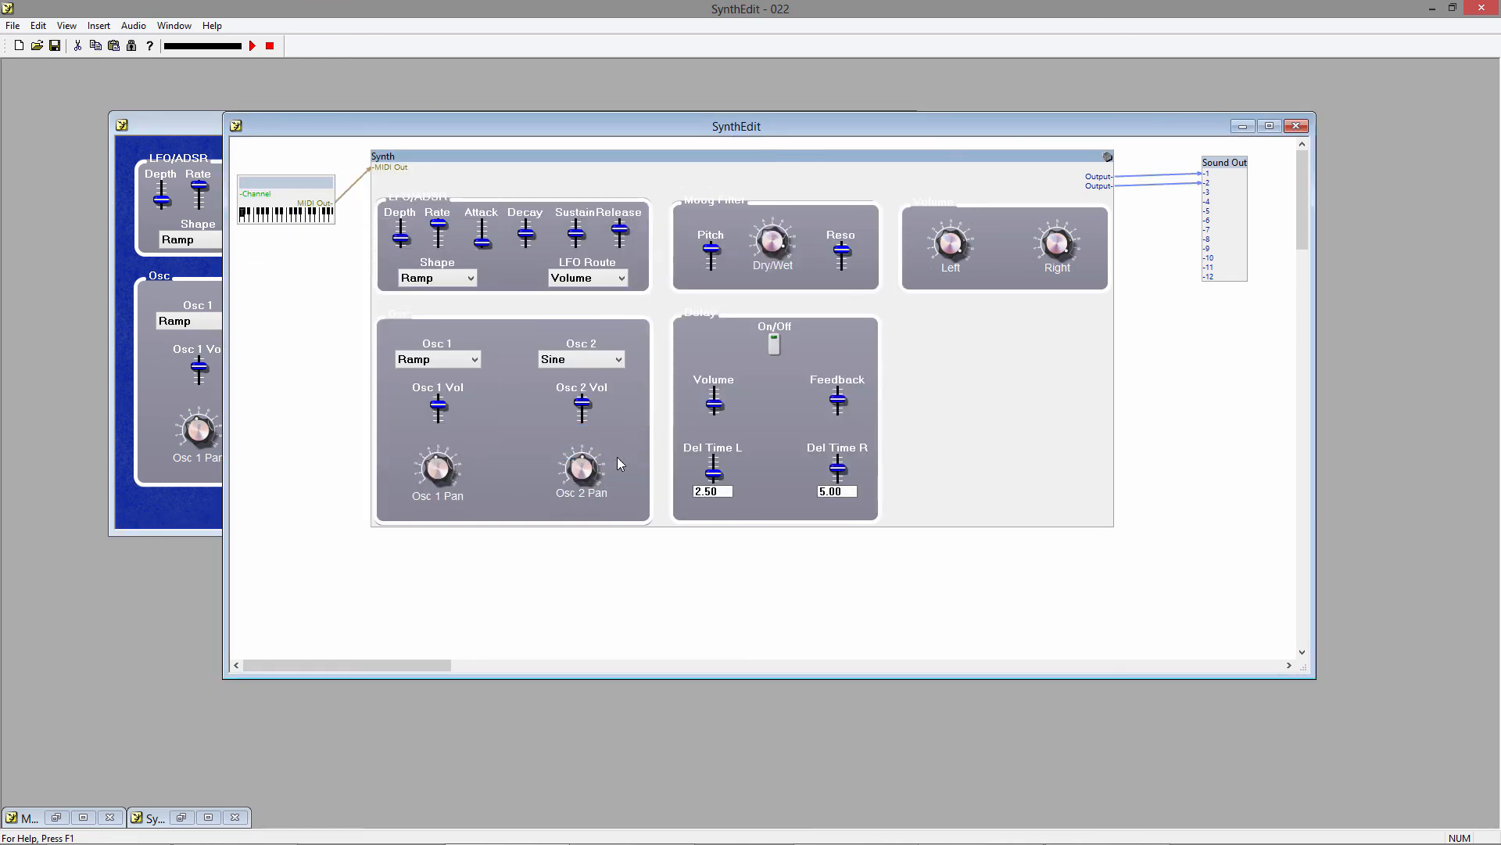
Try out the LFO Depth and Moog Filter Pitch sliders on the locked Synth panel, switching LFO Route to Osc Pitch.
left_click(203, 129)
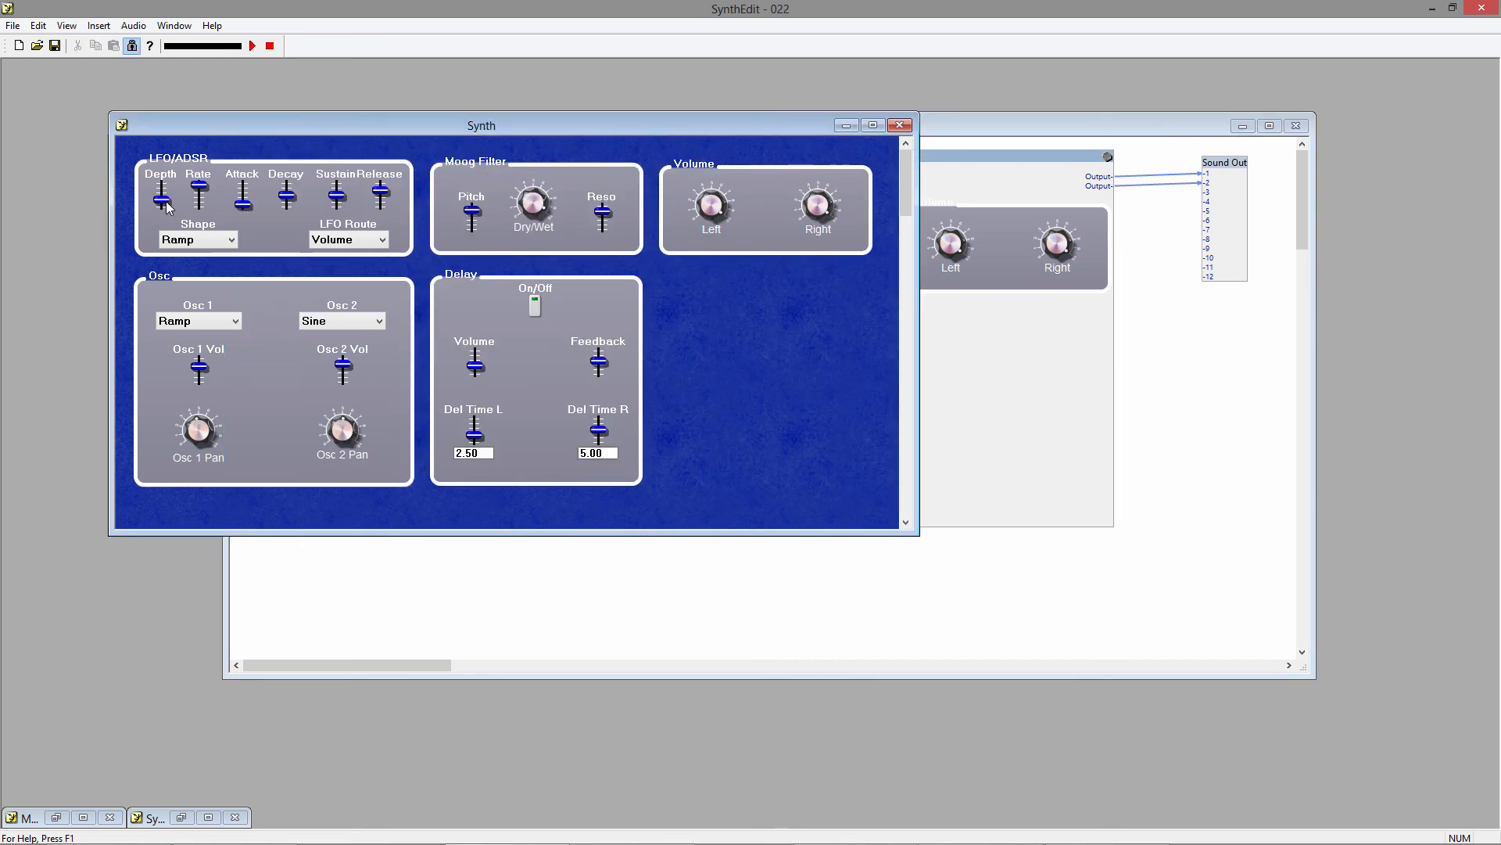
left_click_drag(166, 202, 208, 112)
left_click(363, 241)
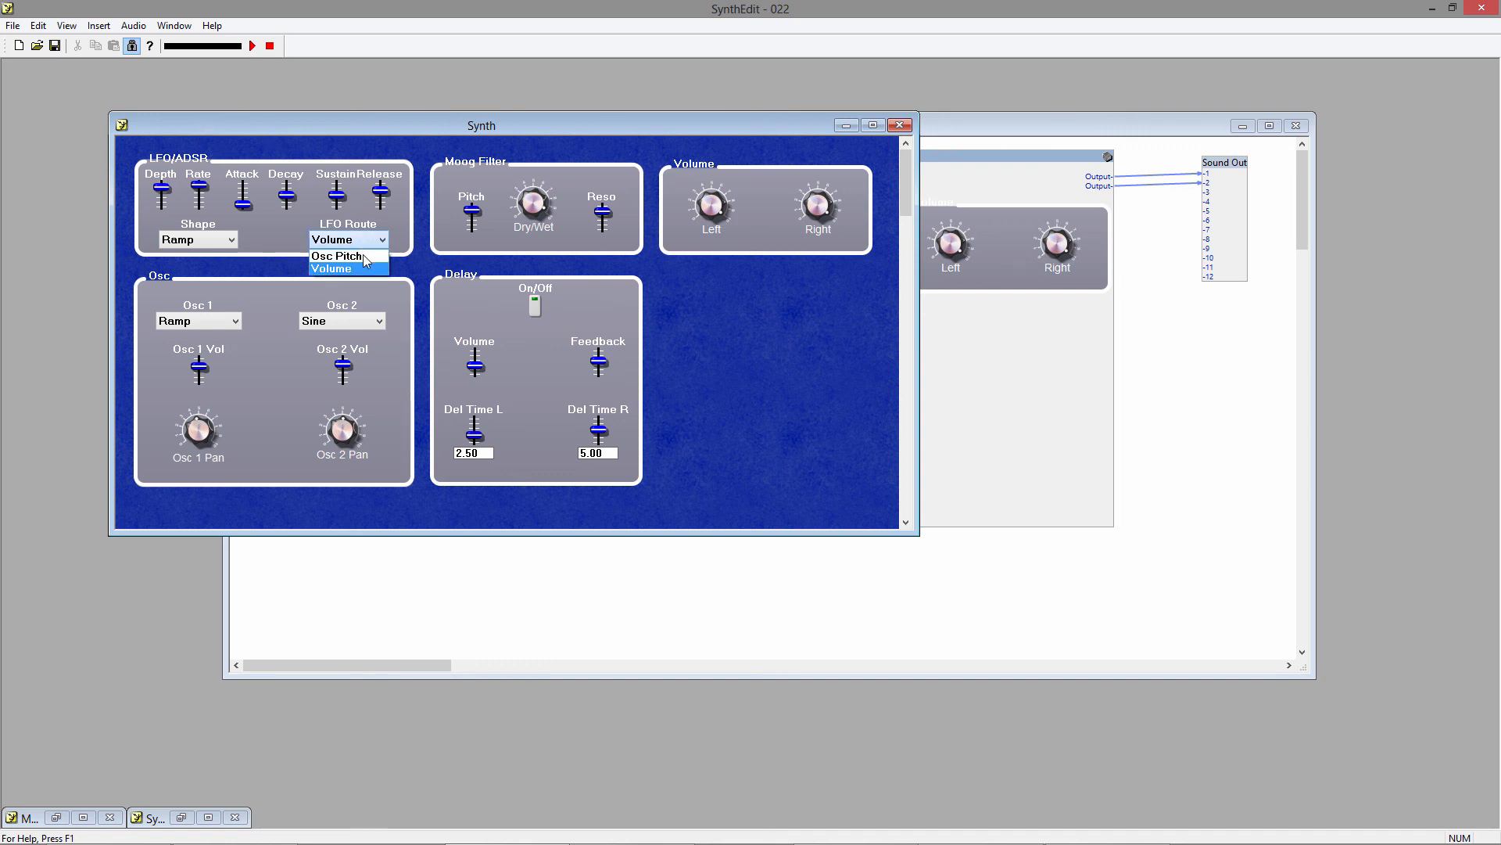
left_click(364, 257)
left_click_drag(164, 198, 210, 278)
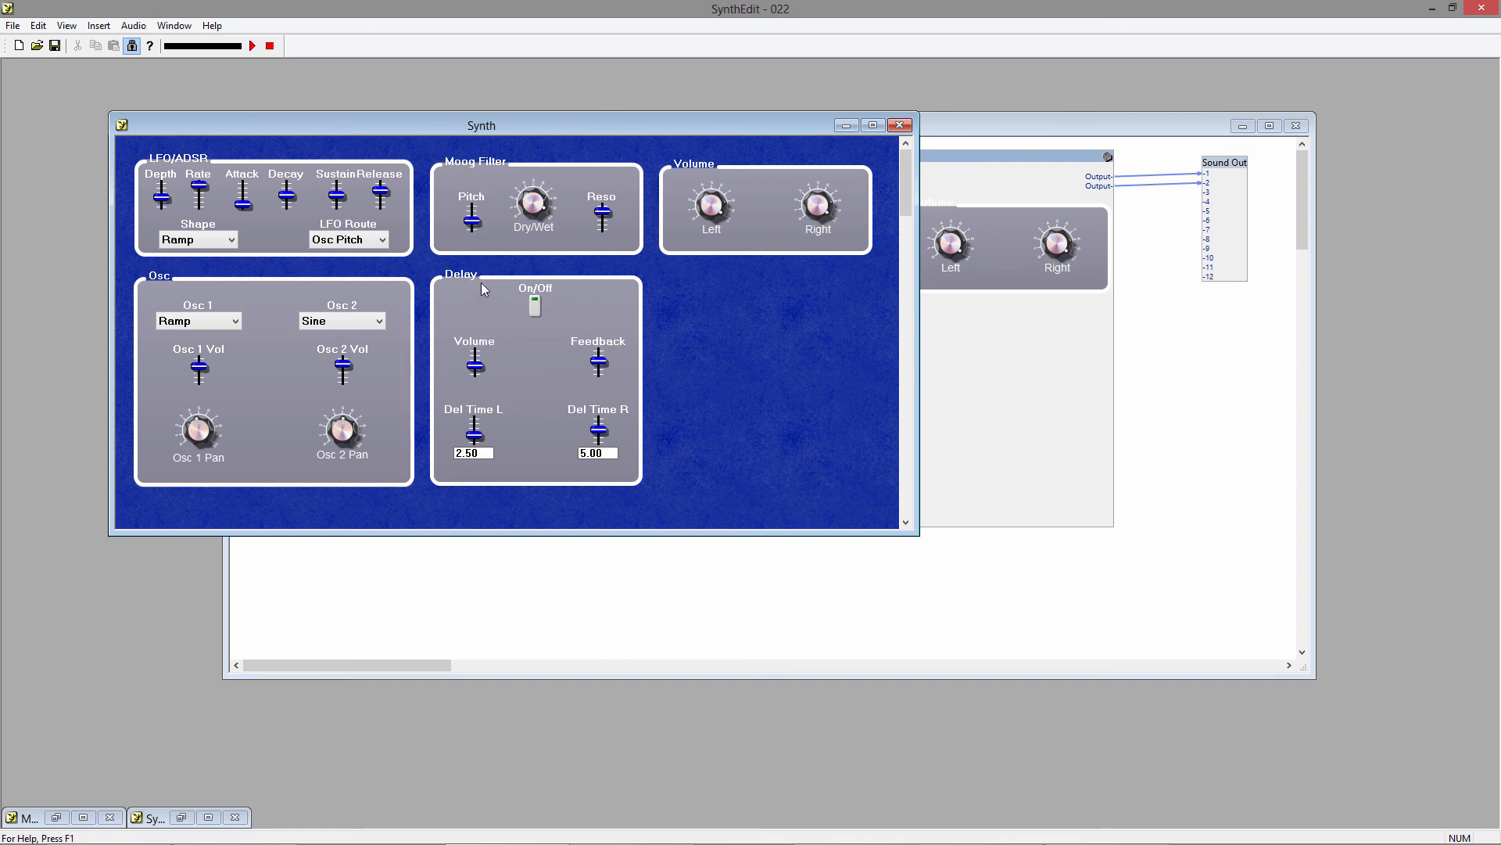
left_click_drag(472, 225, 473, 213)
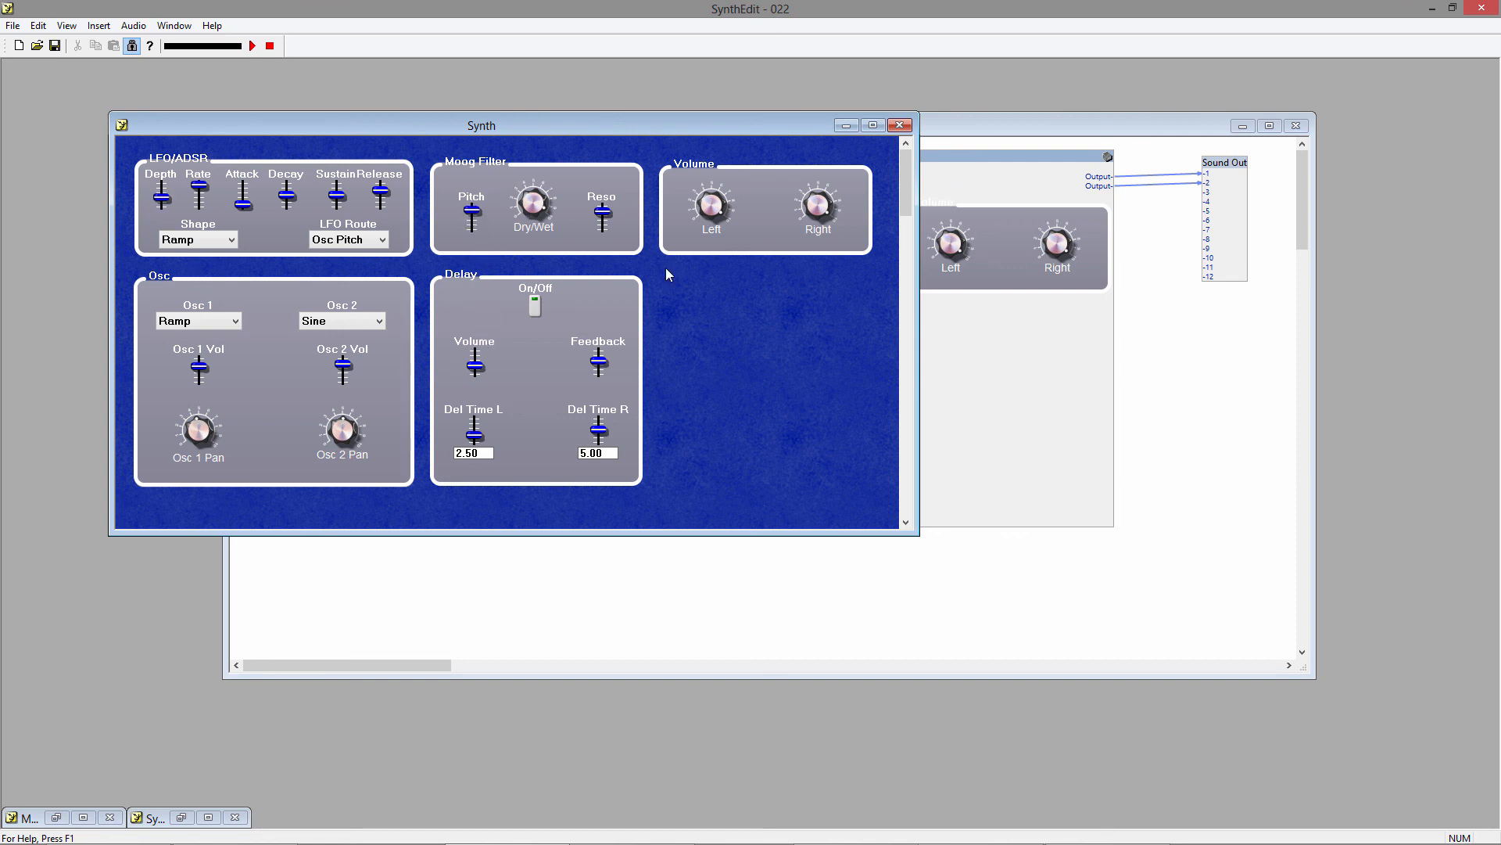